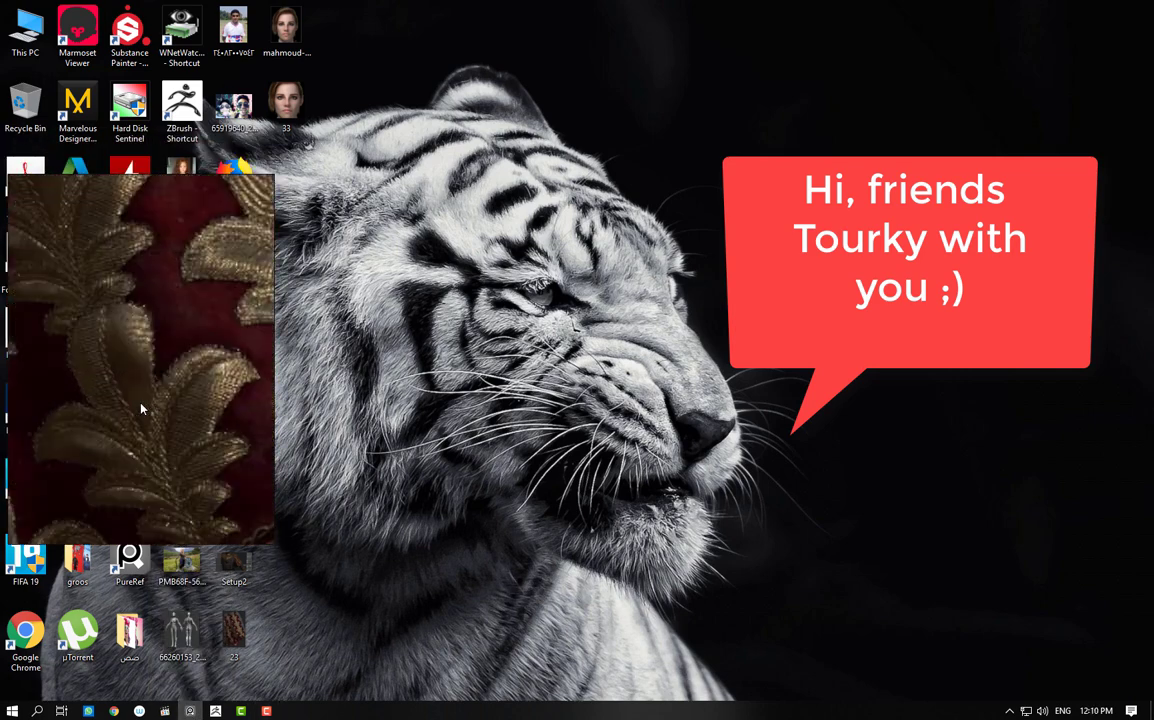
- Launch ZBrush full screen from its taskbar icon
left_click(215, 710)
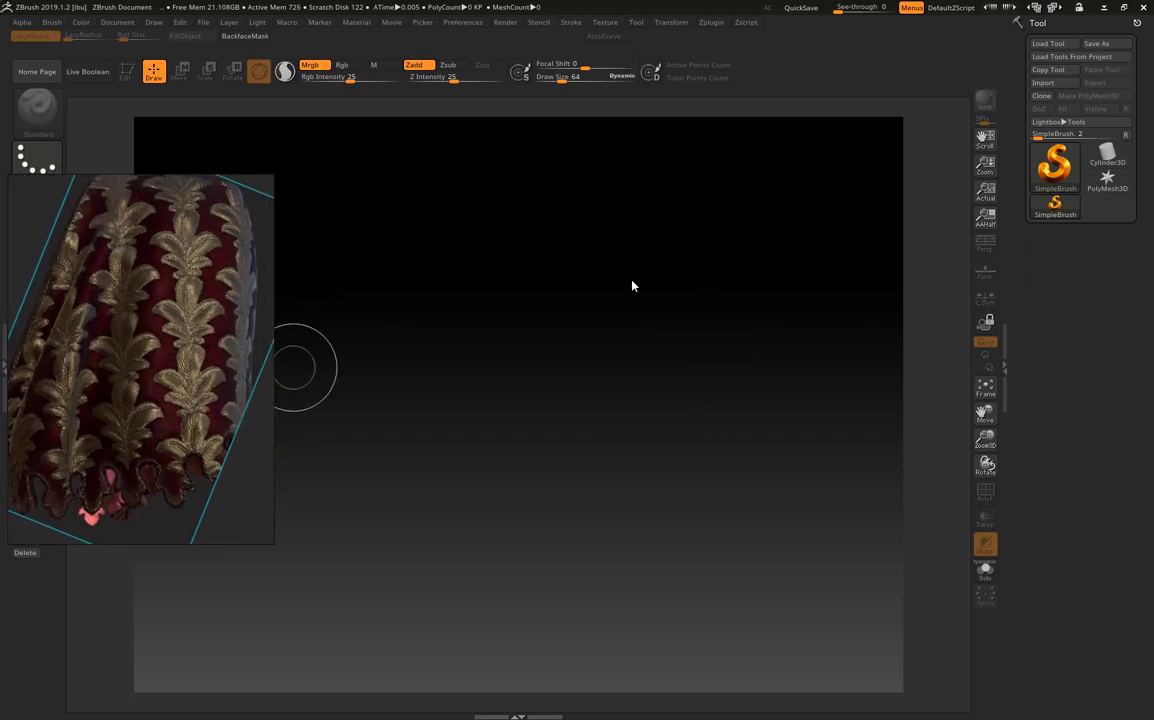
- Load a Cube3D primitive and convert it into an editable PolyMesh3D
left_click(1107, 180)
left_click(1055, 160)
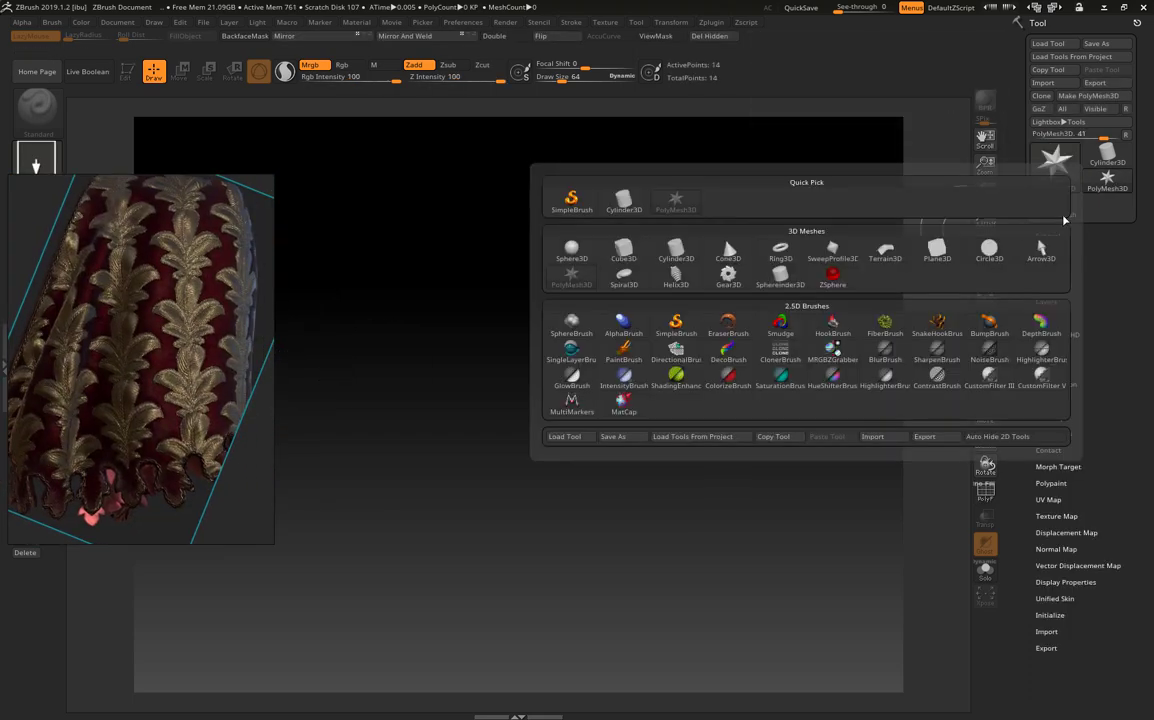
left_click(632, 259)
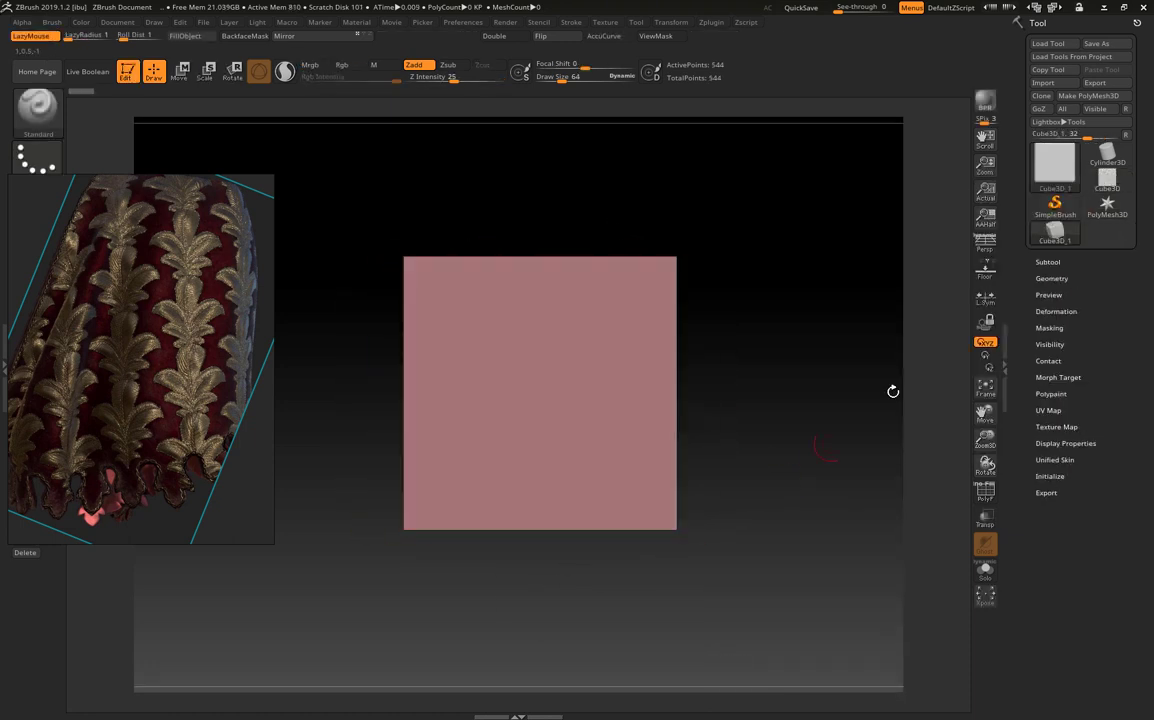
left_click(985, 268)
left_click_drag(820, 380, 725, 349)
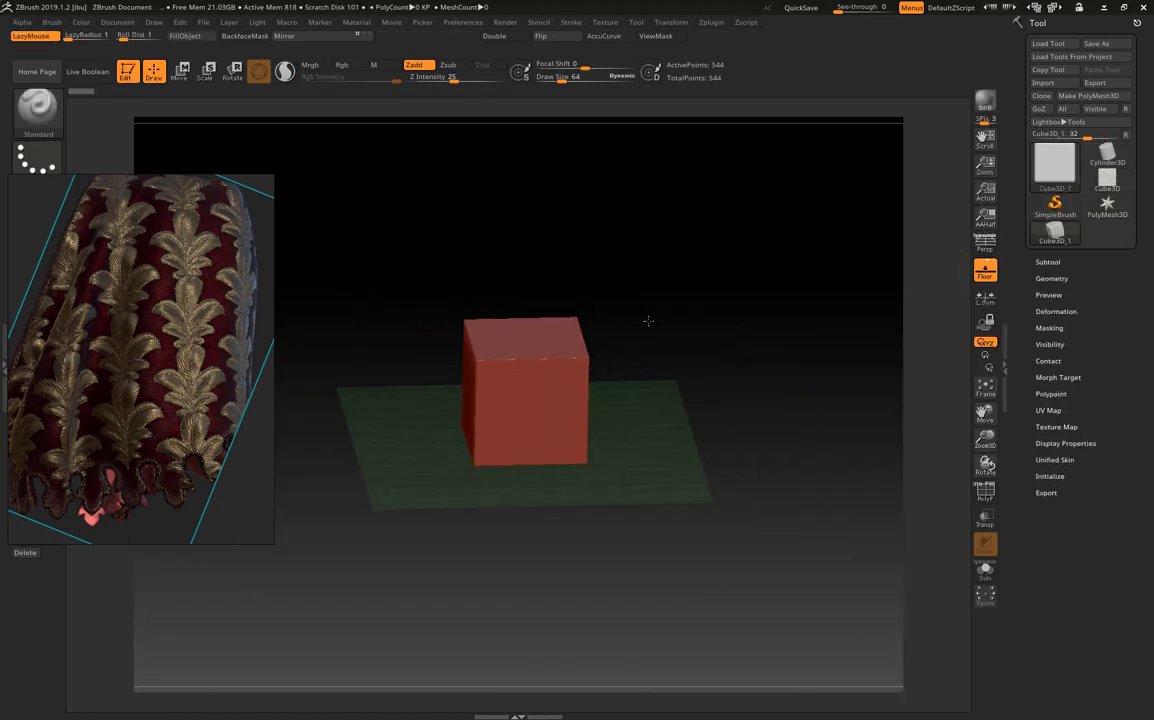
left_click(1094, 95)
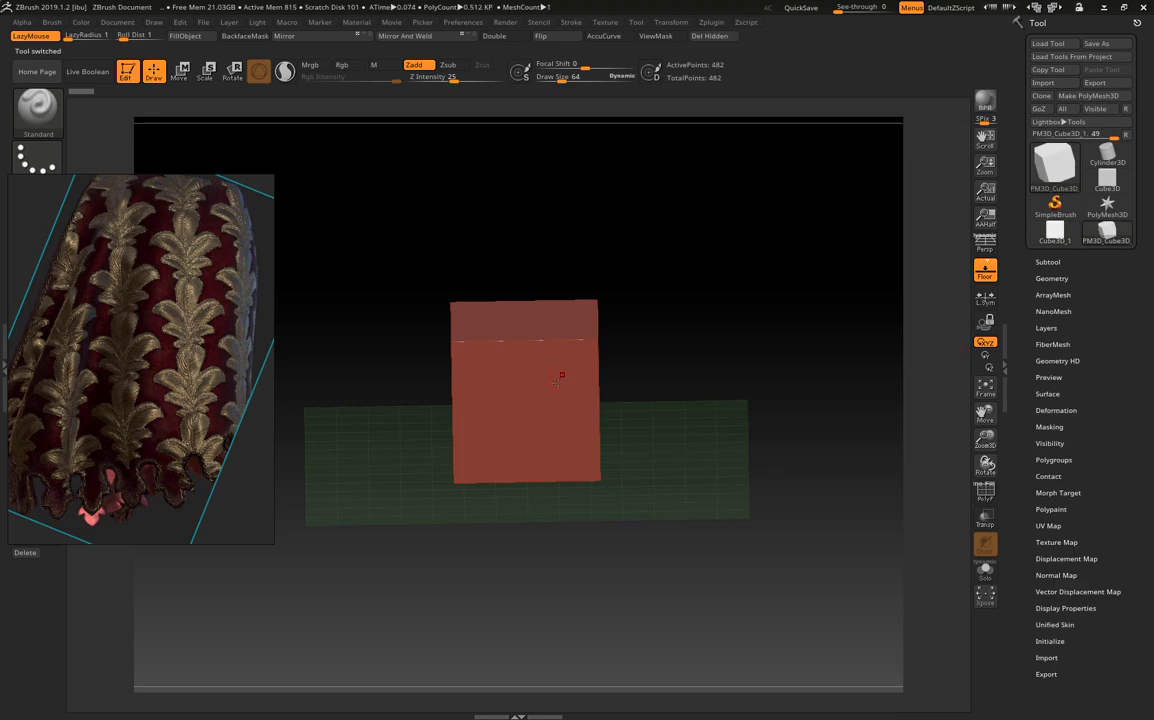
- Hide all but a single face of the cube and frame that face
key("r")
mouse_move(700, 378)
left_mouse_down("shift")
mouse_move(399, 219)
mouse_move(486, 512)
left_mouse_up("shift")
left_click(680, 424, "ctrl+shift")
key("q")
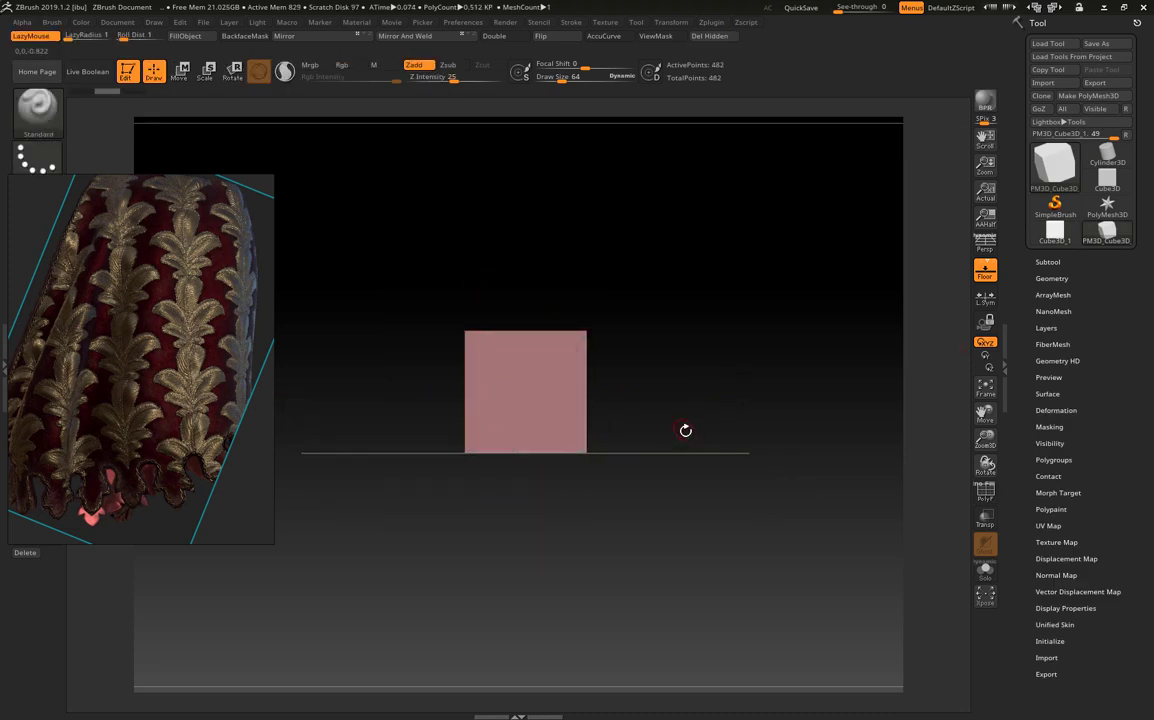
key("shift+f")
left_click_drag(322, 194, 518, 466, "ctrl+alt+shift")
left_click_drag(778, 452, 764, 397, "alt")
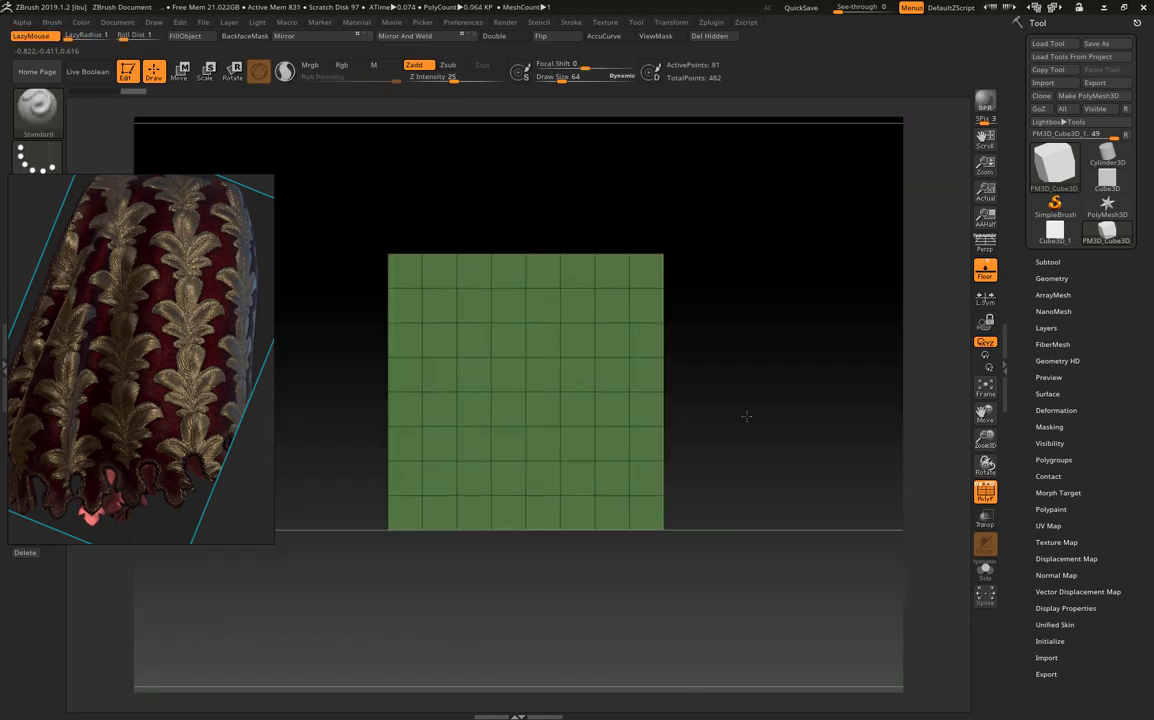
- Subdivide the face with rounded corners up to SDiv 8, about 1.05 million points
left_click(1051, 275)
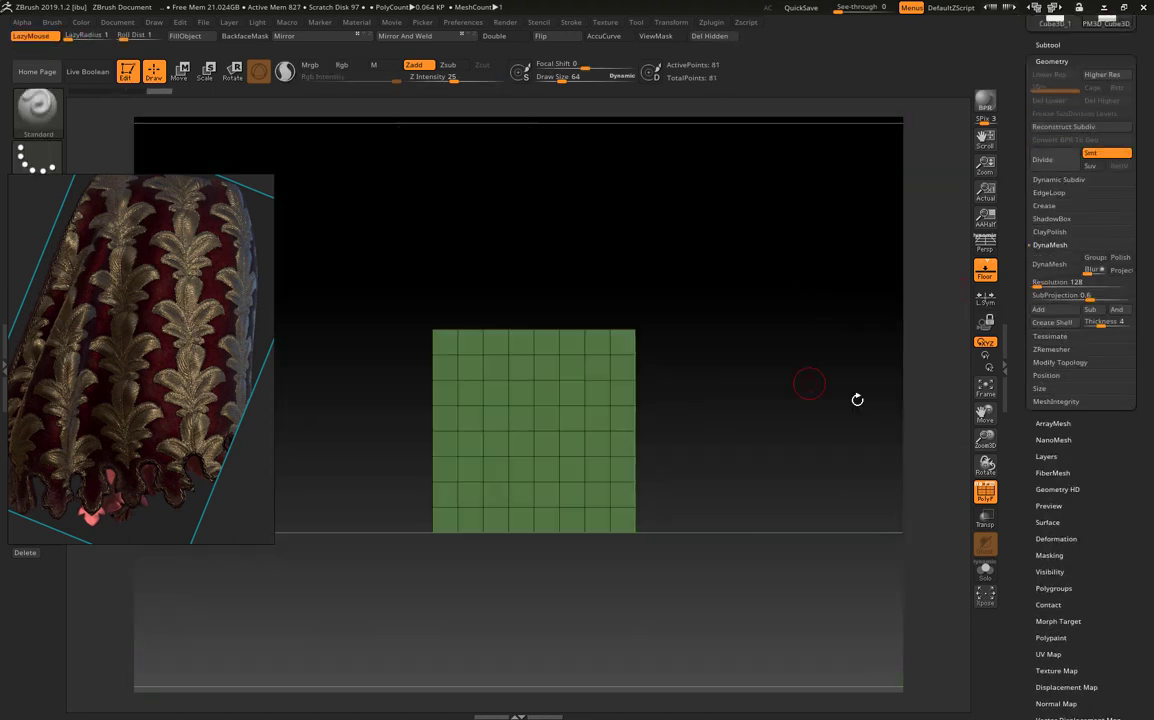
left_click(1060, 362)
left_click(985, 388)
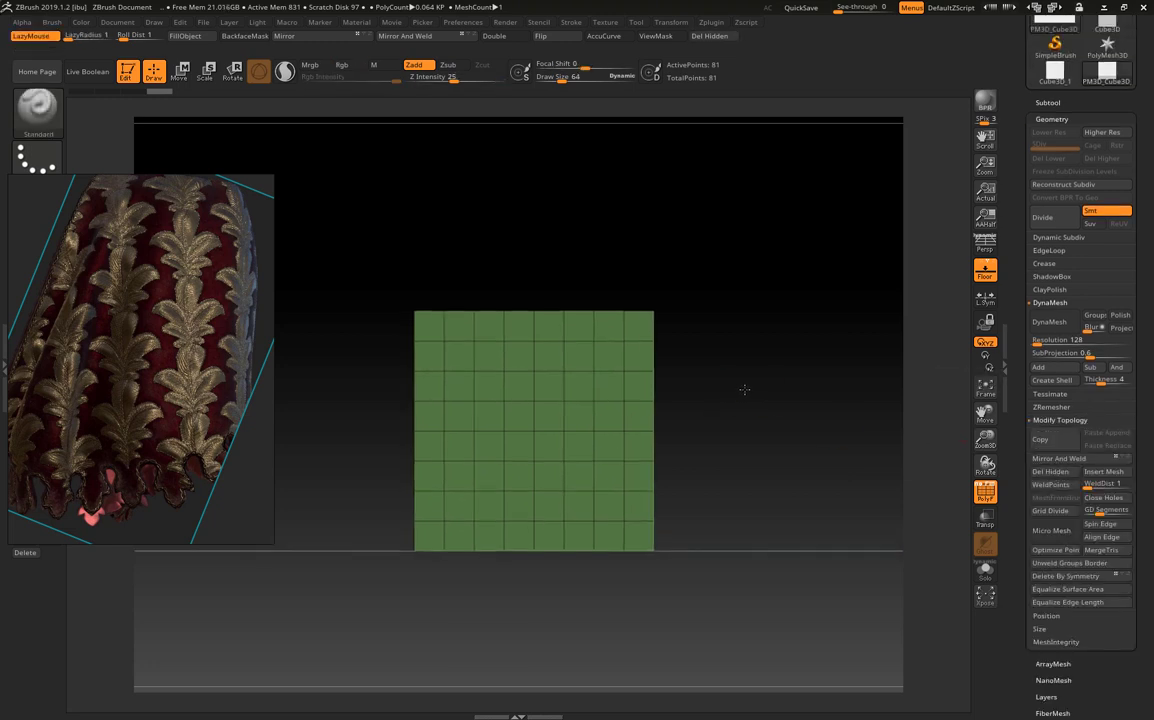
scroll(1143, 421, "down", 2)
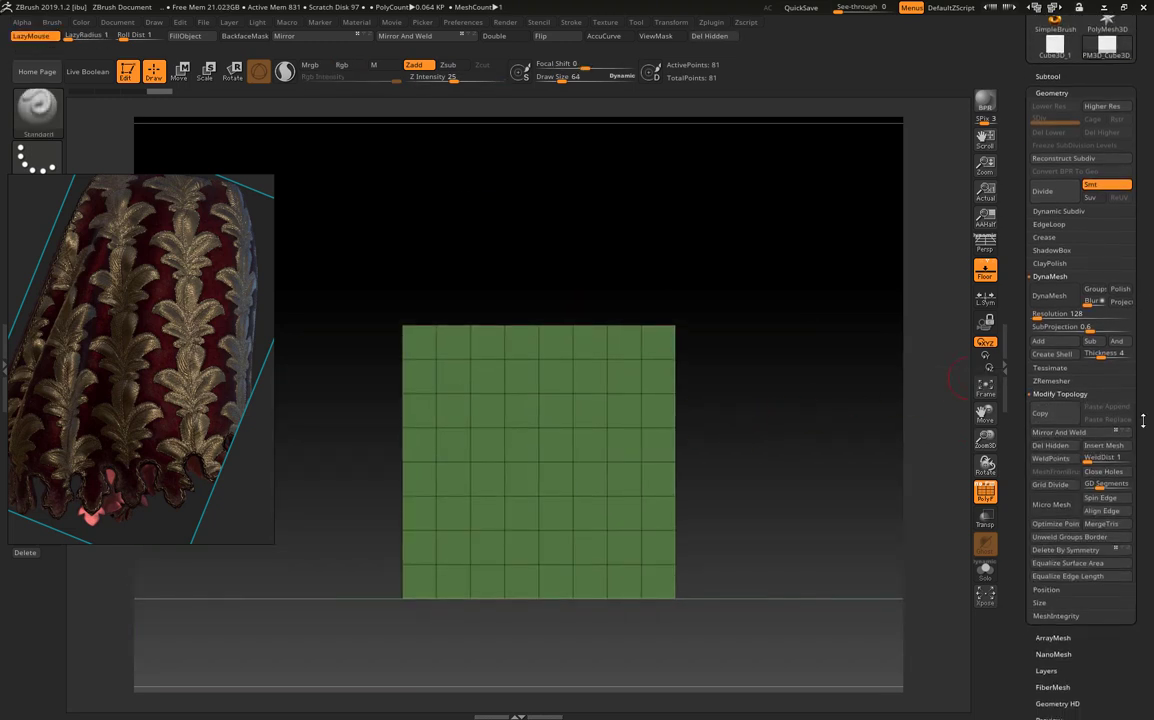
left_click(1066, 290)
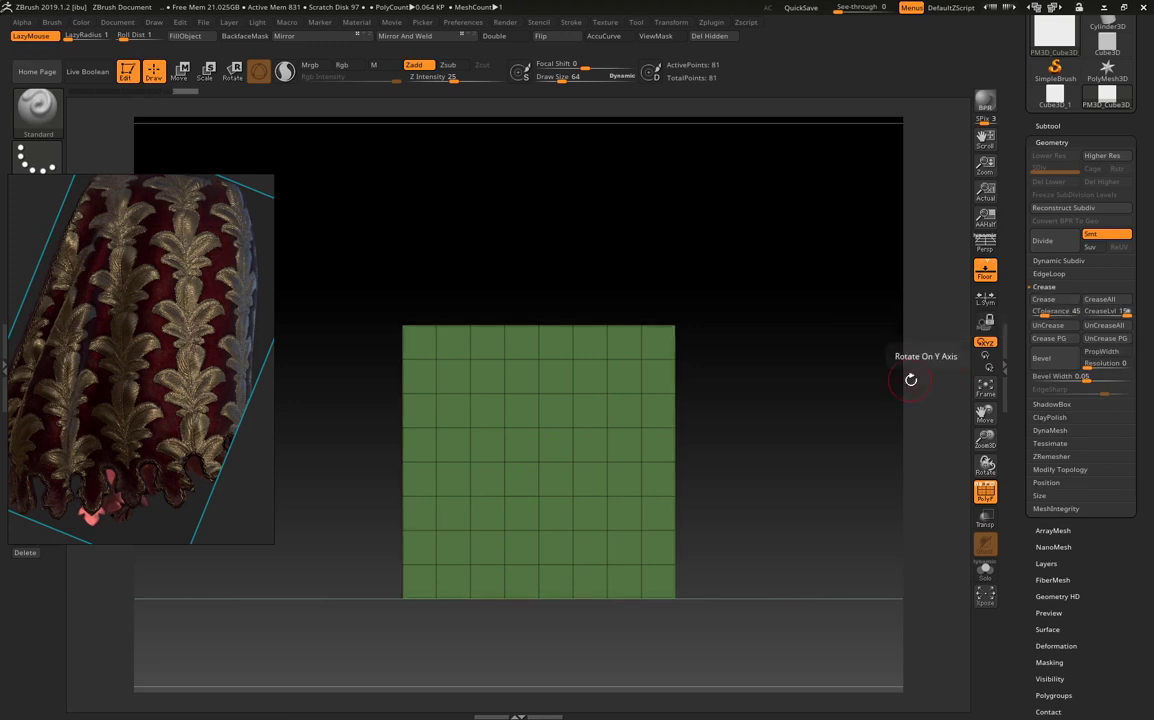
double_click(1055, 242)
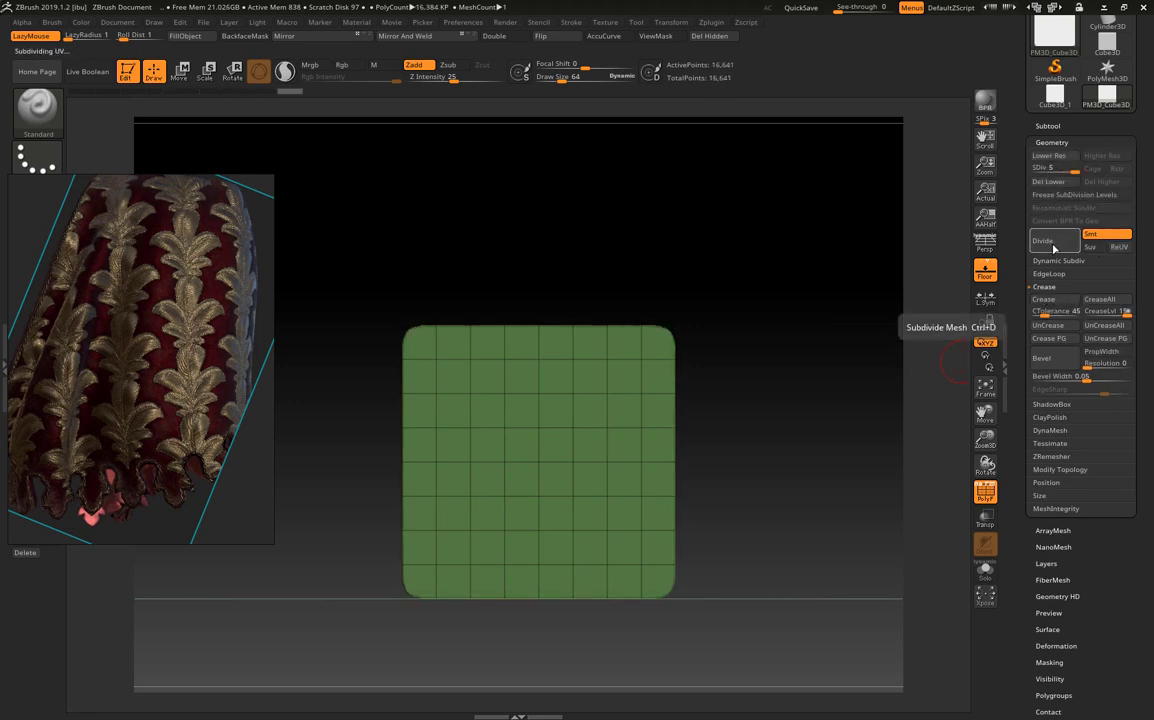
mouse_move(760, 300)
left_mouse_down()
mouse_move(737, 350)
mouse_move(783, 330)
left_mouse_up()
key("ctrl+d")
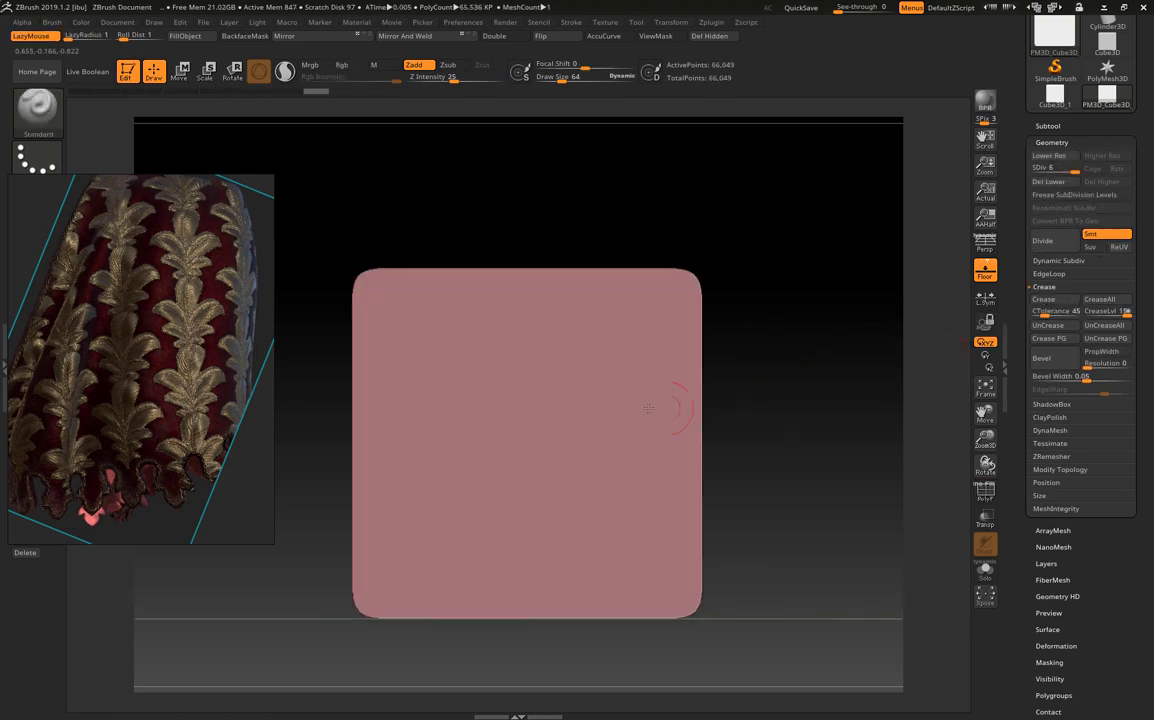
left_click_drag(470, 383, 500, 400, "ctrl")
key("ctrl+d")
key("ctrl+d")
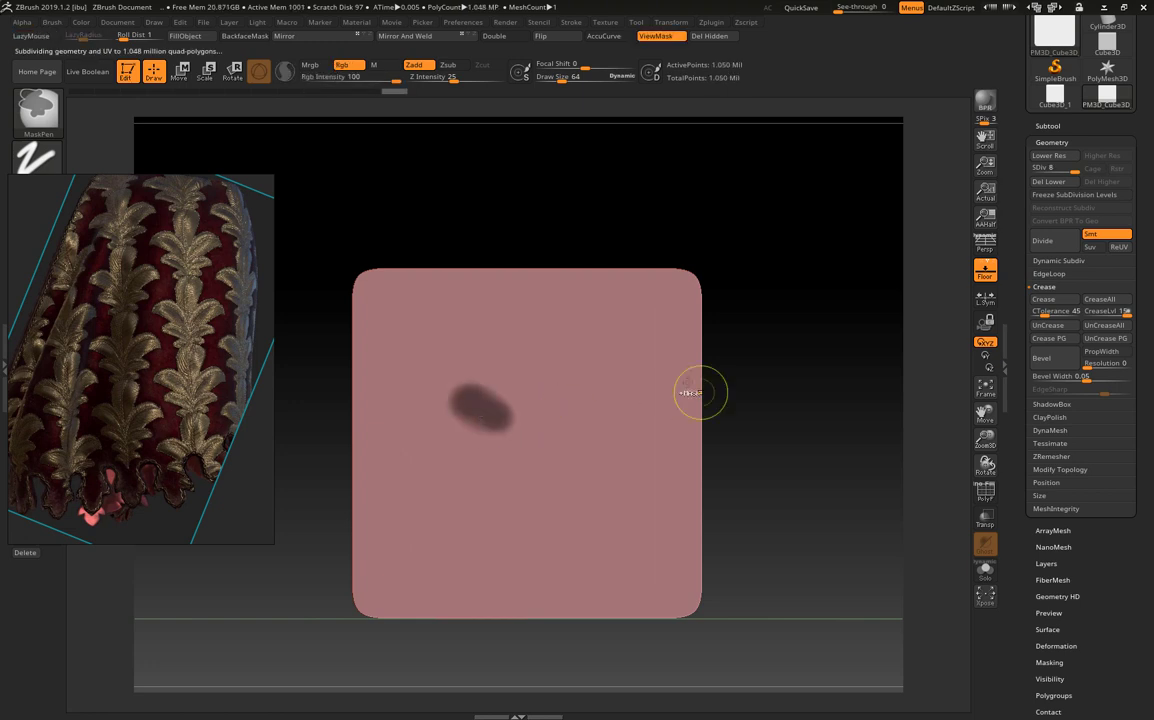
- Turn on Lazy Mouse with LazyRadius 1 and clear the test mask strokes
left_click(700, 393, "ctrl")
left_click(570, 22)
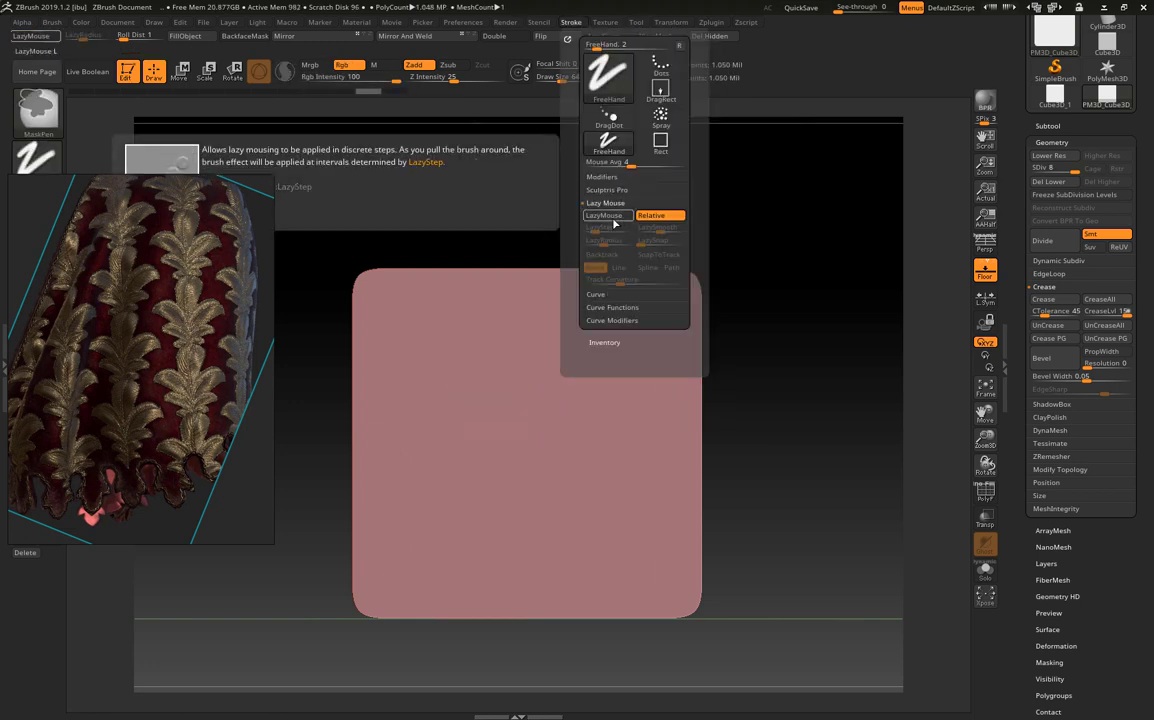
left_click(612, 216)
mouse_move(479, 391)
left_mouse_down("ctrl")
mouse_move(500, 372)
mouse_move(568, 455)
left_mouse_up("ctrl")
left_click(570, 22)
left_click(585, 22)
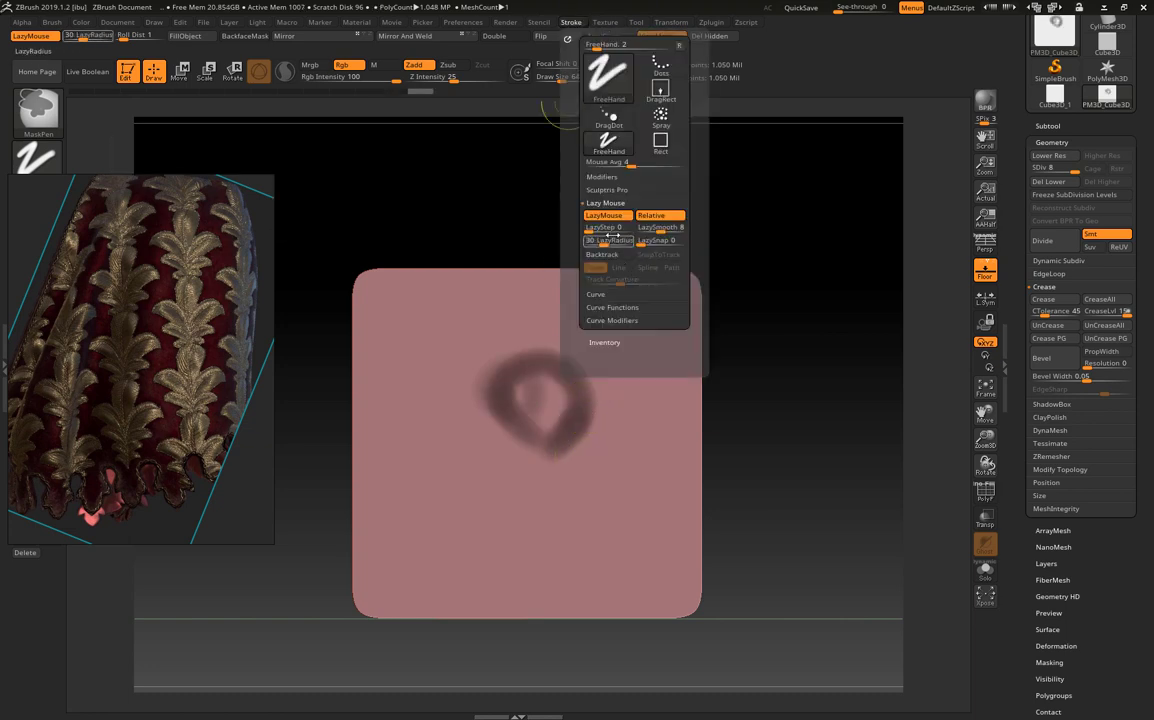
left_click_drag(464, 399, 670, 368, "ctrl")
left_click(654, 381, "ctrl")
key("ctrl+shift+a")
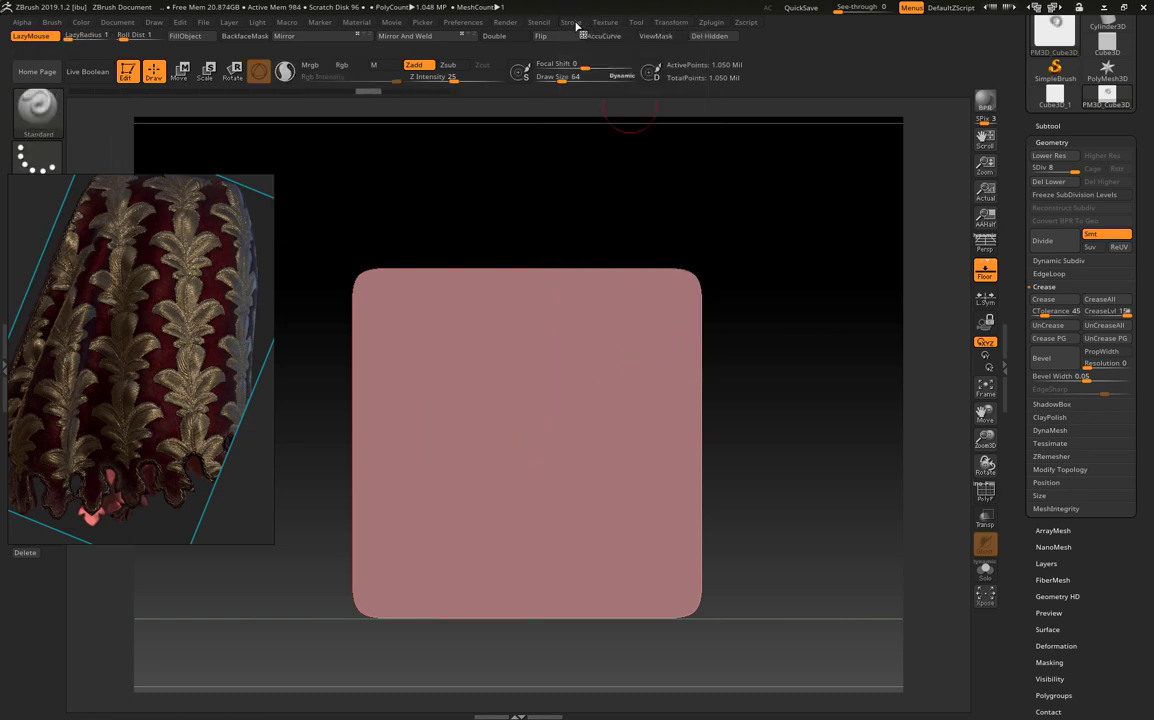
left_click(570, 22)
left_click(592, 241)
left_click(660, 65)
- Apply the white SkinShade4 material to the plane
left_click_drag(103, 296, 250, 335)
left_click(36, 320)
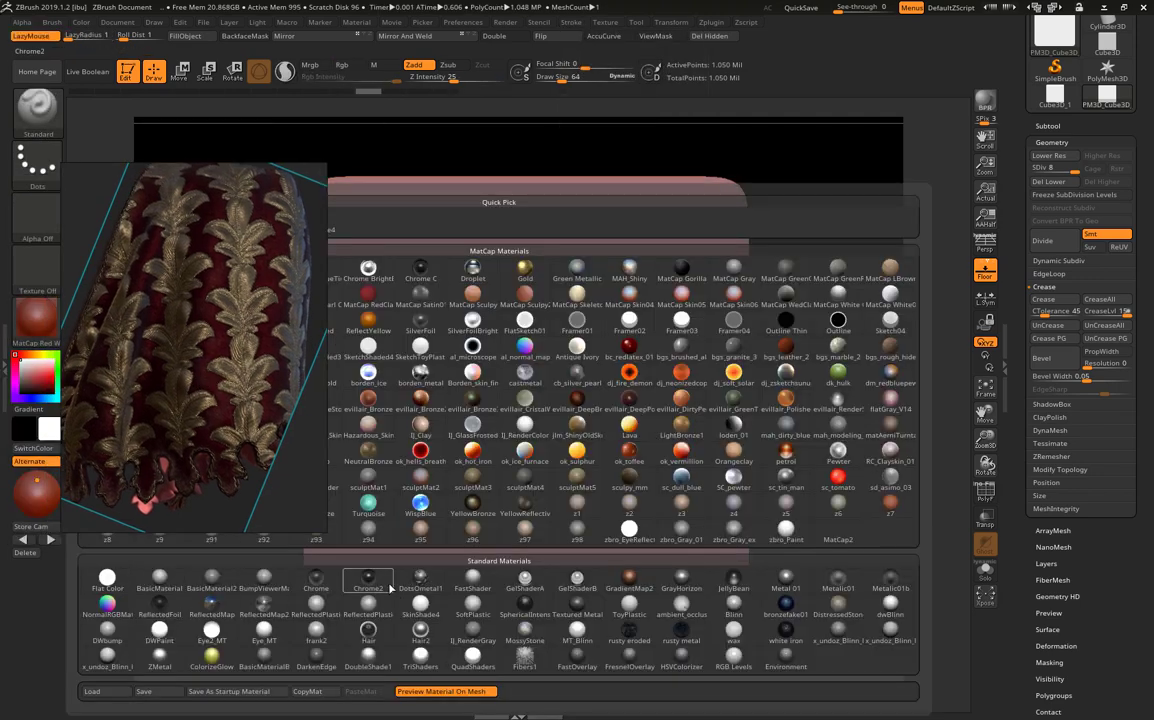
left_click(386, 587)
- Mask the leaf's looped top and paired wave-shaped side arms with X symmetry
mouse_move(541, 300)
left_mouse_down("ctrl")
mouse_move(541, 265)
mouse_move(541, 365)
left_mouse_up("ctrl")
key("ctrl+shift+a")
left_click_drag(471, 278, 618, 296, "ctrl")
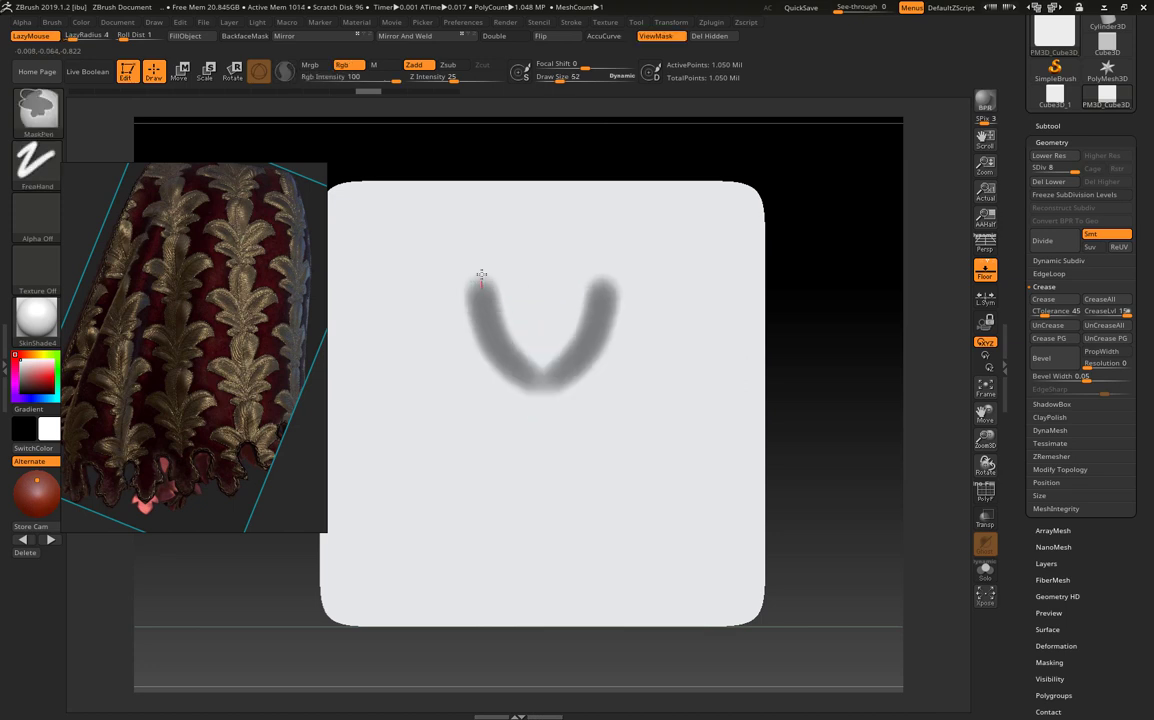
key("ctrl+shift+a")
mouse_move(533, 379)
left_mouse_down("ctrl")
mouse_move(598, 337)
mouse_move(675, 350)
mouse_move(568, 368)
left_mouse_up("ctrl")
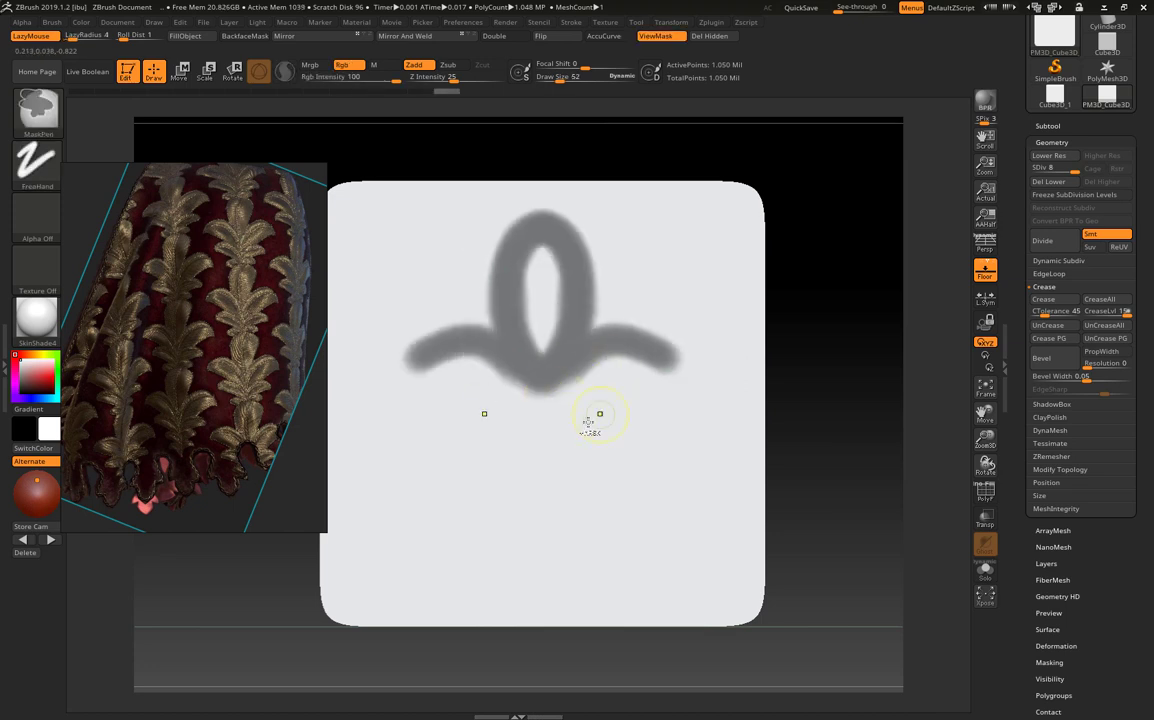
mouse_move(588, 422)
left_mouse_down("ctrl")
mouse_move(608, 412)
mouse_move(549, 456)
left_mouse_up("ctrl")
left_click_drag(566, 535, 592, 502, "ctrl")
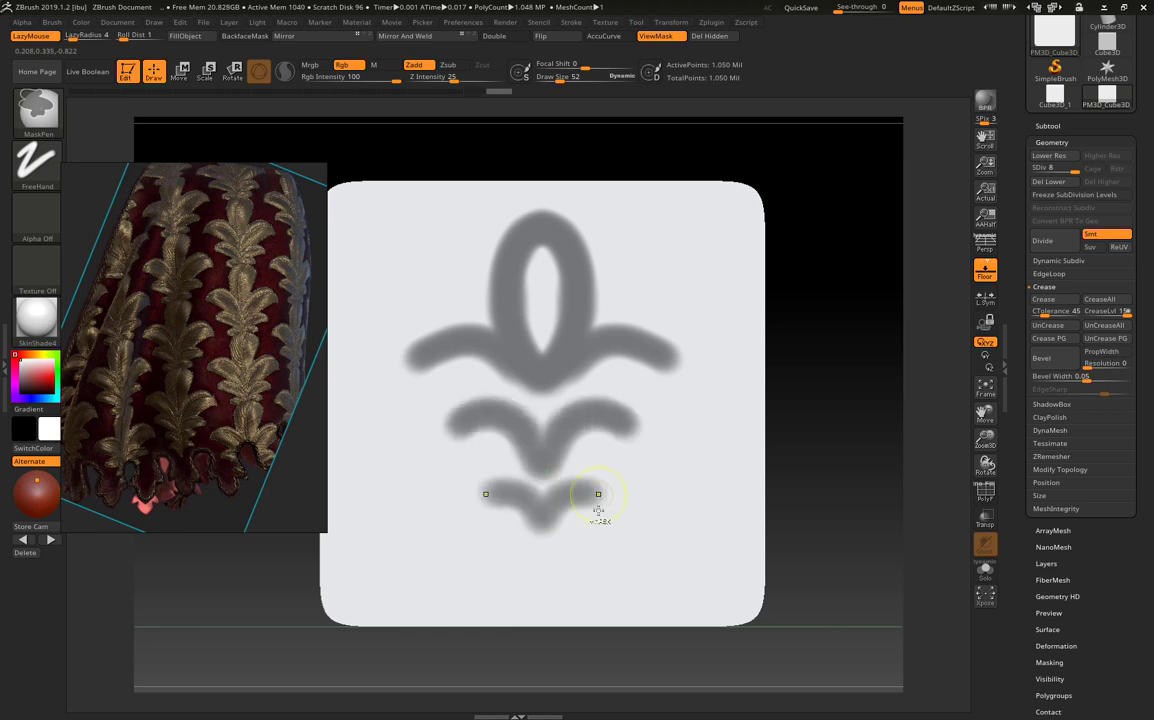
key("ctrl+z")
left_click_drag(541, 533, 598, 502, "ctrl")
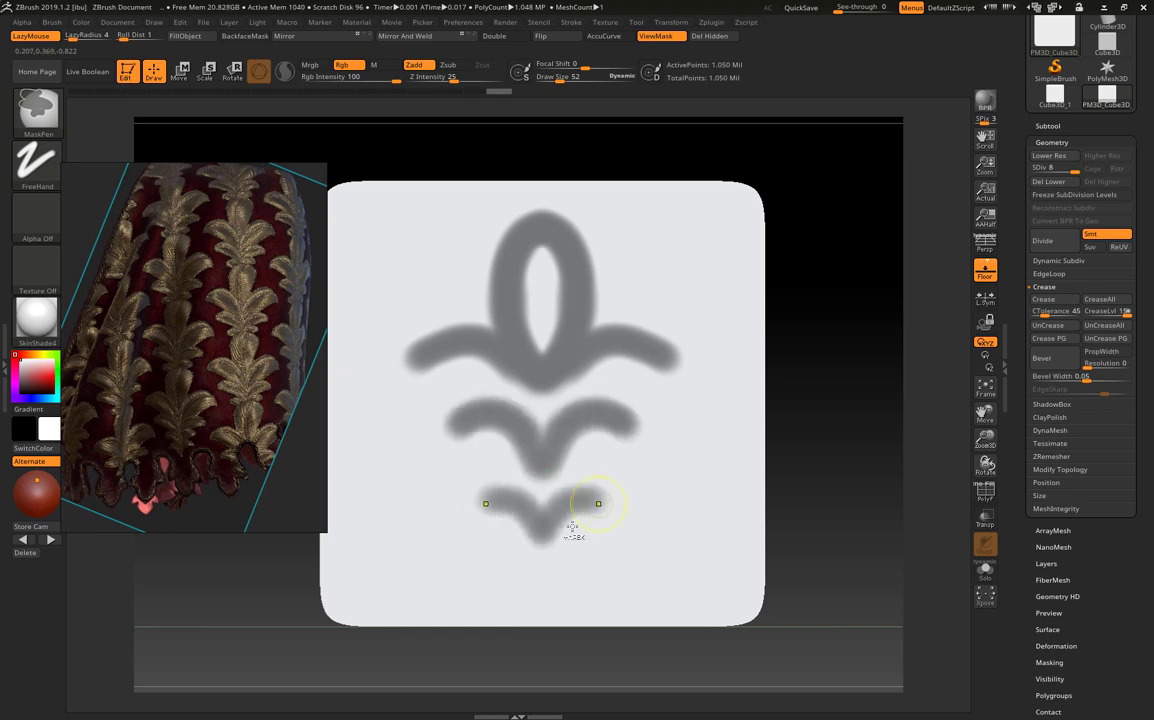
- Fill the gaps, widen the lobes and touch up the mask edges
mouse_move(498, 410)
left_mouse_down("ctrl")
mouse_move(502, 361)
mouse_move(412, 360)
mouse_move(430, 355)
left_mouse_up("ctrl")
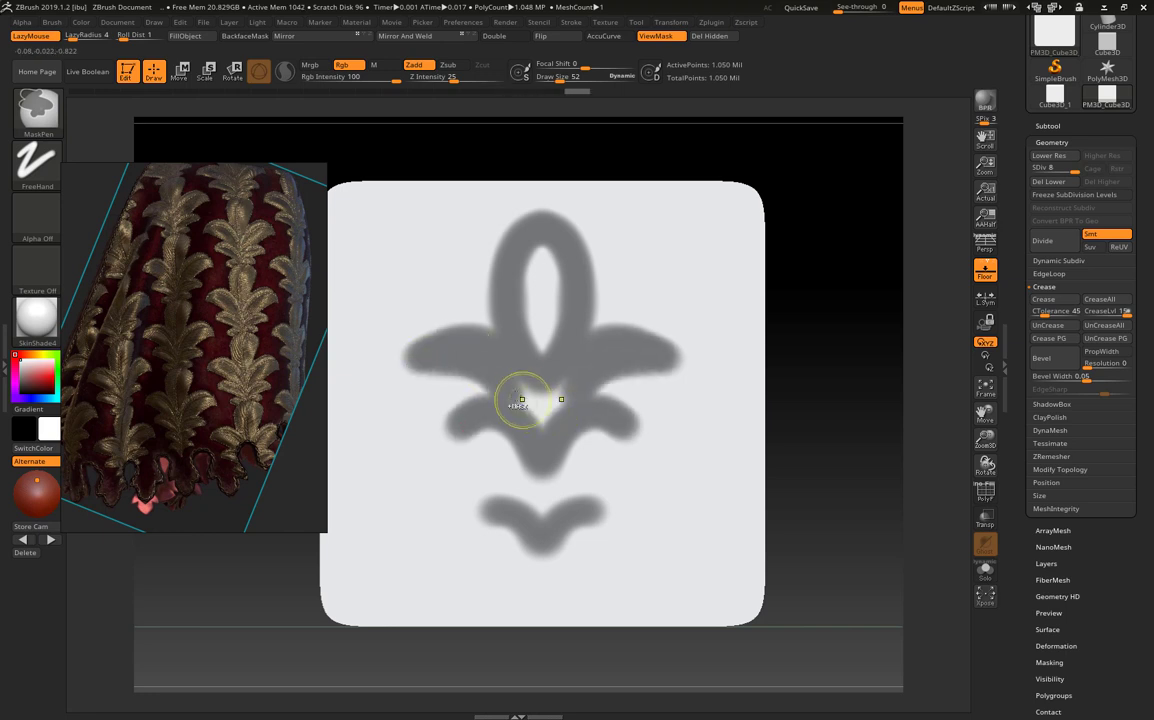
left_click_drag(521, 399, 533, 393, "ctrl")
mouse_move(515, 464)
left_mouse_down("ctrl")
mouse_move(410, 380)
mouse_move(440, 410)
left_mouse_up("ctrl")
mouse_move(541, 516)
left_mouse_down("ctrl+alt")
mouse_move(503, 471)
mouse_move(494, 485)
left_mouse_up("ctrl+alt")
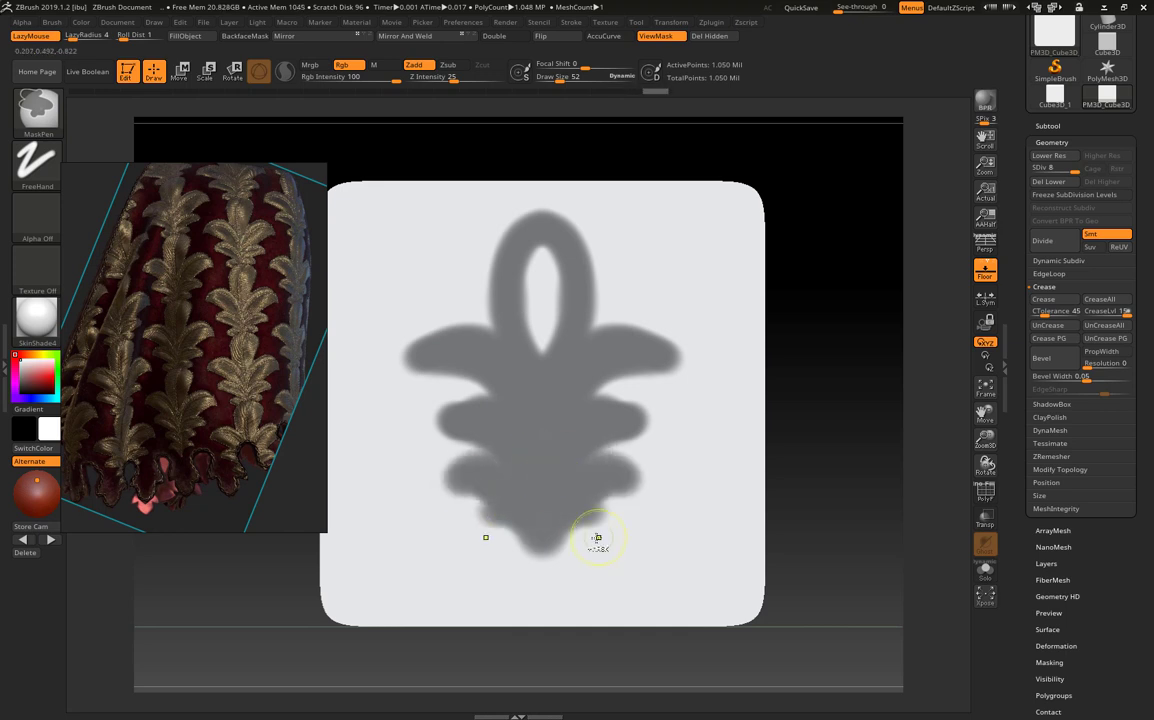
left_click_drag(515, 438, 437, 416, "ctrl")
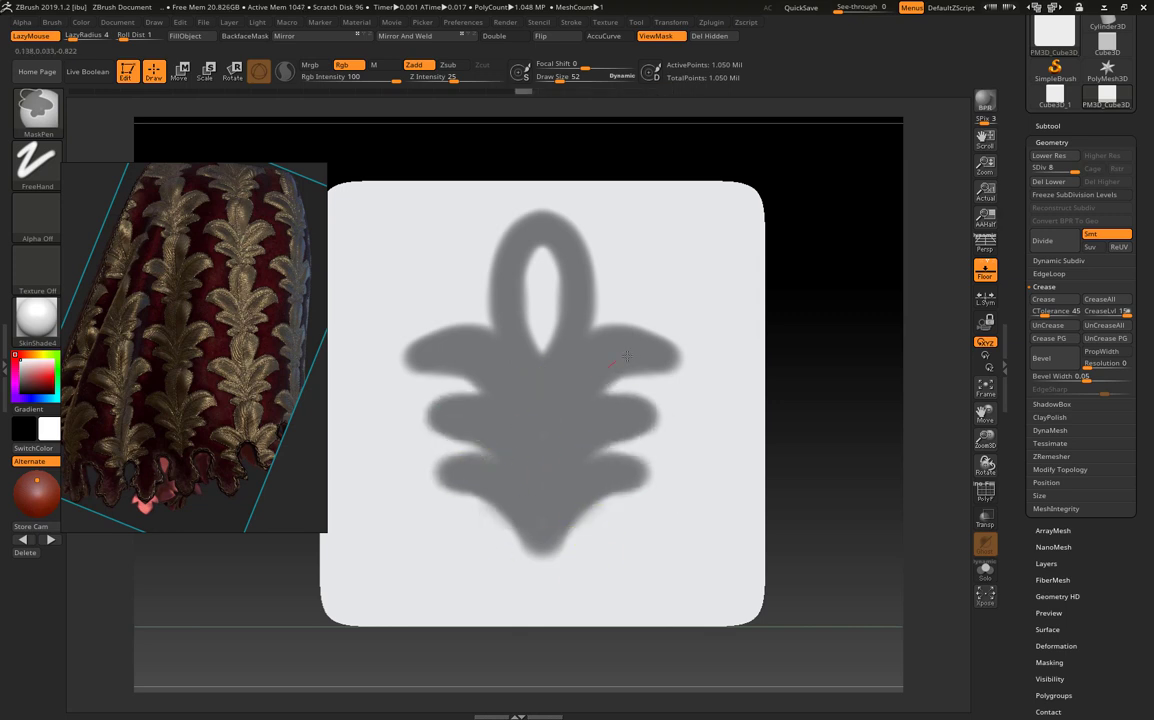
mouse_move(530, 345)
left_mouse_down("ctrl")
mouse_move(505, 240)
mouse_move(554, 160)
left_mouse_up("ctrl")
left_click(571, 22)
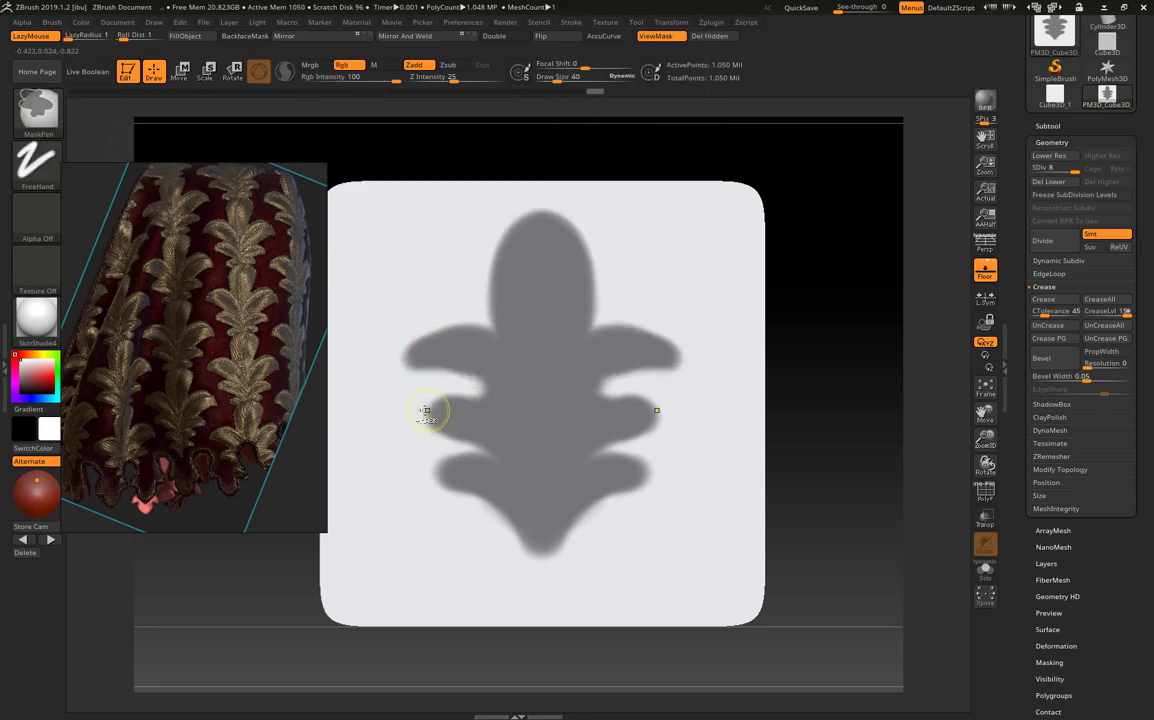
left_click(432, 400, "ctrl")
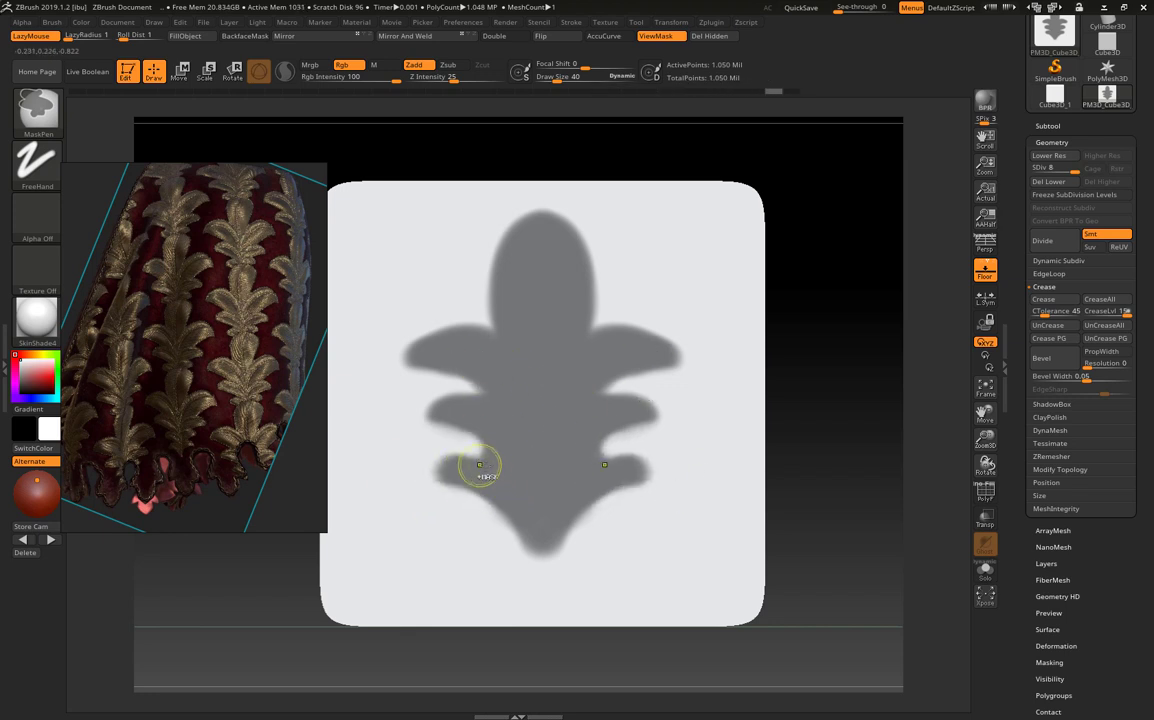
left_click(466, 438, "ctrl")
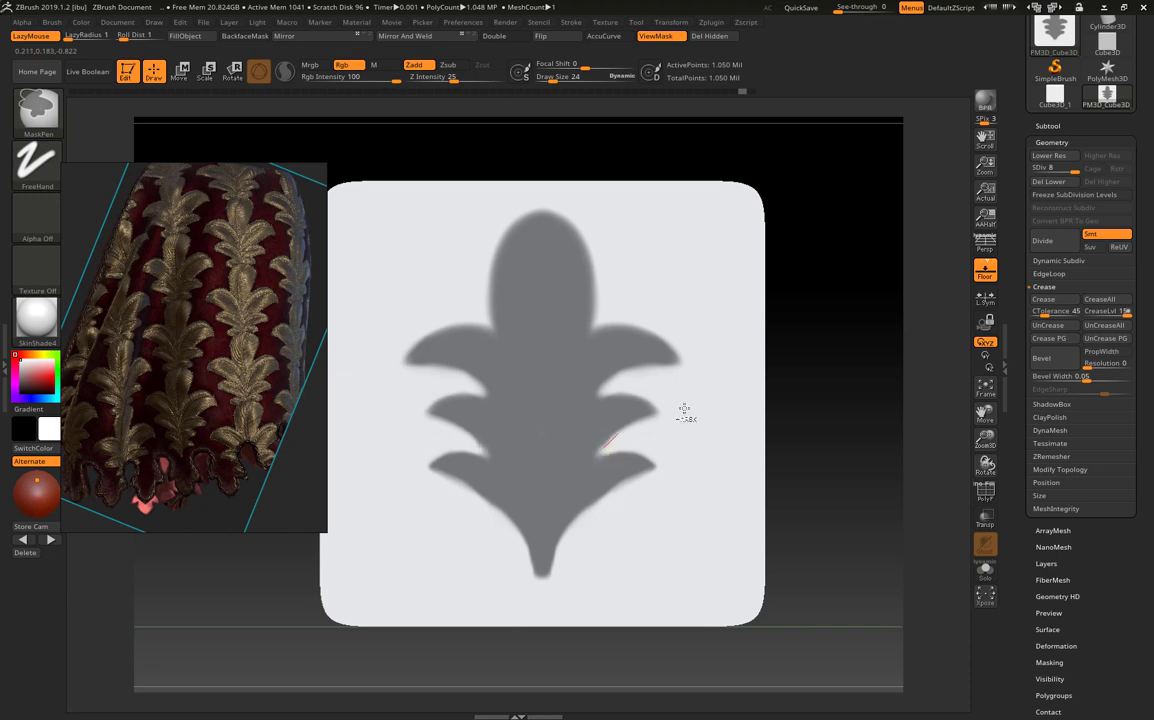
key("ctrl")
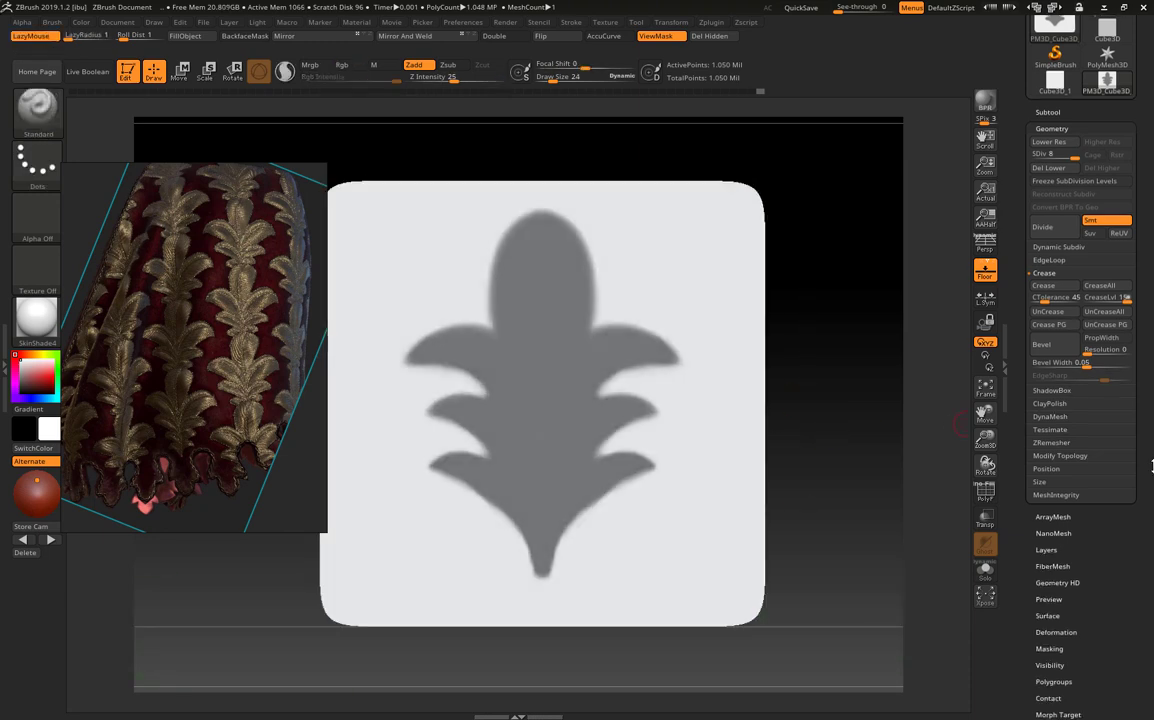
- Sharpen the blurry edges of the leaf mask
left_click(1049, 662)
scroll(1132, 488, "down", 5)
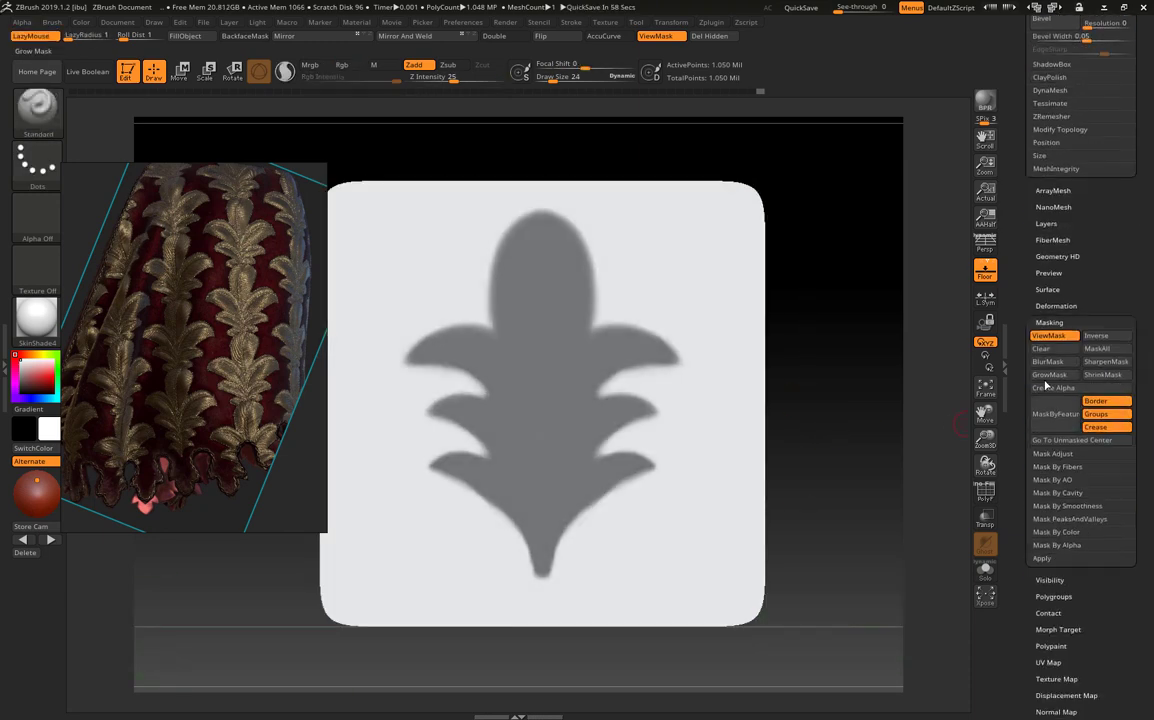
left_click(1110, 364)
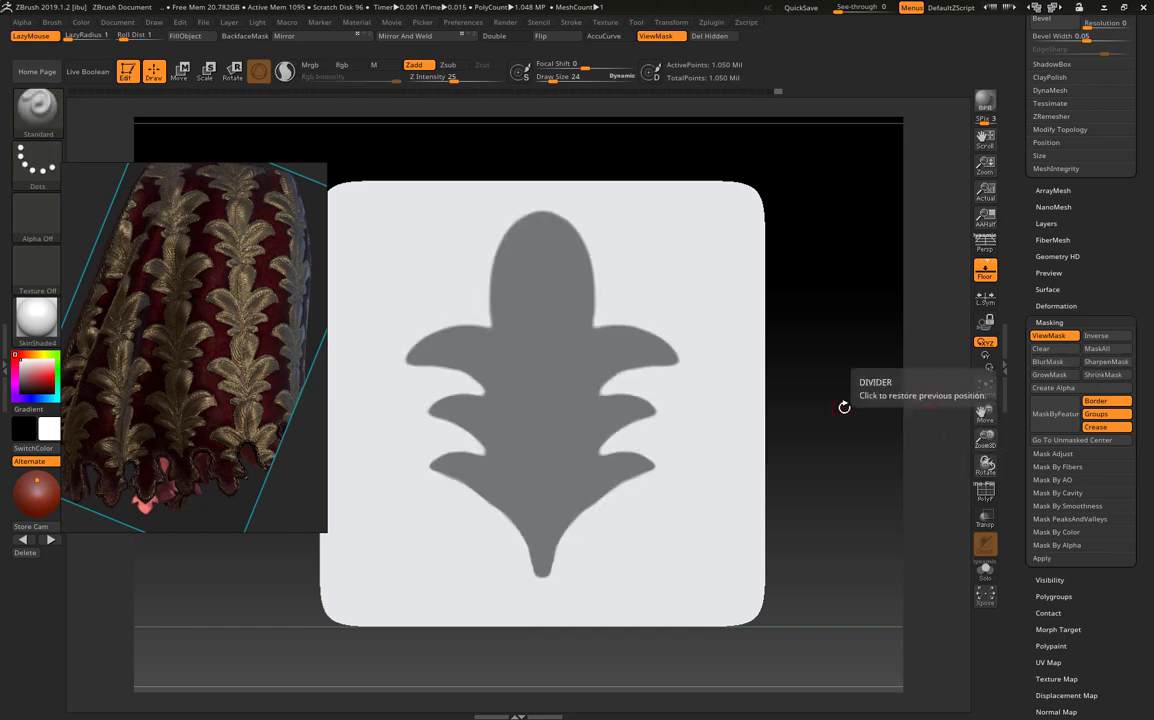
scroll(1052, 300, "up", 3)
scroll(1052, 250, "up", 3)
scroll(1052, 180, "up", 1)
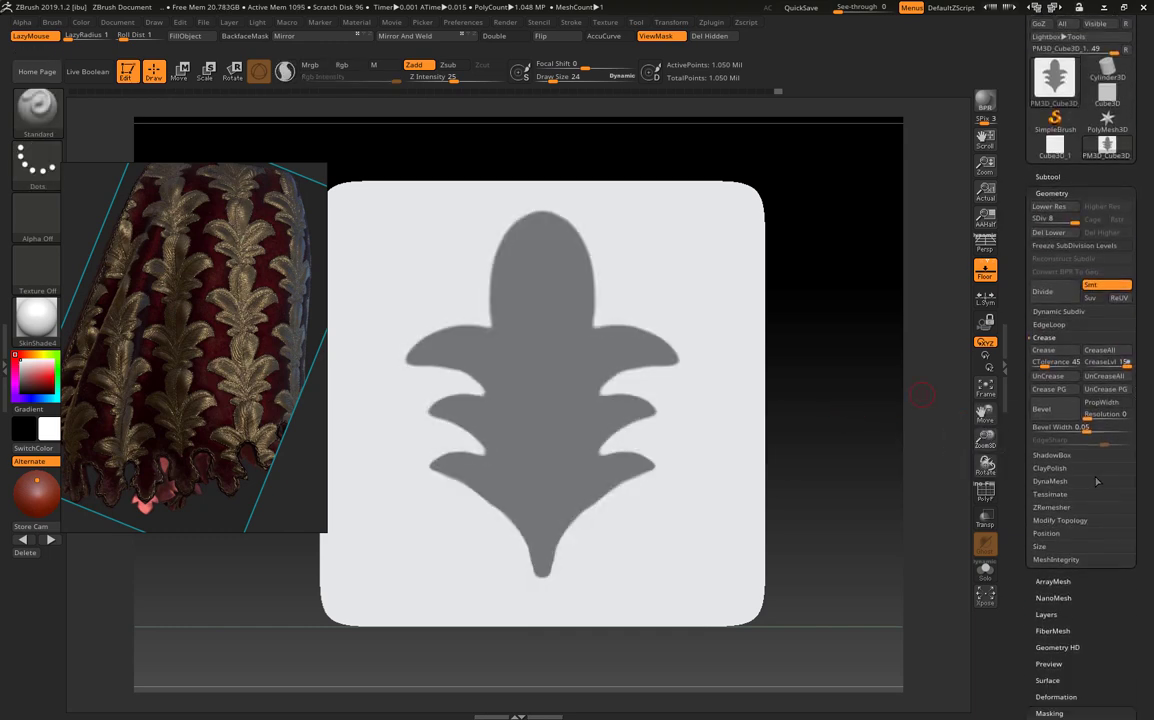
key("shift")
- Extract the mask as a 0.02-thick Extract1 subtool and view it from the front
left_click(1049, 177)
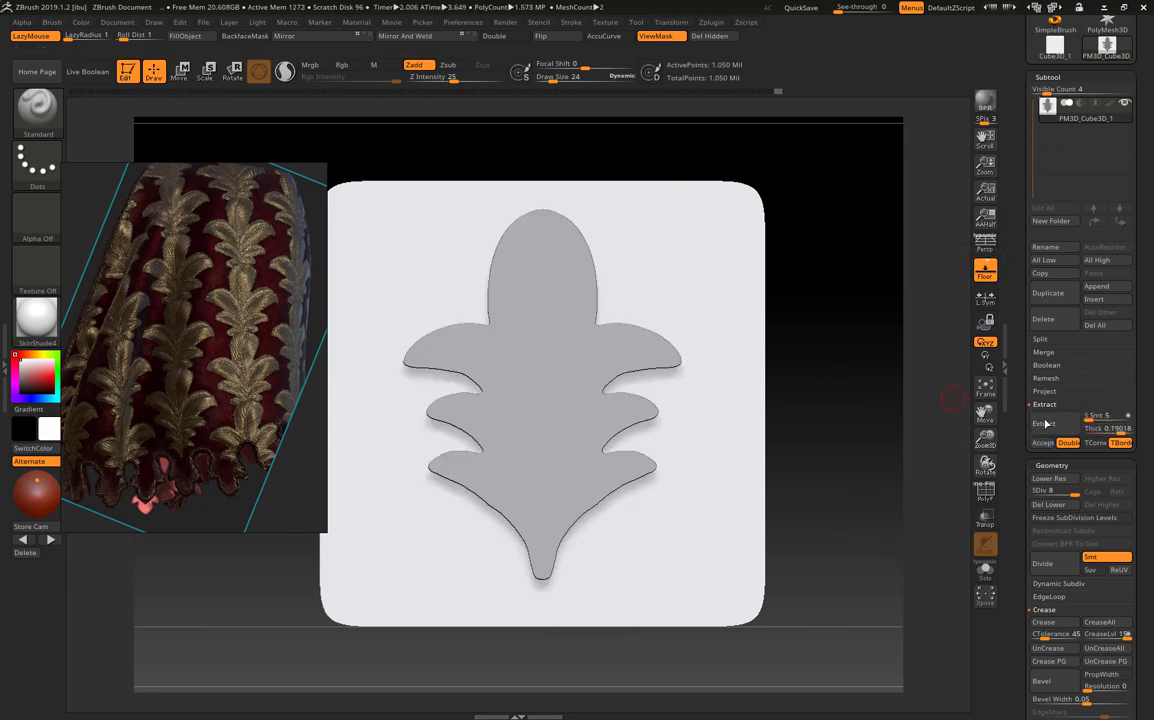
left_click(1041, 443)
mouse_move(870, 420)
left_mouse_down()
mouse_move(835, 404)
mouse_move(814, 327)
left_mouse_up()
mouse_move(623, 411)
left_mouse_down()
mouse_move(582, 422)
mouse_move(778, 407)
left_mouse_up()
mouse_move(762, 273)
left_mouse_down("shift")
mouse_move(770, 286)
mouse_move(776, 275)
left_mouse_up("shift")
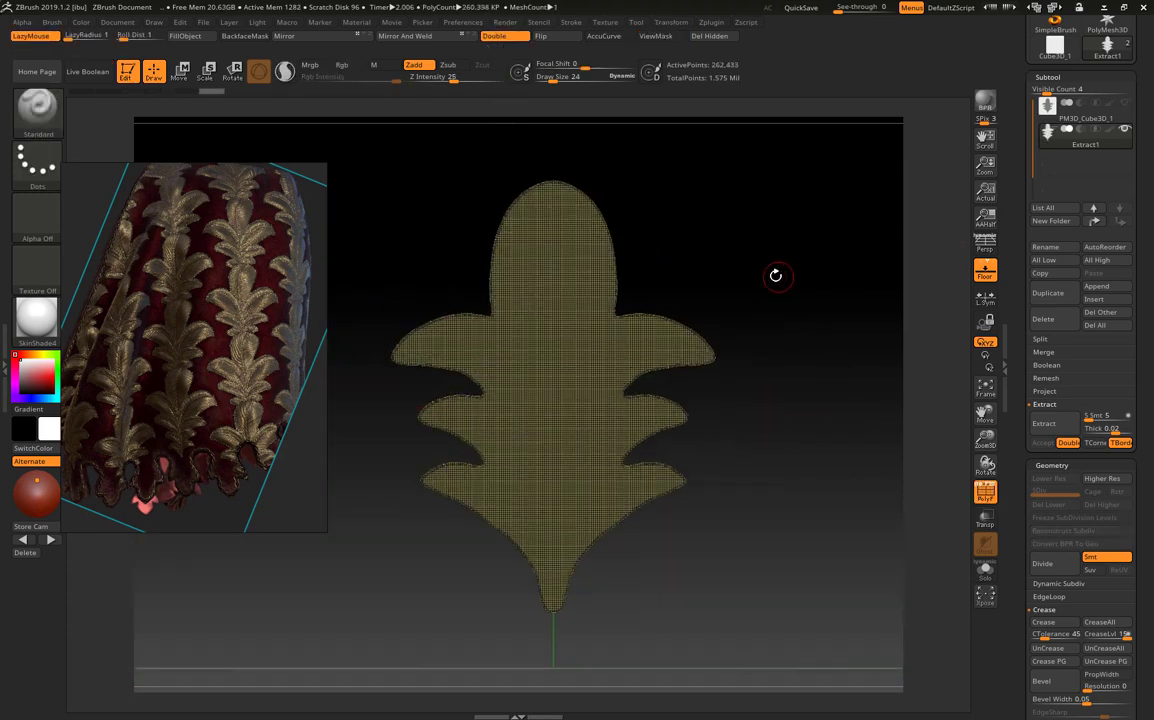
- Set ZRemesher Target Polygons Count to 1, try a remesh, then undo it
key("shift+f")
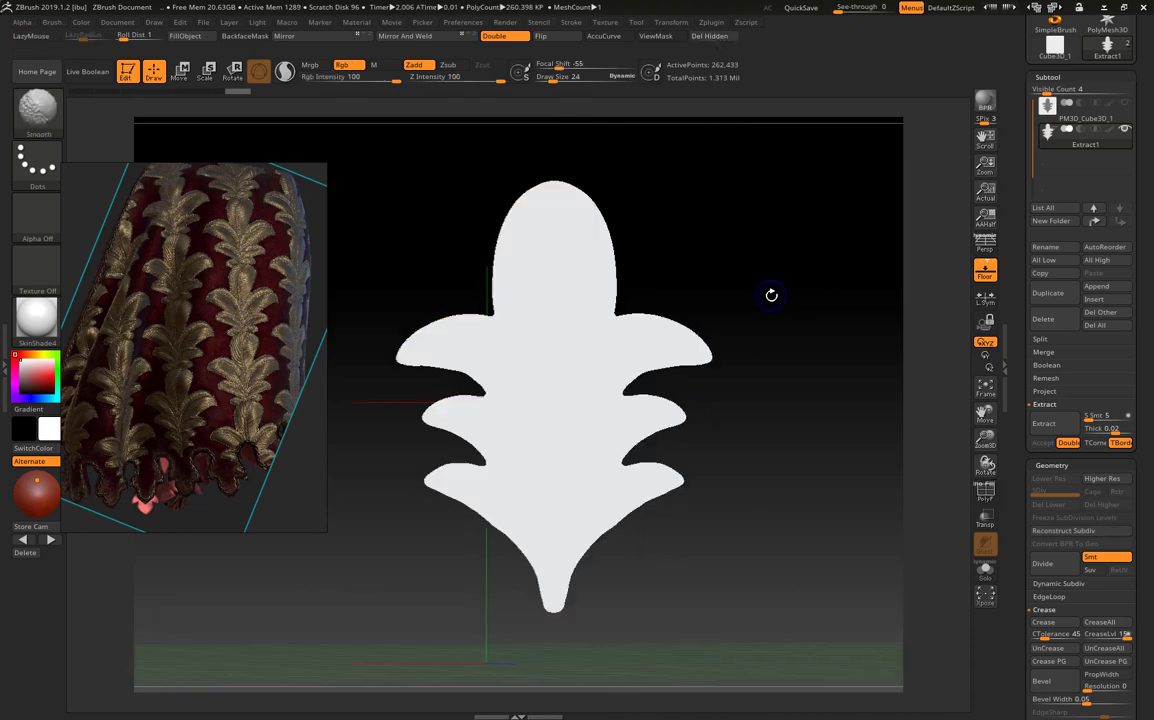
scroll(1140, 472, "down", 10)
left_click(1056, 456)
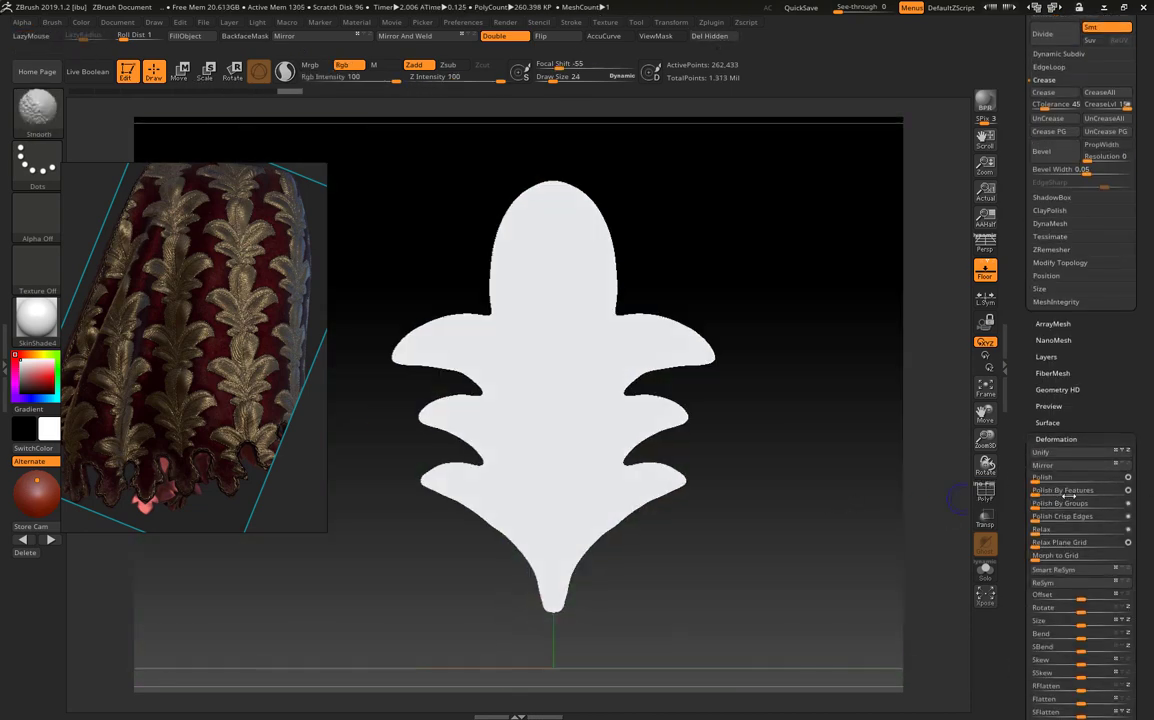
left_click(1051, 249)
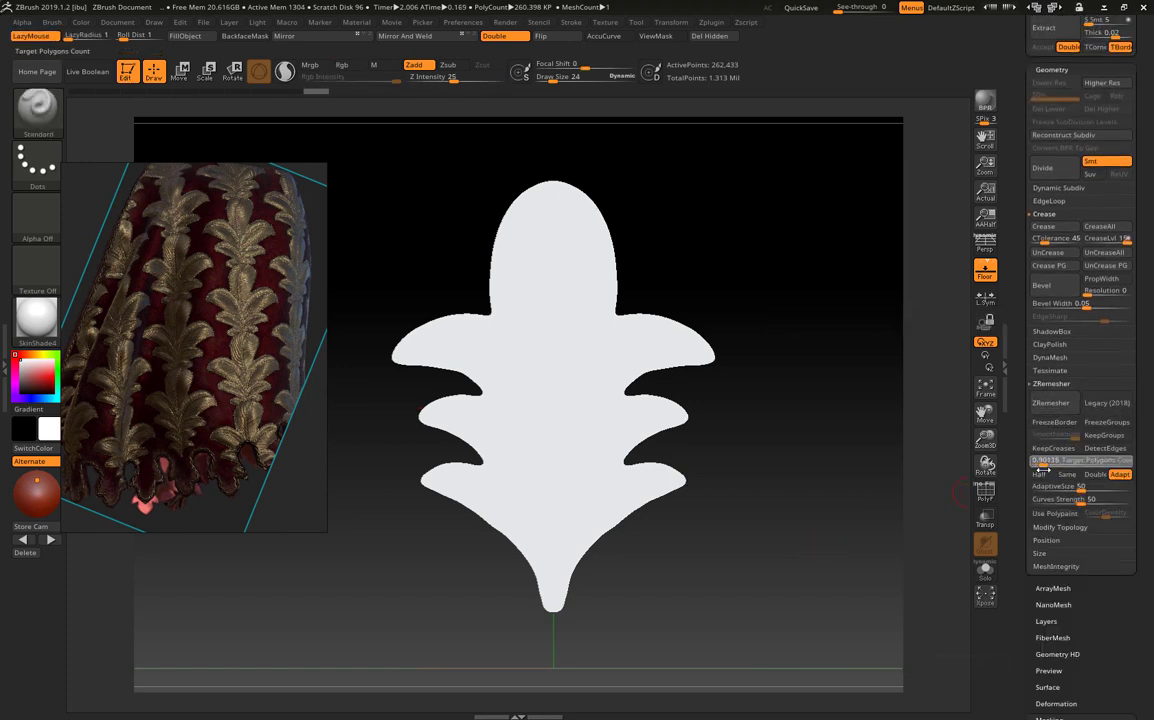
left_click_drag(1052, 457, 1053, 450)
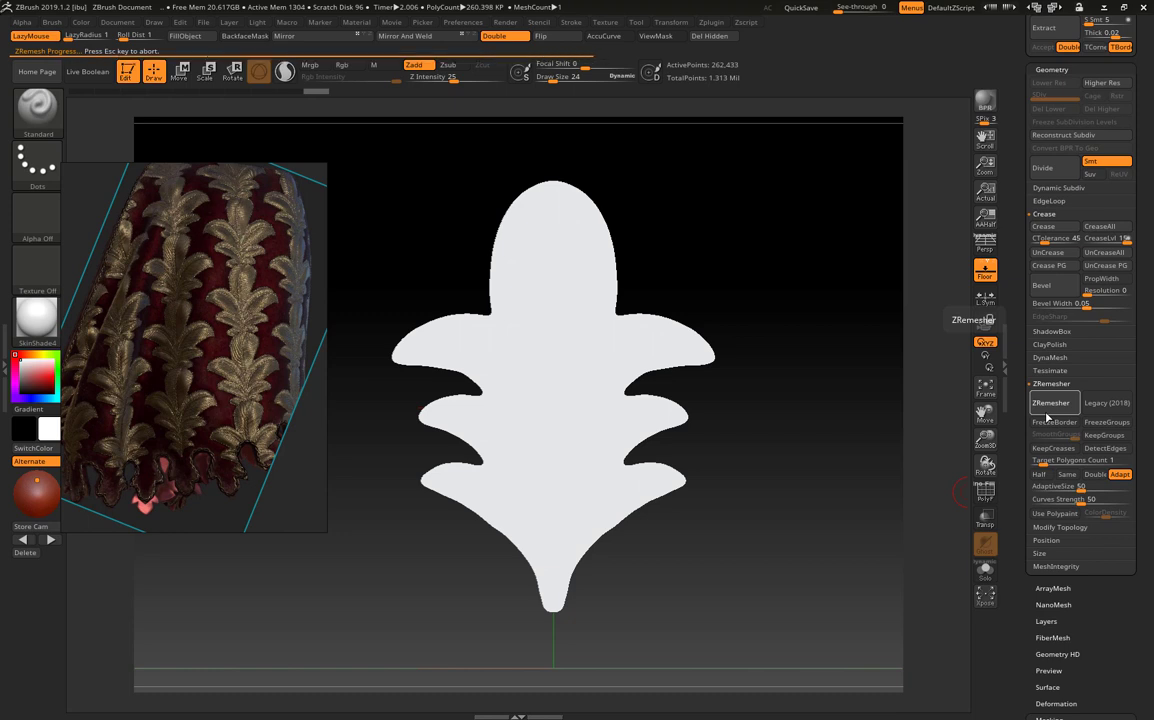
key("shift+f")
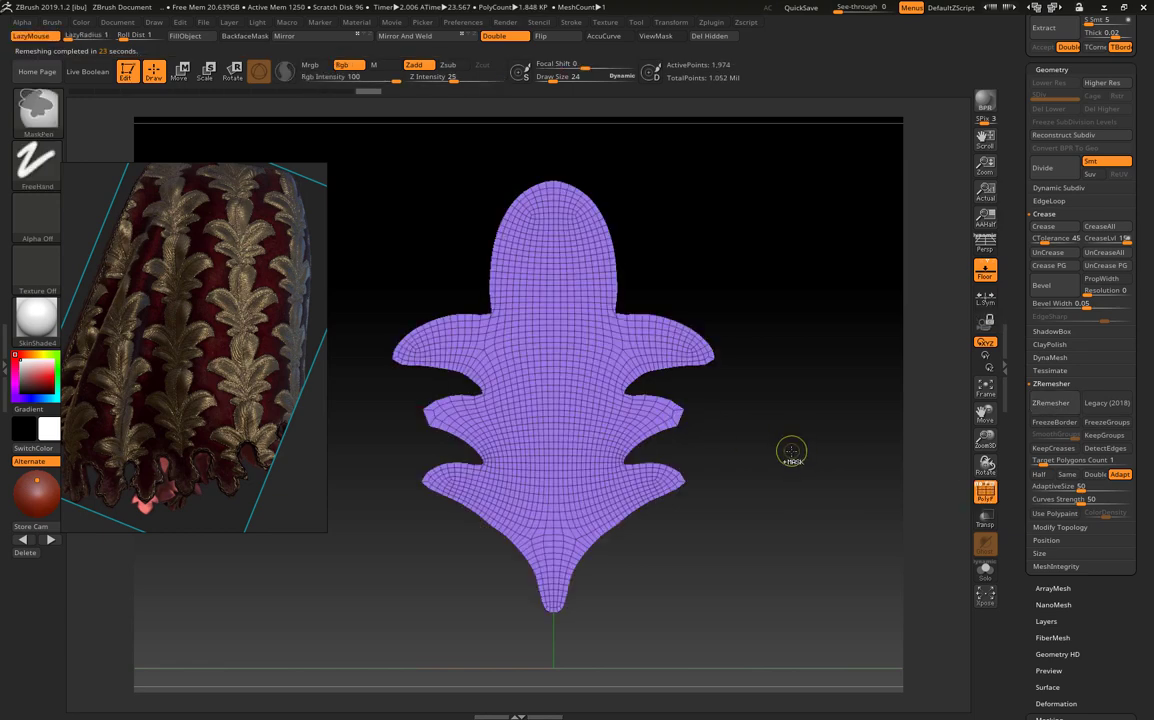
key("ctrl+z")
- Pre-process and decimate the leaf with Decimation Master
left_click(711, 22)
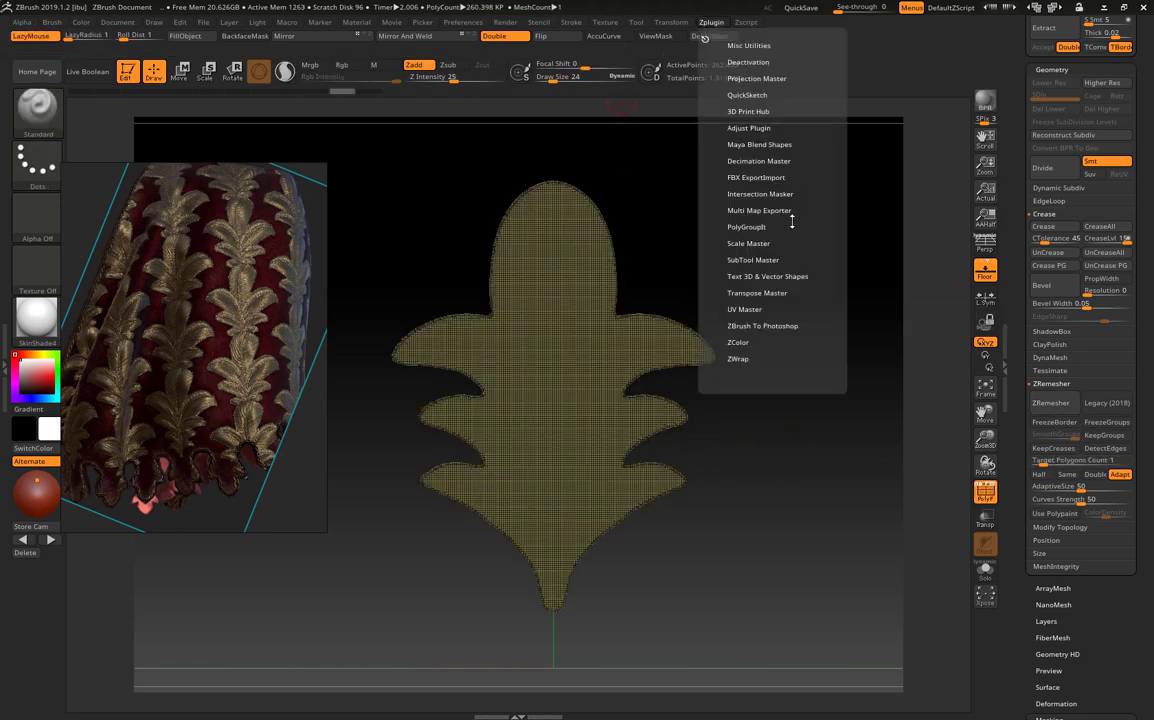
left_click(780, 161)
left_click(772, 267)
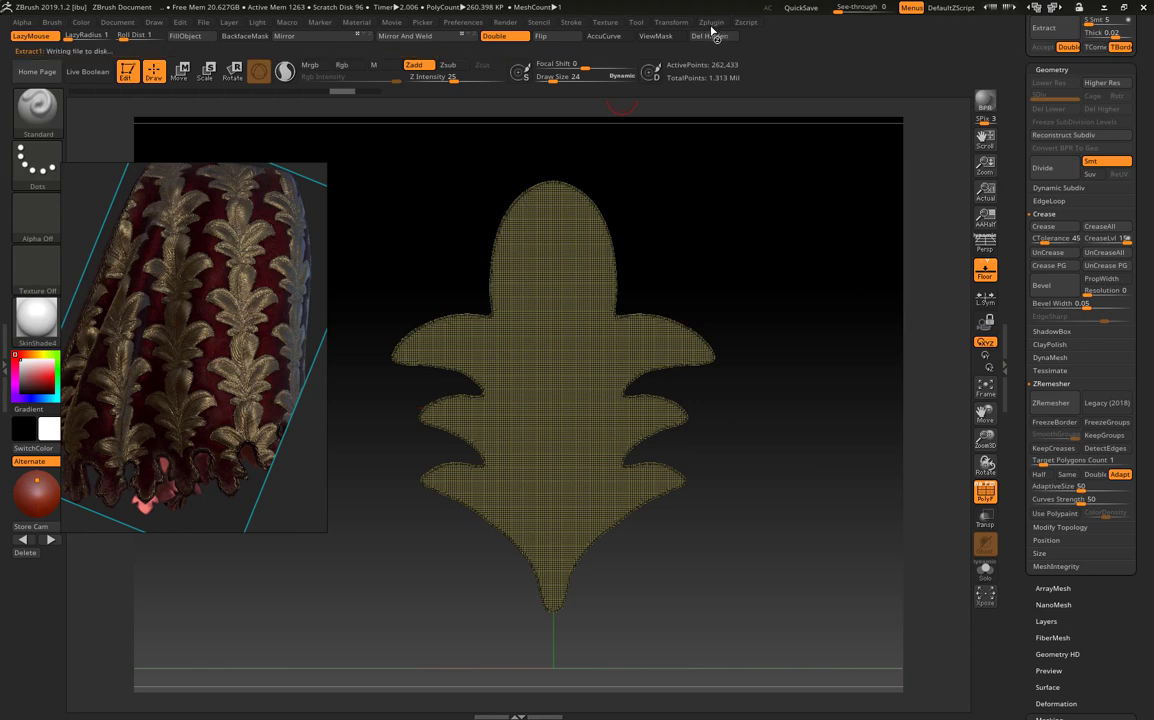
left_click(712, 24)
left_click(766, 374)
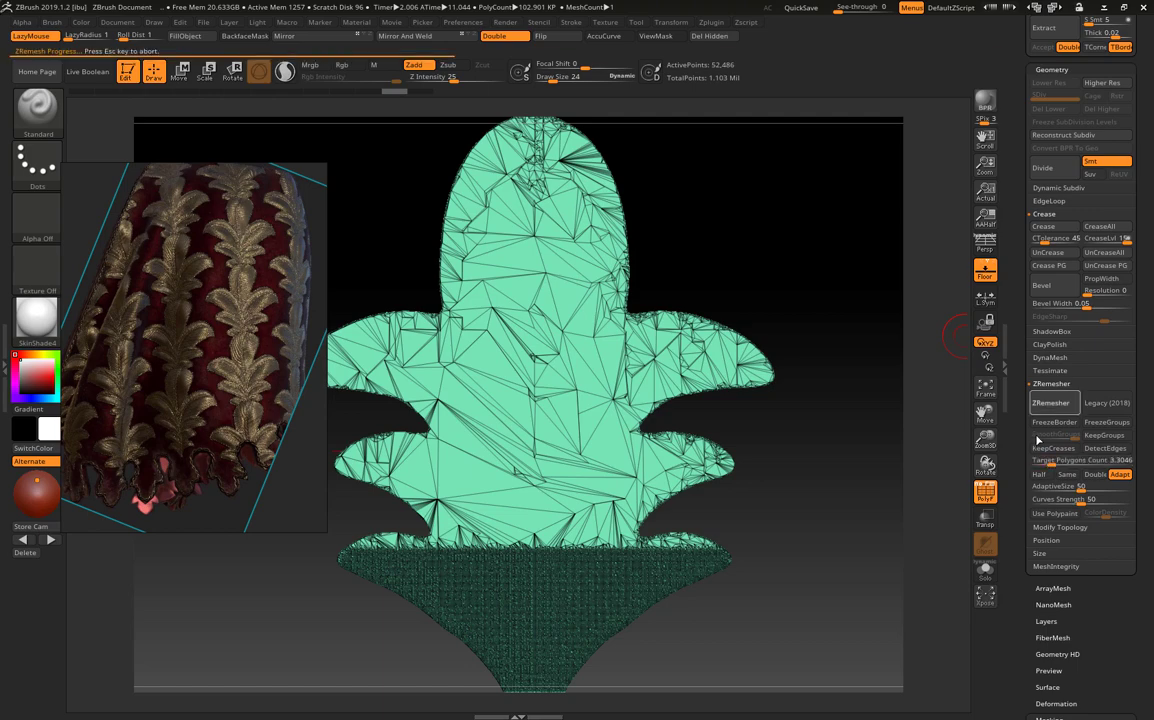
- Smooth out the pinched strip along the leaf's neck
left_click_drag(587, 301, 624, 300, "shift")
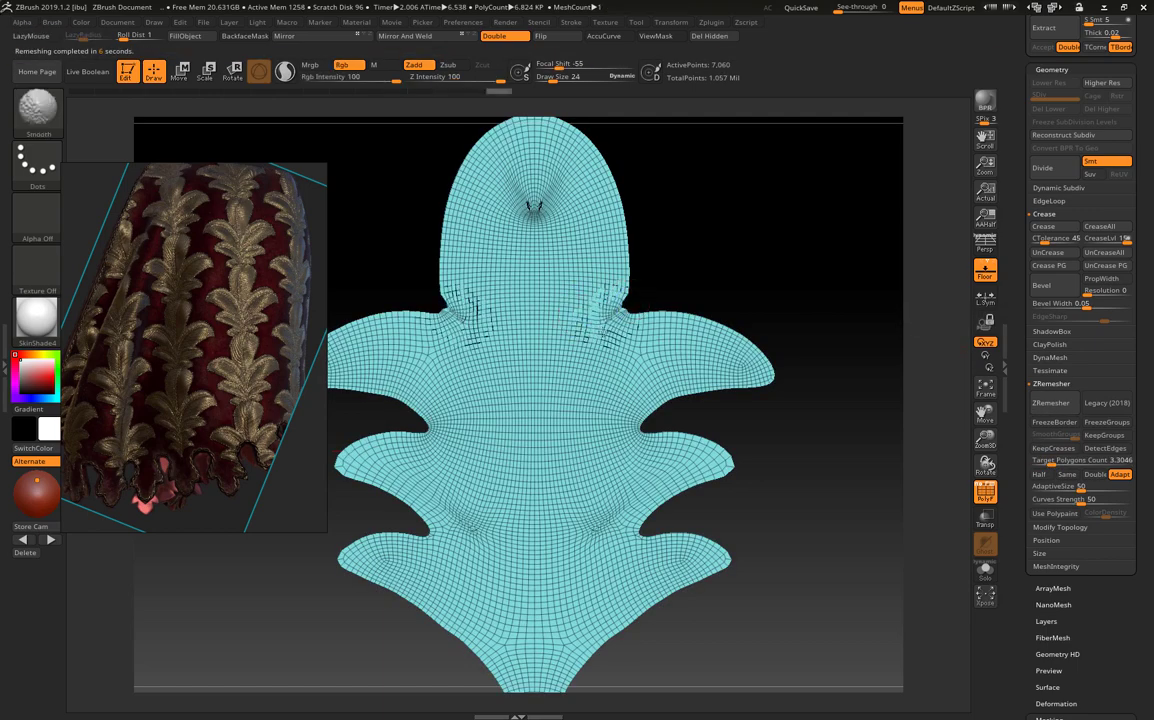
left_click_drag(804, 252, 554, 329, "alt")
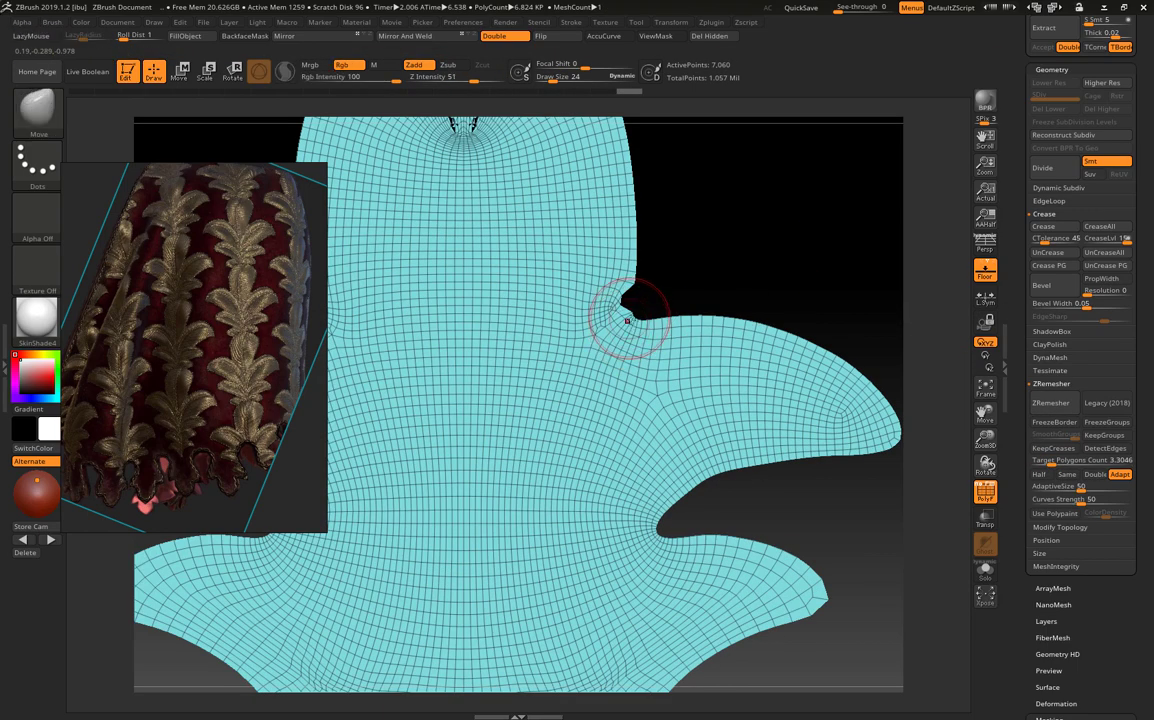
mouse_move(617, 290)
left_mouse_down("shift")
mouse_move(565, 255)
mouse_move(726, 257)
mouse_move(650, 305)
mouse_move(575, 300)
left_mouse_up("shift")
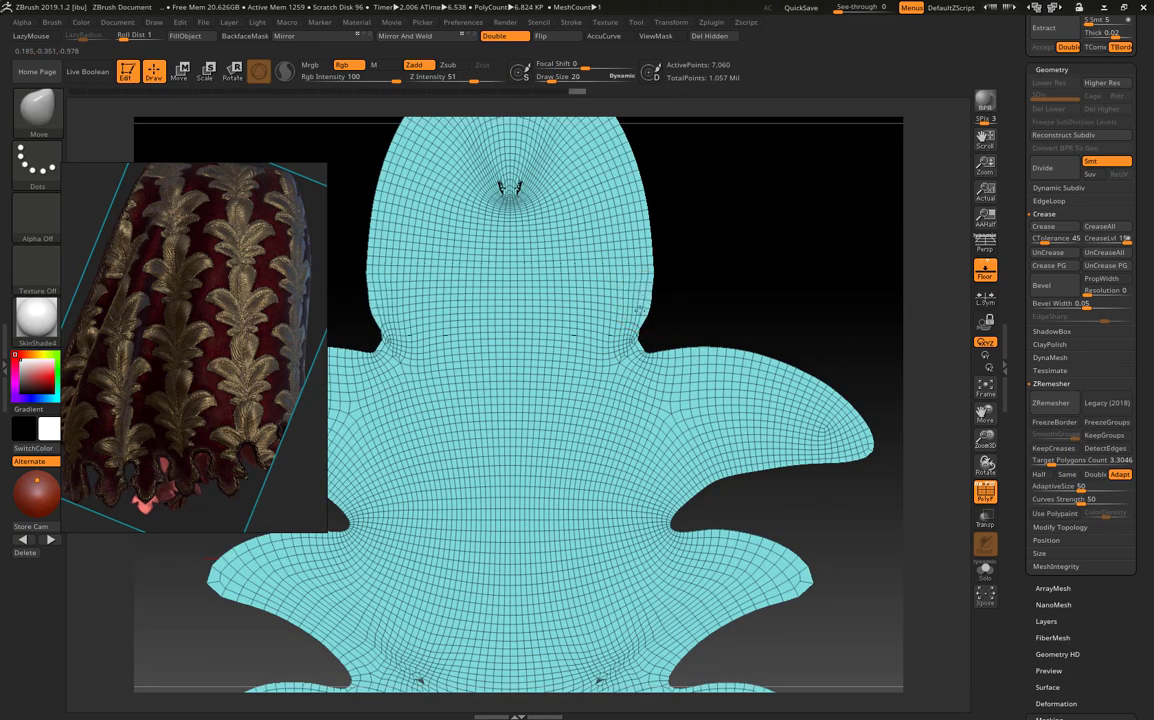
key("f")
- Rerun ZRemesher at lower targets for an even 2,989-point quad mesh at 1.5242
left_click(1051, 402)
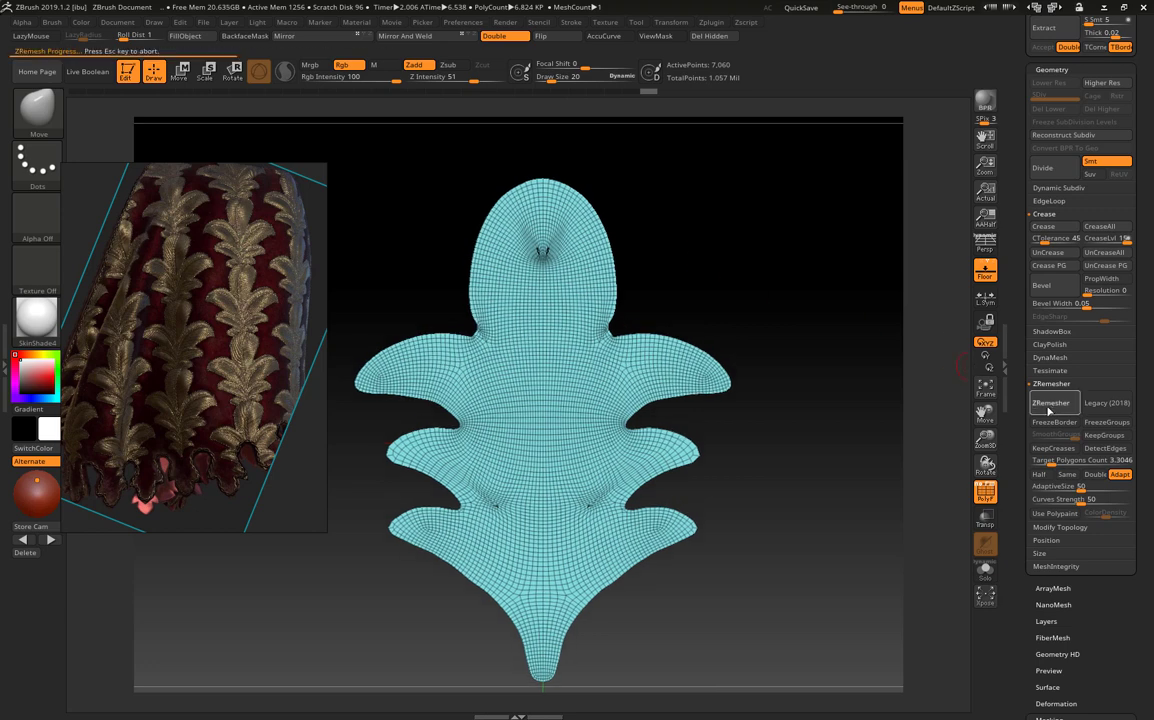
left_click(1053, 403)
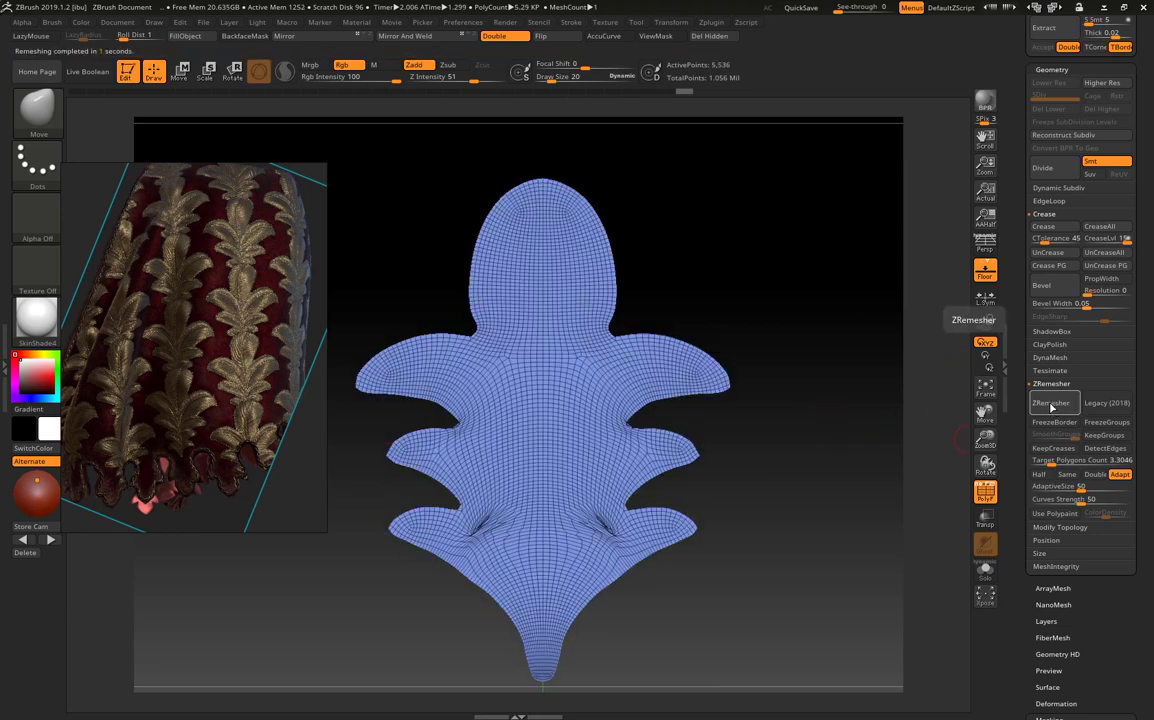
left_click(1051, 404)
left_click(1051, 402)
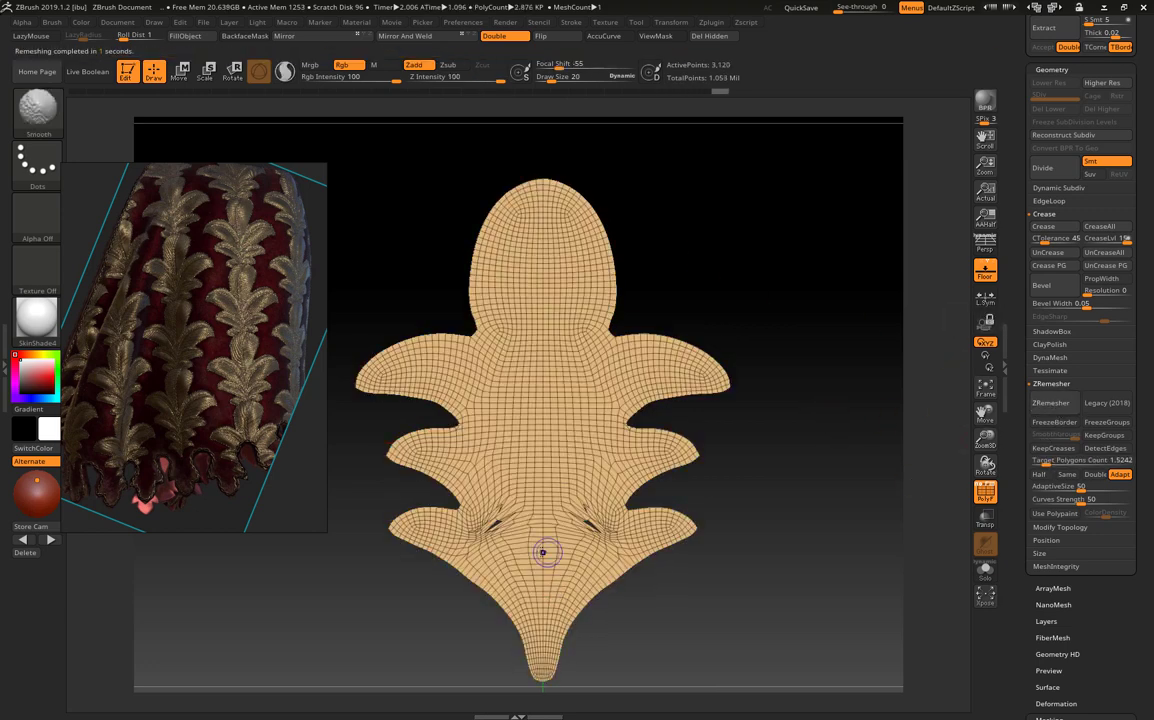
left_click(1051, 403)
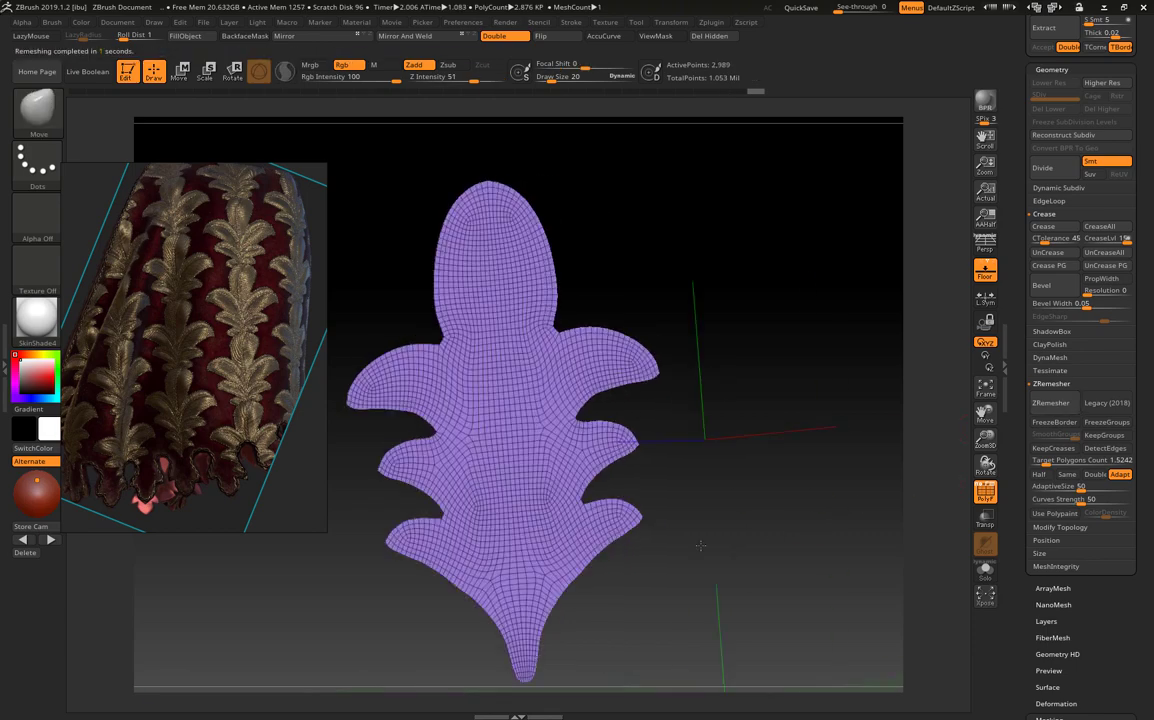
left_click_drag(860, 431, 801, 551)
scroll(824, 385, "up", 3)
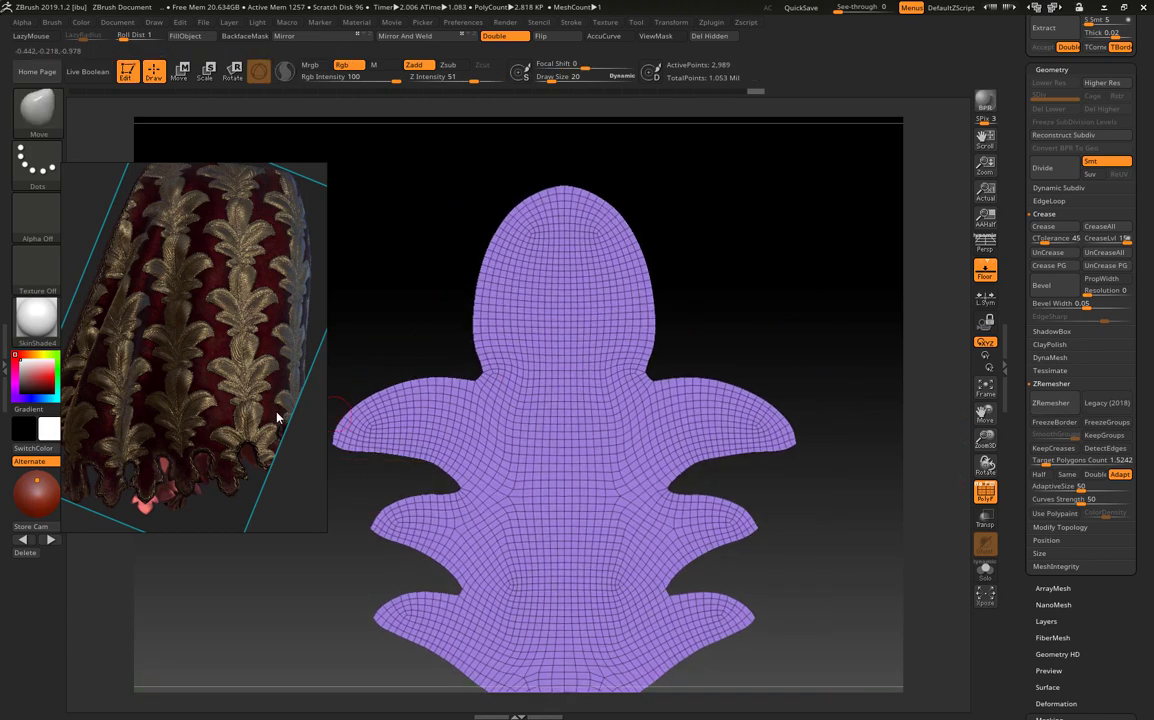
- Widen the leaf's top and reshape the upper and middle side lobes with the Move brush
scroll(275, 358, "up", 3)
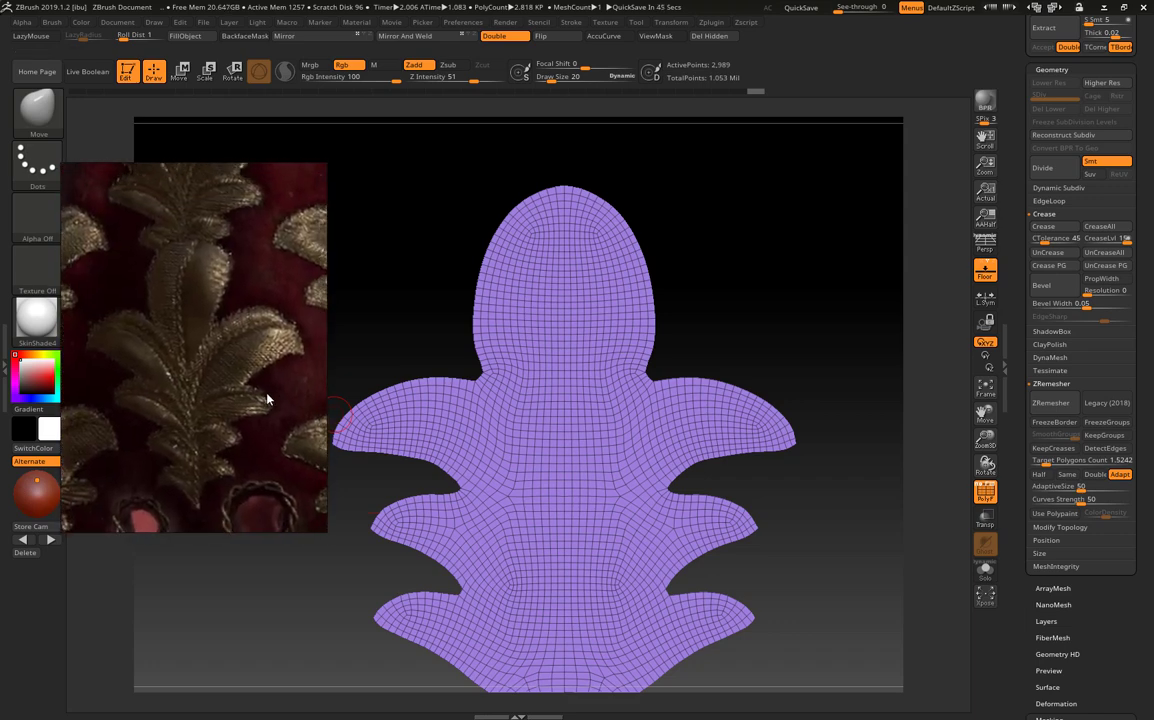
key("bracketright")
key("bracketright")
key("bracketright")
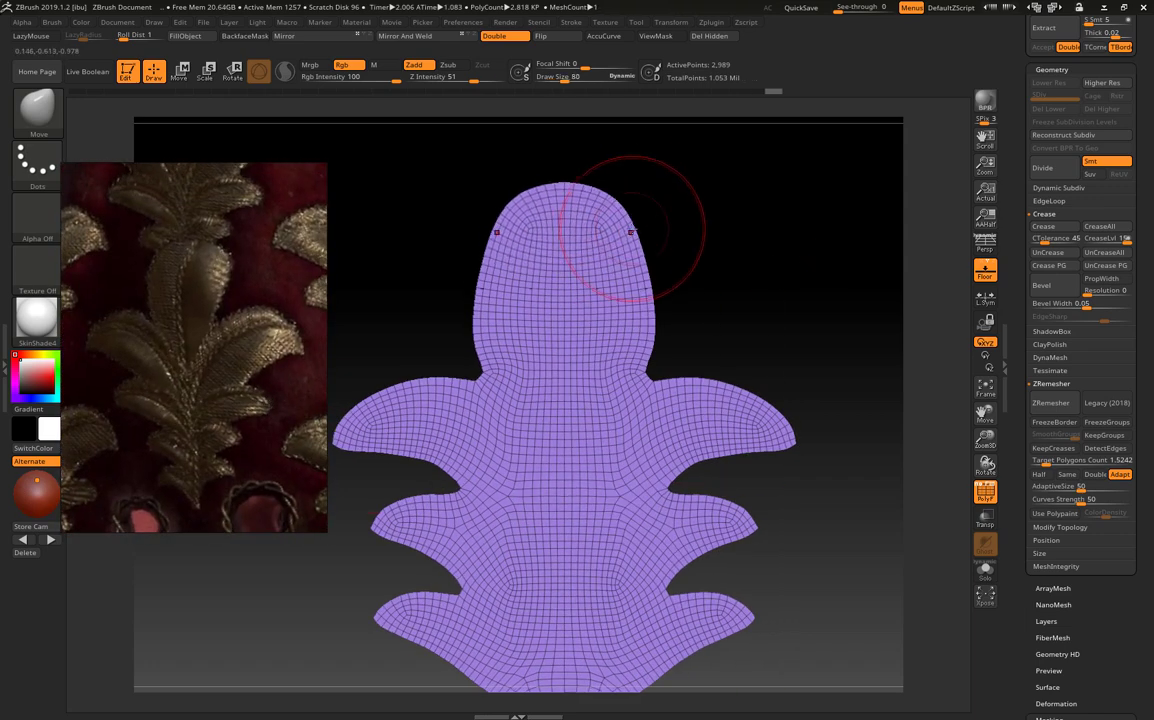
mouse_move(618, 206)
left_mouse_down()
mouse_move(624, 378)
mouse_move(540, 345)
left_mouse_up()
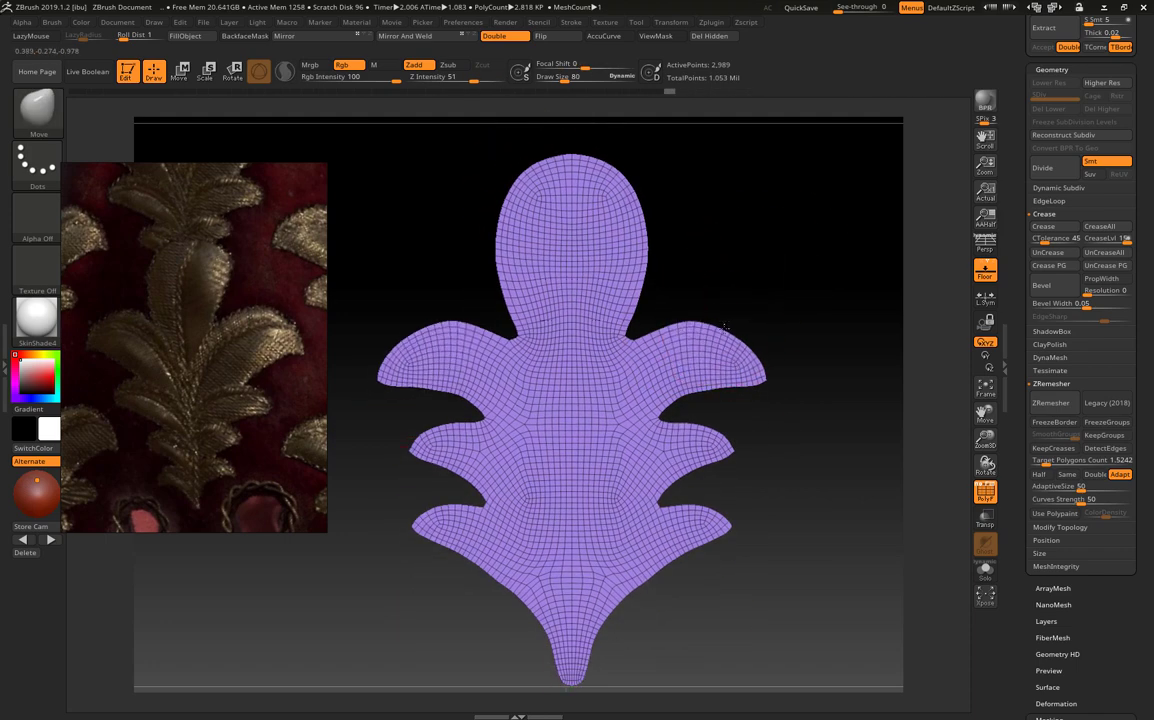
left_click_drag(618, 360, 630, 338)
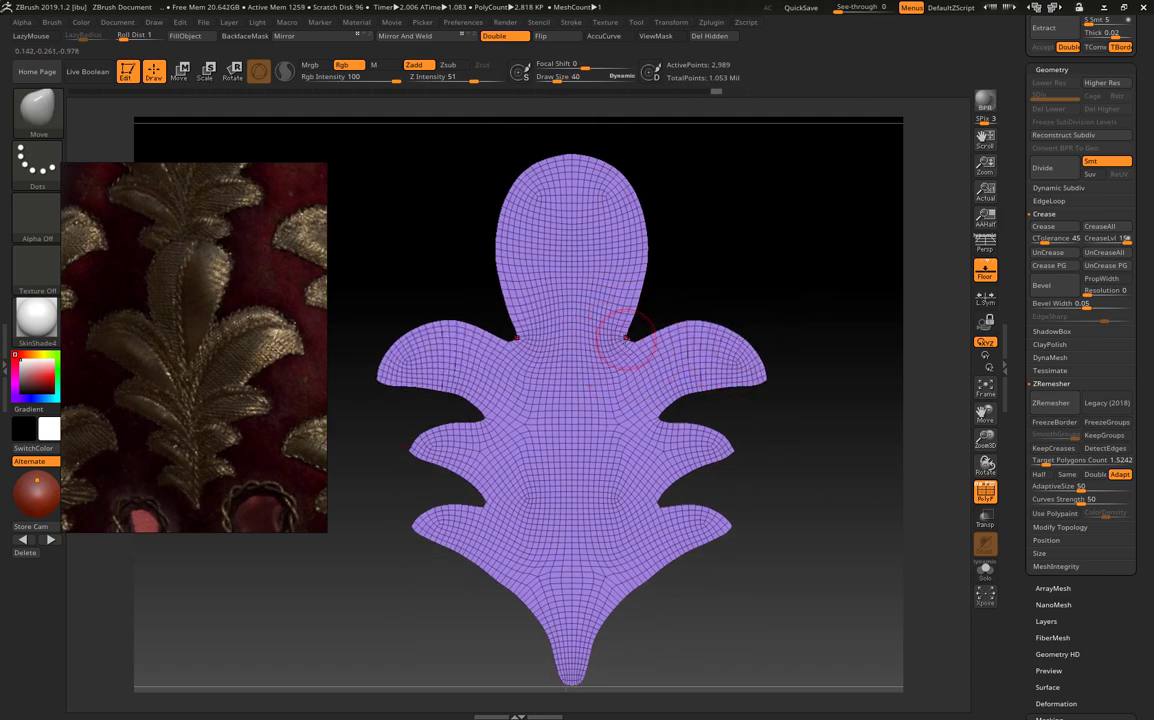
key("ctrl+shift+z")
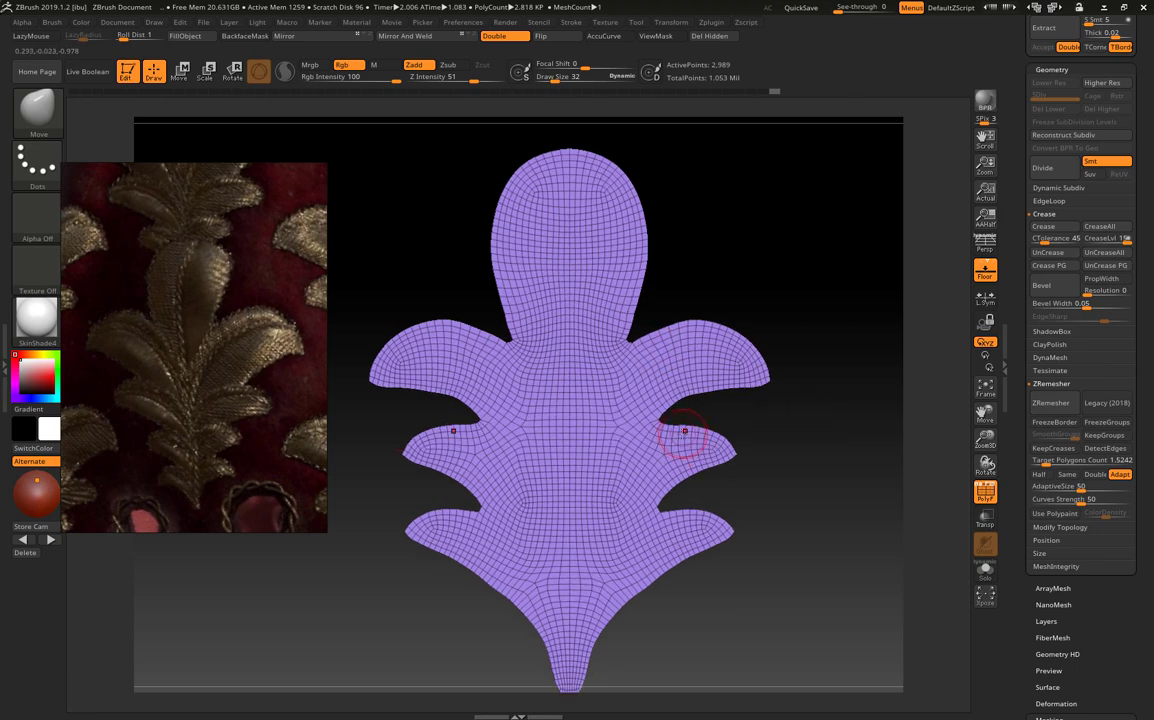
left_click_drag(685, 431, 741, 449)
left_click_drag(731, 435, 665, 438)
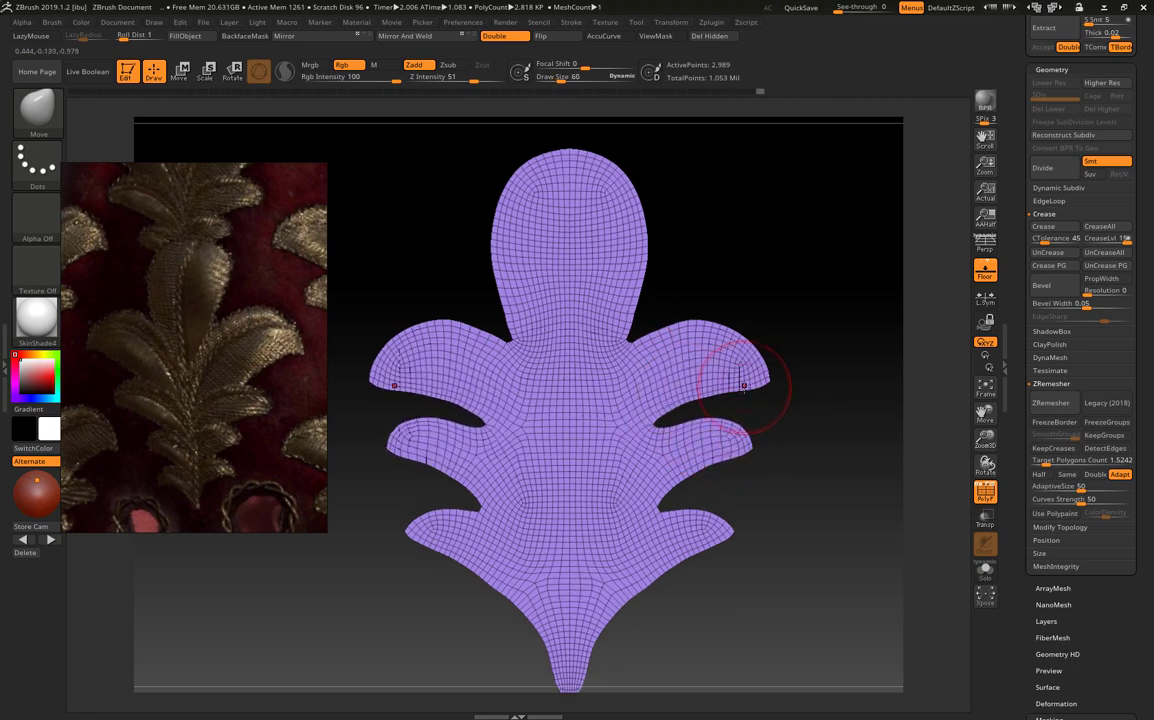
left_click_drag(769, 390, 750, 384)
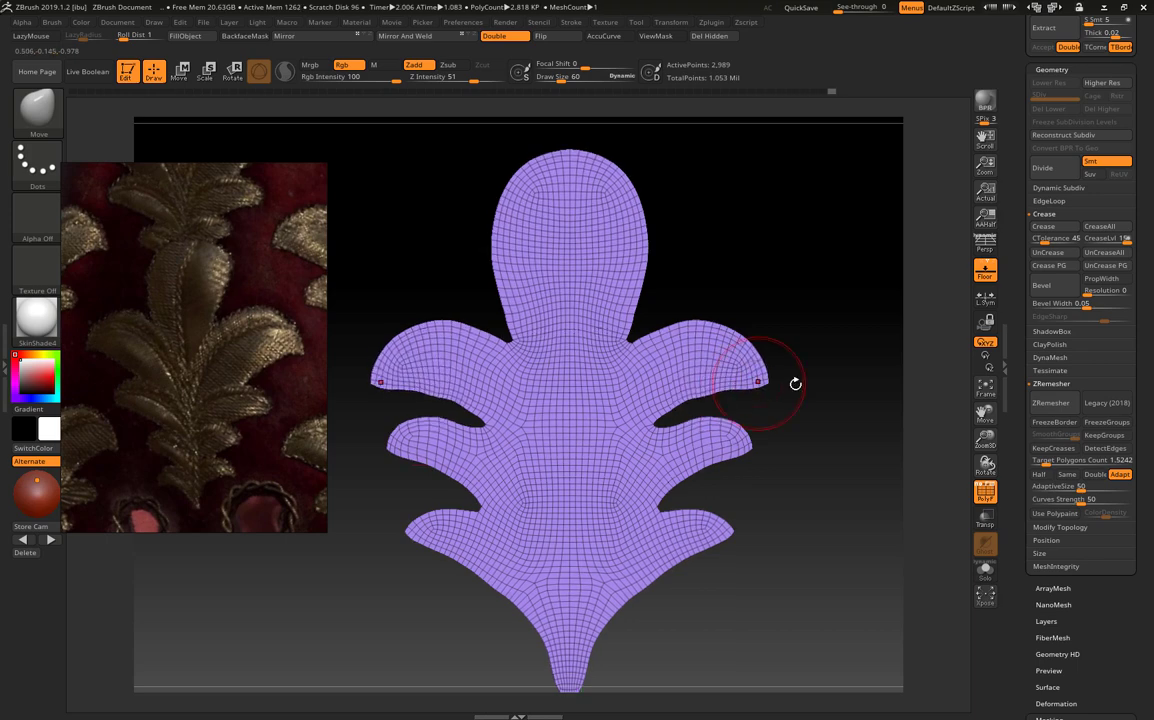
- Pull the lowest lobes down into pointed tips beside the central point
scroll(720, 390, "up", 5)
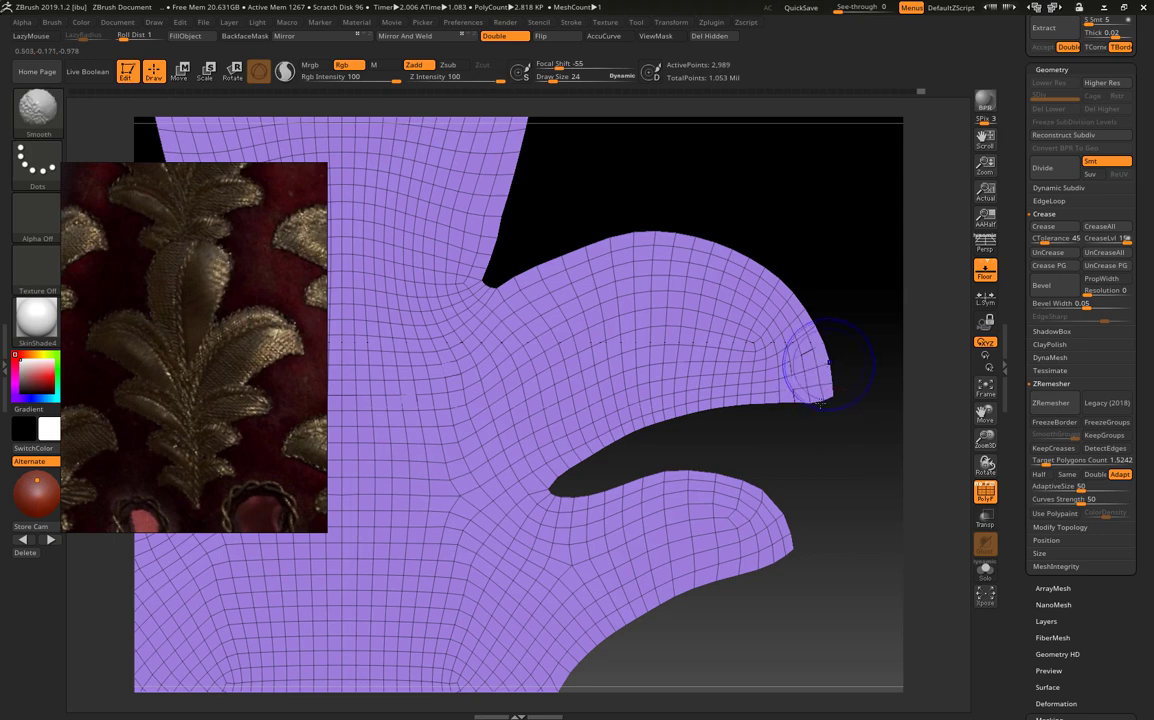
key("f")
scroll(669, 393, "up", 2)
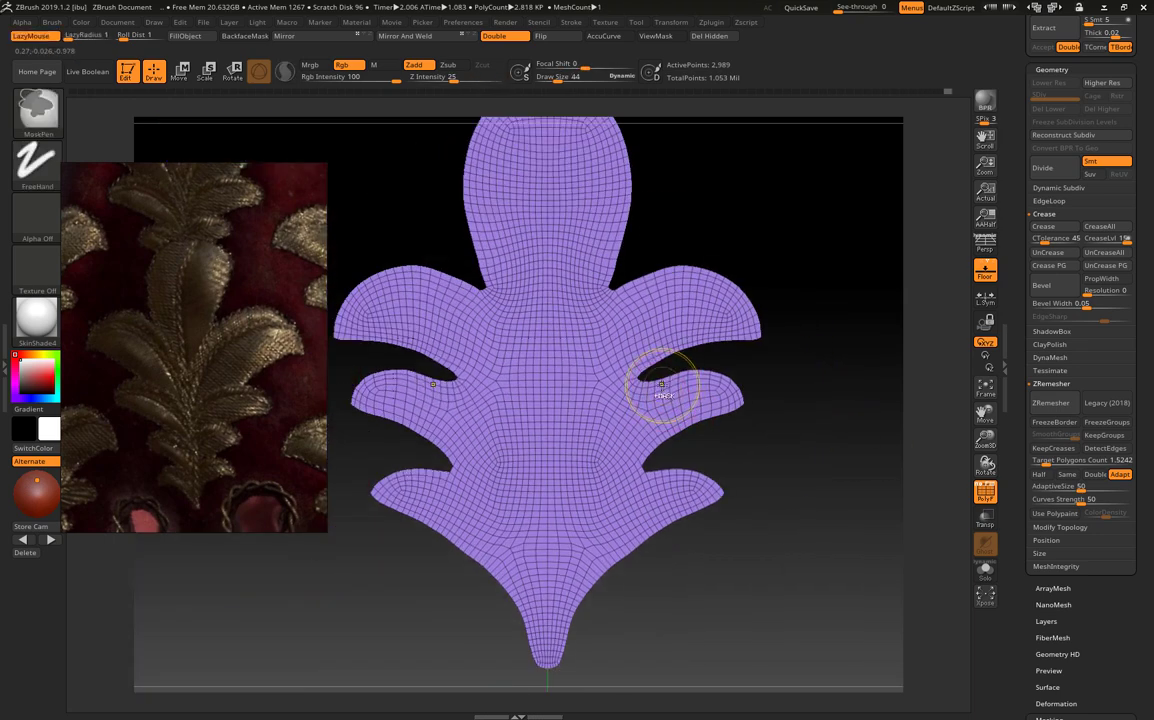
right_click_drag(718, 375, 739, 329, "alt")
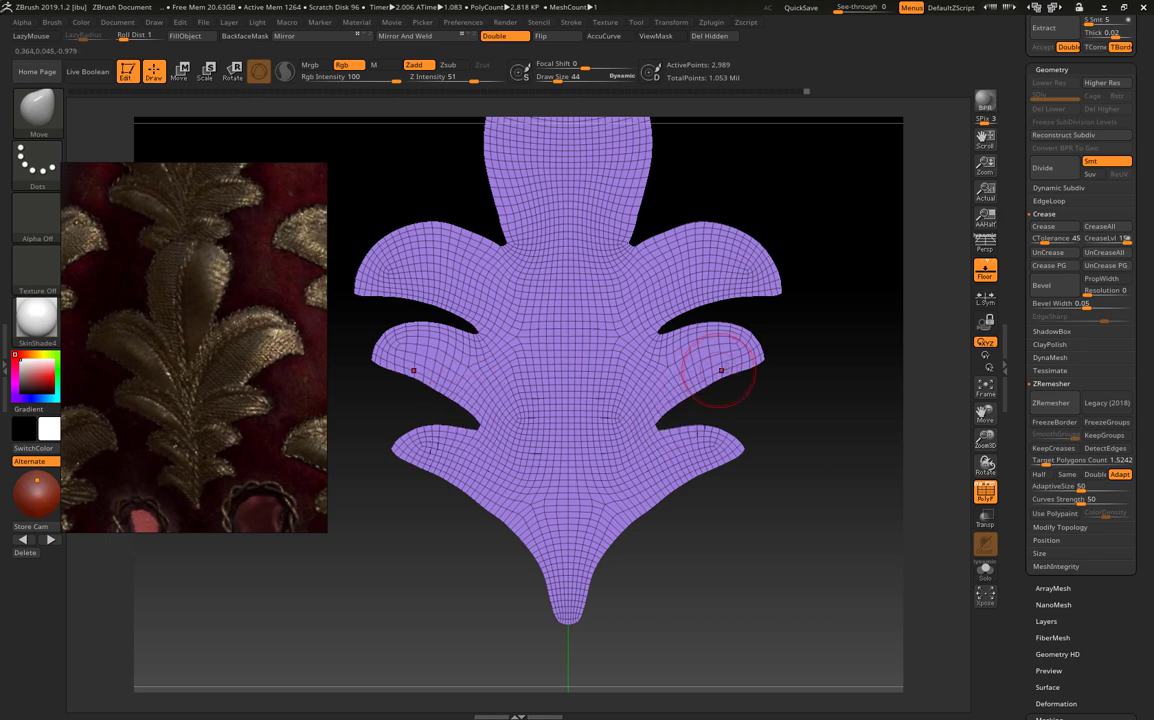
mouse_move(721, 360)
right_mouse_down()
mouse_move(724, 406)
mouse_move(628, 435)
right_mouse_up()
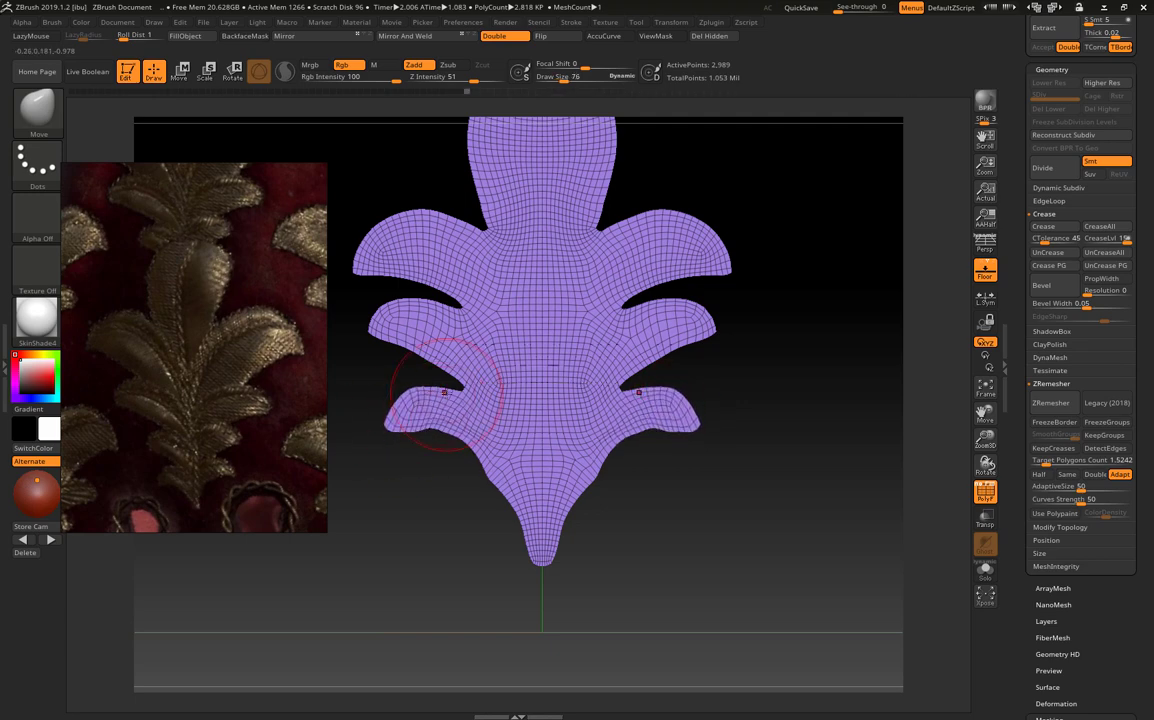
left_click_drag(444, 392, 452, 420)
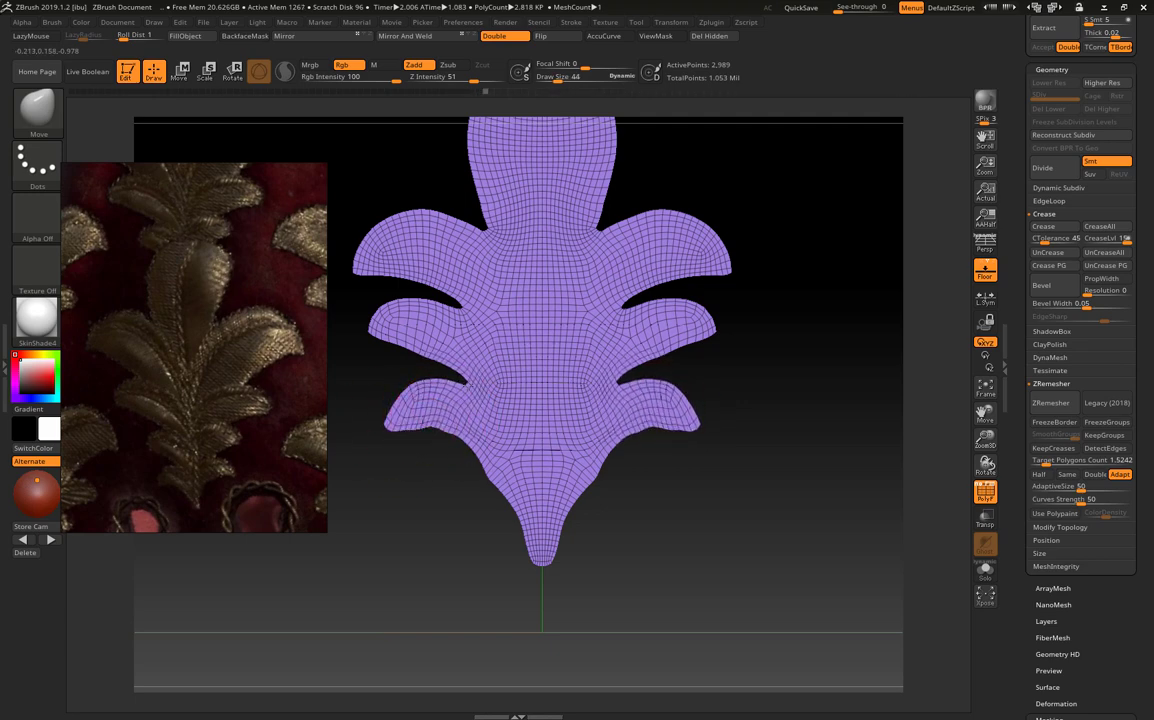
mouse_move(494, 506)
left_mouse_down("ctrl")
mouse_move(477, 464)
mouse_move(451, 475)
mouse_move(443, 497)
left_mouse_up("ctrl")
left_click(474, 481, "ctrl")
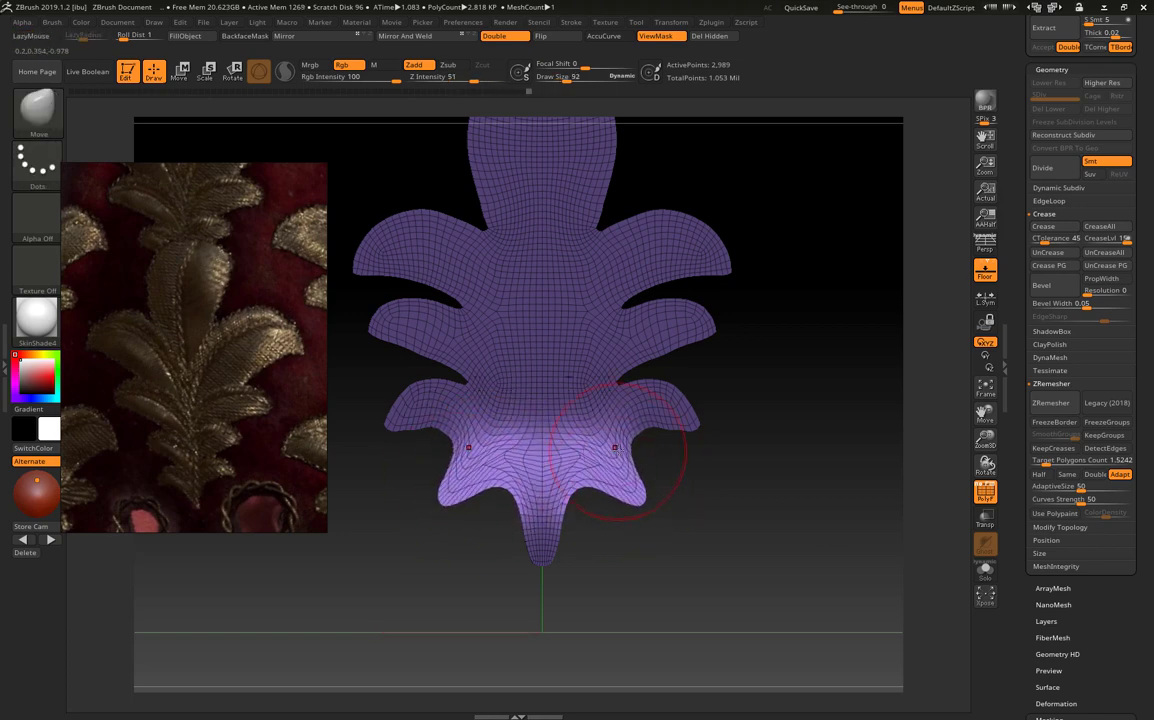
mouse_move(615, 447)
left_mouse_down()
mouse_move(592, 485)
mouse_move(613, 459)
left_mouse_up()
key("ctrl+shift+a")
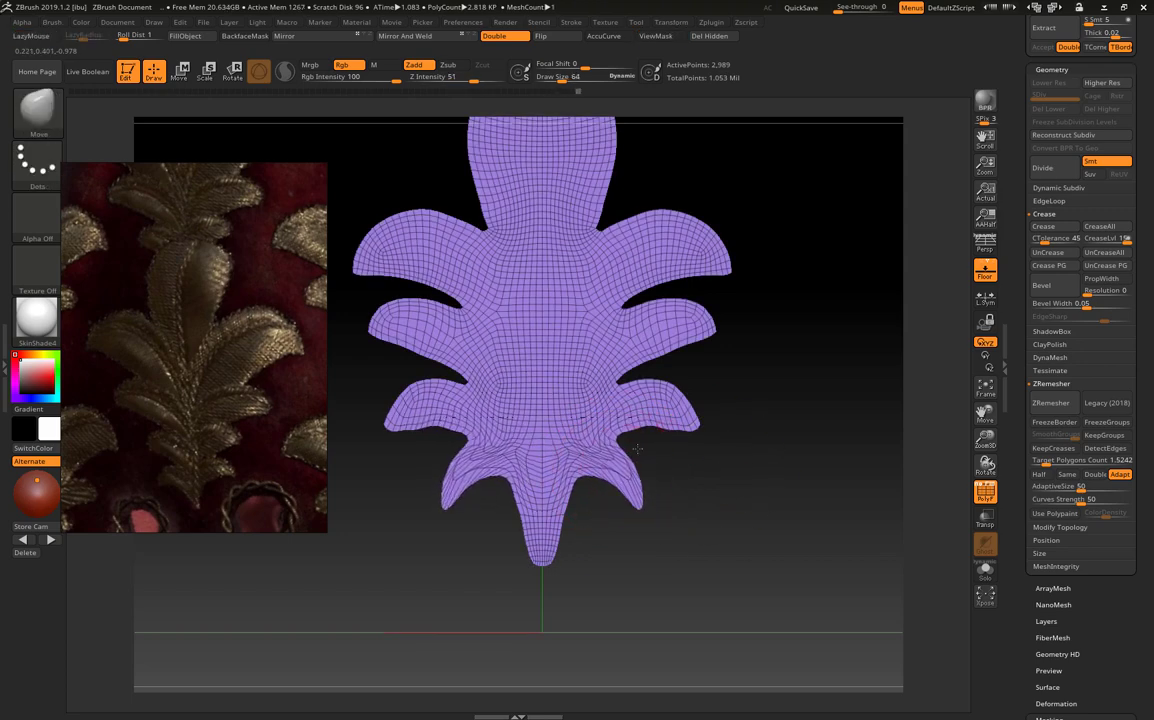
mouse_move(450, 466)
left_mouse_down()
mouse_move(436, 431)
mouse_move(446, 422)
left_mouse_up()
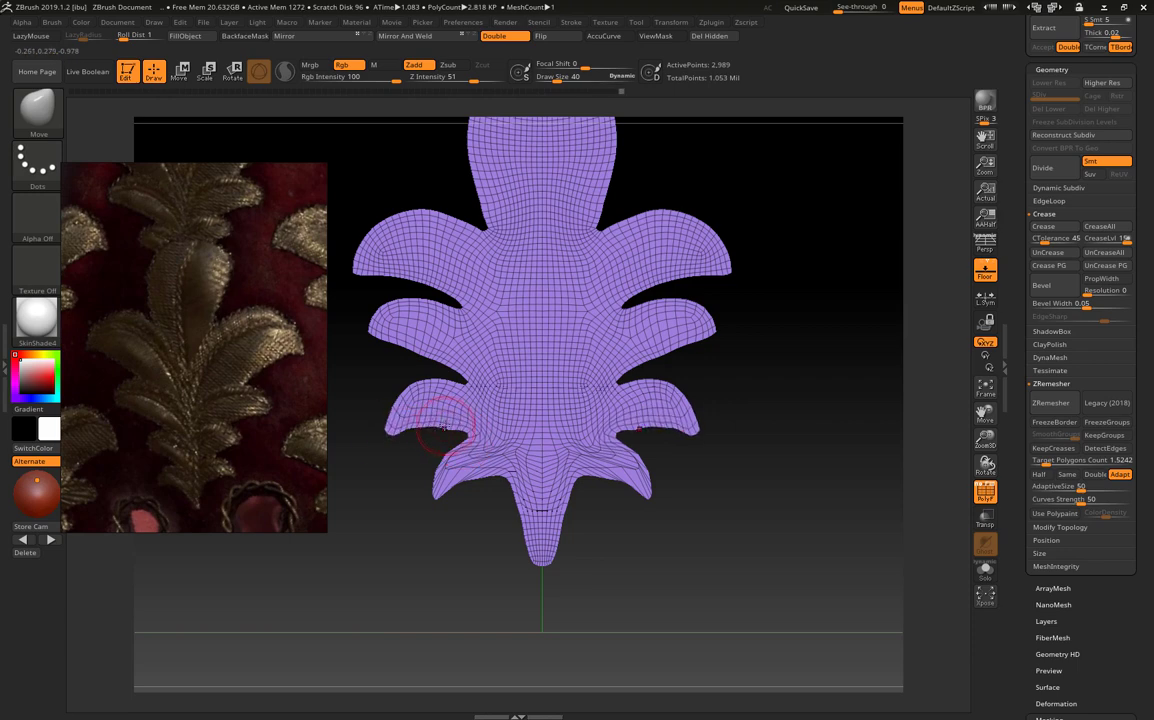
- Enable Smooth Brush Modifiers and smooth the lower lobe tips and stroke marks
left_click(51, 22)
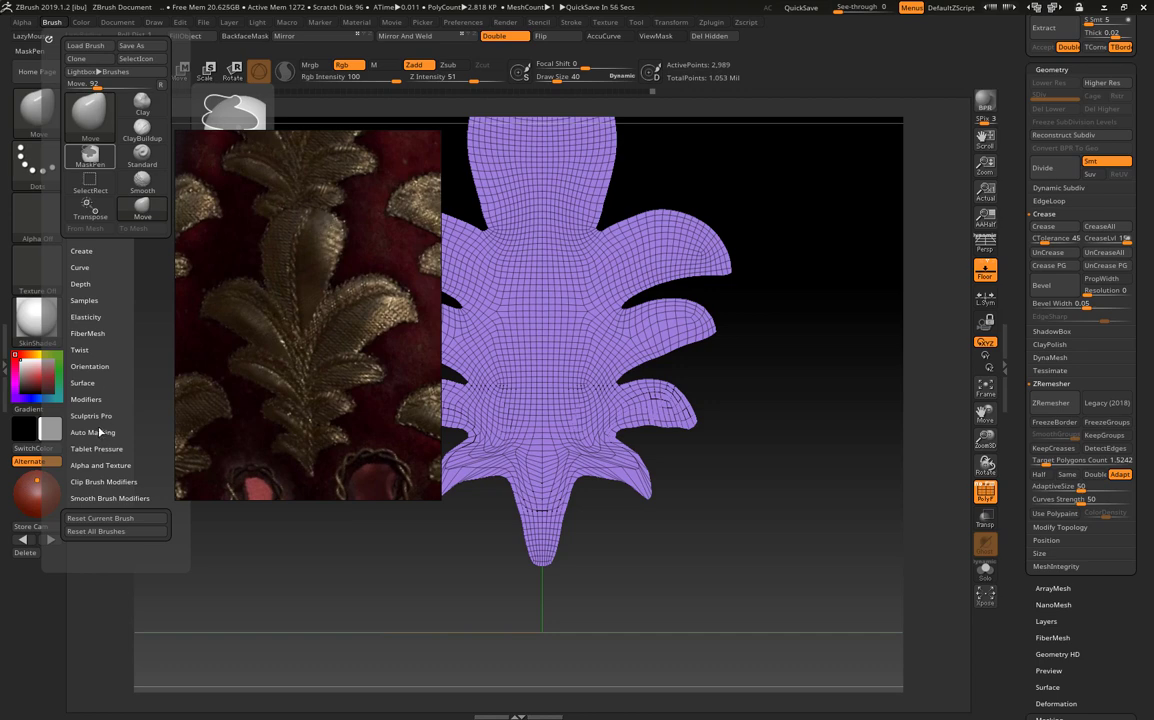
left_click(98, 399)
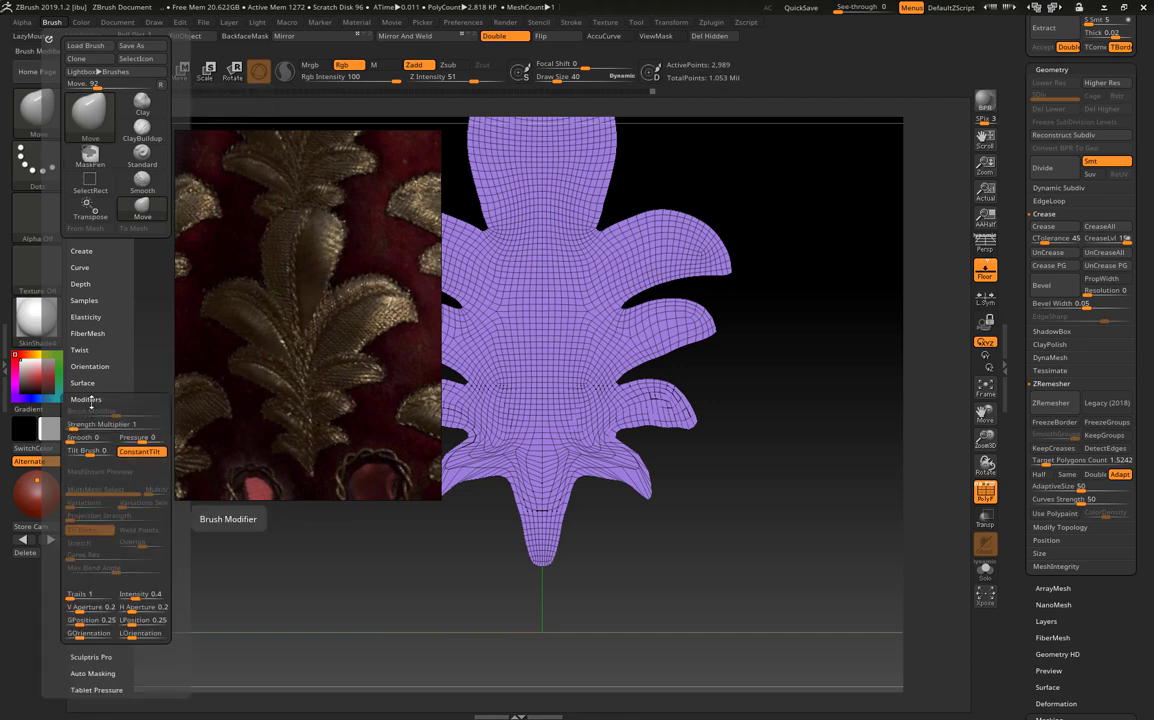
left_click(90, 400)
left_click(108, 498)
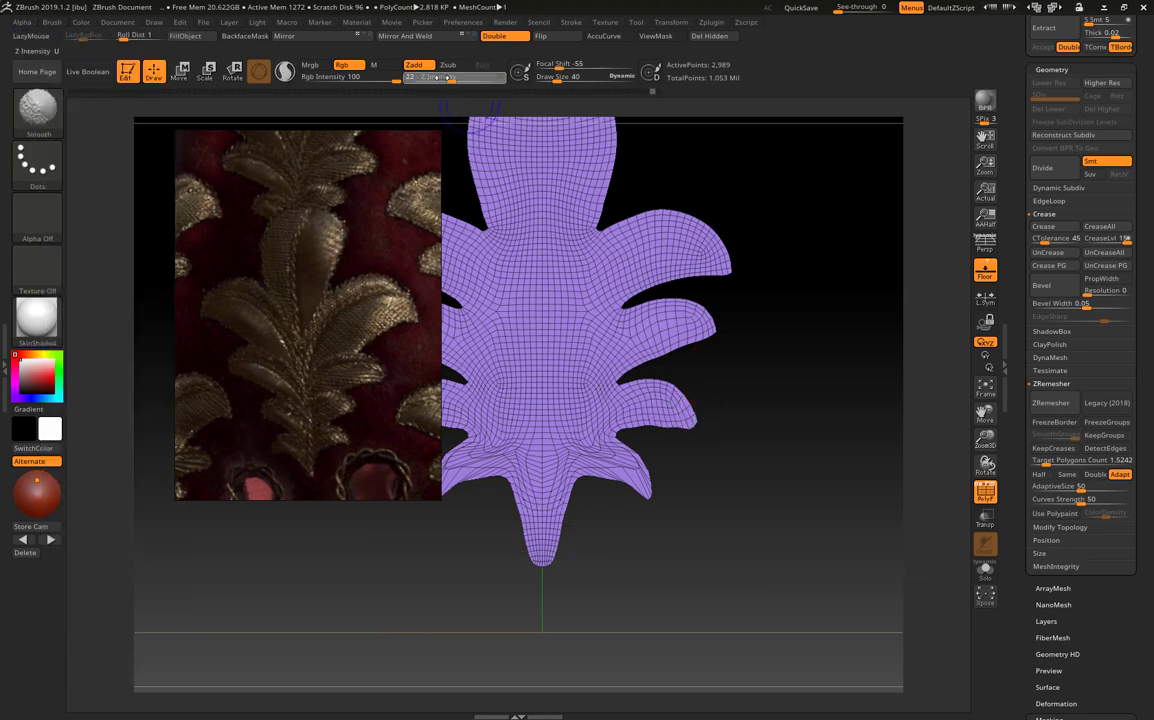
left_click_drag(708, 416, 676, 428)
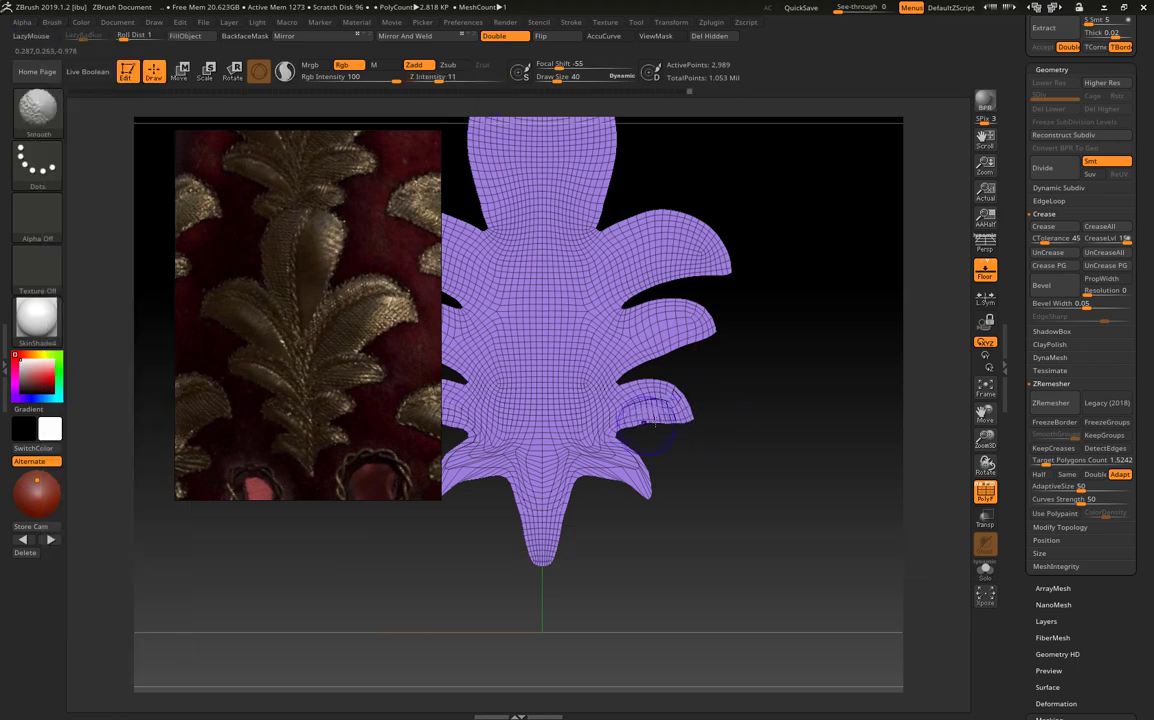
left_click_drag(563, 522, 591, 482)
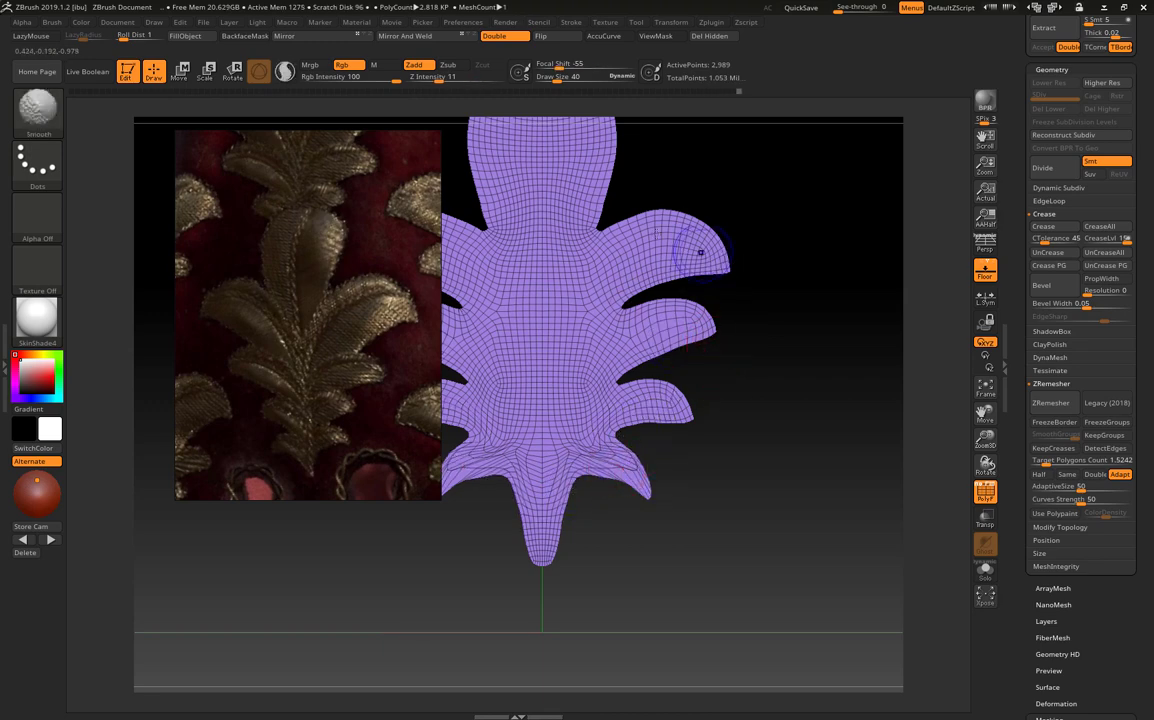
left_click_drag(850, 291, 811, 427, "alt")
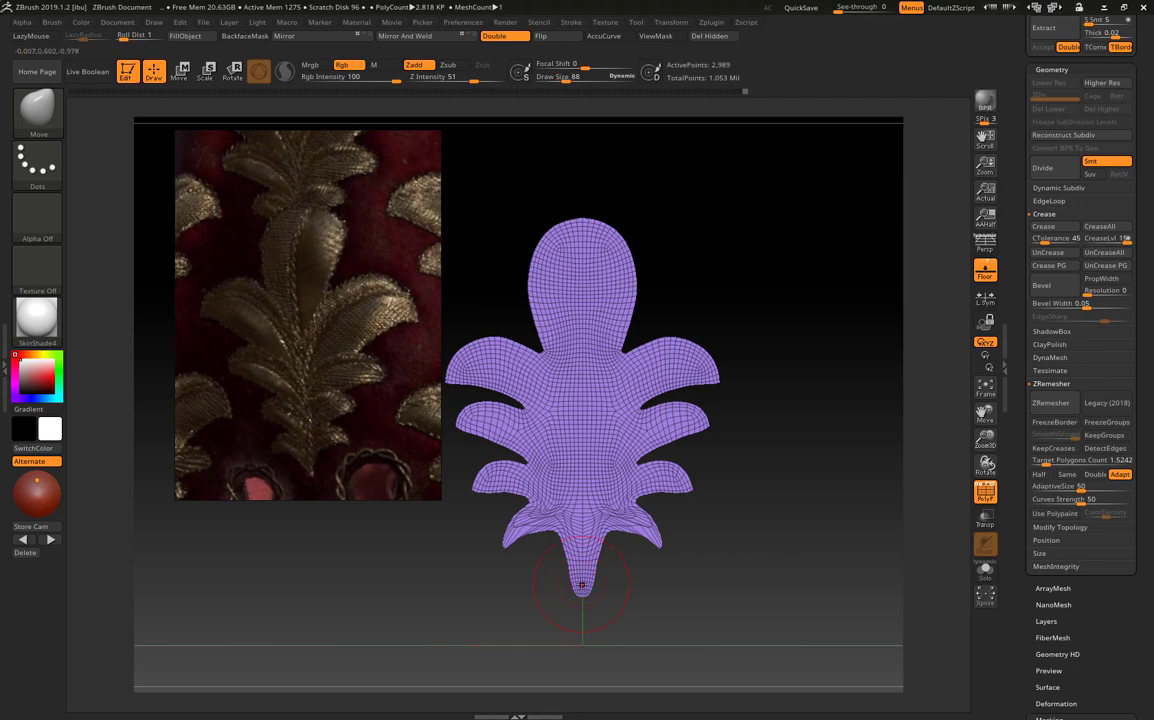
left_click_drag(540, 505, 575, 468, "shift")
- Remesh the leaf into clean quads and return it to a front view
left_click(1051, 402)
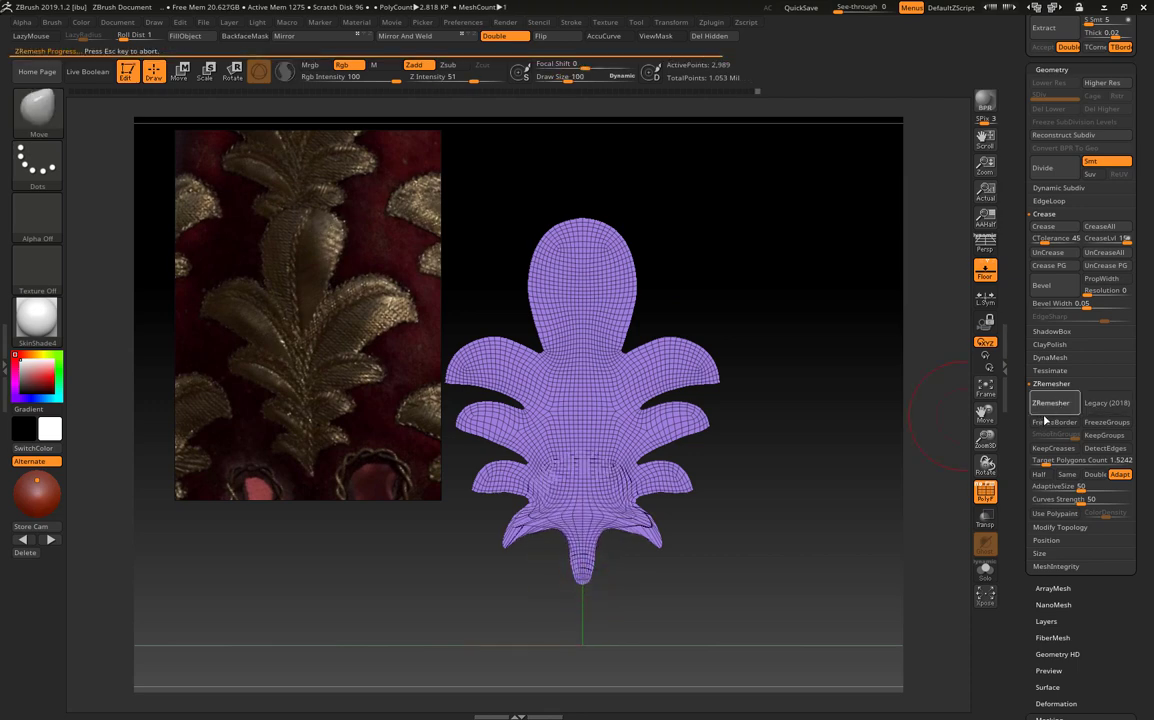
left_click_drag(837, 549, 747, 554, "alt")
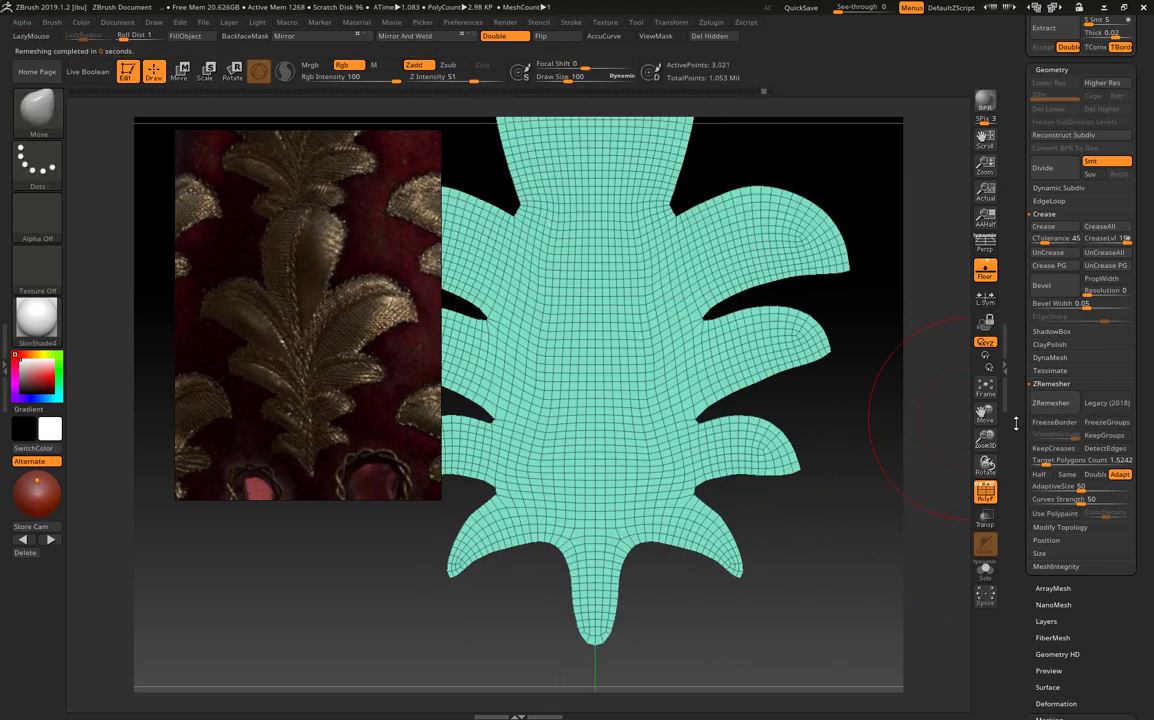
mouse_move(840, 541)
left_mouse_down()
mouse_move(828, 512)
mouse_move(780, 515)
mouse_move(801, 497)
mouse_move(796, 523)
mouse_move(635, 522)
left_mouse_up()
key("w")
left_click_drag(811, 506, 700, 480)
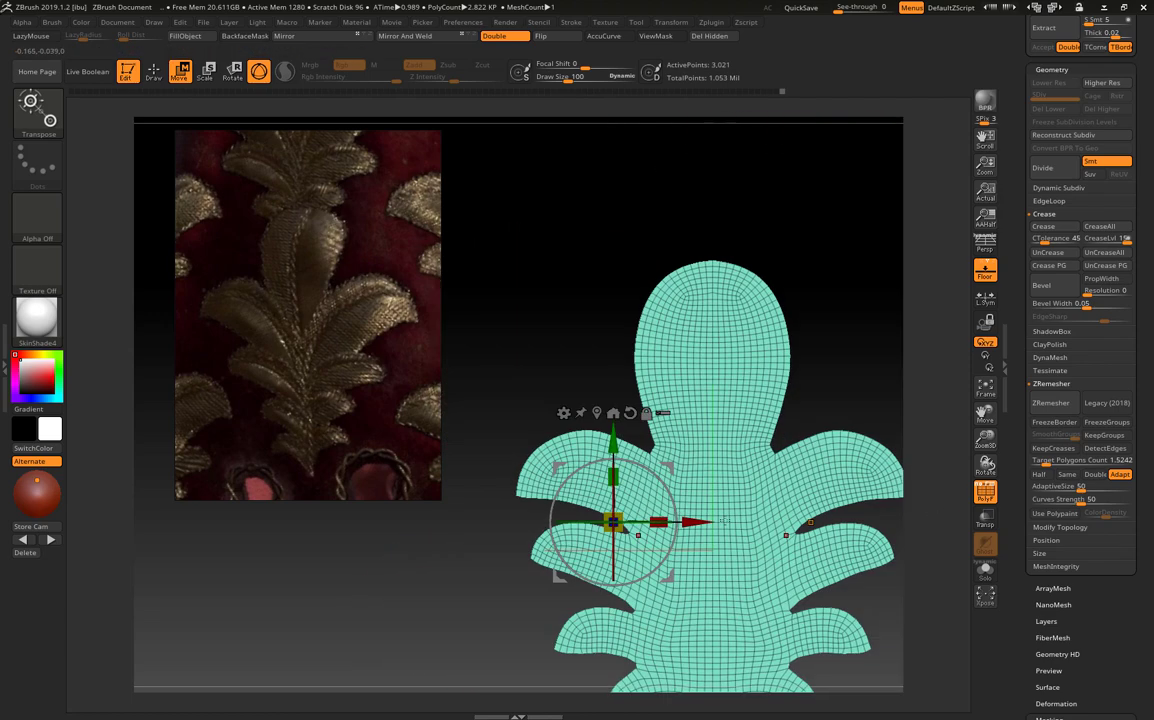
key("q")
left_click_drag(271, 436, 179, 533)
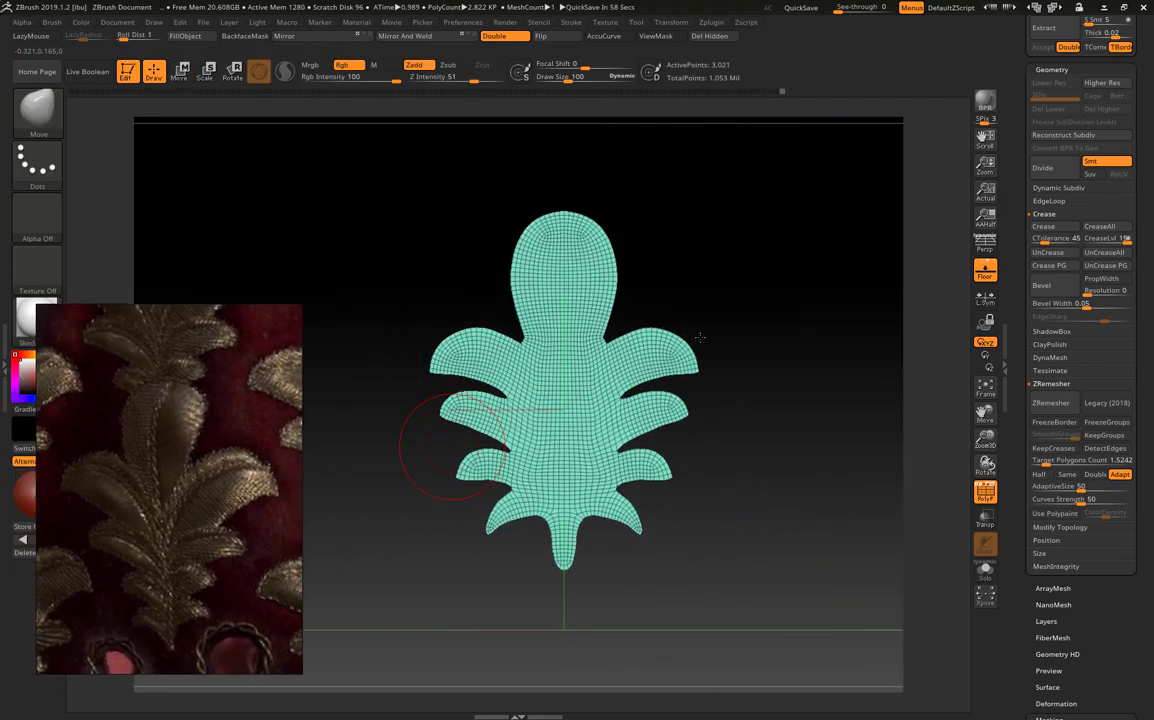
scroll(806, 314, "up", 2)
- Sweep the upper, middle and lower side leaves outward, then set target count 0.5506
mouse_move(665, 316)
left_mouse_down()
mouse_move(690, 300)
mouse_move(673, 301)
left_mouse_up()
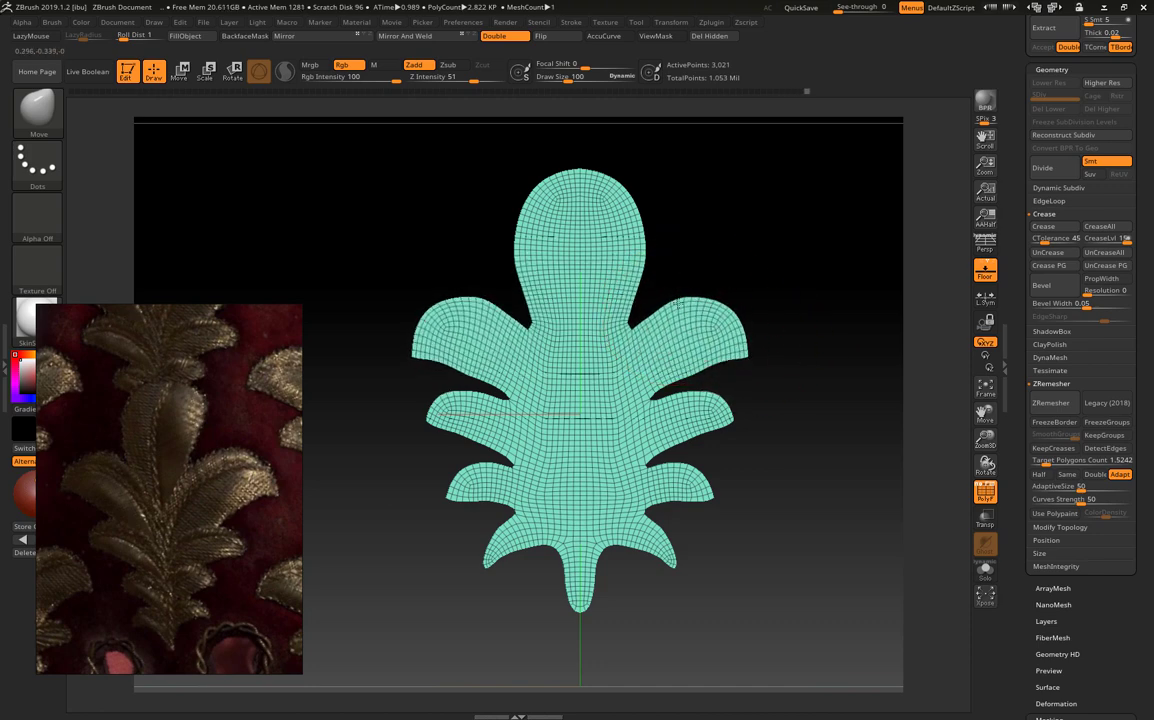
mouse_move(683, 301)
left_mouse_down()
mouse_move(734, 335)
mouse_move(690, 312)
left_mouse_up()
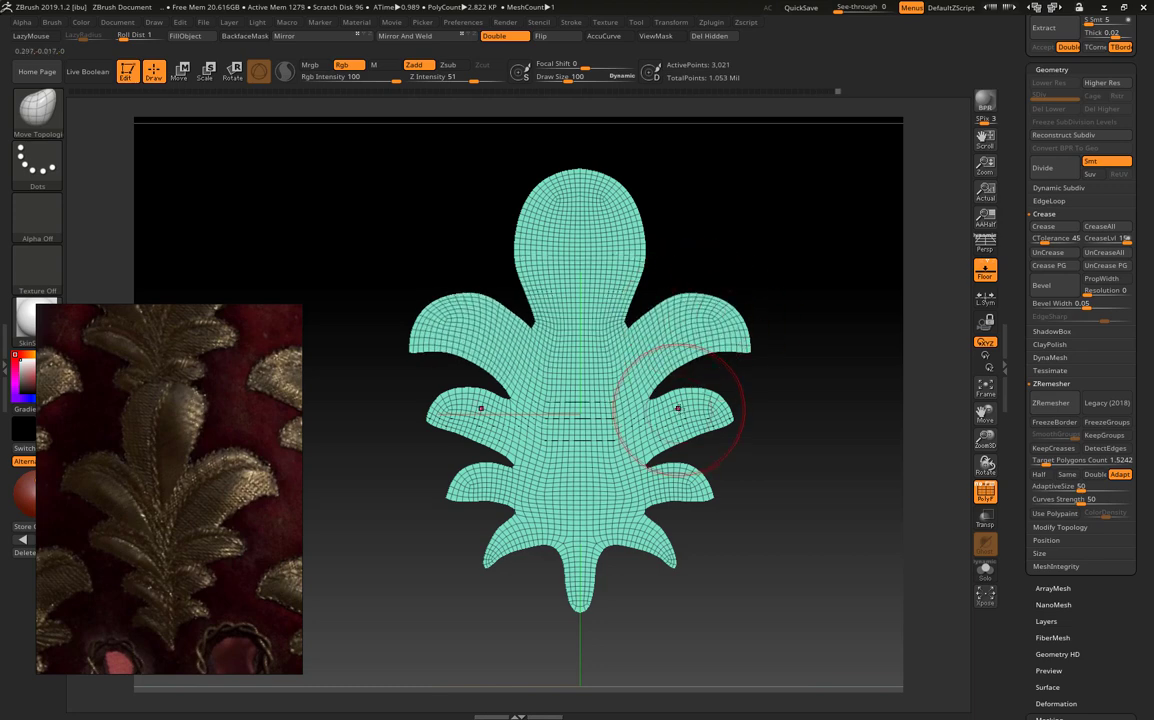
left_click_drag(683, 399, 700, 410)
left_click_drag(690, 467, 712, 458)
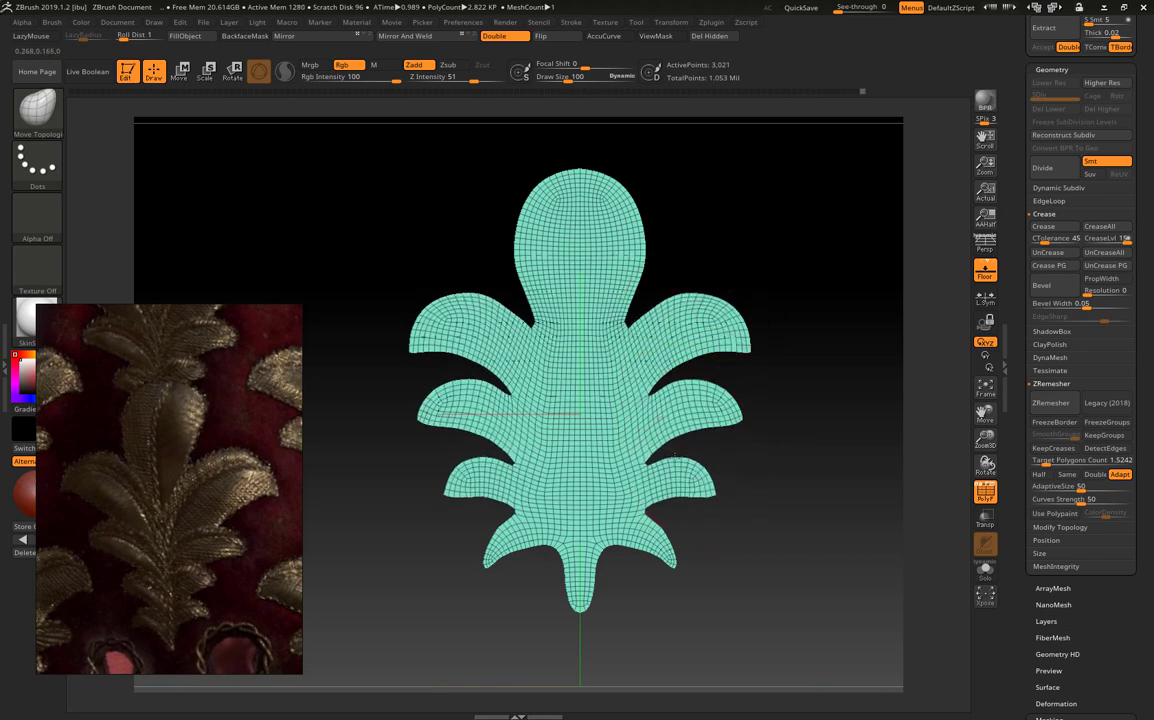
left_click_drag(682, 520, 681, 555)
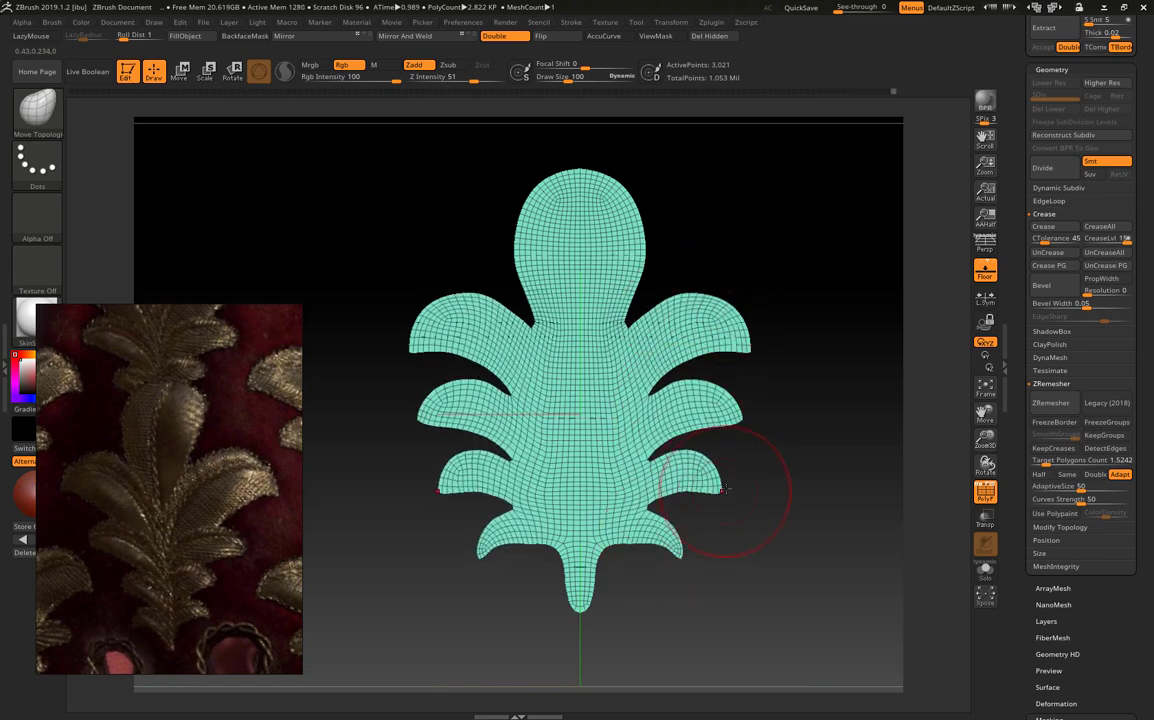
left_click_drag(665, 300, 645, 290)
mouse_move(759, 387)
right_mouse_down("ctrl")
mouse_move(780, 419)
mouse_move(700, 400)
right_mouse_up("ctrl")
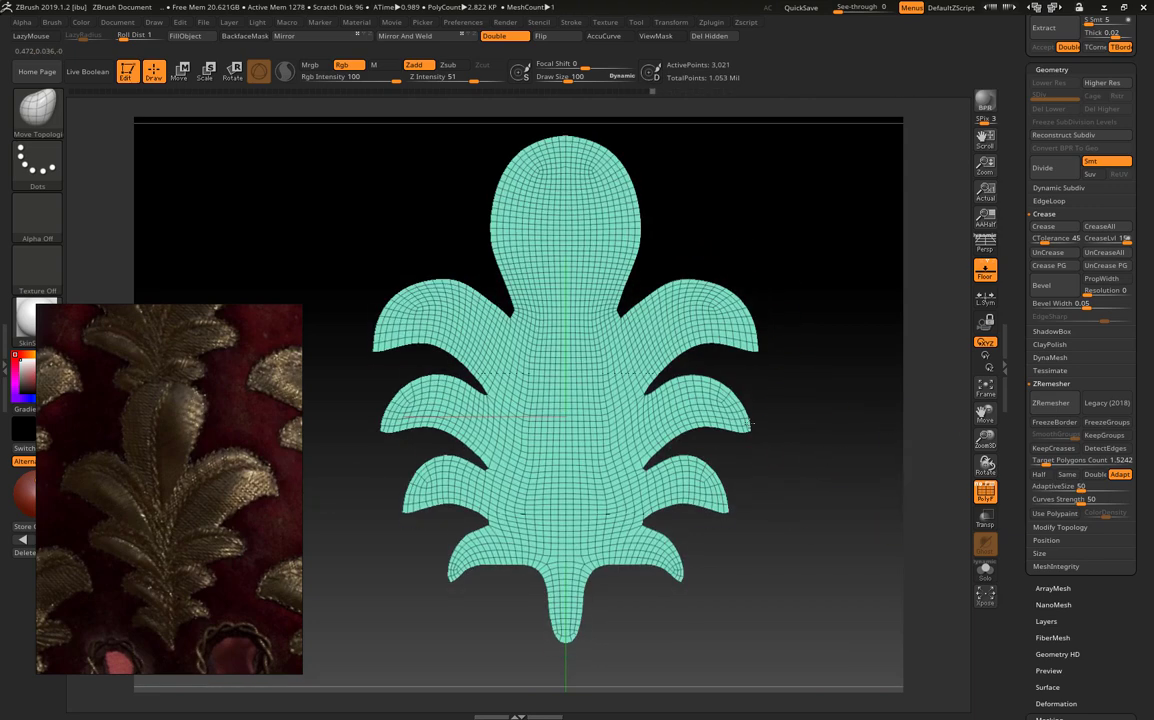
left_click_drag(615, 370, 635, 396)
mouse_move(635, 395)
right_mouse_down()
mouse_move(700, 420)
mouse_move(683, 528)
mouse_move(636, 522)
right_mouse_up()
left_click_drag(636, 522, 682, 522)
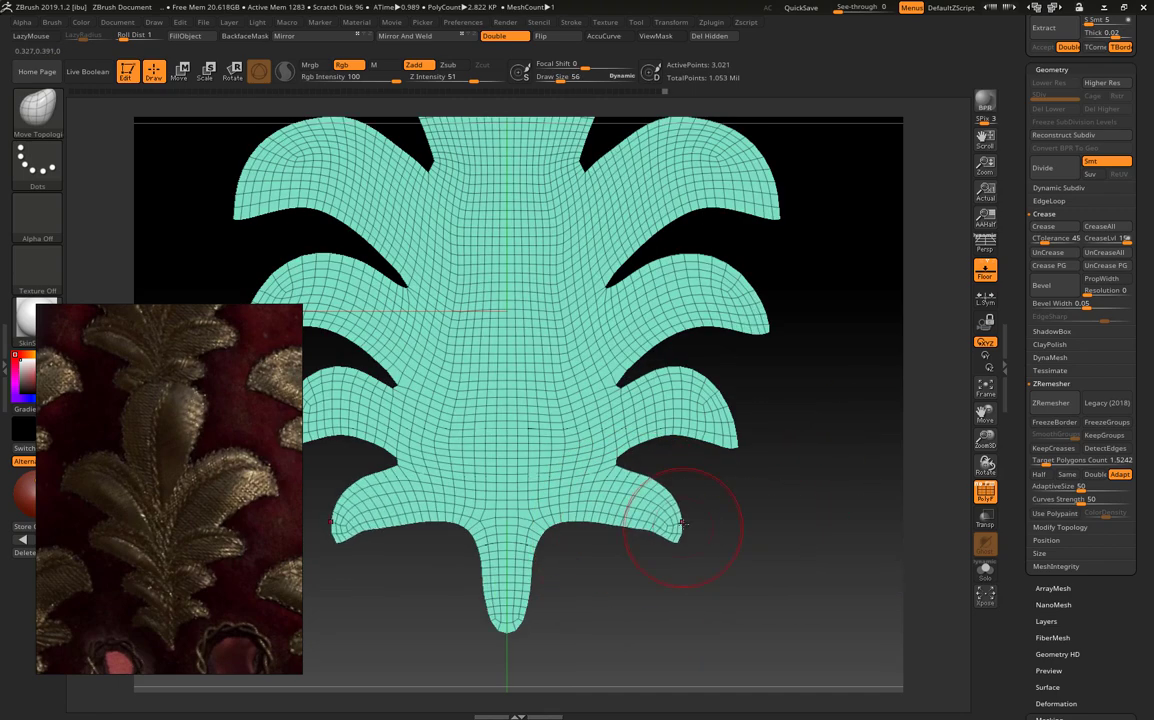
right_click_drag(737, 425, 770, 487, "ctrl")
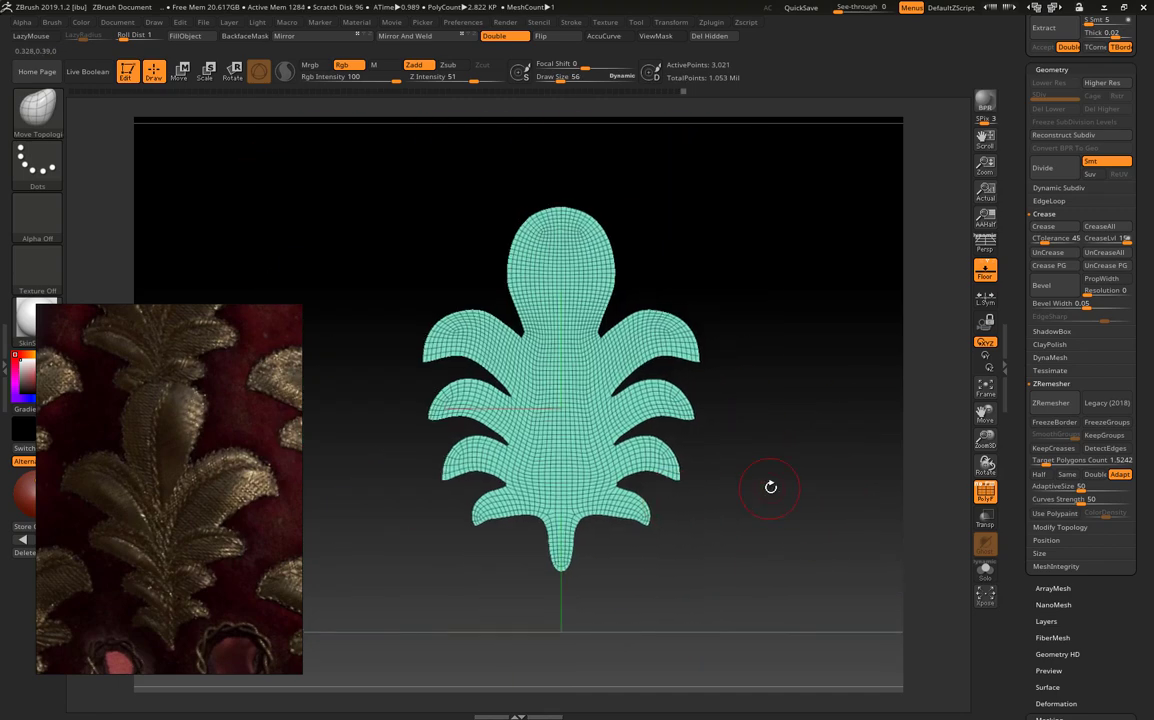
left_click_drag(1055, 451, 1045, 458)
- Remesh the leaf and undo the denser rerun, keeping the coarser 1,133-point topology
left_click(1051, 402)
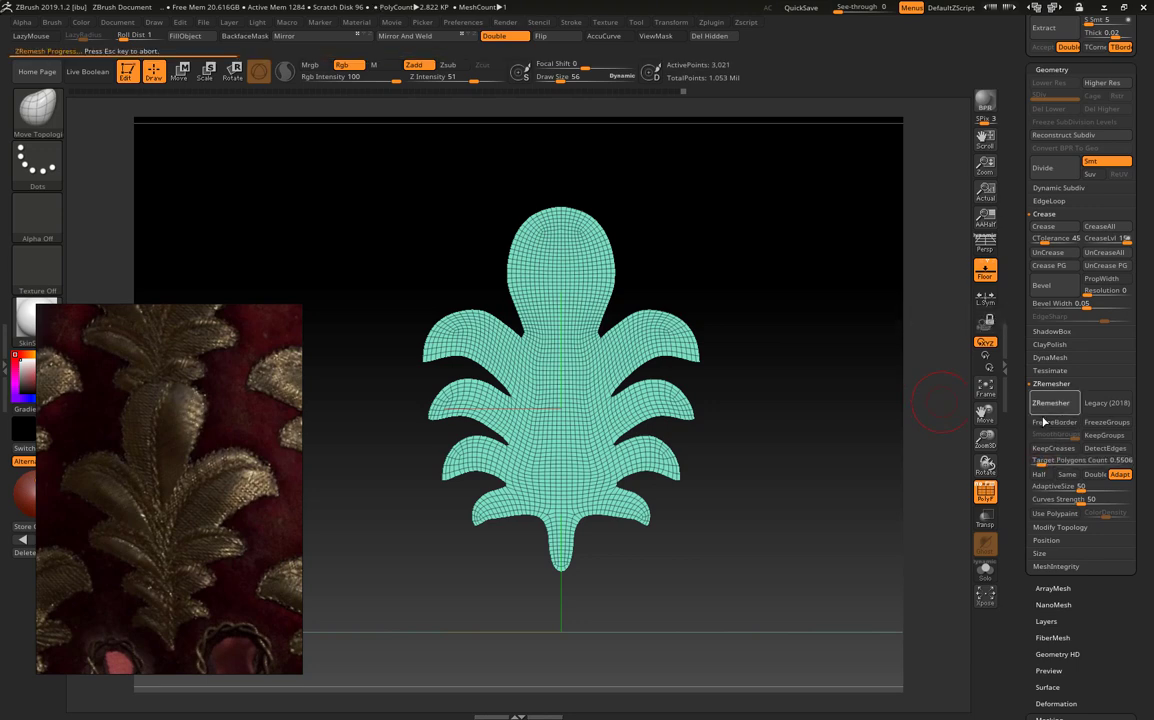
right_click_drag(645, 505, 632, 530, "ctrl")
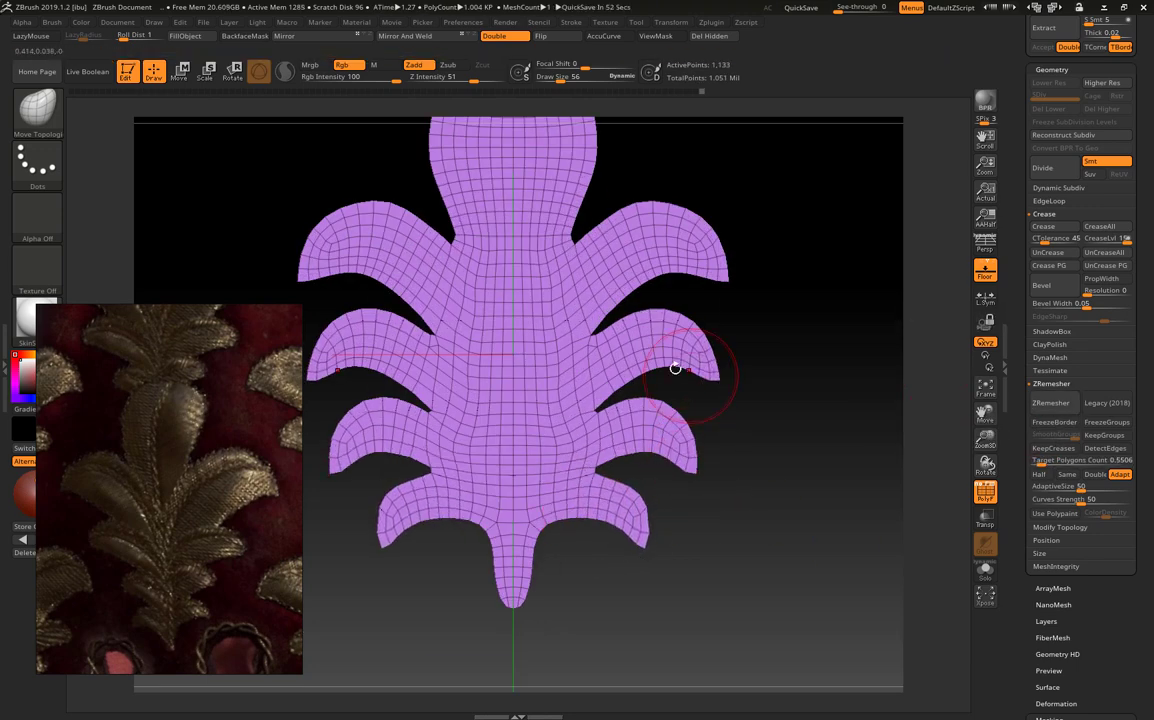
left_click_drag(620, 220, 586, 190)
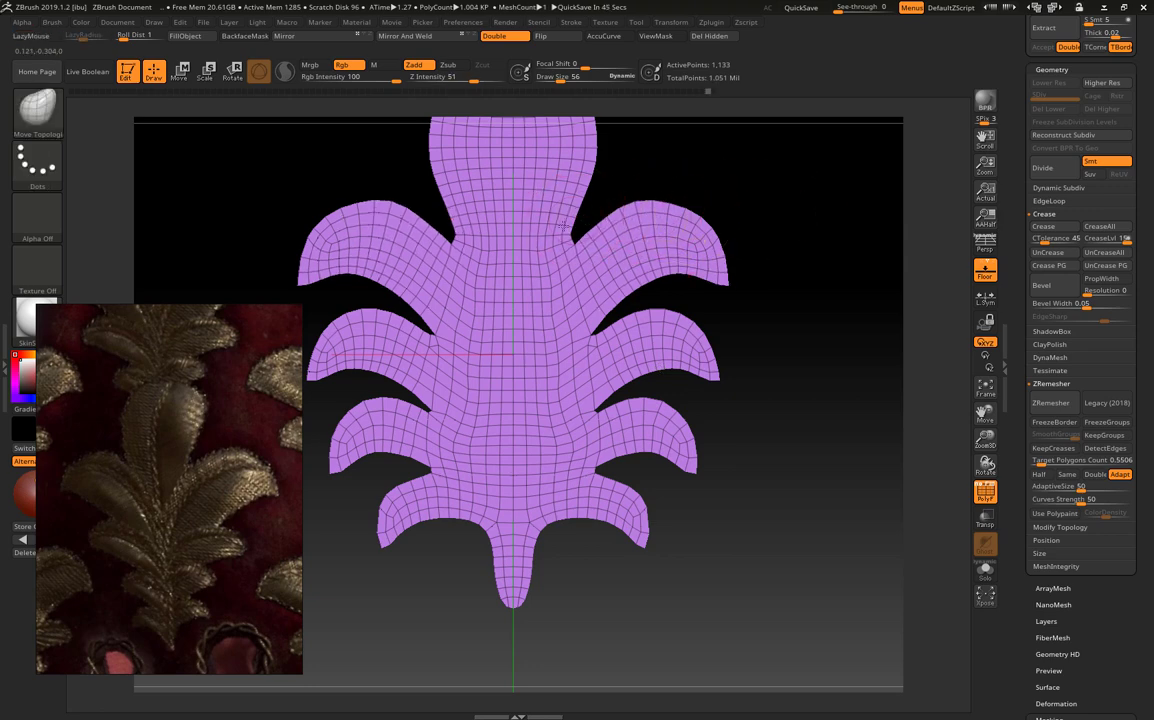
right_click_drag(586, 190, 762, 471, "ctrl")
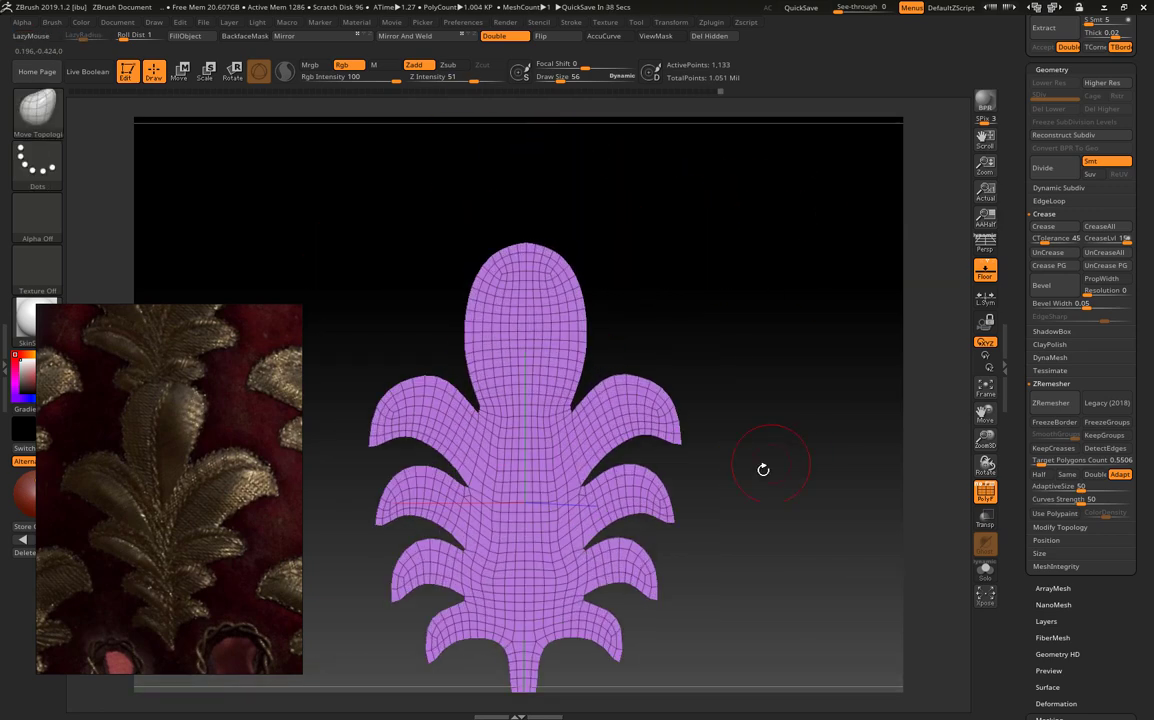
left_click(1049, 404)
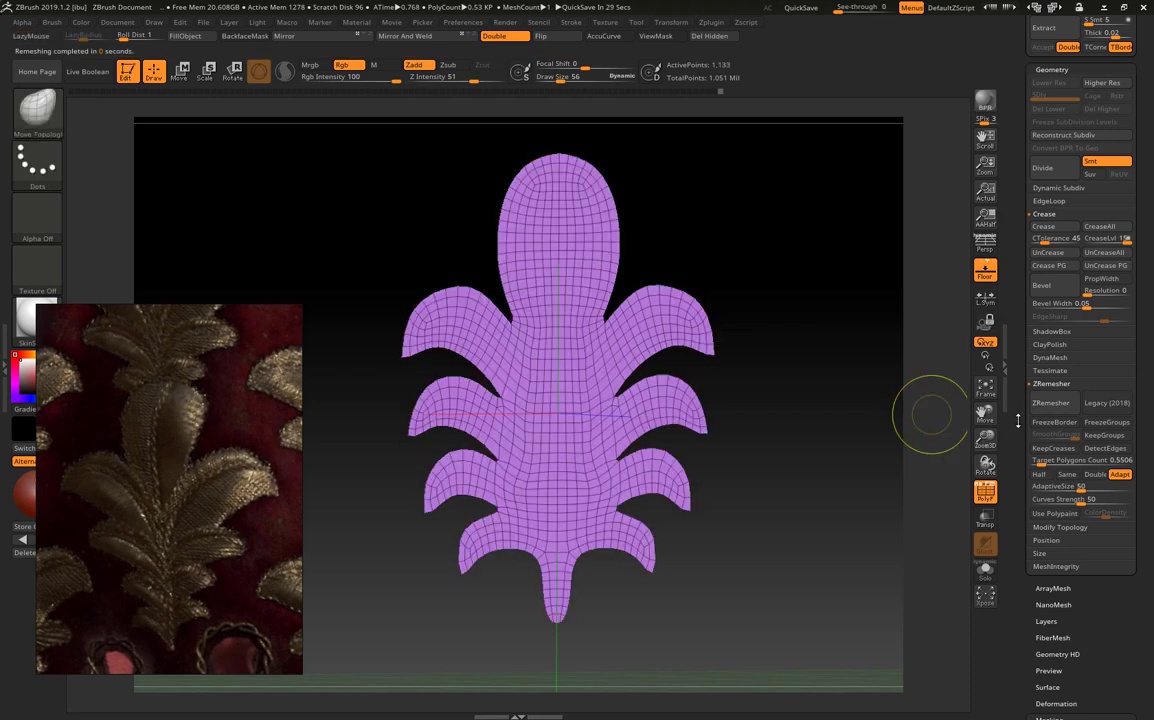
left_click(1049, 403)
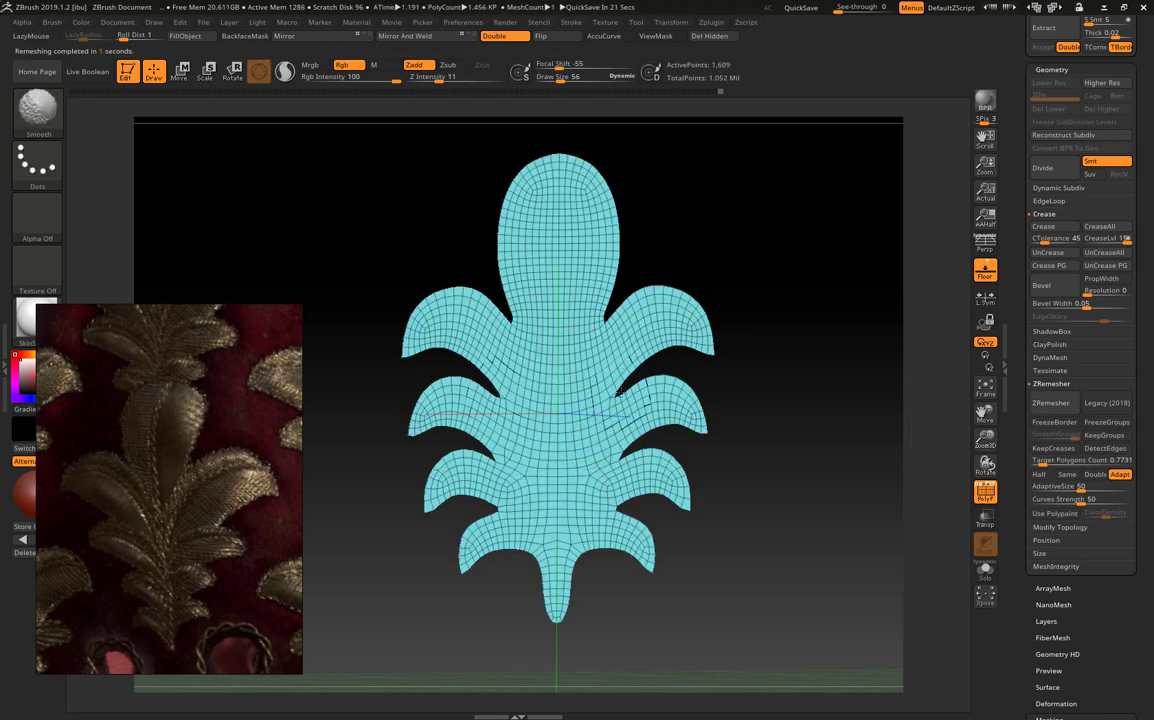
key("ctrl+z")
mouse_move(819, 411)
left_mouse_down()
mouse_move(804, 453)
mouse_move(776, 433)
left_mouse_up()
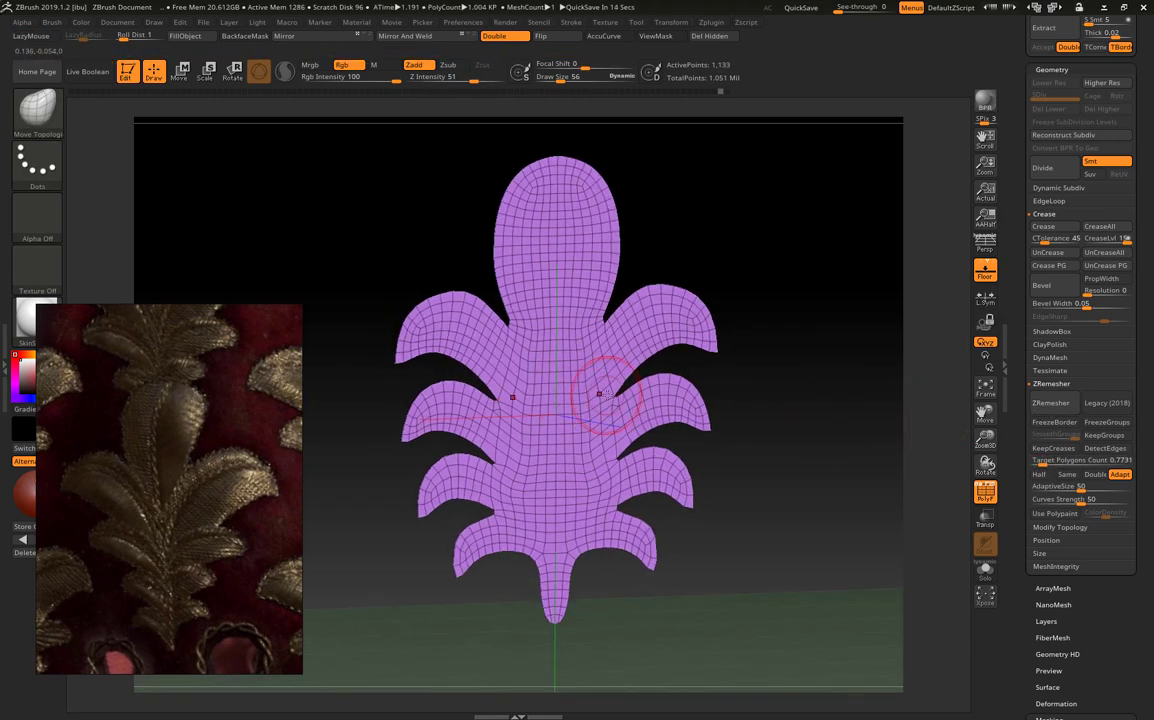
- Select the ZModeler brush (B, Z, M) and bring up its polygon action menu
key("b")
key("z")
key("m")
key("space")
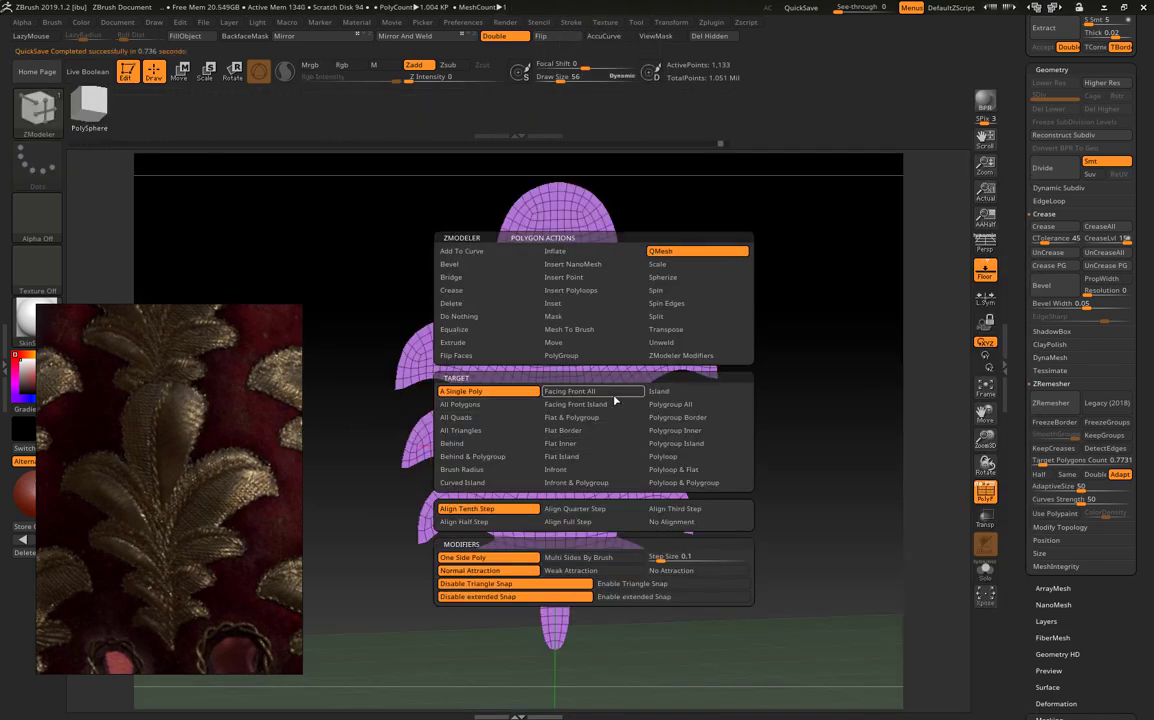
- Extrude the flat leaf into a thick slab with QMesh and view its thickness from the side
mouse_move(660, 190)
left_mouse_down()
mouse_move(641, 168)
mouse_move(590, 466)
mouse_move(658, 485)
left_mouse_up()
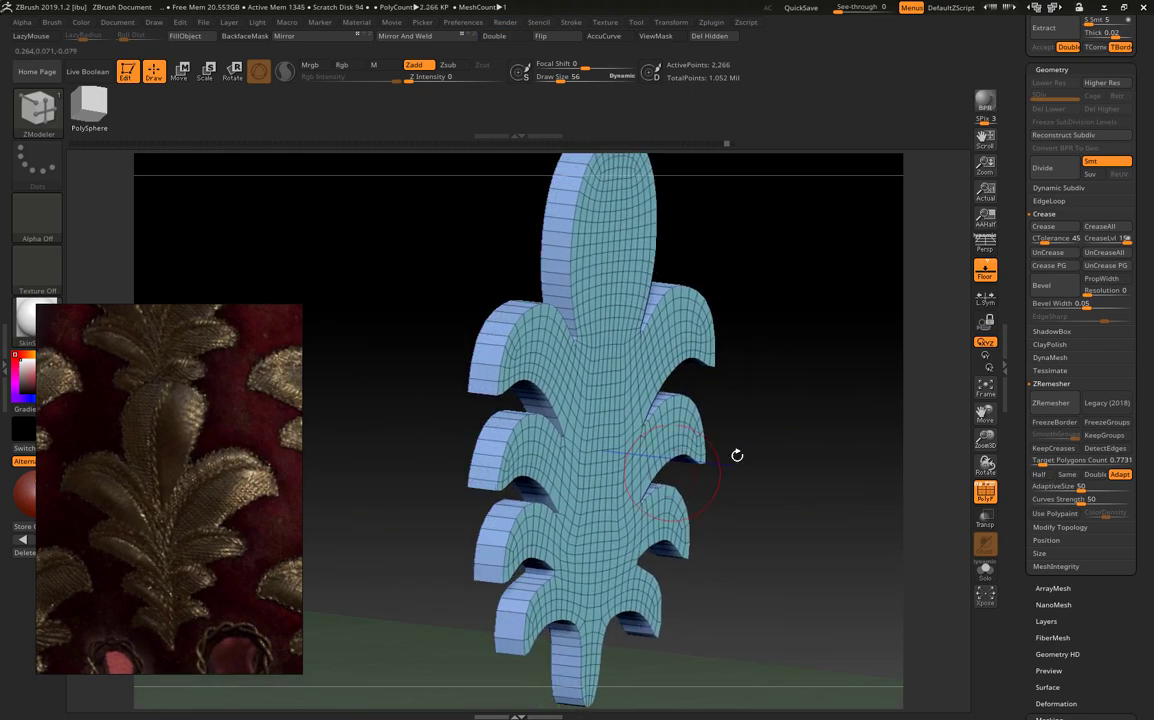
mouse_move(737, 455)
left_mouse_down()
mouse_move(752, 432)
mouse_move(731, 432)
mouse_move(574, 333)
left_mouse_up()
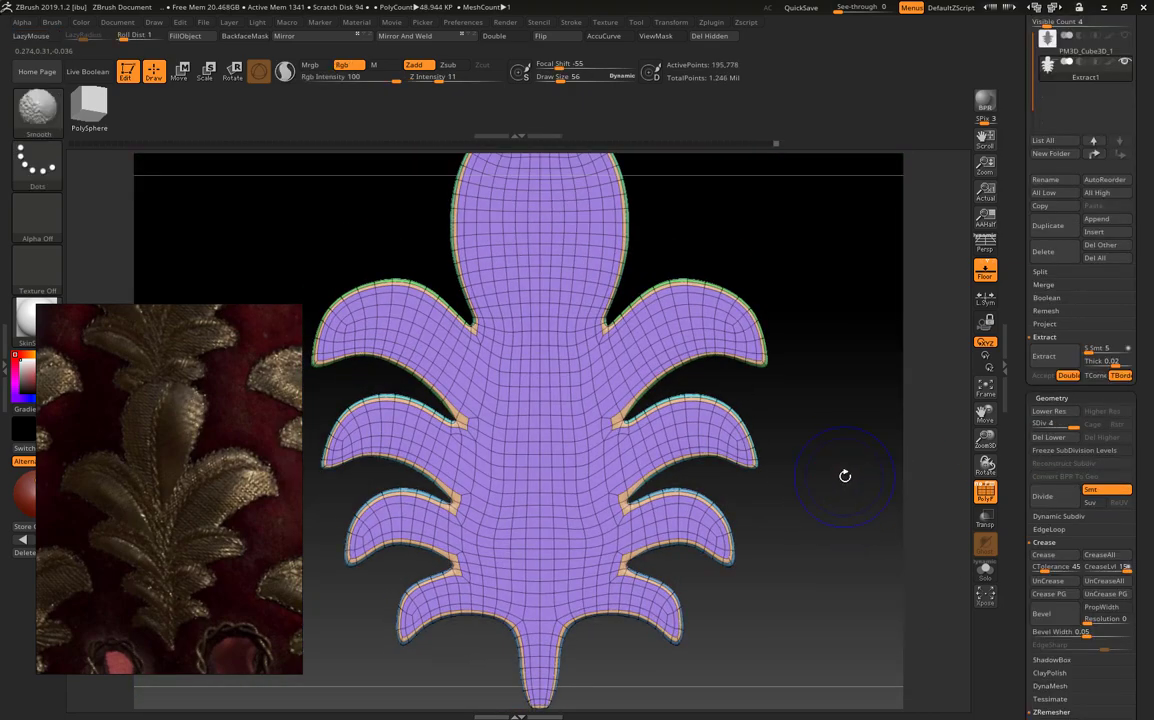
- Step the leaf slab down to subdivision level 2 (12,238 points)
left_click_drag(873, 437, 814, 471, "alt")
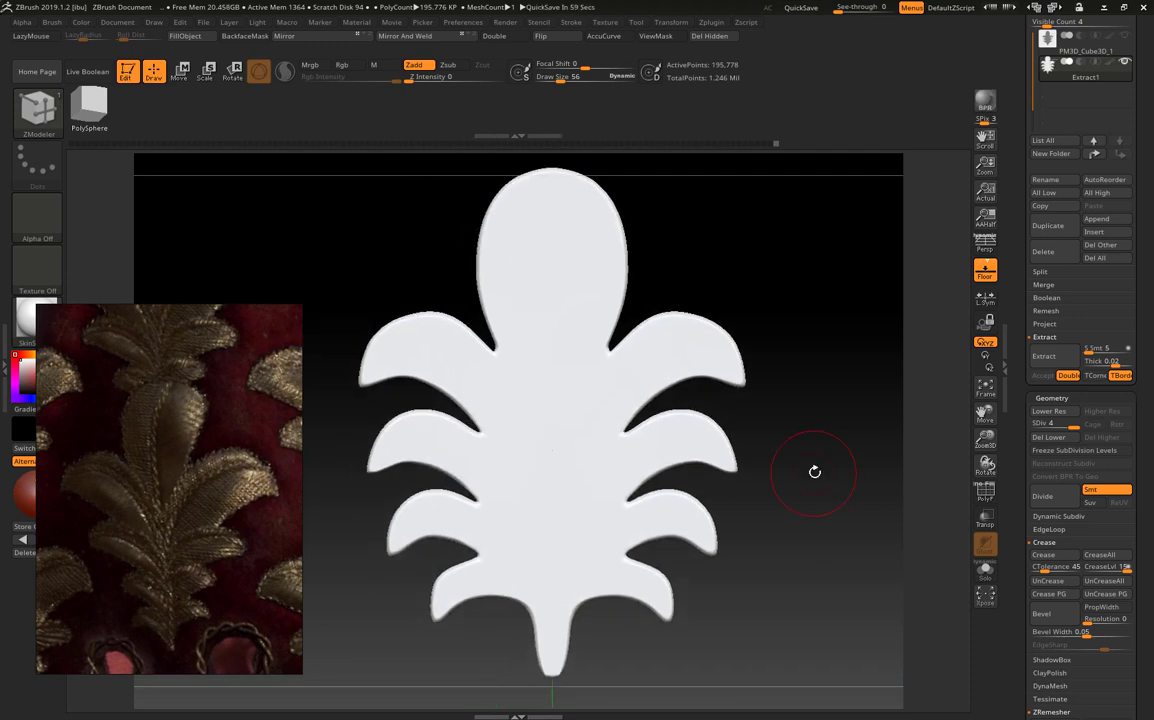
mouse_move(814, 471)
left_mouse_down("shift")
mouse_move(824, 453)
mouse_move(852, 509)
left_mouse_up("shift")
key("ctrl")
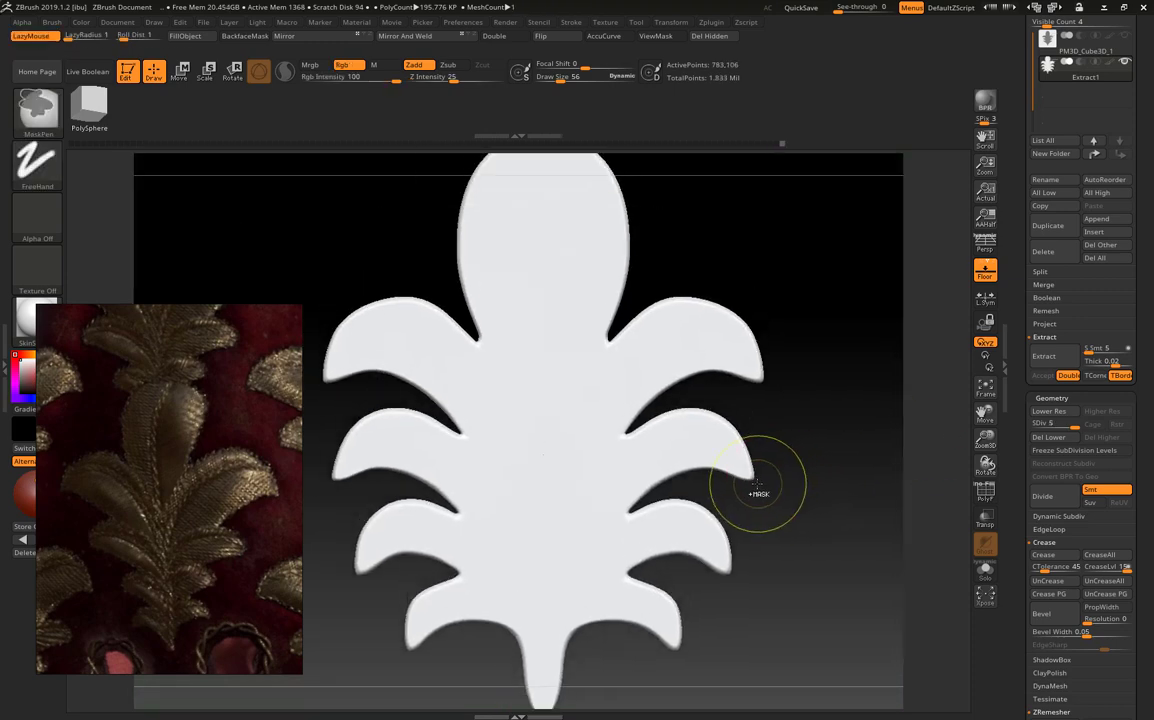
key("shift+d")
key("shift+d")
key("shift+d")
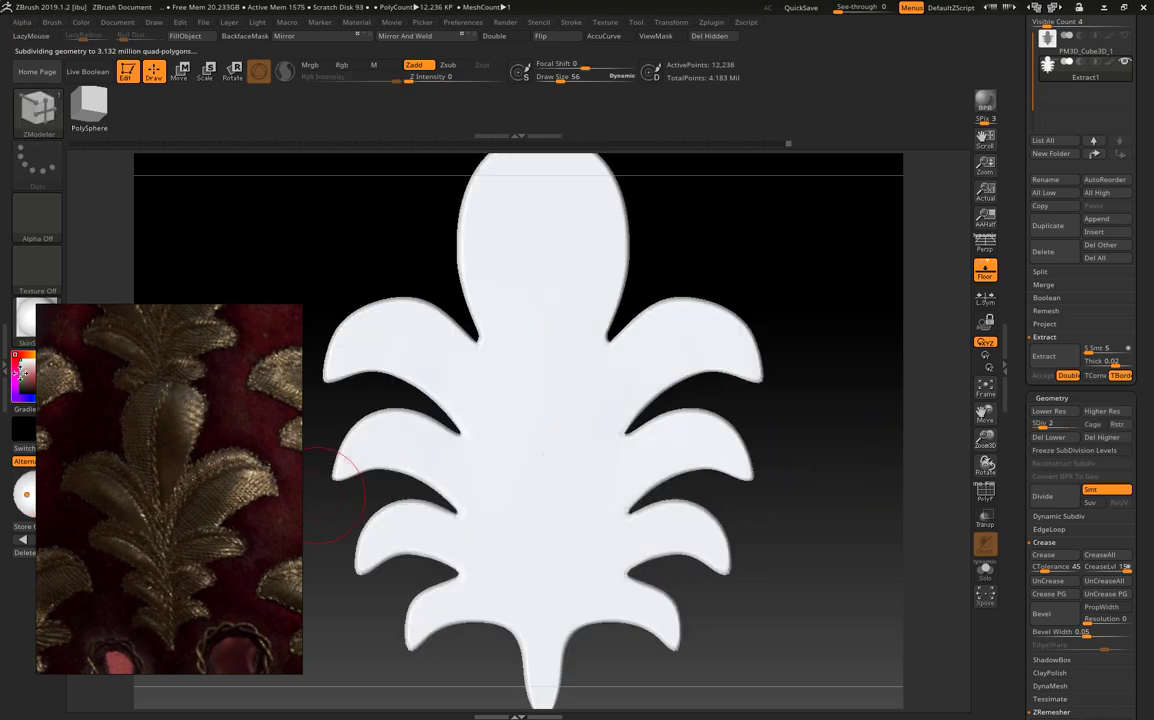
- Apply a new MatCap material and turn the model to face front
left_click(22, 320)
left_click(884, 462)
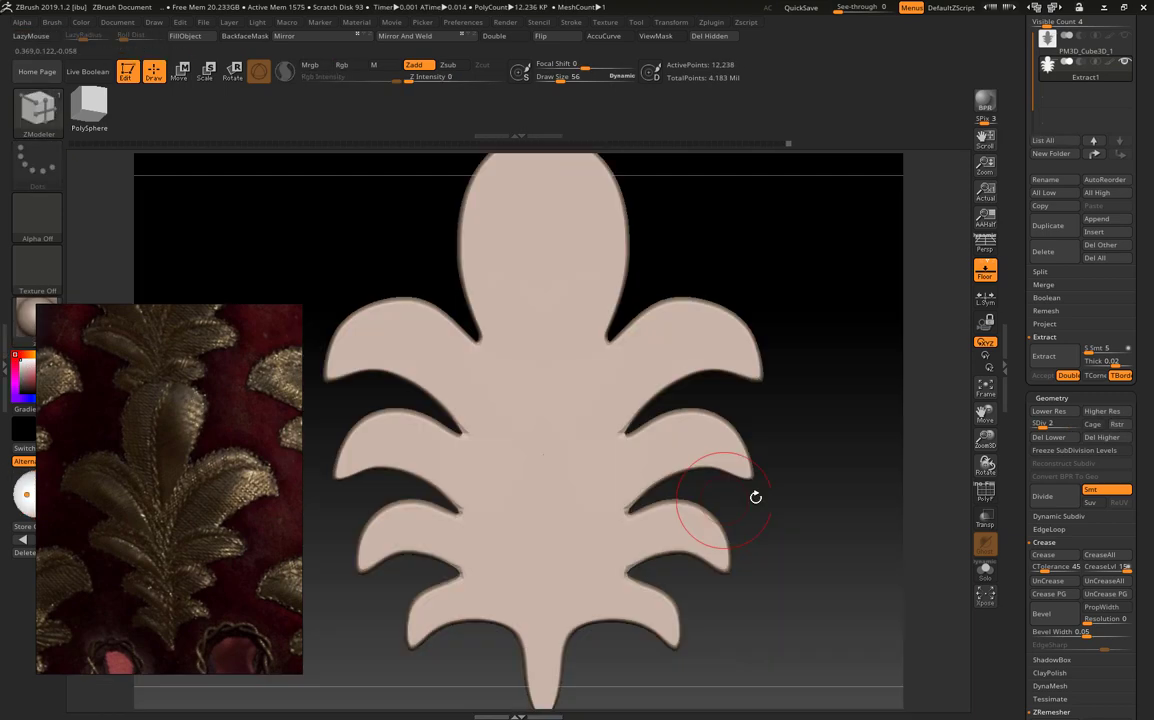
left_click_drag(755, 497, 768, 456)
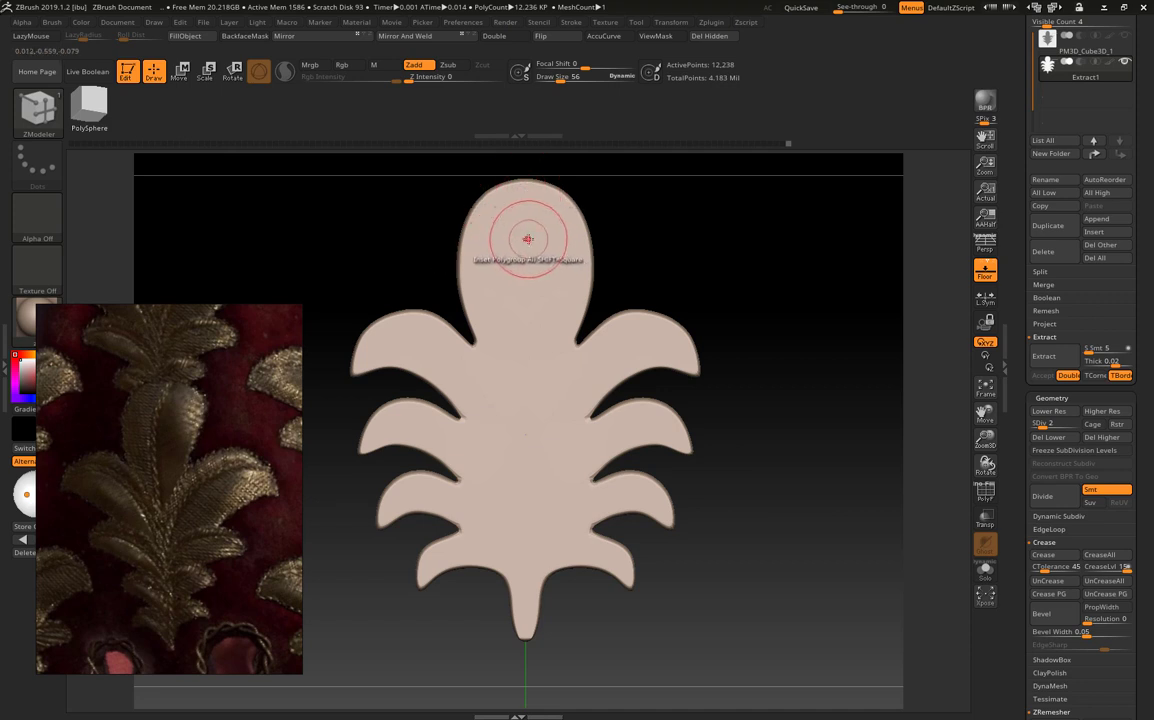
- Switch to DamStandard, then Detail_3DCW, and carve a groove down the top lobe's centre
key("b")
key("d")
key("s")
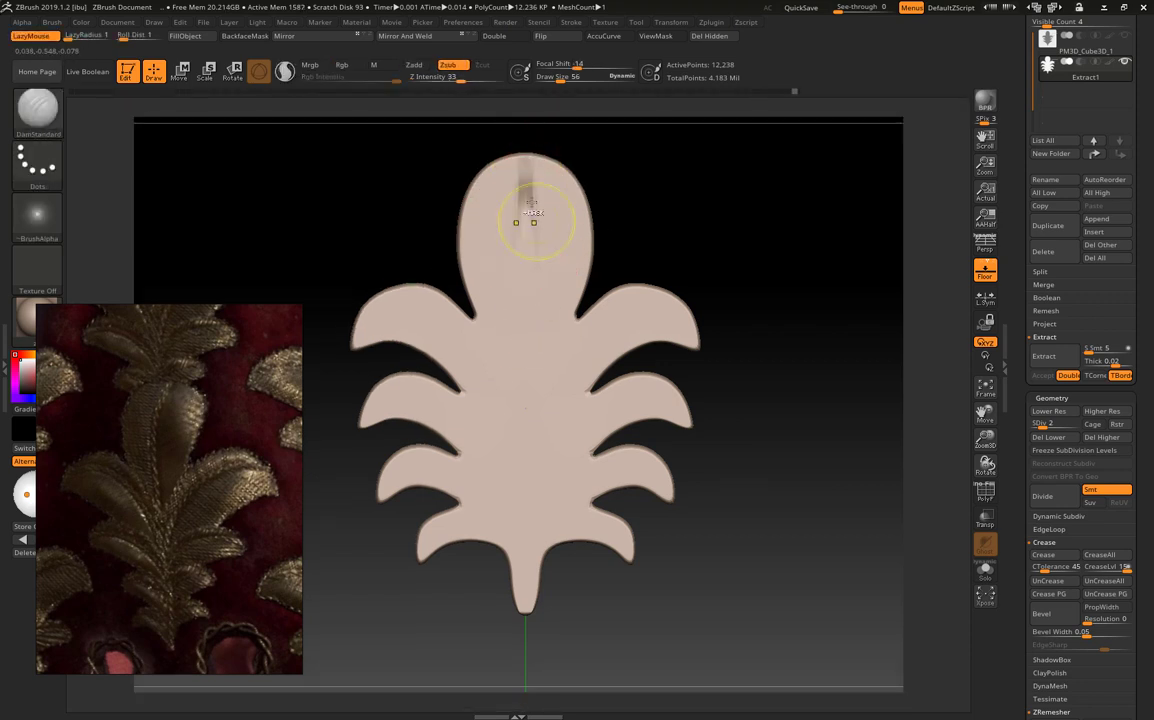
key("b")
key("d")
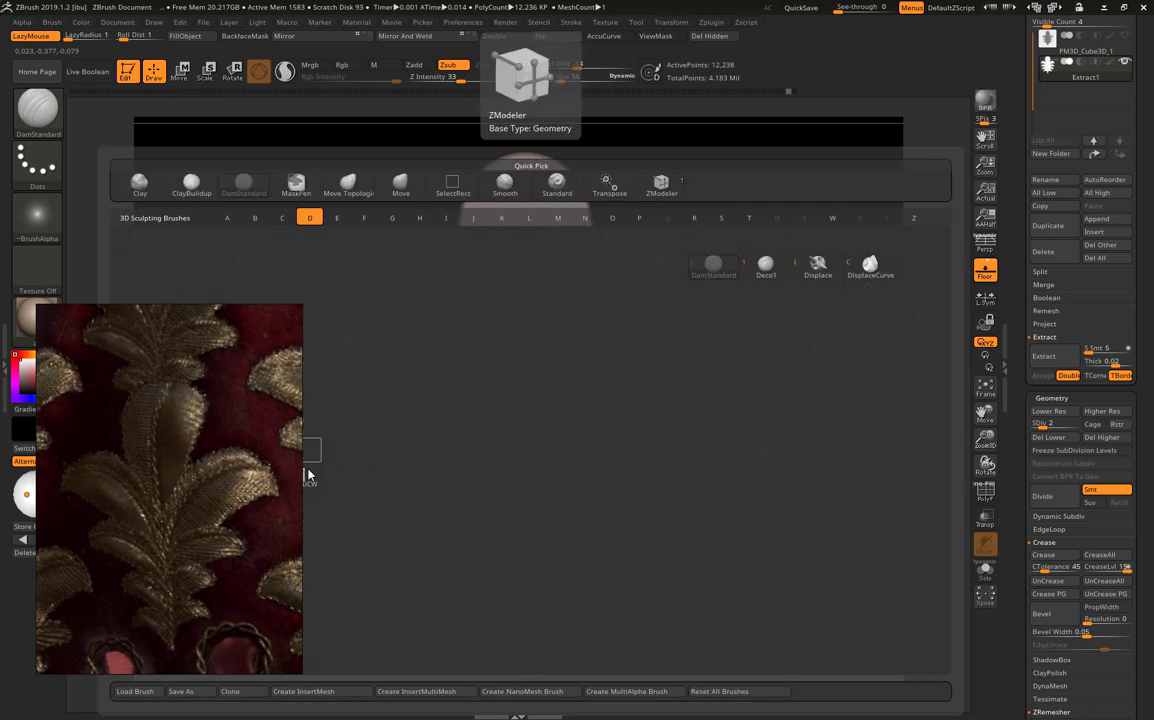
key("e")
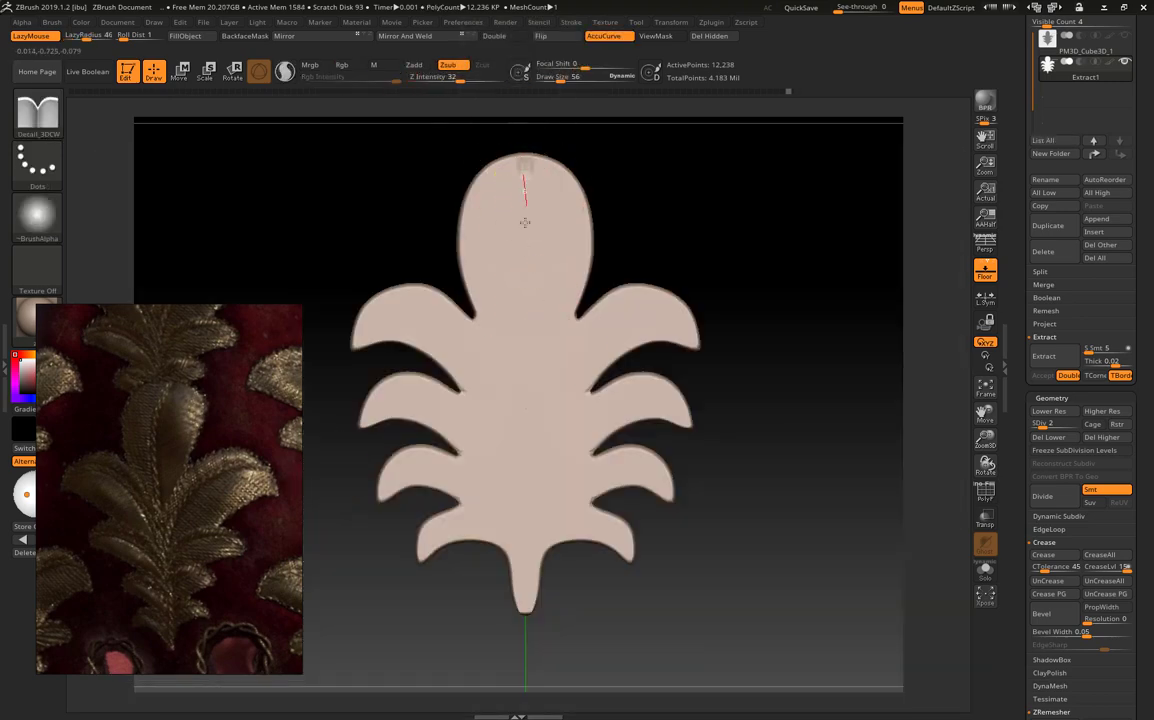
mouse_move(524, 178)
right_mouse_down()
mouse_move(701, 392)
mouse_move(927, 265)
right_mouse_up()
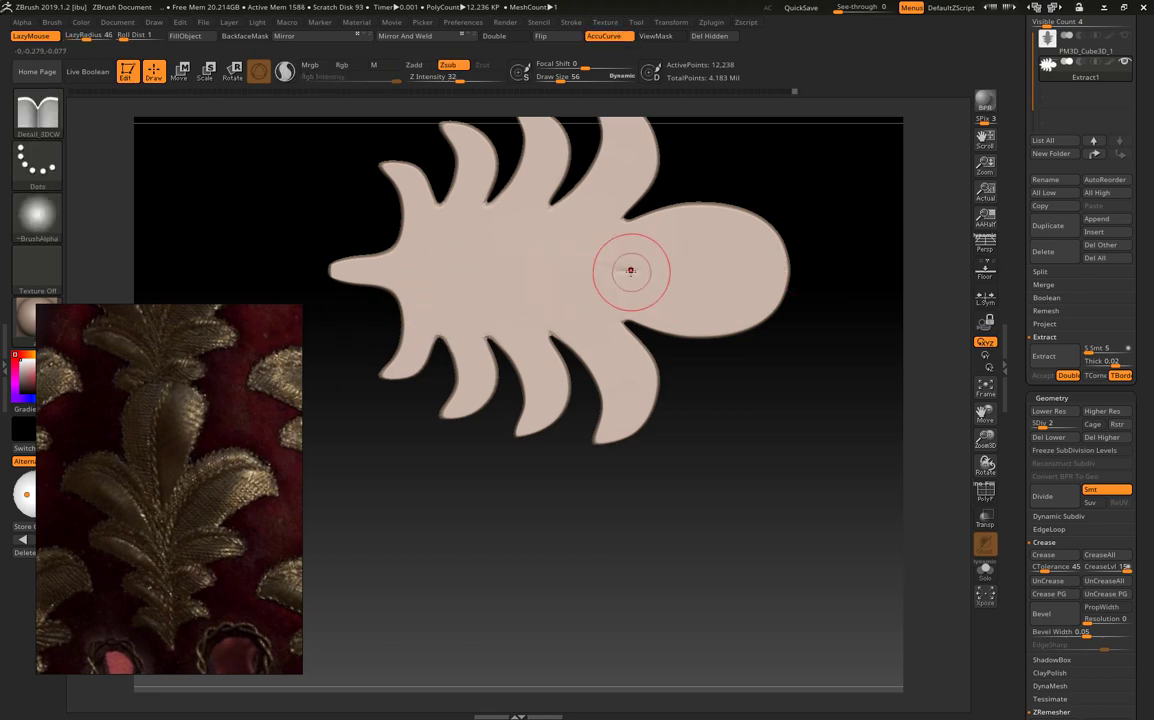
left_click_drag(615, 268, 790, 270)
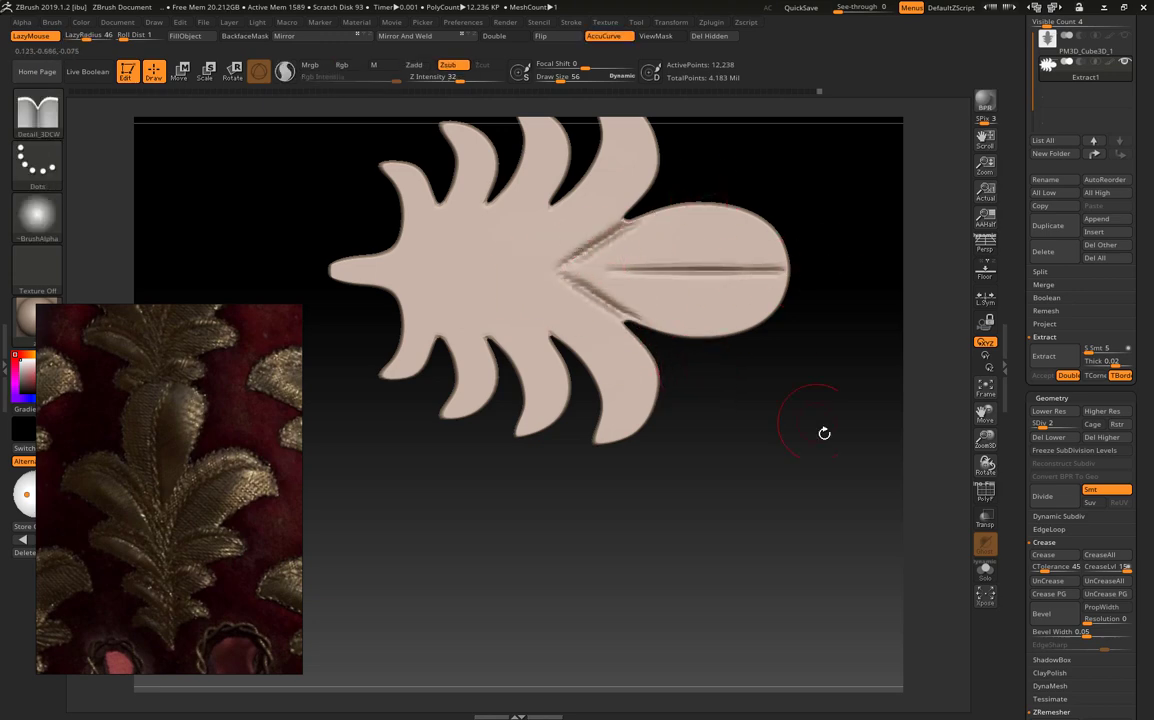
- Carve mirrored V creases across the leaf pairs at the inner notches
mouse_move(824, 433)
left_mouse_down()
mouse_move(793, 446)
mouse_move(580, 327)
mouse_move(565, 401)
left_mouse_up()
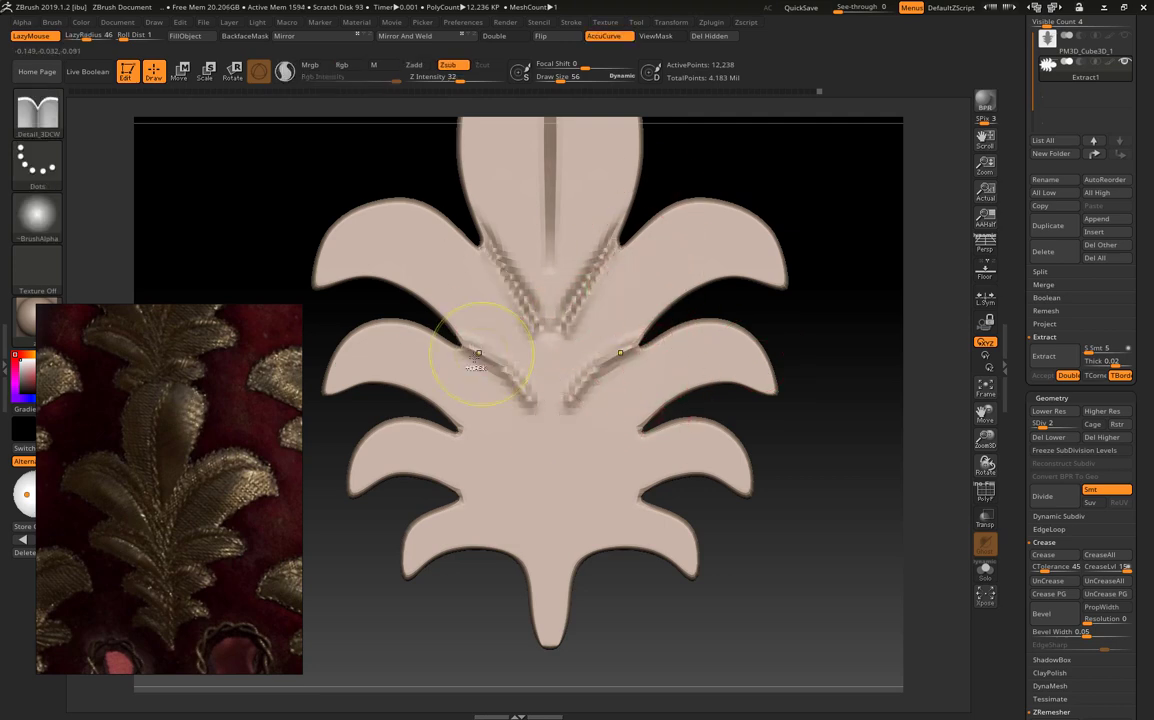
left_click_drag(478, 353, 548, 405)
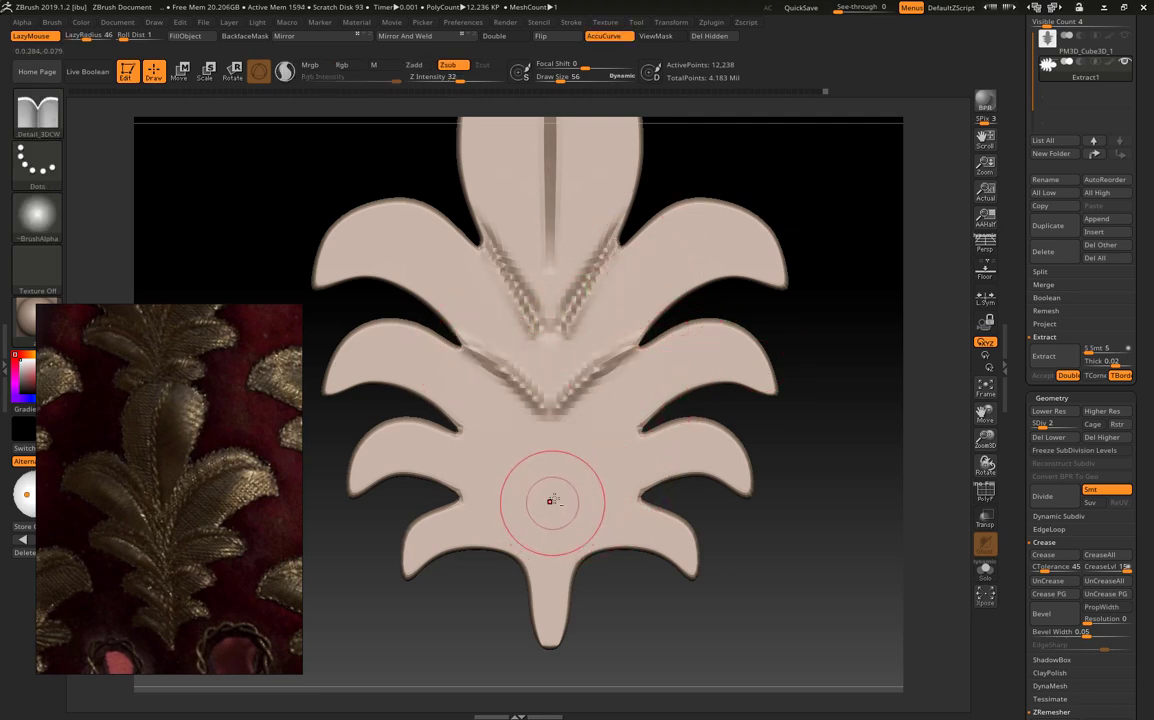
mouse_move(577, 458)
left_mouse_down()
mouse_move(708, 443)
mouse_move(551, 527)
left_mouse_up()
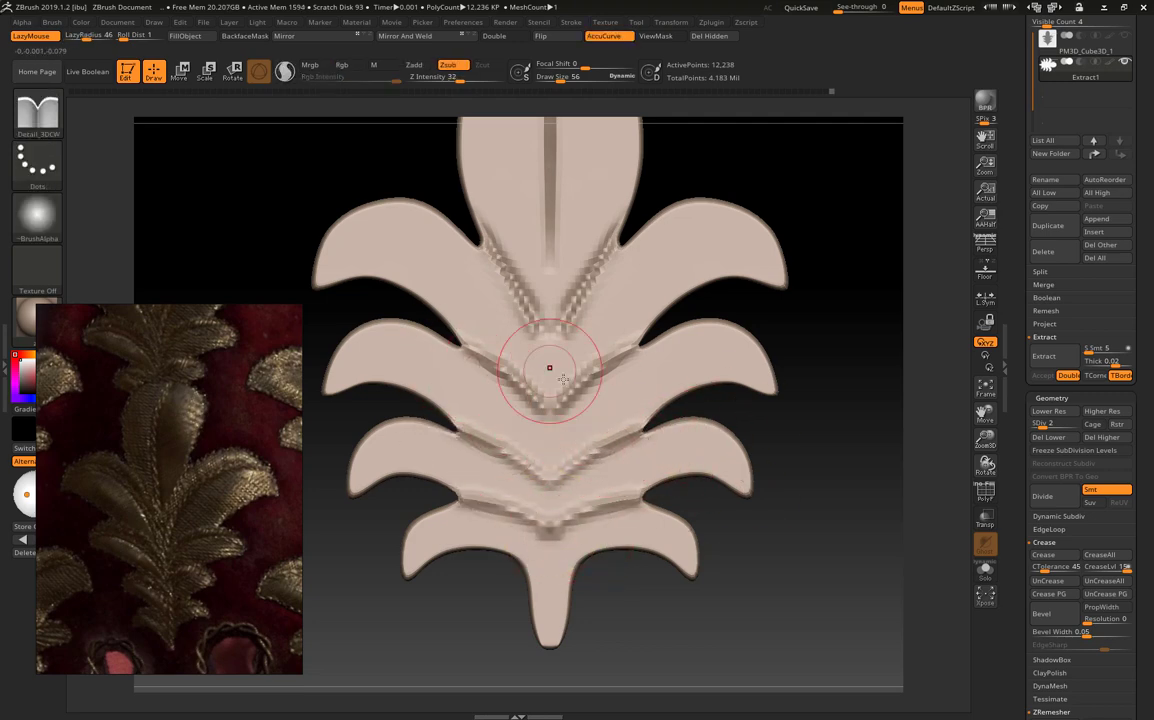
- Make the upper V crease deeper and narrower with the Move brush
key("b")
key("m")
key("v")
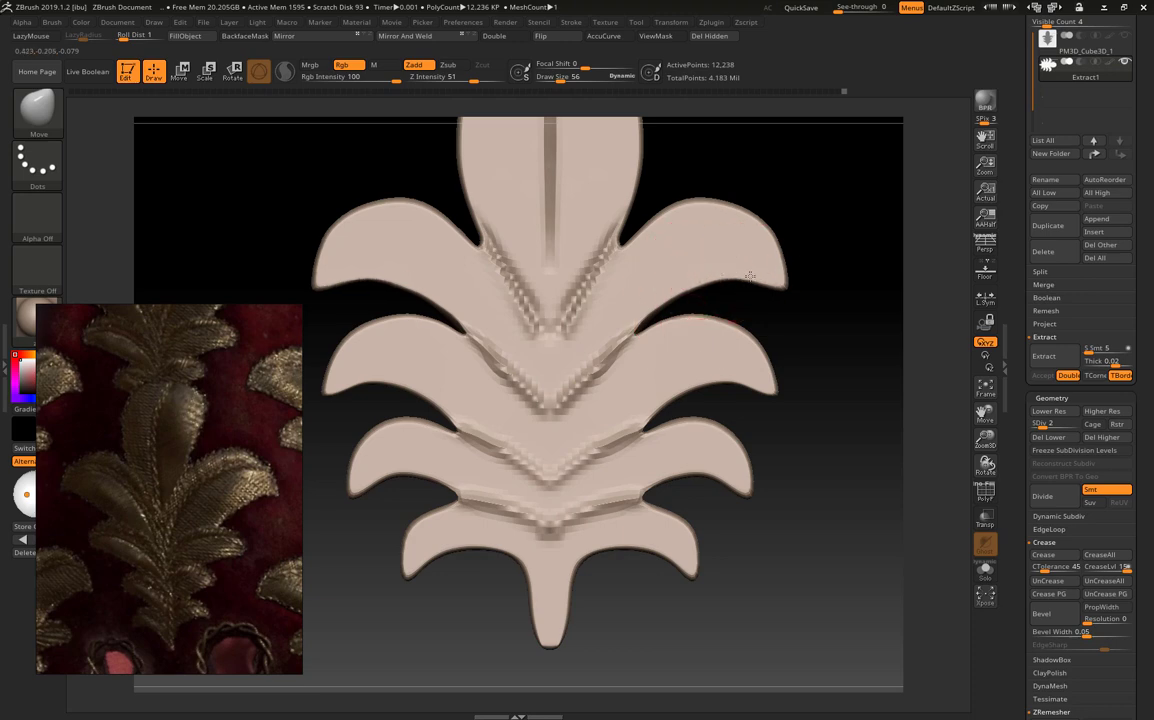
left_click_drag(590, 262, 615, 241)
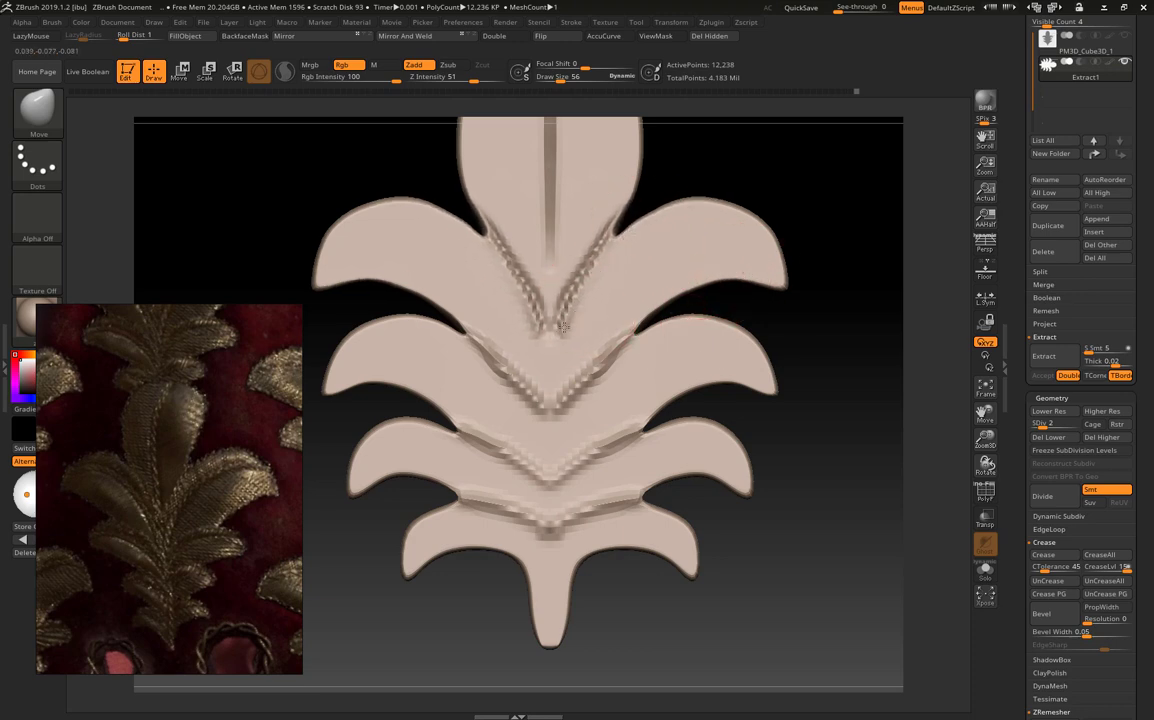
- Carve mirrored grooves along the upper, middle and lower leaves with Detail_3DCW
key("b")
key("m")
key("t")
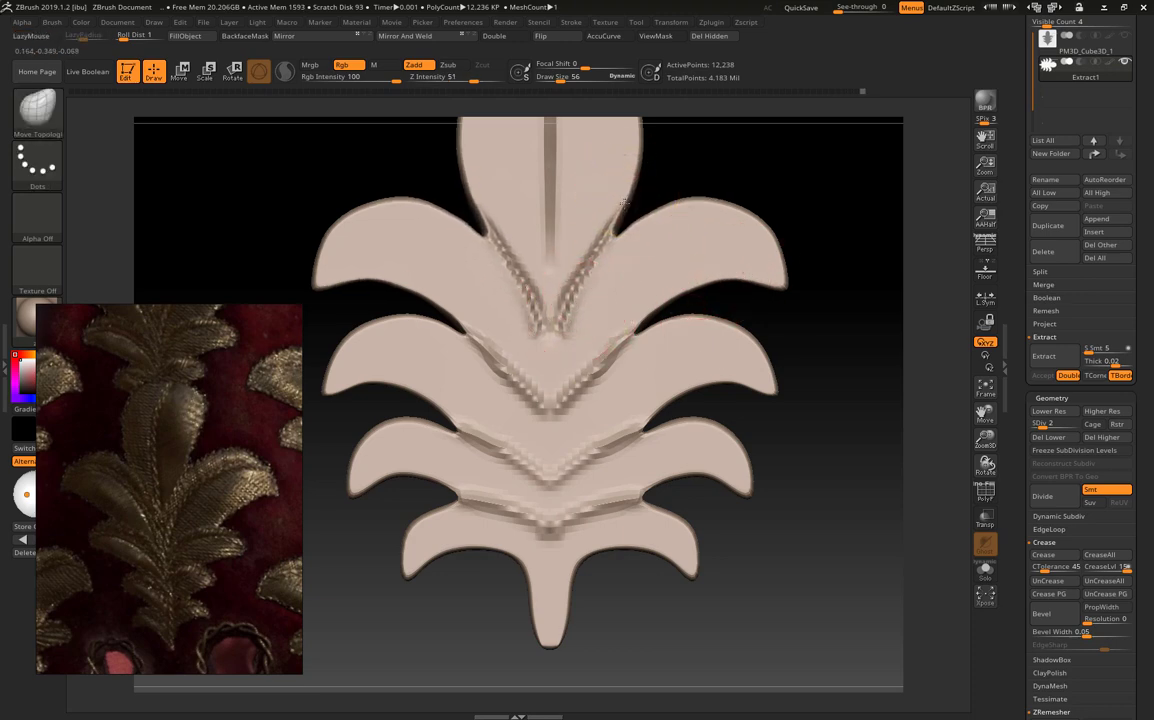
key("b")
key("d")
key("s")
key("b")
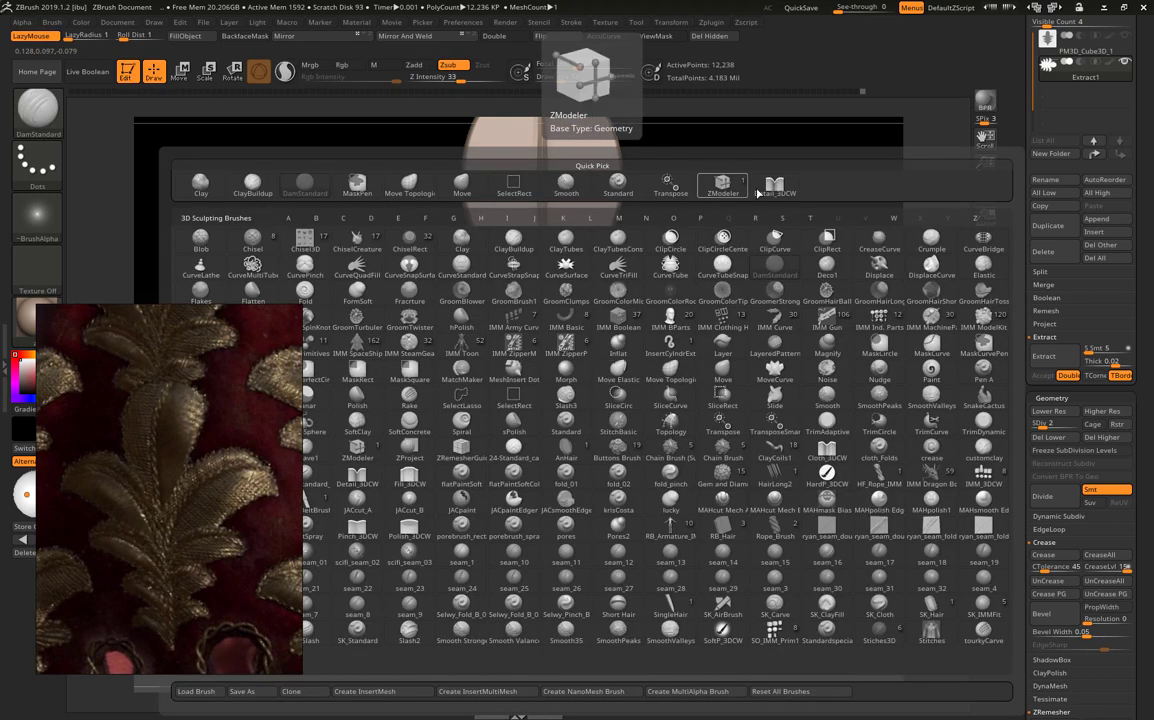
left_click(762, 188)
left_click_drag(598, 312, 618, 330)
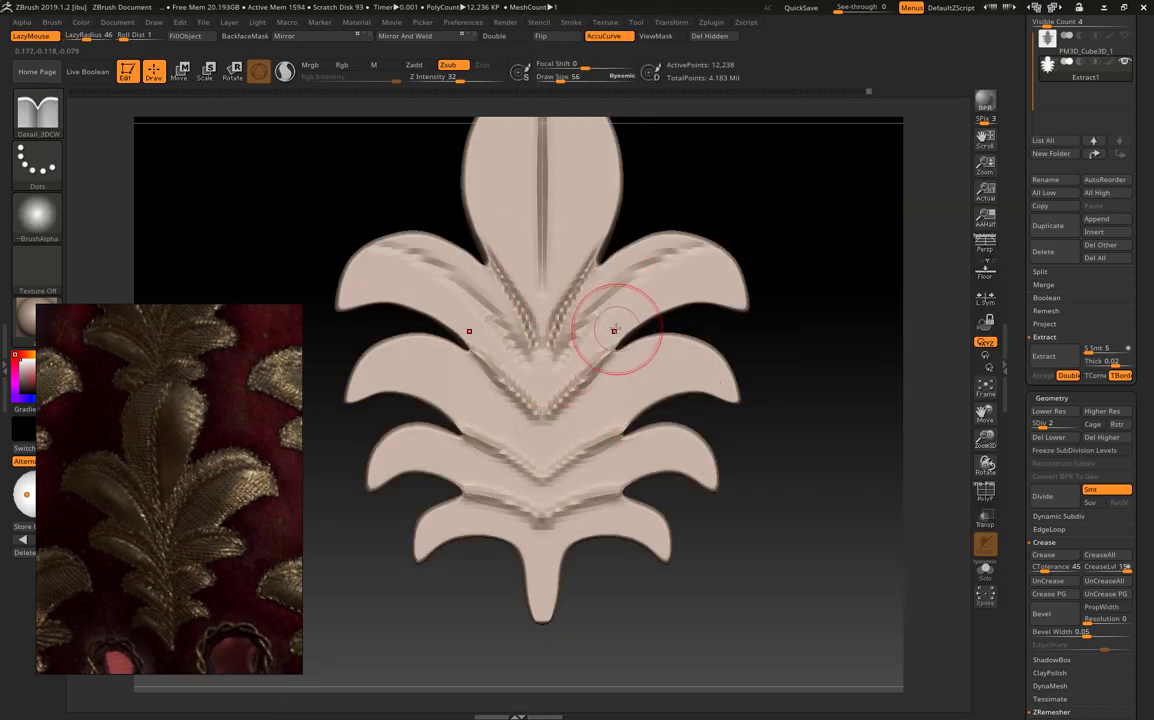
left_click_drag(599, 406, 706, 360)
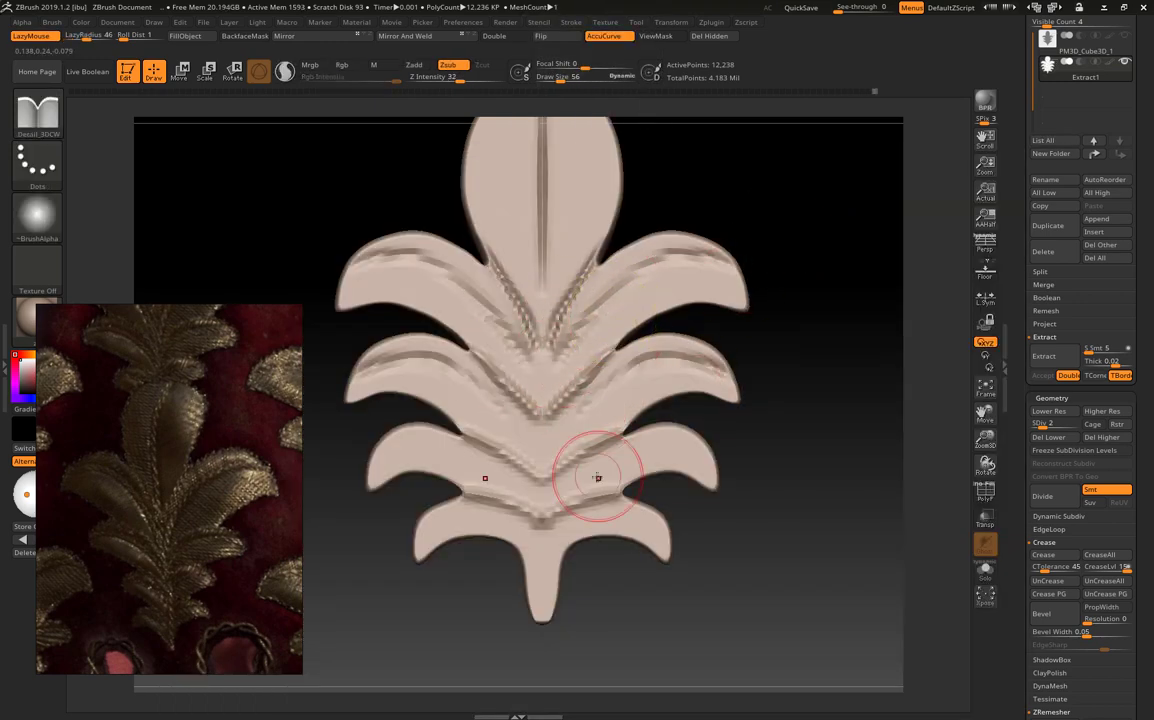
left_click_drag(597, 470, 690, 444)
mouse_move(665, 515)
left_mouse_down()
mouse_move(695, 572)
mouse_move(850, 489)
mouse_move(600, 405)
left_mouse_up()
- Stretch the top oval lobe taller and wider with Move, discarding a trial pull on the lower leaves
key("b")
key("m")
key("v")
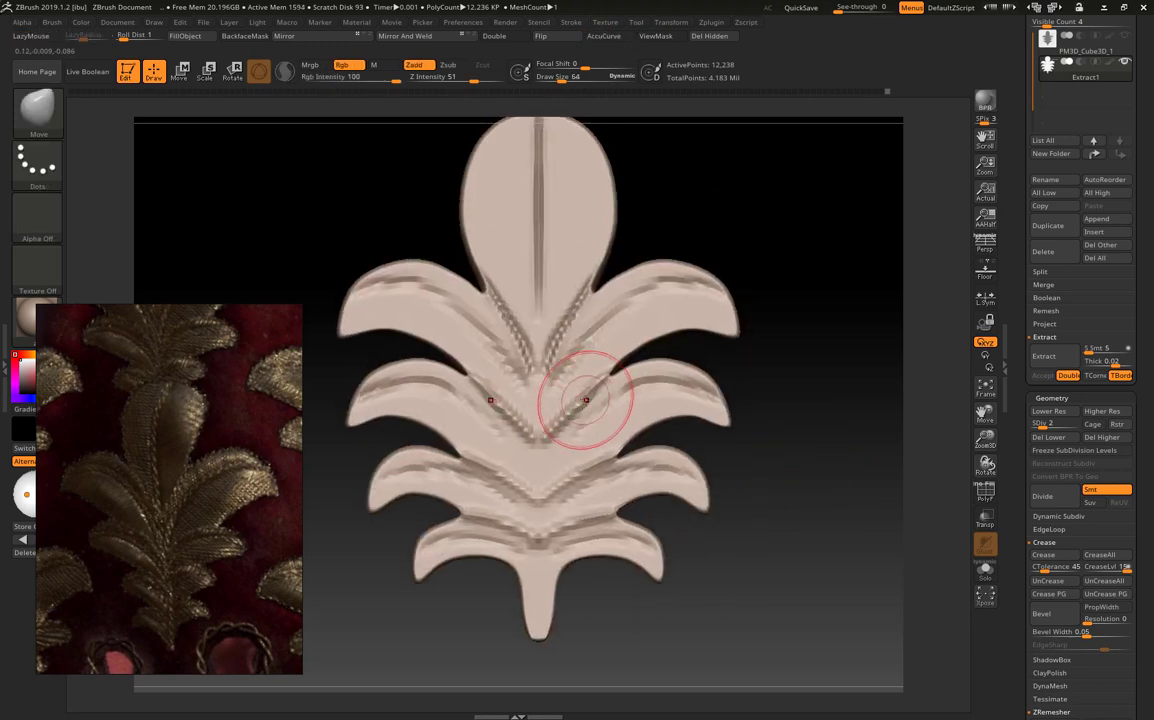
left_click_drag(584, 479, 689, 416)
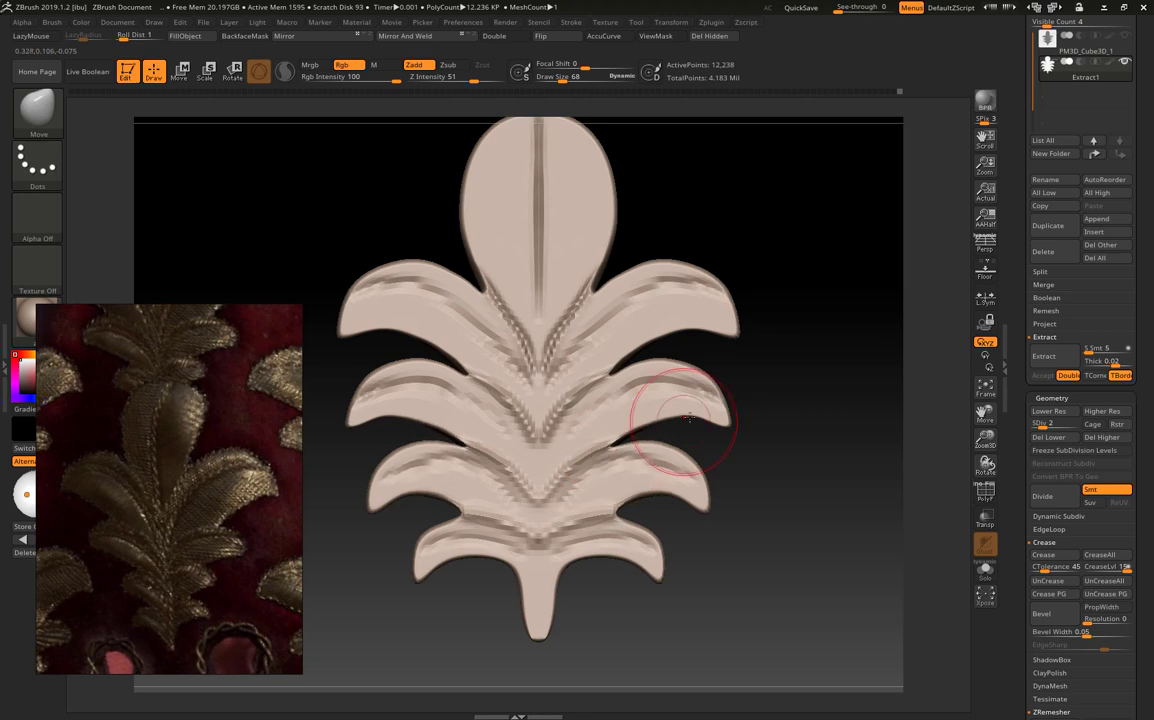
key("ctrl+z")
key("ctrl+z")
key("ctrl+z")
key("ctrl+z")
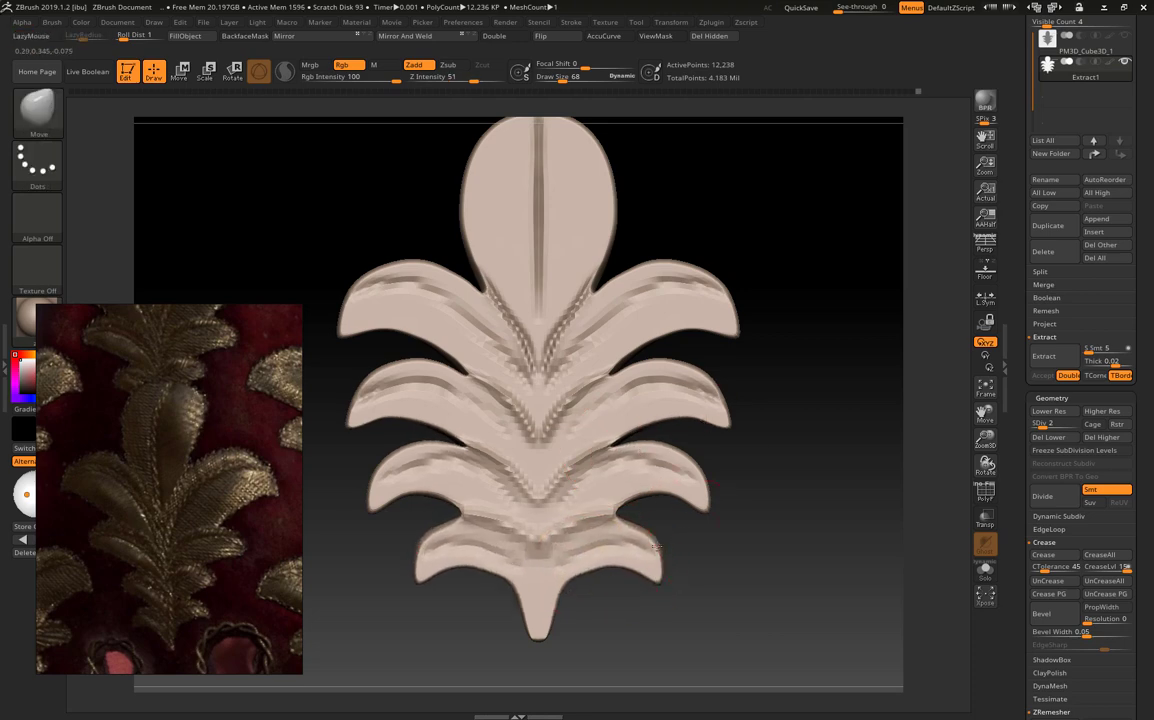
right_click_drag(656, 547, 781, 543, "ctrl")
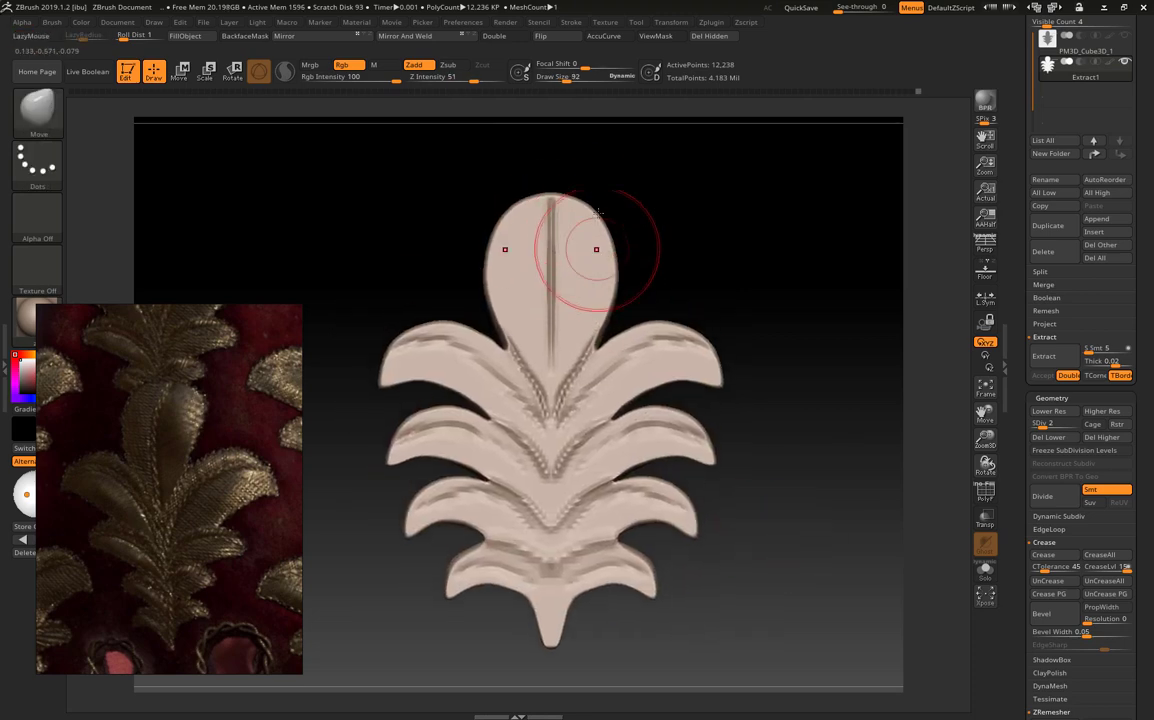
left_click_drag(598, 200, 560, 172)
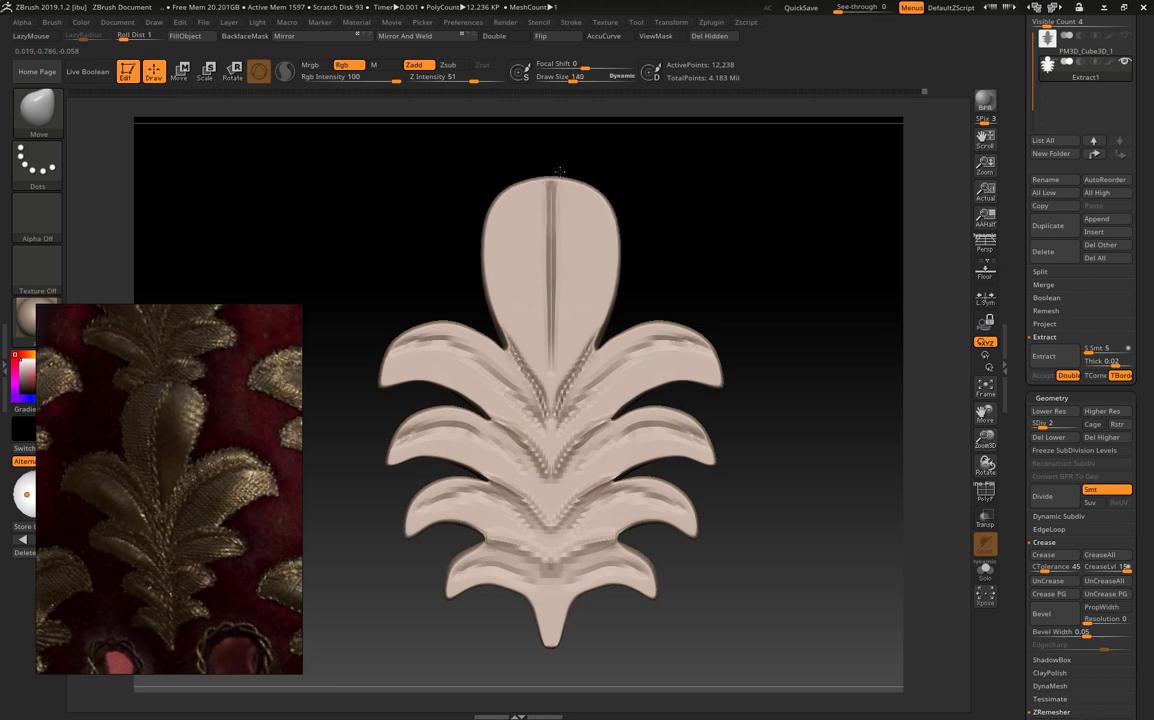
right_click_drag(769, 282, 734, 330, "ctrl")
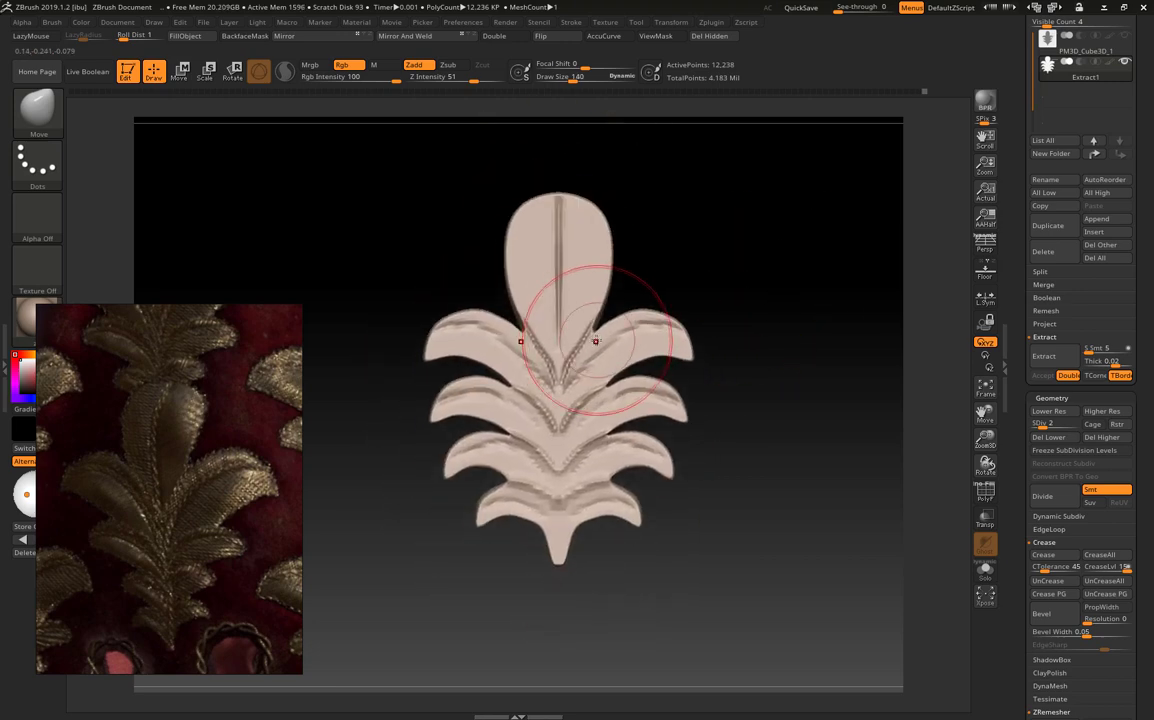
- Thin the top lobe's central groove with Move Topological and subdivide the mesh to level 3
key("b")
key("m")
key("t")
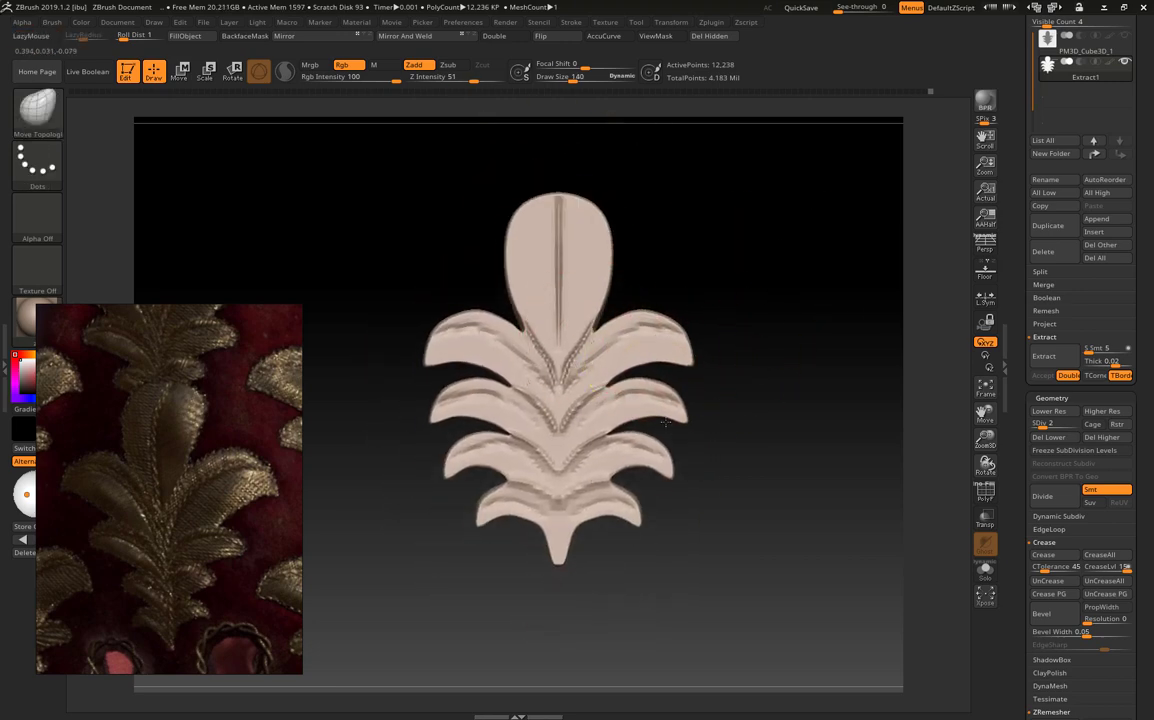
mouse_move(755, 417)
right_mouse_down("ctrl")
mouse_move(783, 399)
mouse_move(592, 296)
right_mouse_up("ctrl")
key("b")
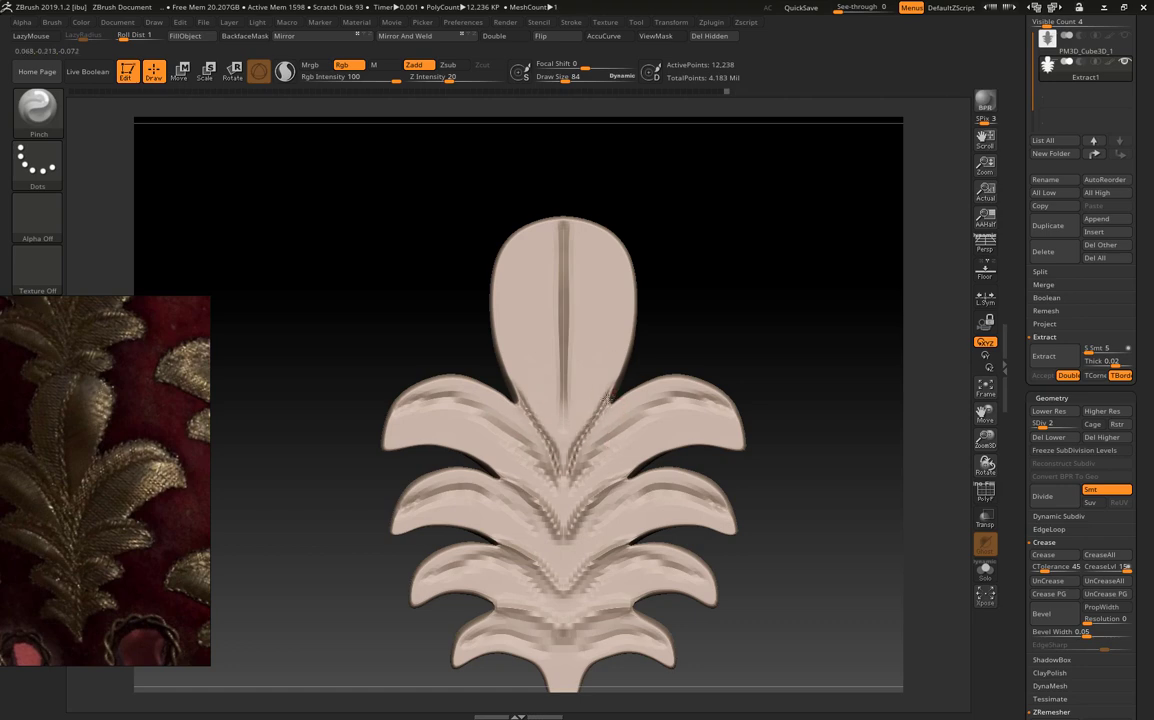
left_click_drag(786, 515, 701, 538)
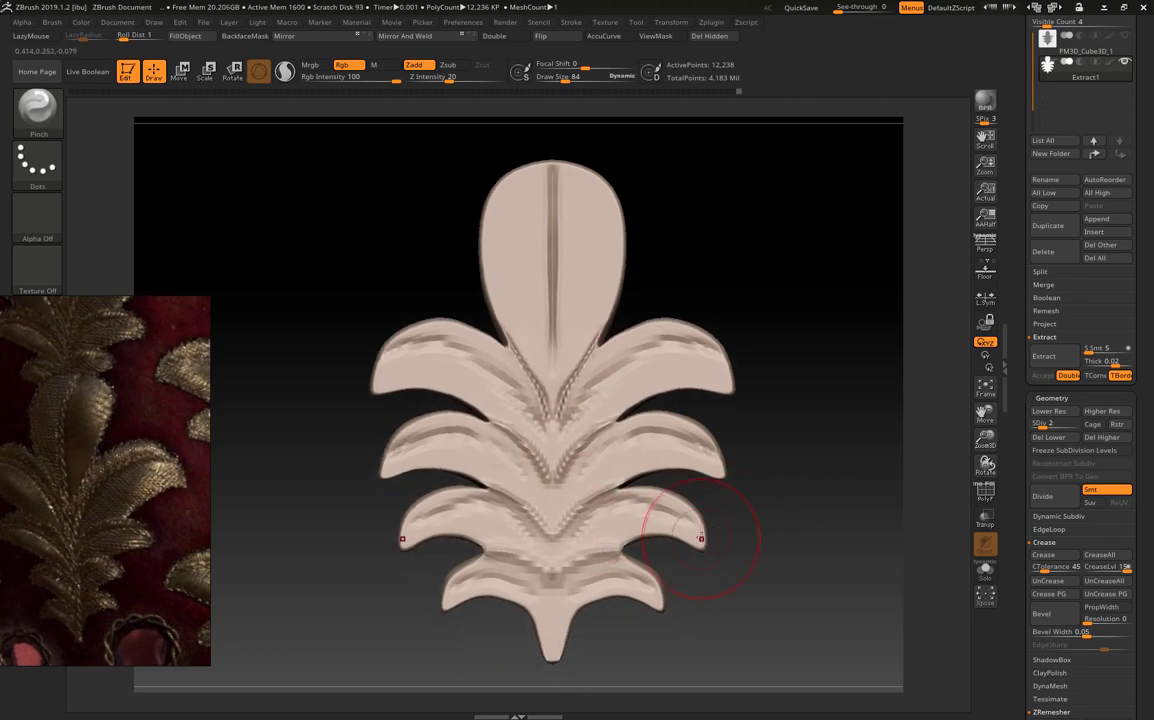
key("b")
key("m")
key("t")
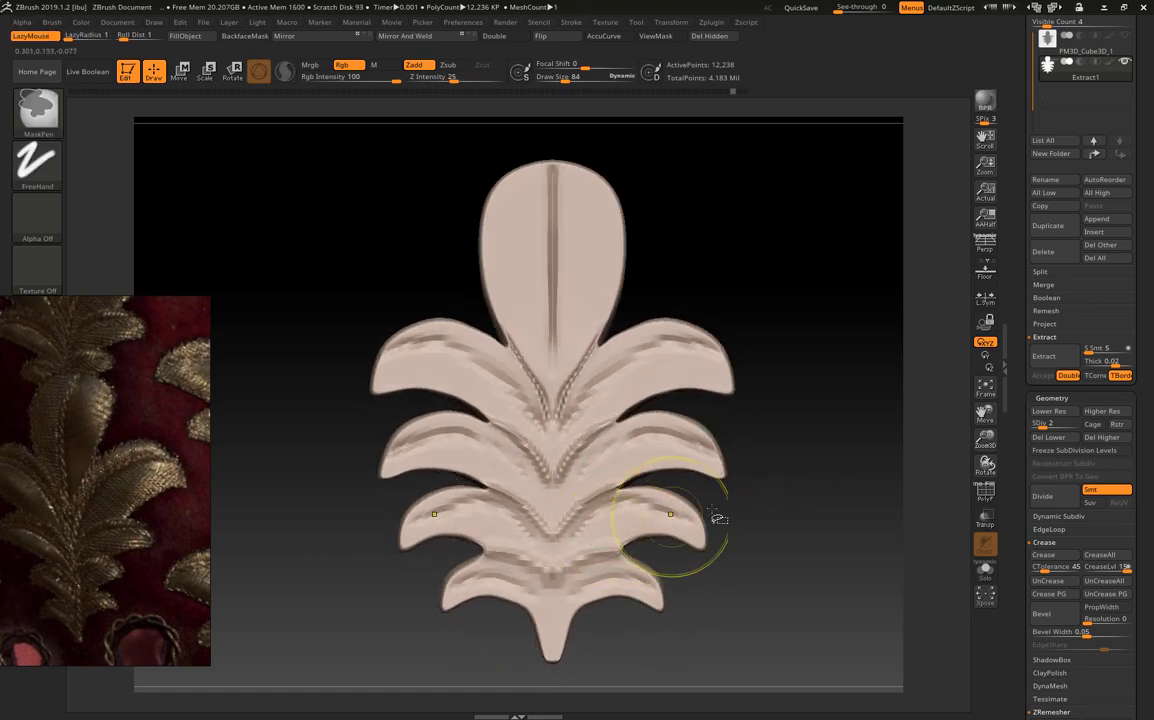
left_click_drag(582, 209, 572, 265)
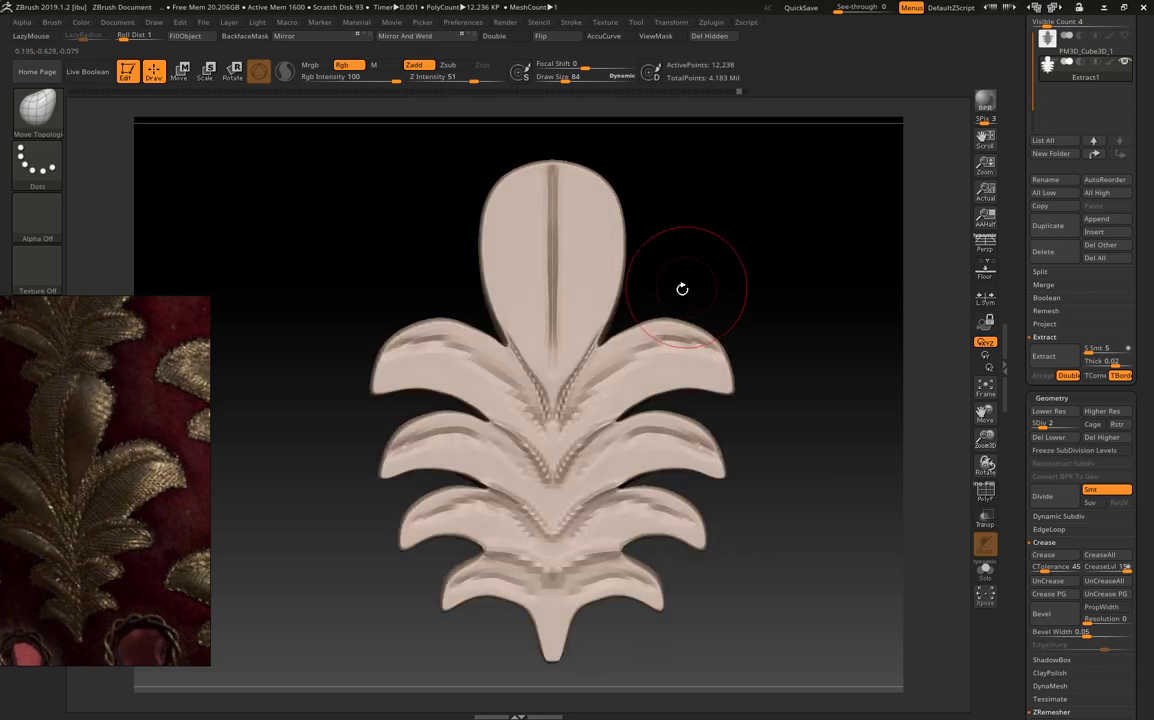
key("ctrl+d")
- Deepen the central lobe groove with Detail_3DCW and add fine striations to the lower leaves
key("b")
key("d")
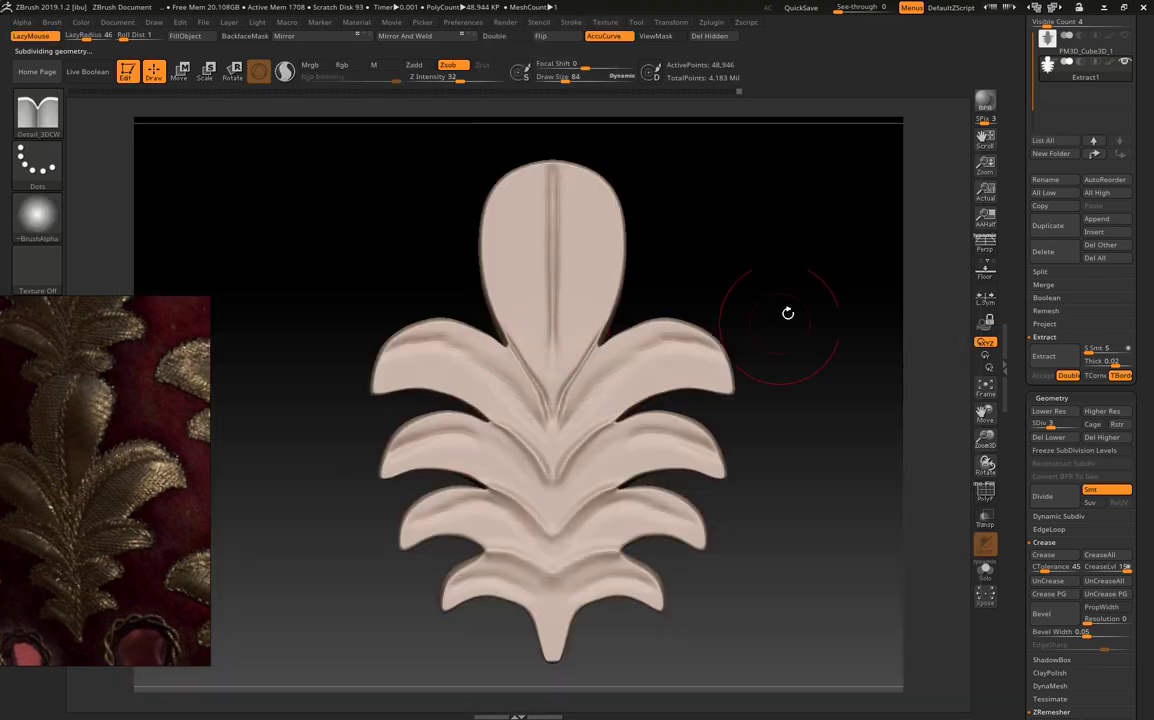
left_click_drag(788, 313, 863, 386)
mouse_move(515, 412)
left_mouse_down()
mouse_move(726, 413)
mouse_move(440, 424)
left_mouse_up()
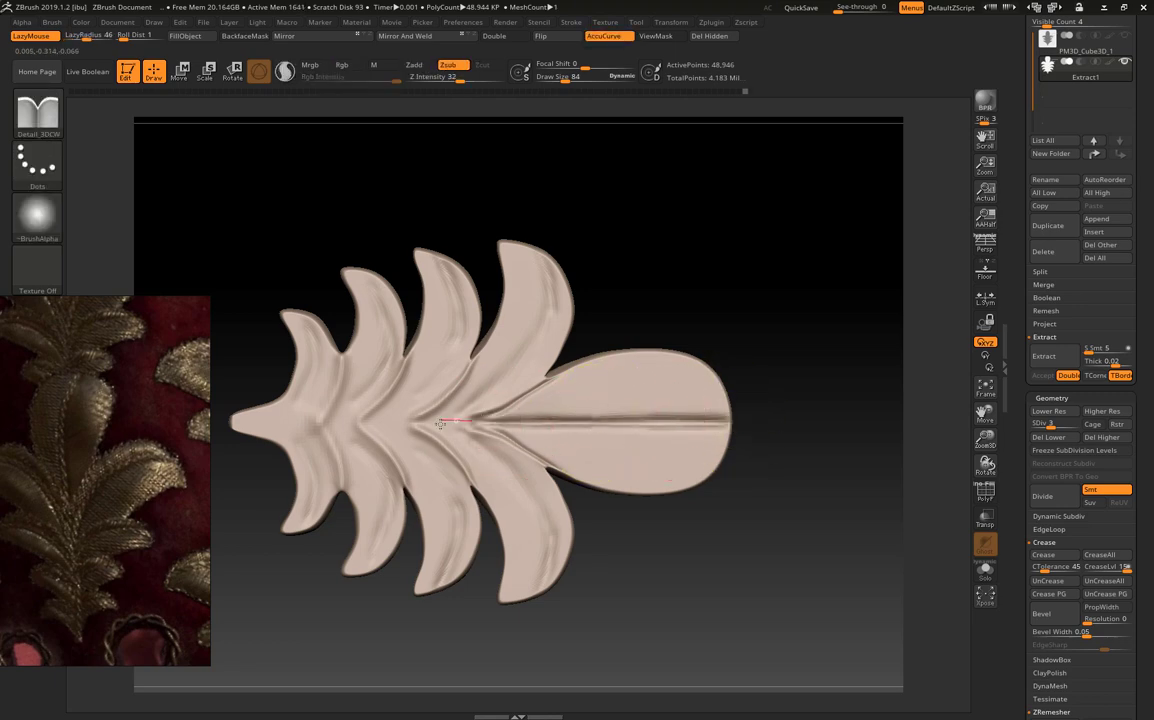
mouse_move(819, 407)
left_mouse_down("shift")
mouse_move(831, 418)
mouse_move(597, 409)
left_mouse_up("shift")
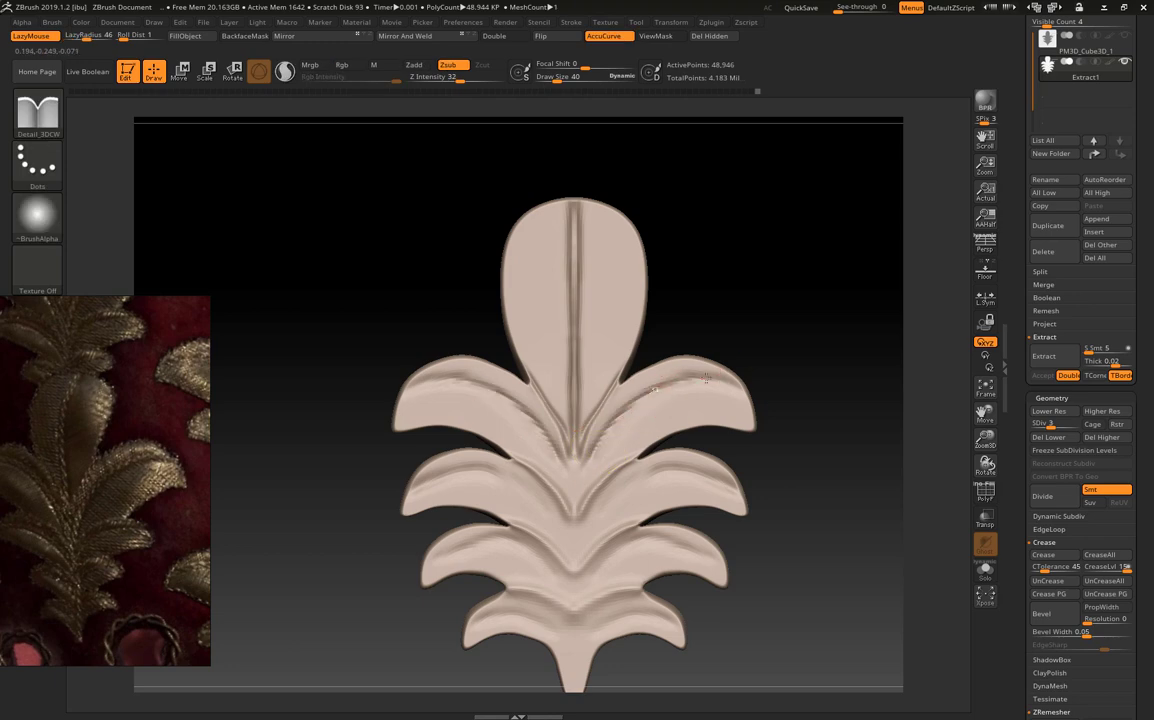
left_click_drag(714, 377, 693, 311, "alt")
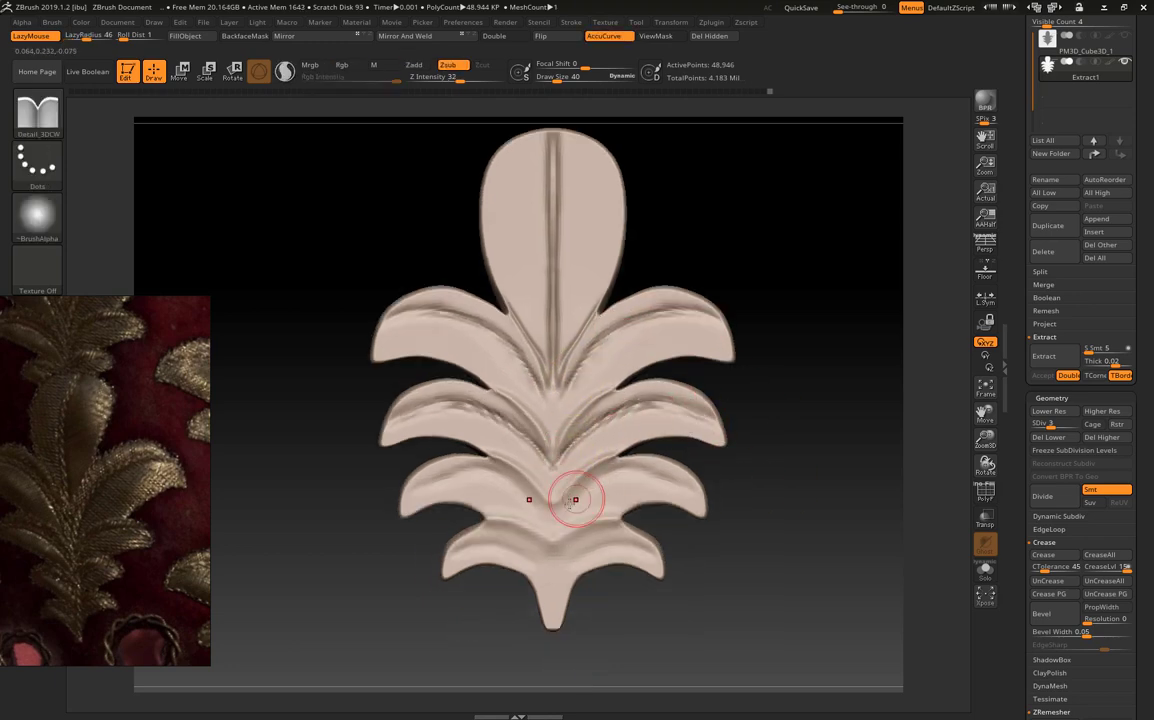
left_click_drag(575, 499, 680, 492)
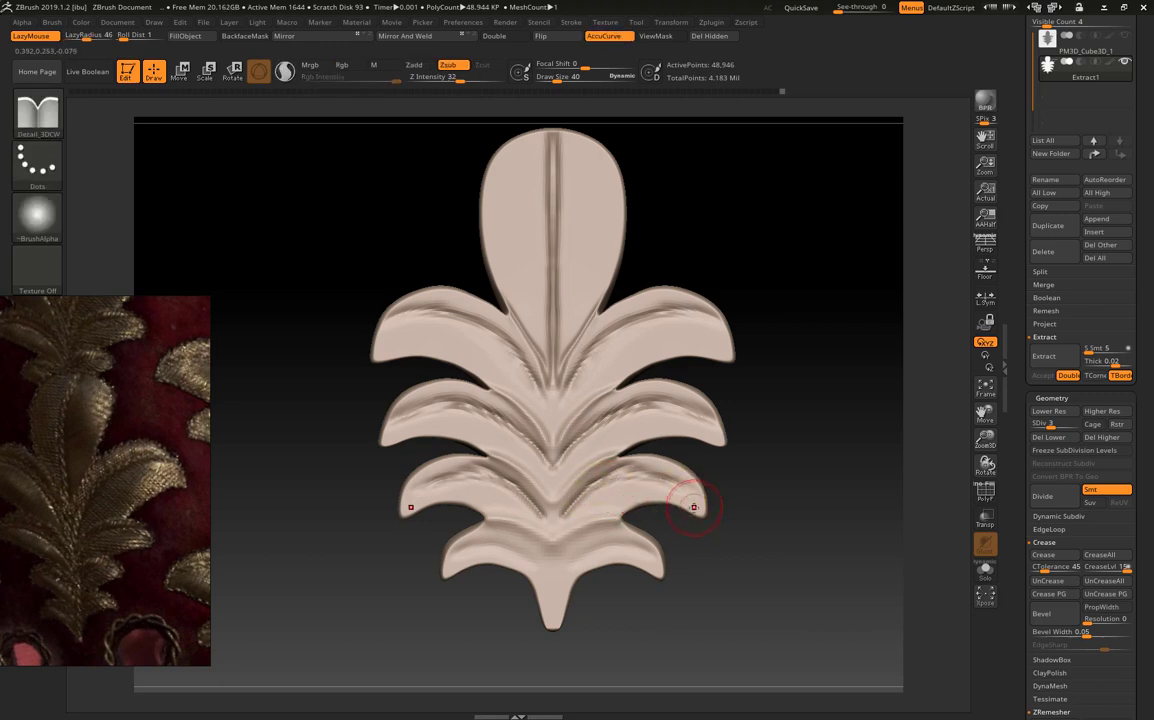
mouse_move(551, 577)
left_mouse_down()
mouse_move(683, 558)
mouse_move(661, 573)
left_mouse_up()
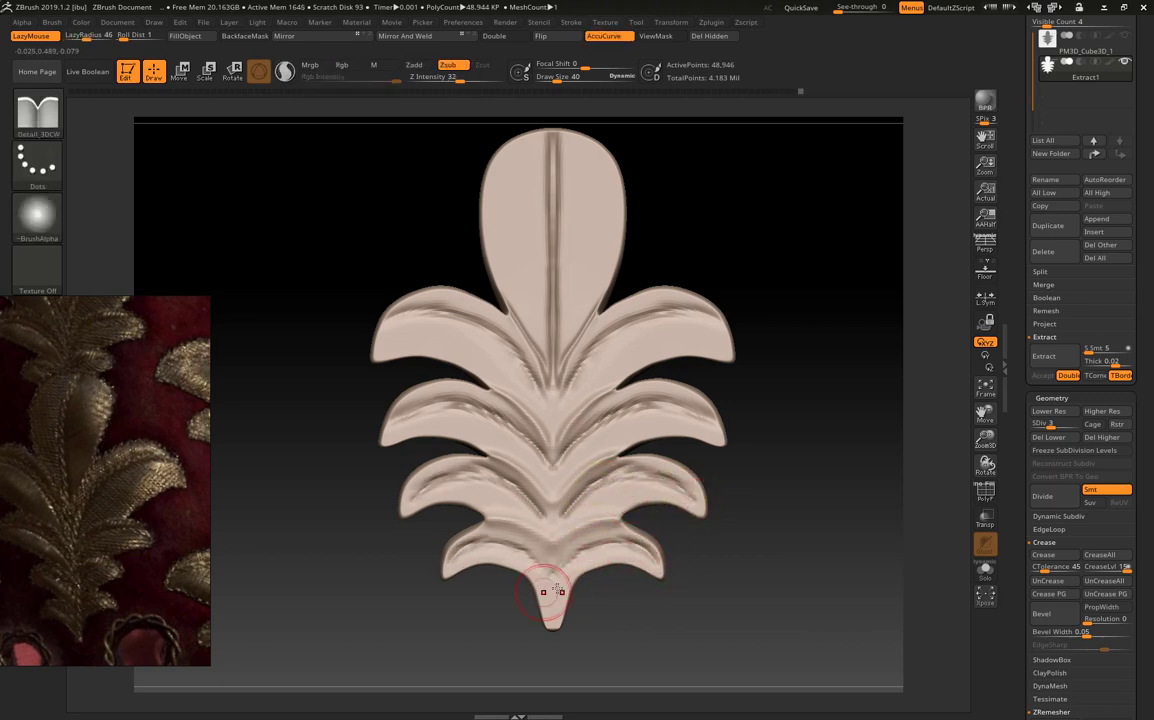
mouse_move(557, 591)
left_mouse_down()
mouse_move(726, 507)
mouse_move(587, 222)
mouse_move(658, 264)
left_mouse_up()
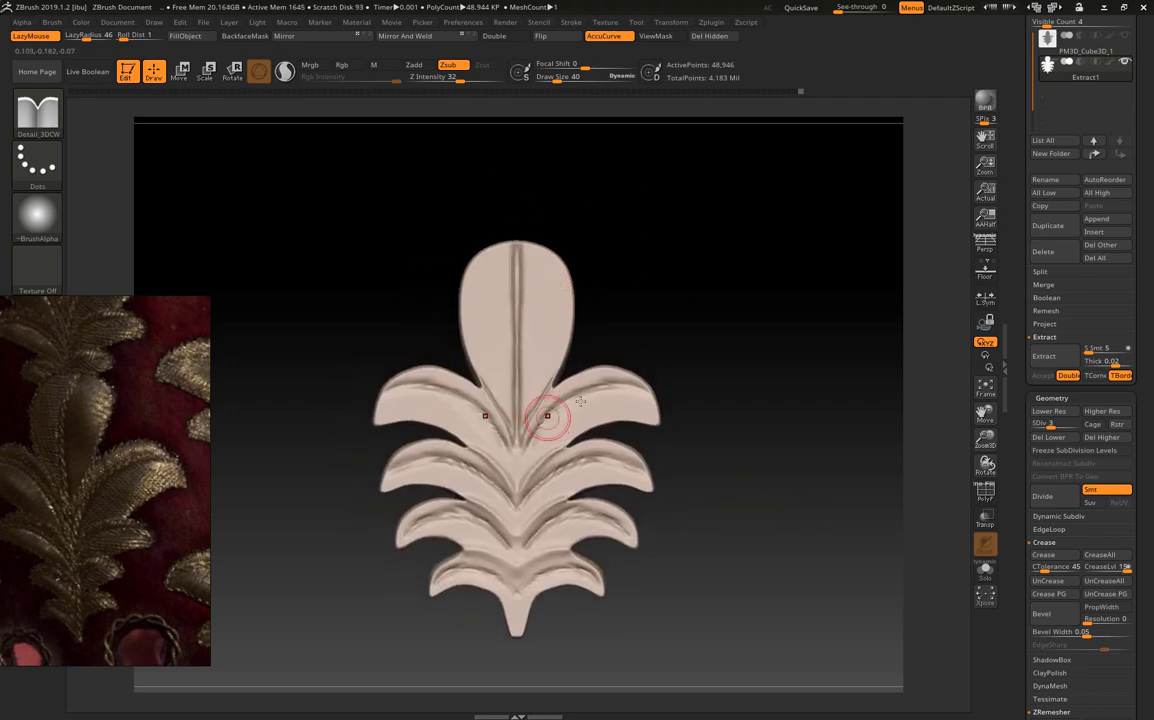
left_click_drag(580, 401, 734, 343, "shift")
- Subdivide to level 4 (195,778 points) and run fine detail strokes up the central midrib
key("ctrl+d")
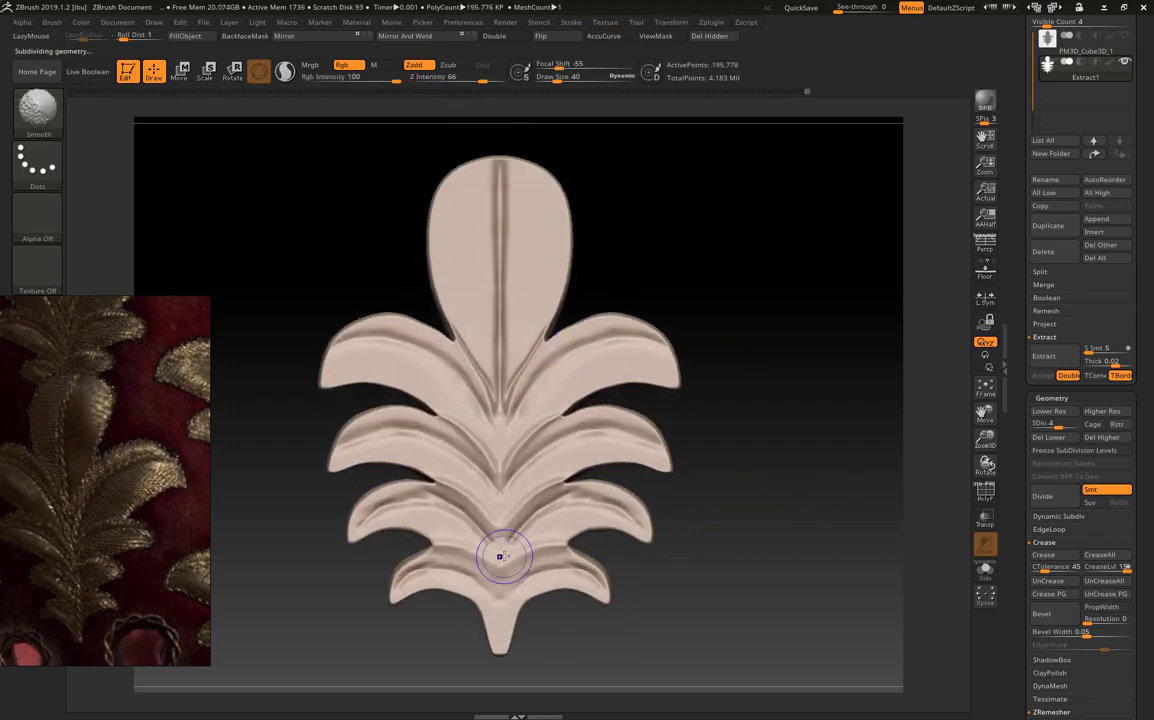
key("b")
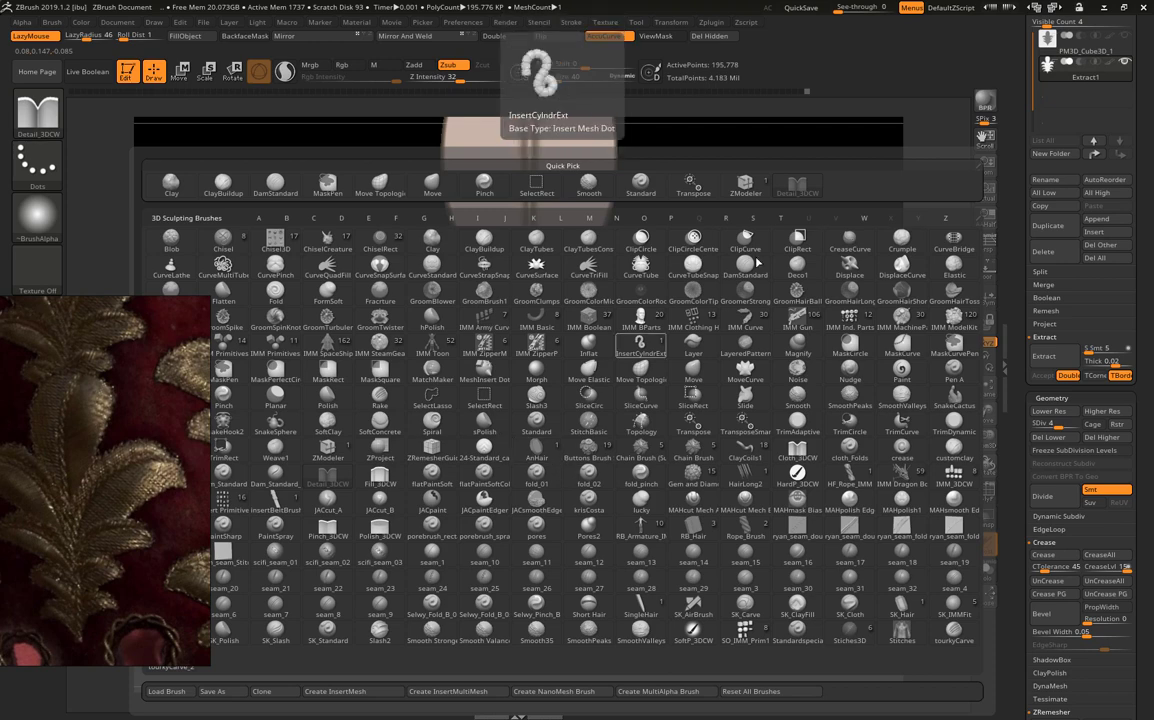
key("Escape")
left_click_drag(463, 493, 595, 493)
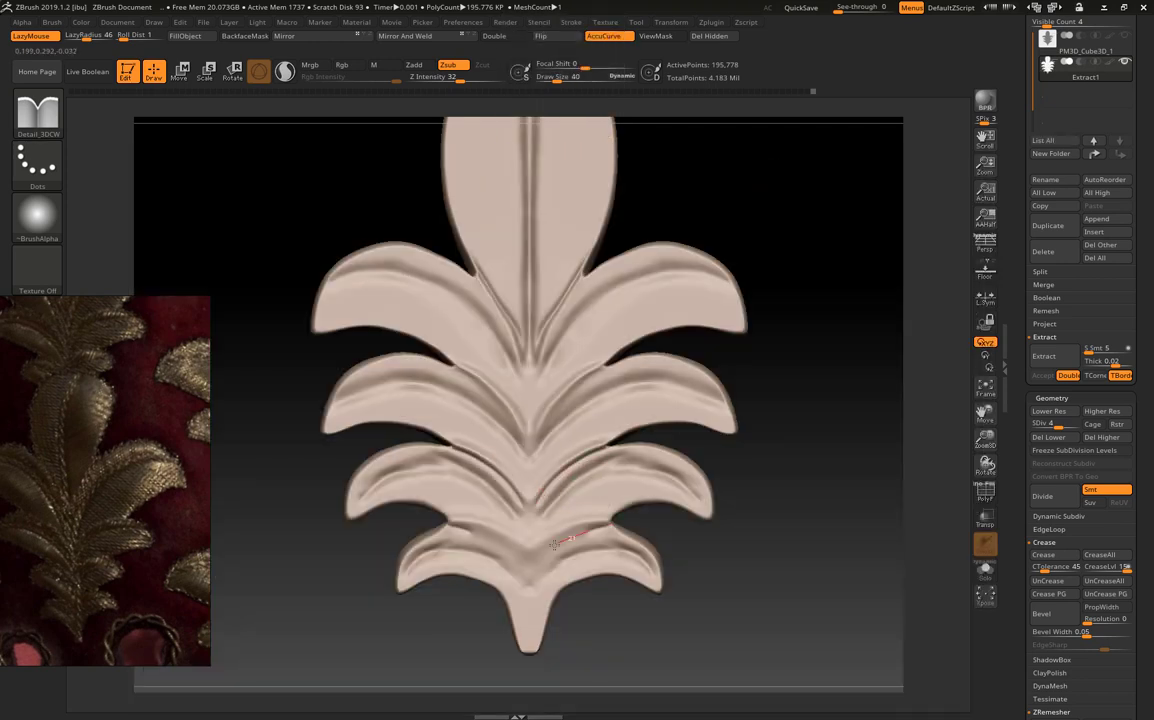
mouse_move(457, 409)
left_mouse_down()
mouse_move(600, 409)
mouse_move(788, 440)
left_mouse_up()
mouse_move(533, 425)
left_mouse_down()
mouse_move(548, 372)
mouse_move(600, 312)
left_mouse_up()
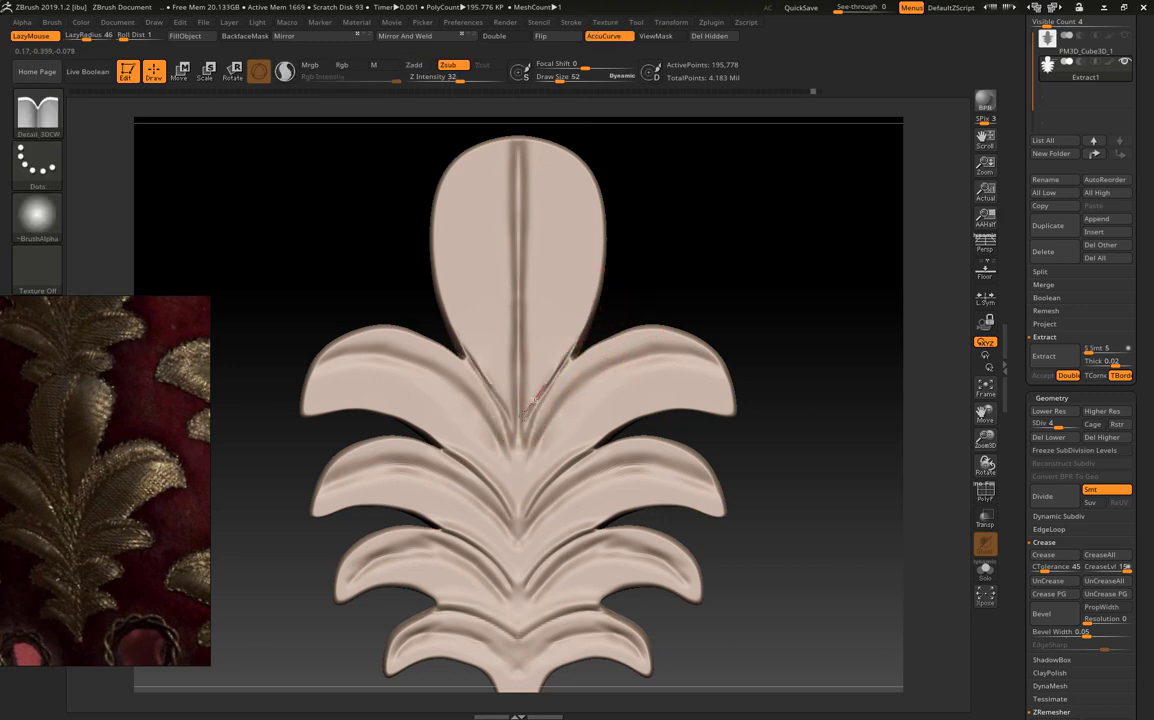
mouse_move(811, 386)
left_mouse_down("alt")
mouse_move(729, 442)
mouse_move(586, 459)
mouse_move(505, 352)
left_mouse_up("alt")
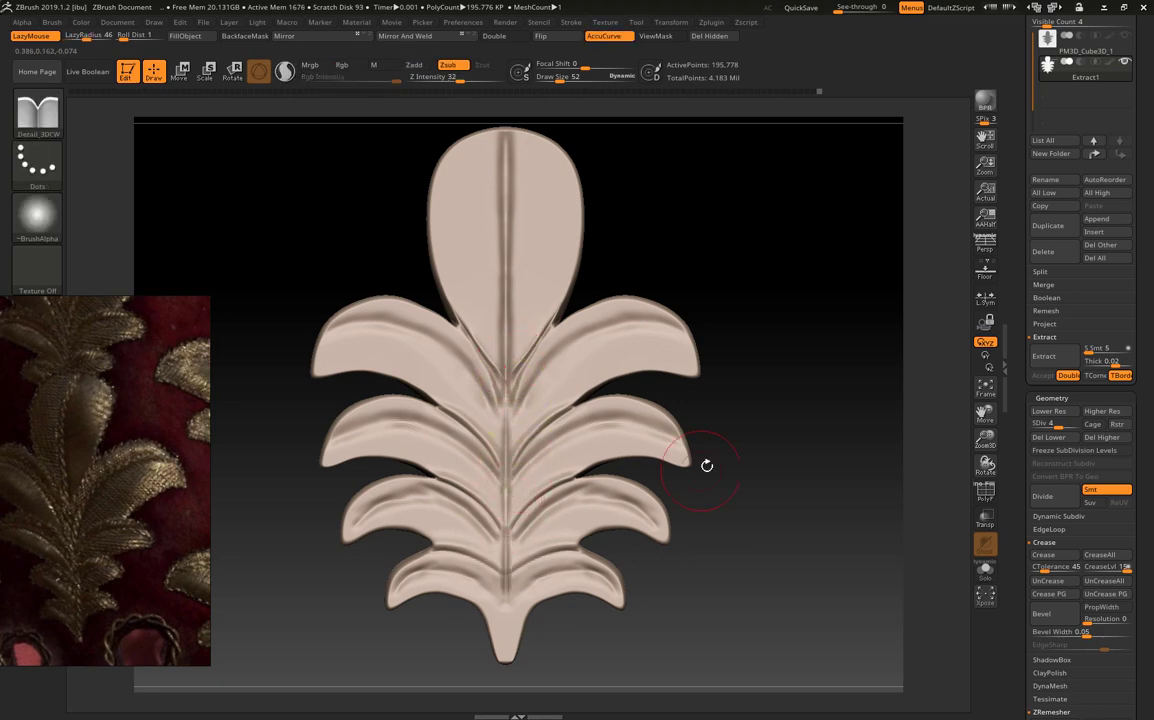
mouse_move(502, 604)
left_mouse_down()
mouse_move(520, 536)
mouse_move(508, 642)
left_mouse_up()
mouse_move(505, 640)
right_mouse_down("ctrl")
mouse_move(760, 489)
mouse_move(484, 327)
right_mouse_up("ctrl")
left_click(570, 22)
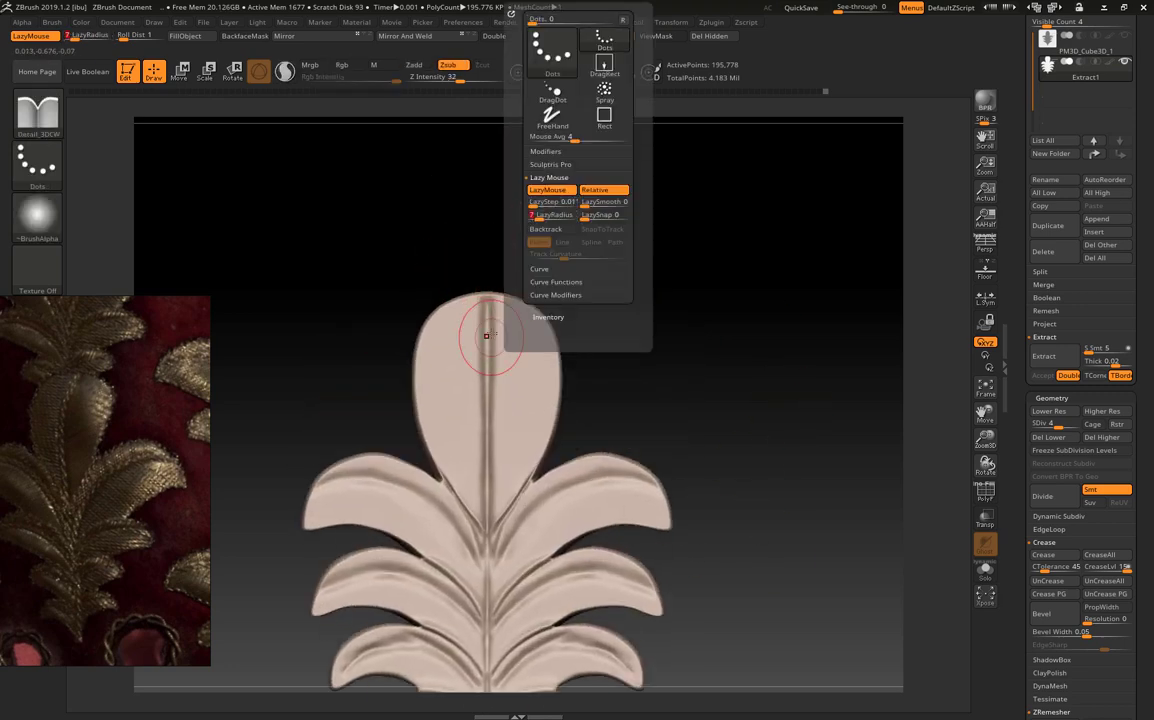
- Set the stroke LazyRadius to 7 and frame the leaf model
mouse_move(554, 309)
right_mouse_down("ctrl")
mouse_move(703, 258)
mouse_move(721, 276)
right_mouse_up("ctrl")
key("f")
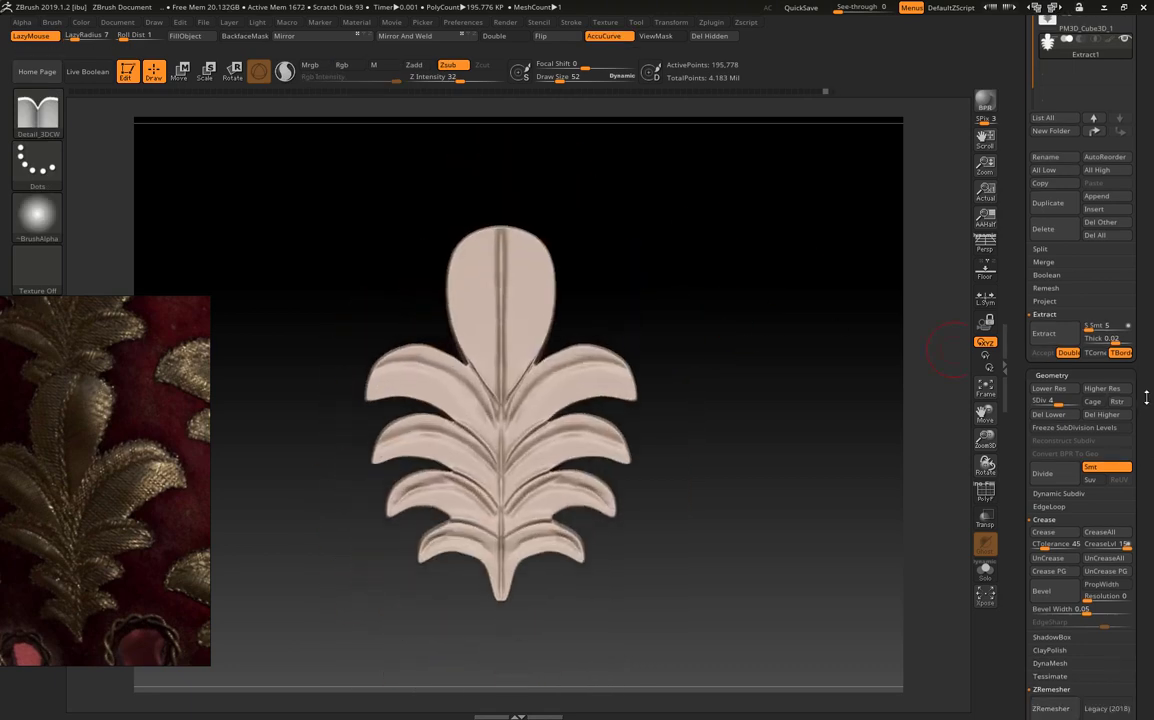
scroll(1080, 410, "down", 3)
scroll(1080, 410, "down", 3)
scroll(1080, 410, "down", 3)
scroll(1062, 417, "down", 2)
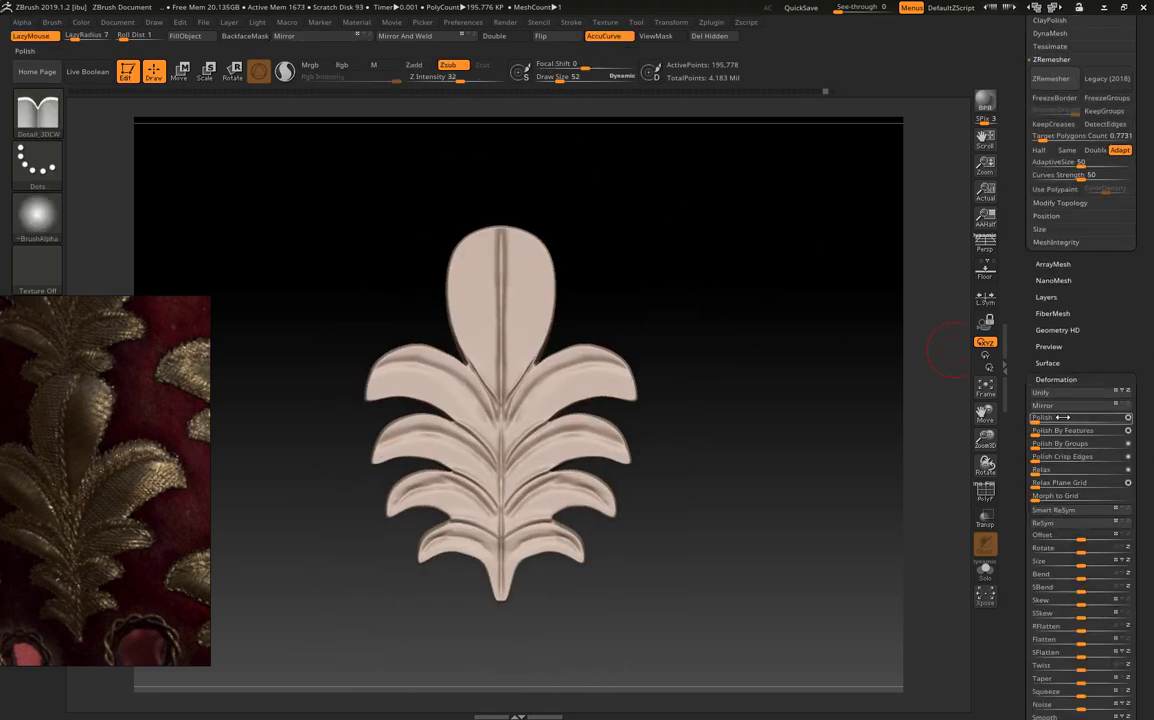
right_click_drag(880, 370, 772, 421, "ctrl")
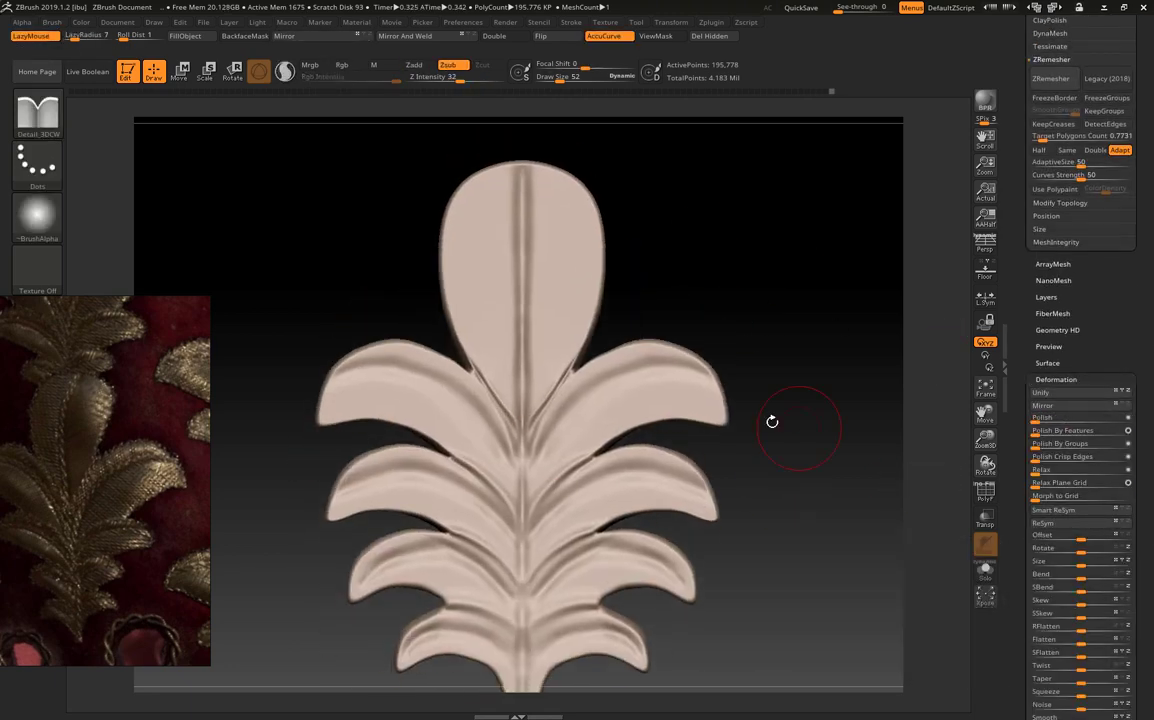
- Smooth away a stray mark on the upper right leaf and carve mirrored veins at the top leaf's tip
left_click_drag(549, 438, 620, 374)
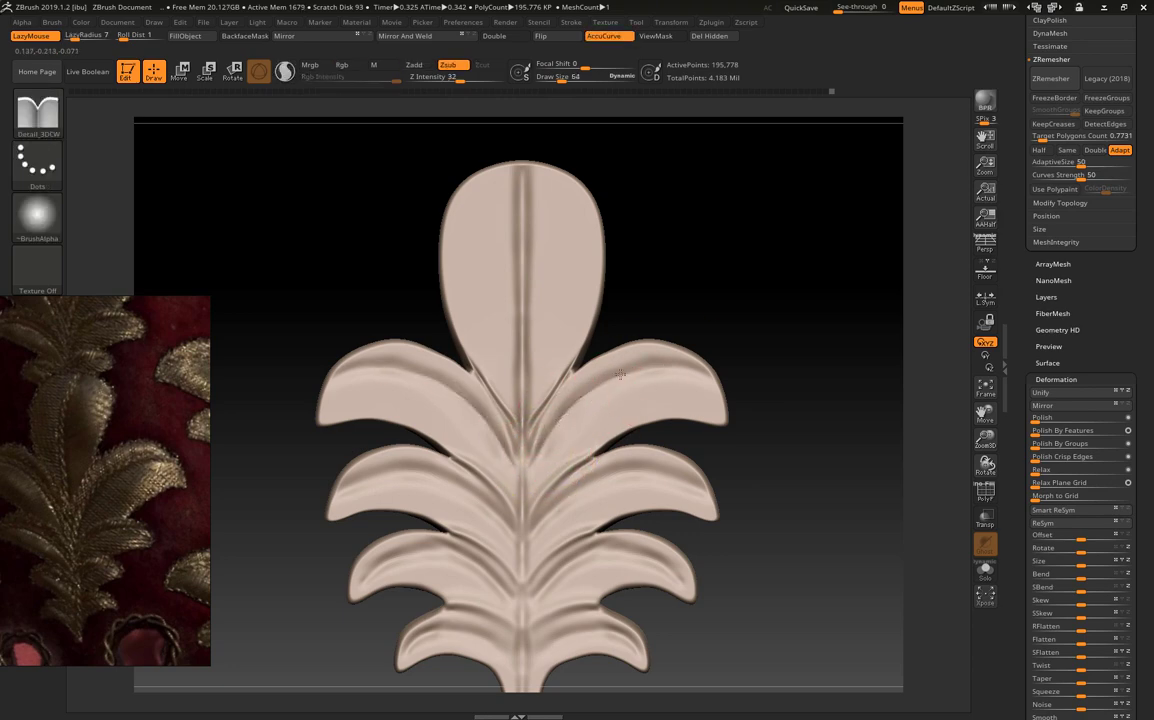
left_click_drag(708, 374, 602, 373, "shift")
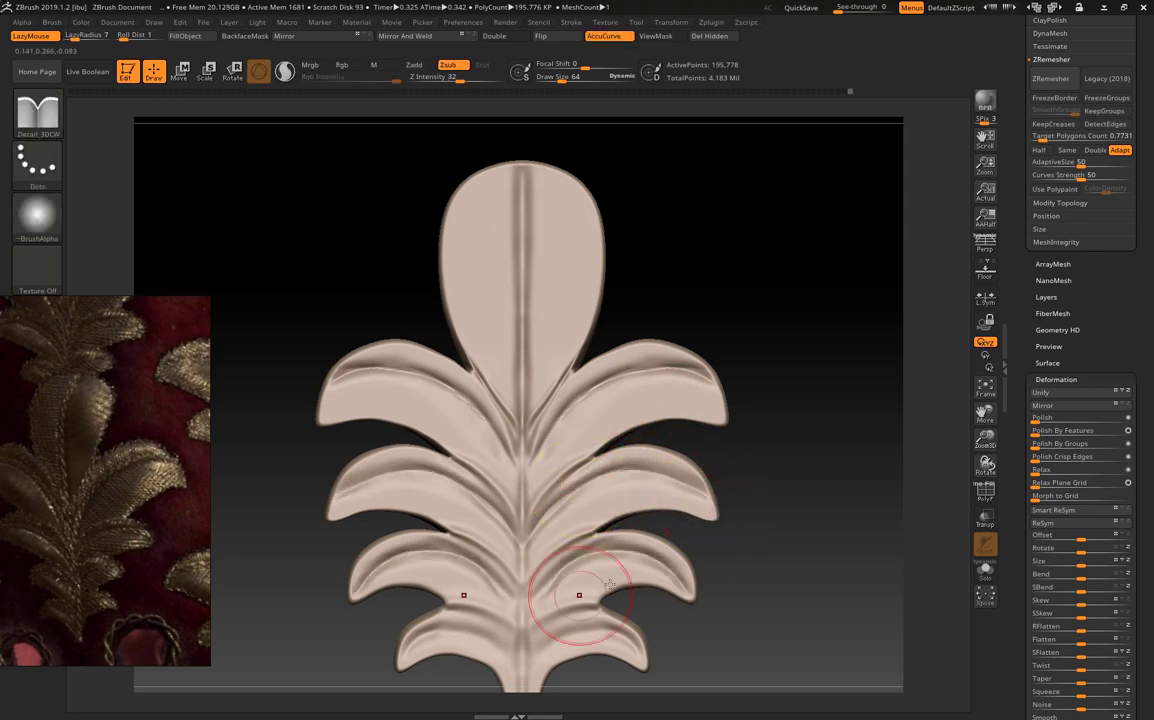
right_click_drag(610, 585, 620, 476, "alt")
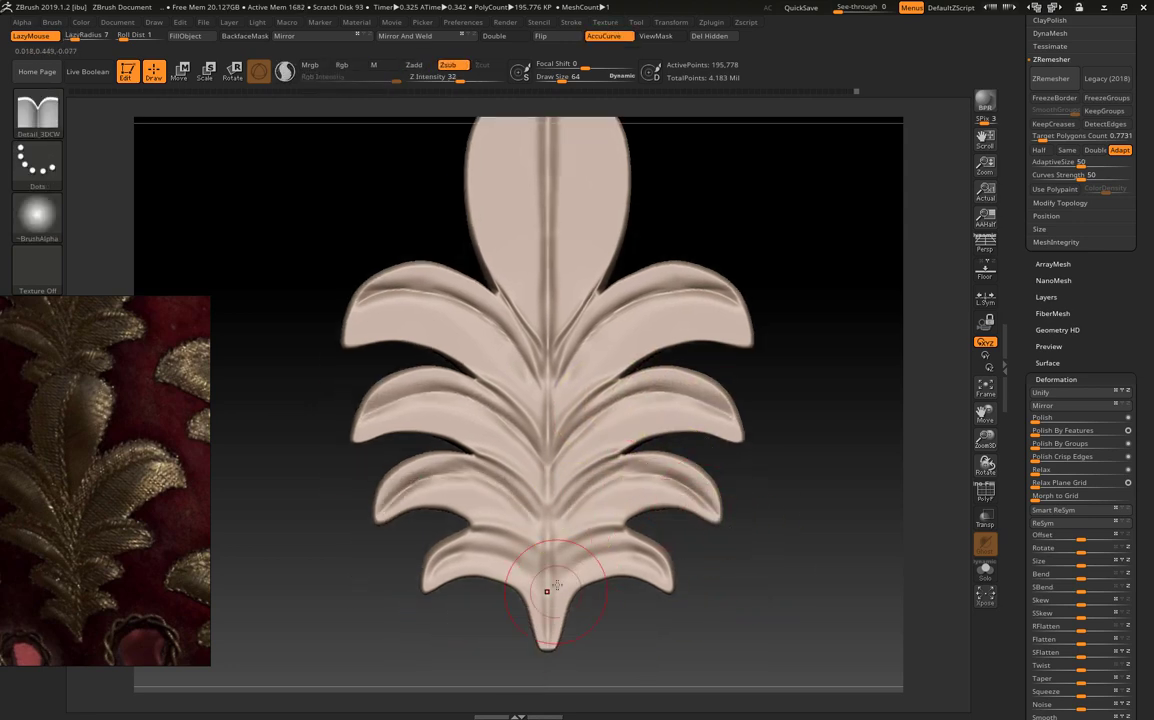
mouse_move(668, 573)
right_mouse_down("alt")
mouse_move(807, 527)
mouse_move(700, 430)
right_mouse_up("alt")
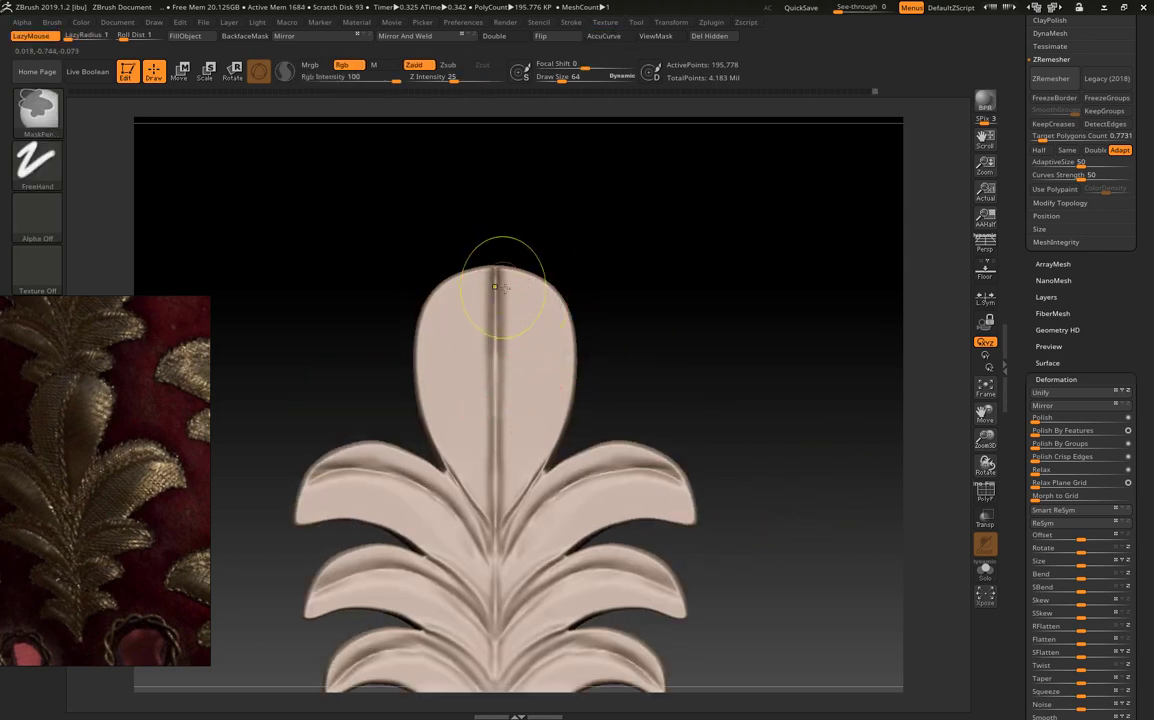
left_click_drag(505, 281, 598, 322)
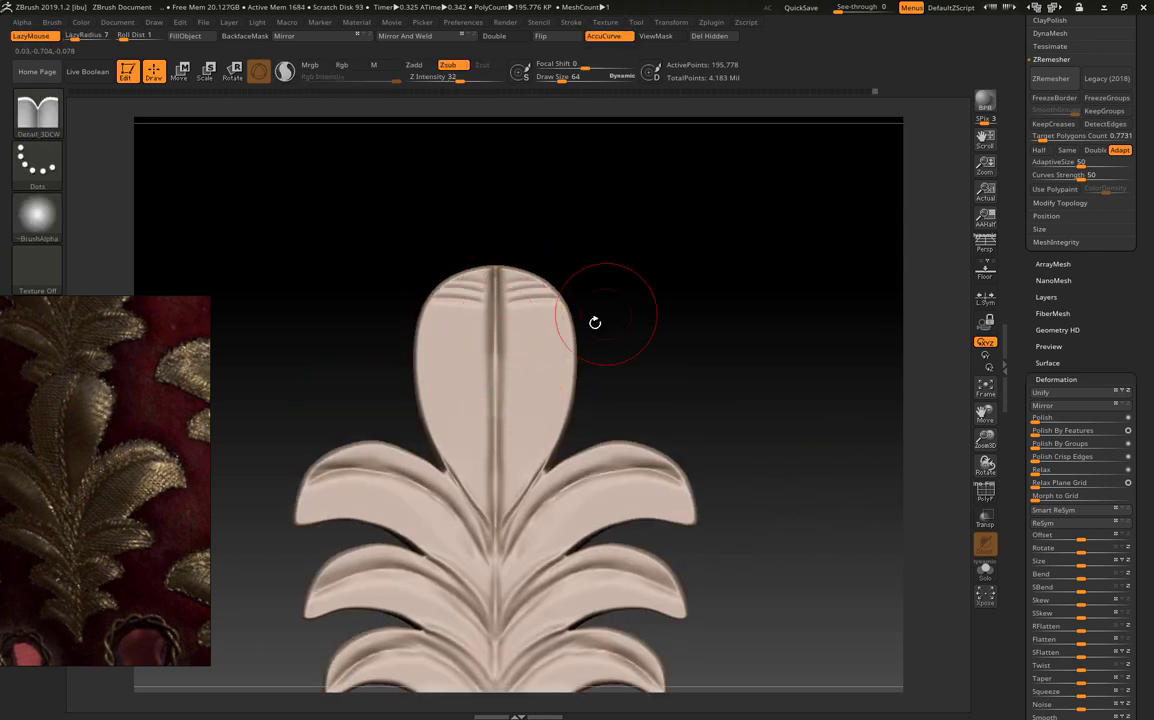
- Carve more mirrored vein grooves down the length of the top leaf
left_click_drag(507, 305, 572, 328)
mouse_move(509, 346)
left_mouse_down()
mouse_move(600, 350)
mouse_move(489, 361)
mouse_move(523, 393)
mouse_move(613, 406)
mouse_move(603, 424)
mouse_move(614, 398)
left_mouse_up()
mouse_move(507, 425)
left_mouse_down()
mouse_move(574, 450)
mouse_move(614, 440)
left_mouse_up()
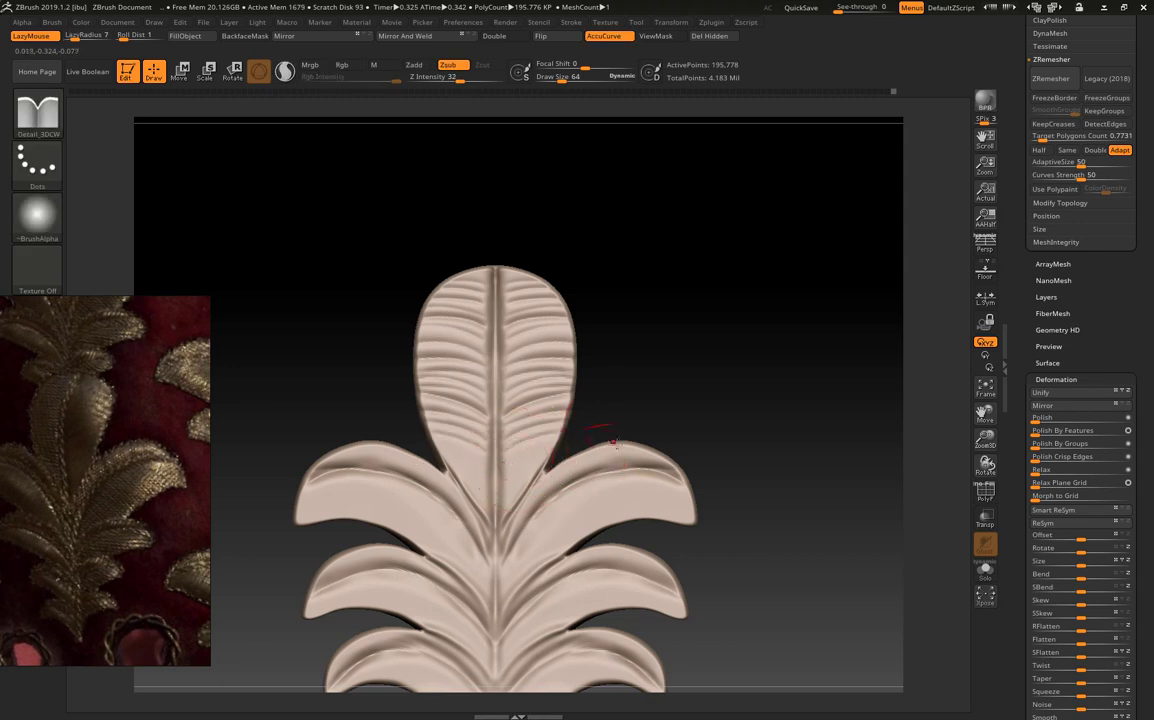
- Carve mirrored vein grooves across the side leaves and soften the groove near the central stem
mouse_move(567, 489)
right_mouse_down("ctrl")
mouse_move(700, 412)
mouse_move(510, 405)
right_mouse_up("ctrl")
mouse_move(547, 435)
left_mouse_down()
mouse_move(587, 389)
mouse_move(528, 463)
left_mouse_up()
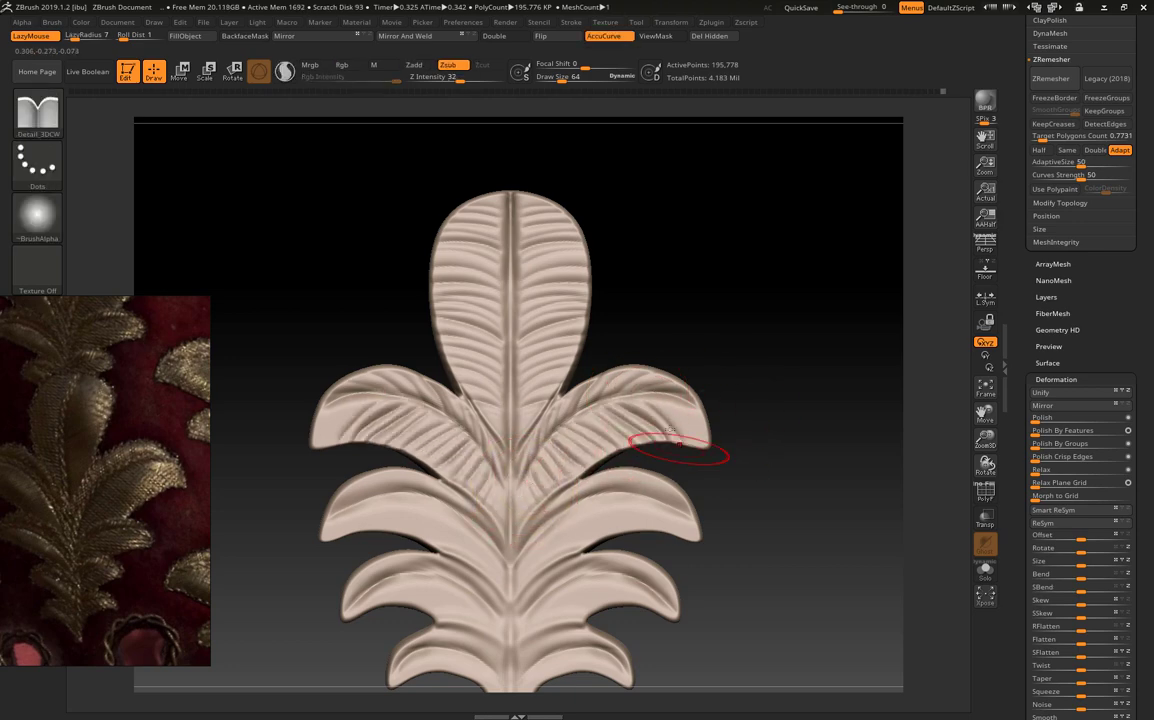
left_click_drag(542, 477, 700, 456)
mouse_move(700, 456)
right_mouse_down("ctrl")
mouse_move(734, 452)
mouse_move(480, 370)
right_mouse_up("ctrl")
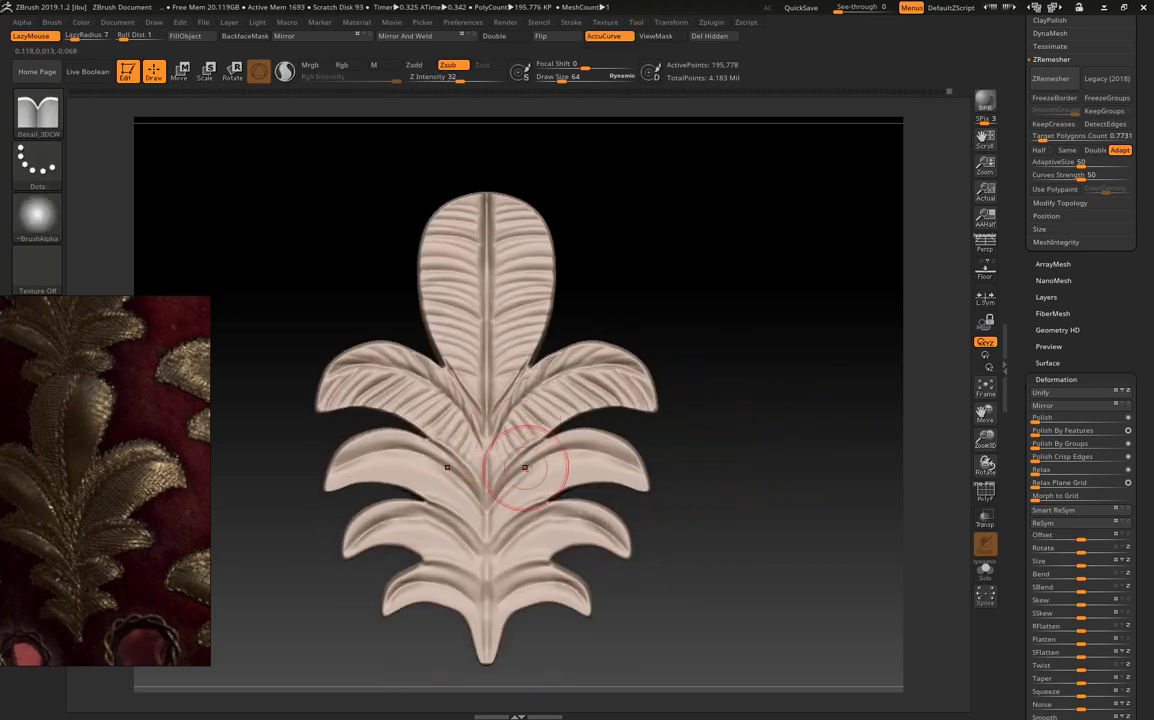
left_click_drag(535, 449, 563, 435)
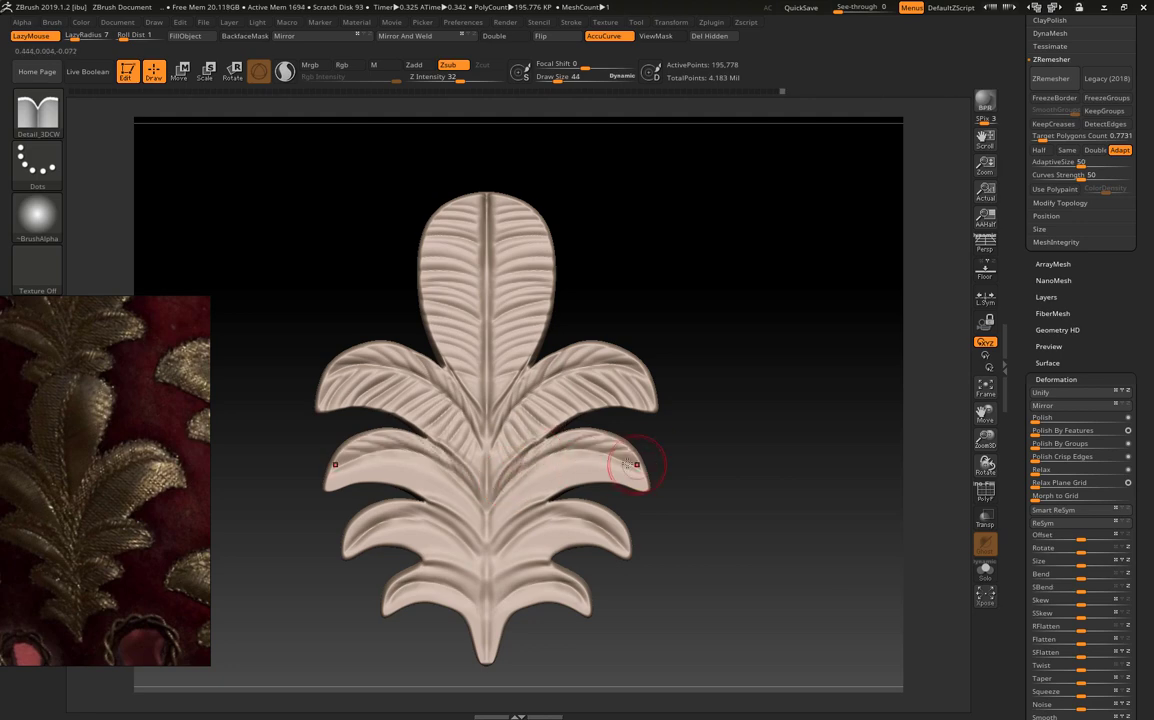
left_click_drag(497, 511, 508, 521, "shift")
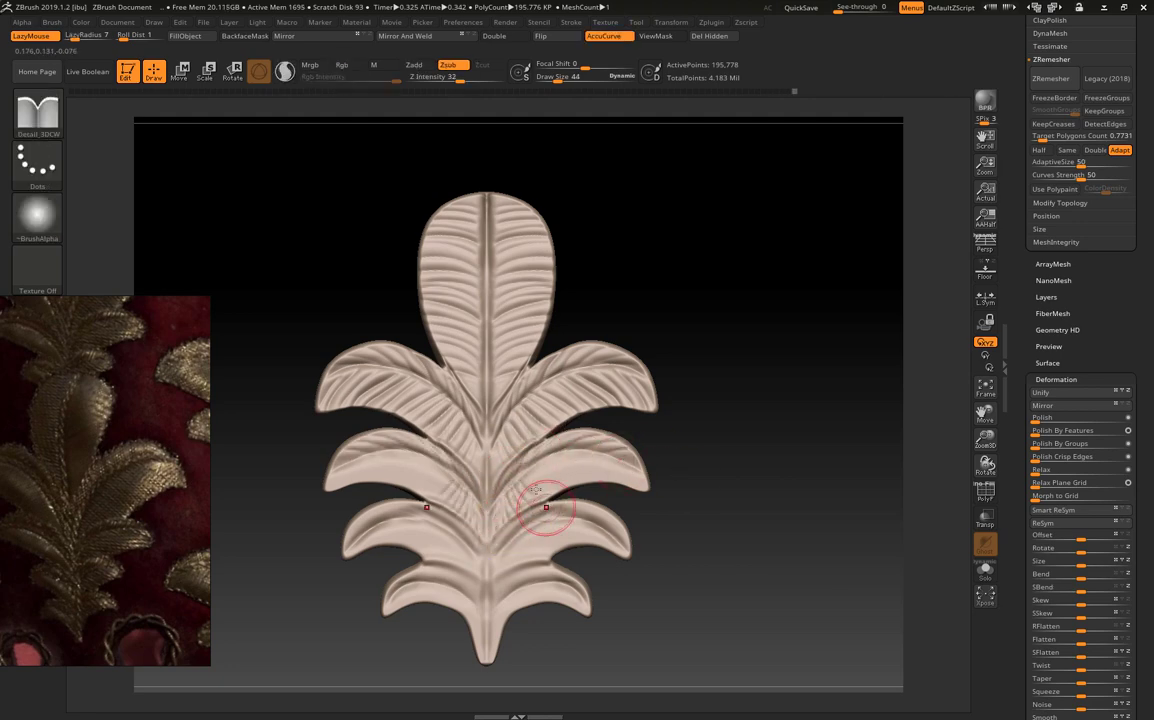
- Rotate, pan and zoom around the ornament to inspect the veins on every leaf
mouse_move(632, 470)
left_mouse_down()
mouse_move(850, 486)
mouse_move(490, 486)
left_mouse_up()
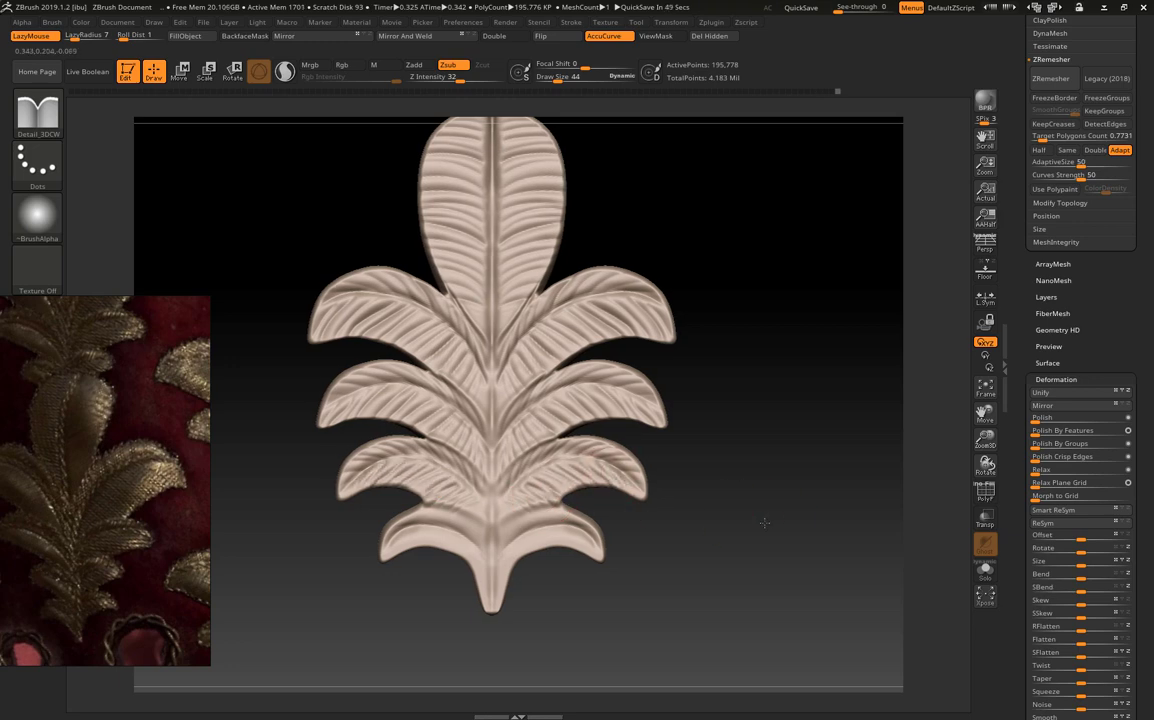
right_click_drag(600, 512, 522, 527)
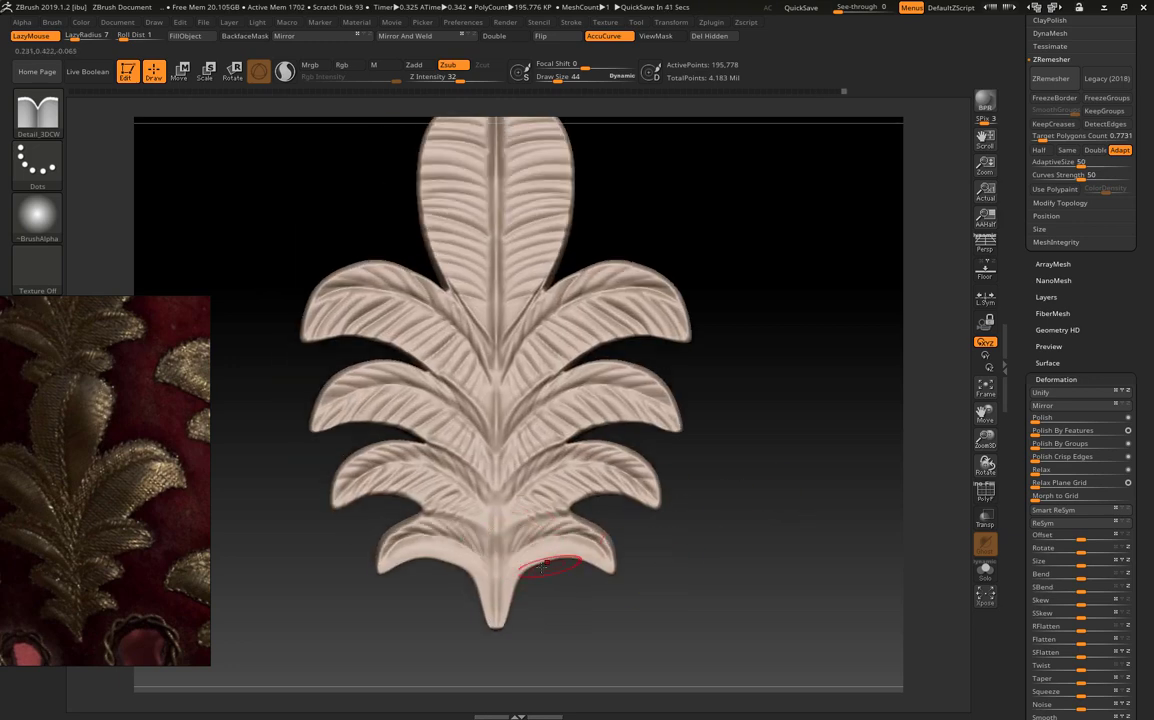
left_click_drag(600, 570, 593, 585)
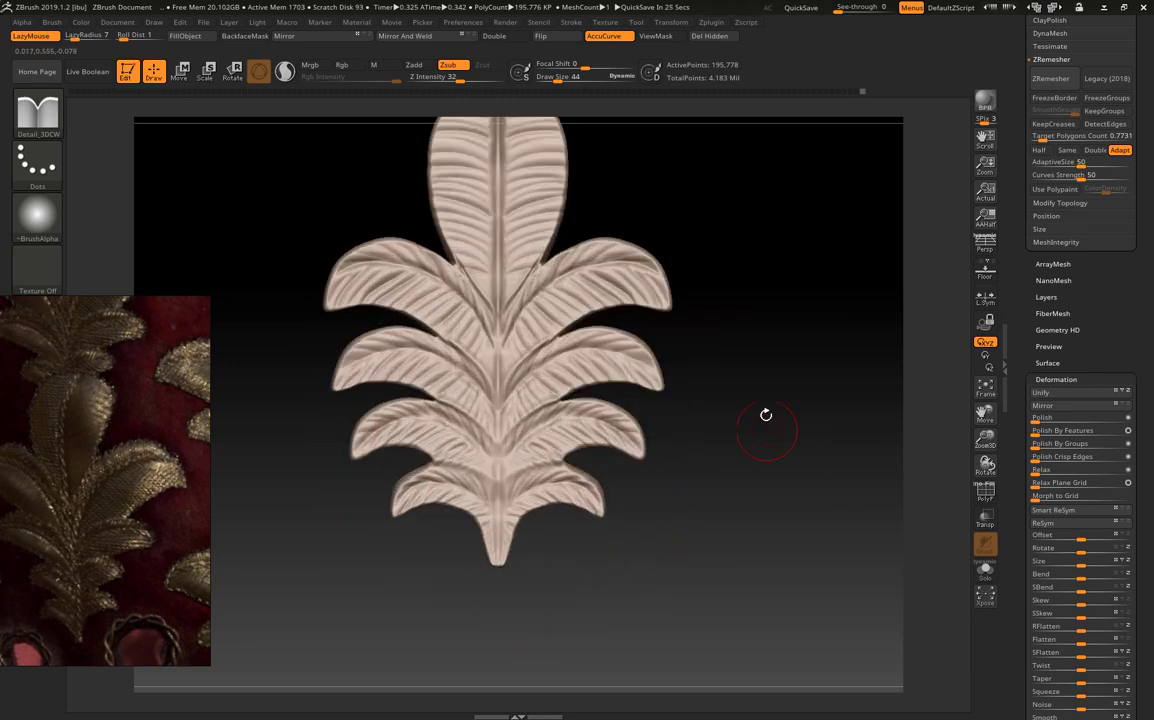
right_click_drag(765, 417, 485, 514, "ctrl")
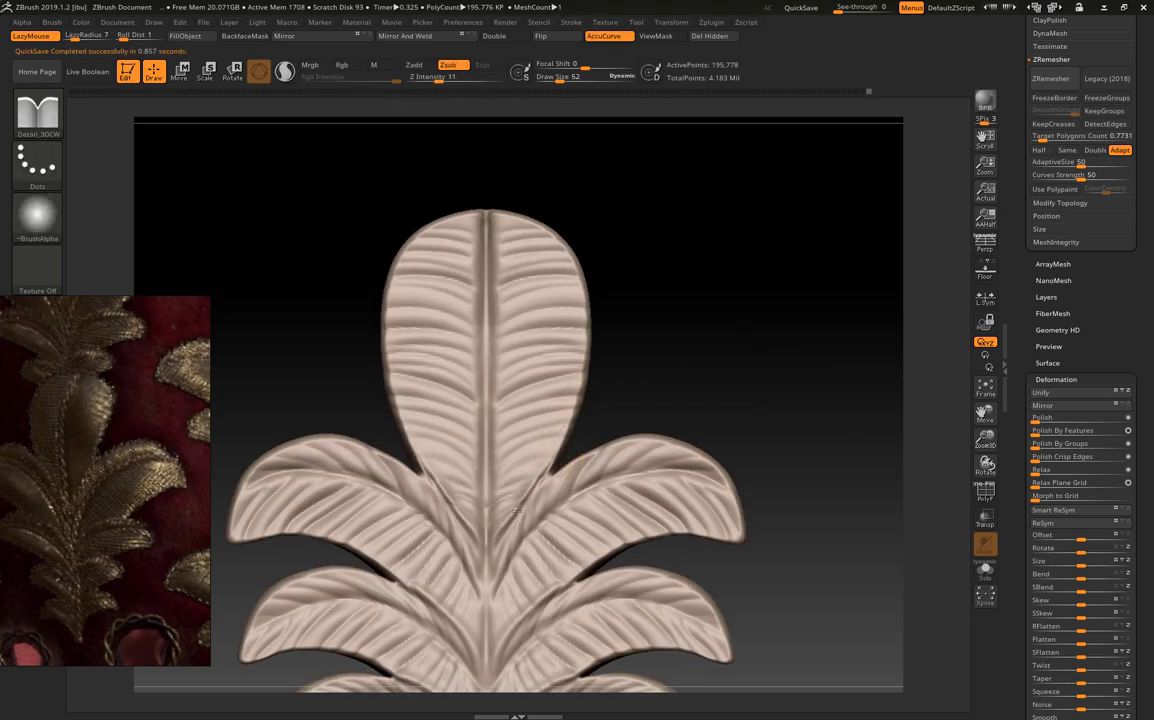
right_click_drag(665, 484, 601, 445, "alt")
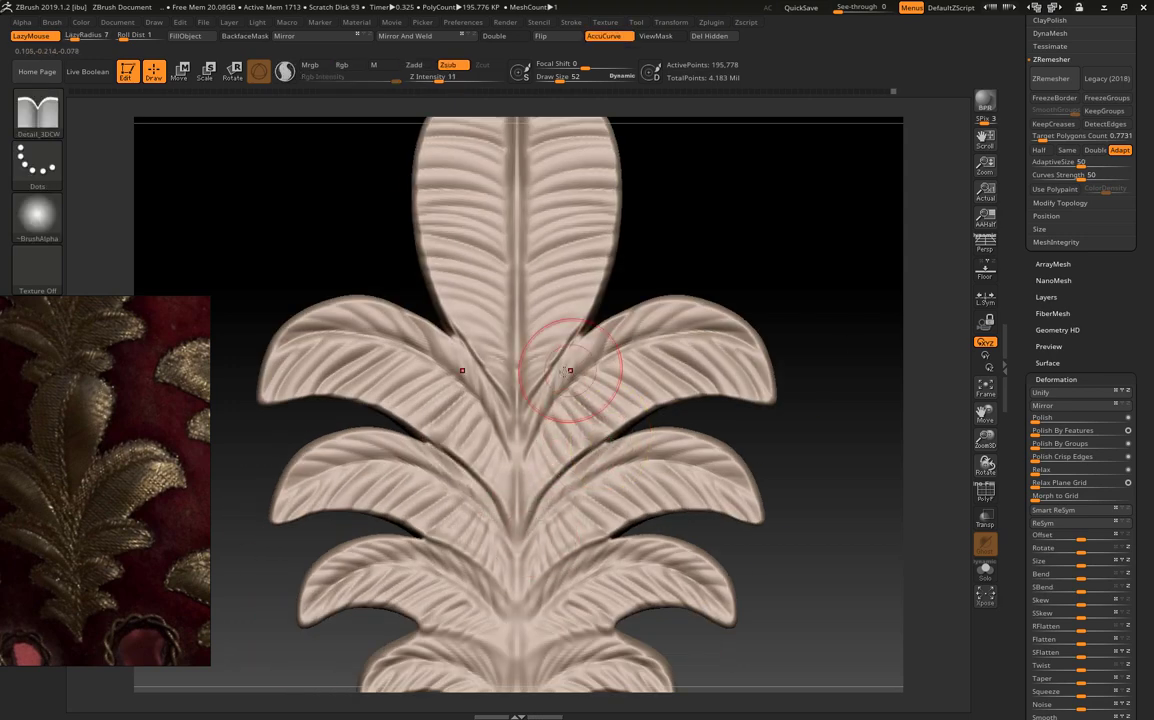
mouse_move(600, 316)
right_mouse_down("alt")
mouse_move(765, 443)
mouse_move(546, 526)
right_mouse_up("alt")
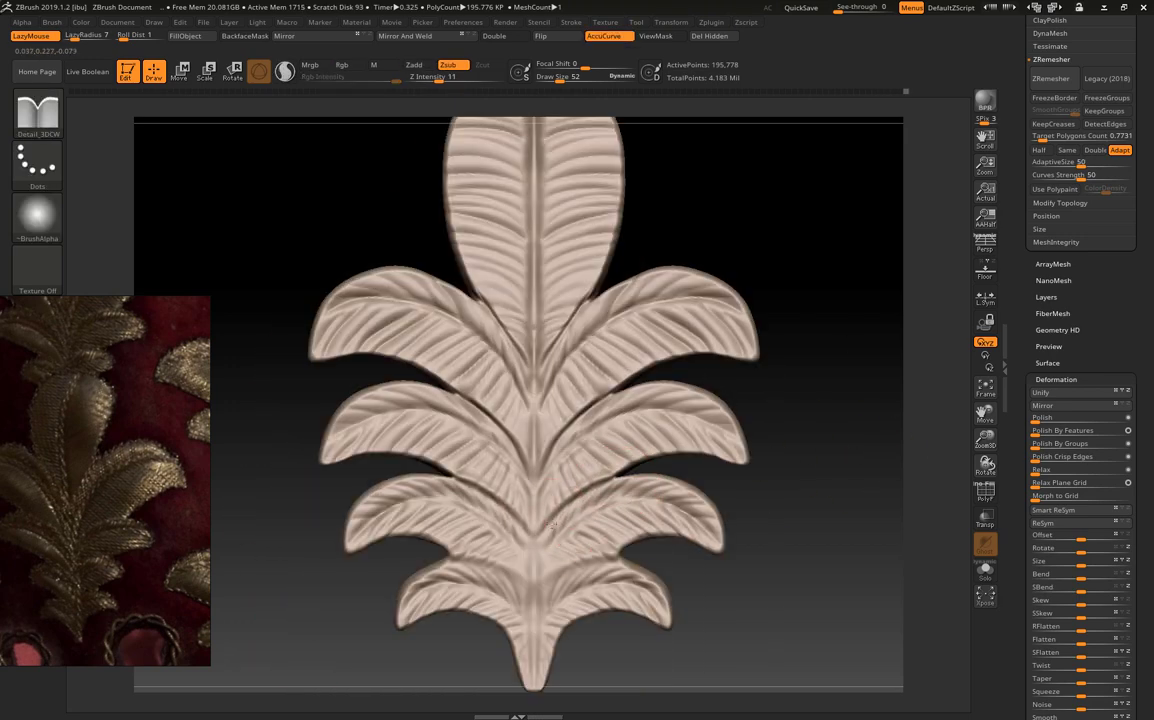
right_click_drag(678, 458, 586, 486, "alt")
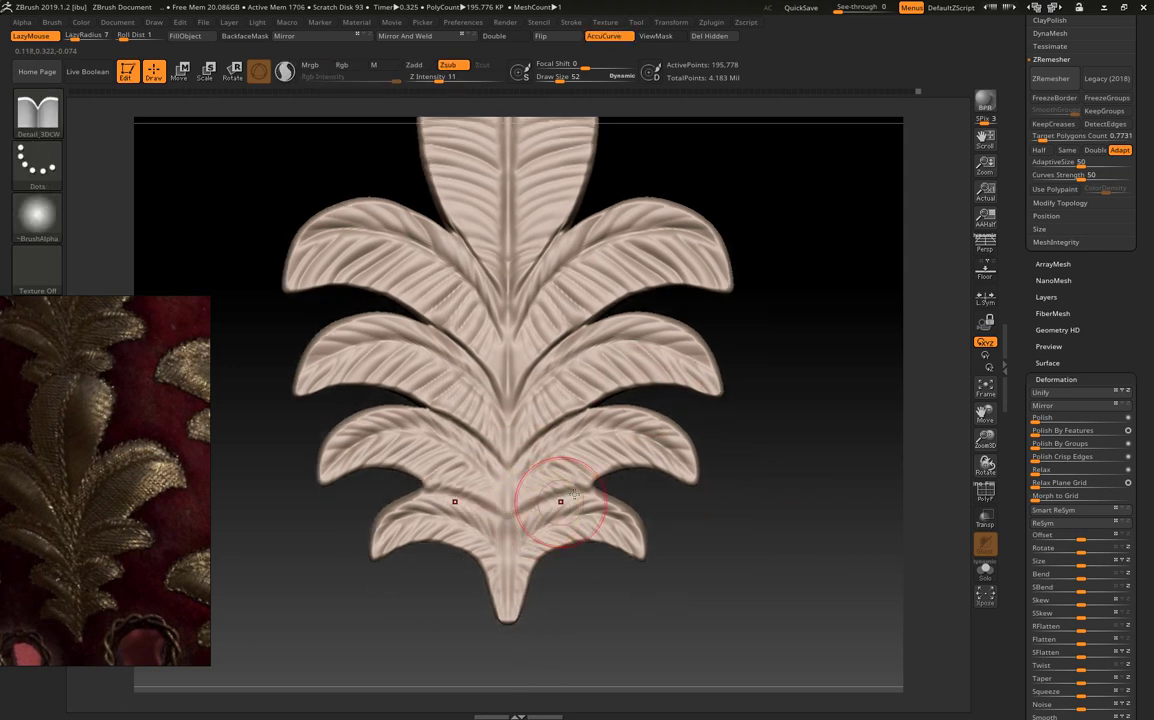
mouse_move(551, 498)
right_mouse_down("alt")
mouse_move(773, 489)
mouse_move(569, 518)
mouse_move(553, 433)
right_mouse_up("alt")
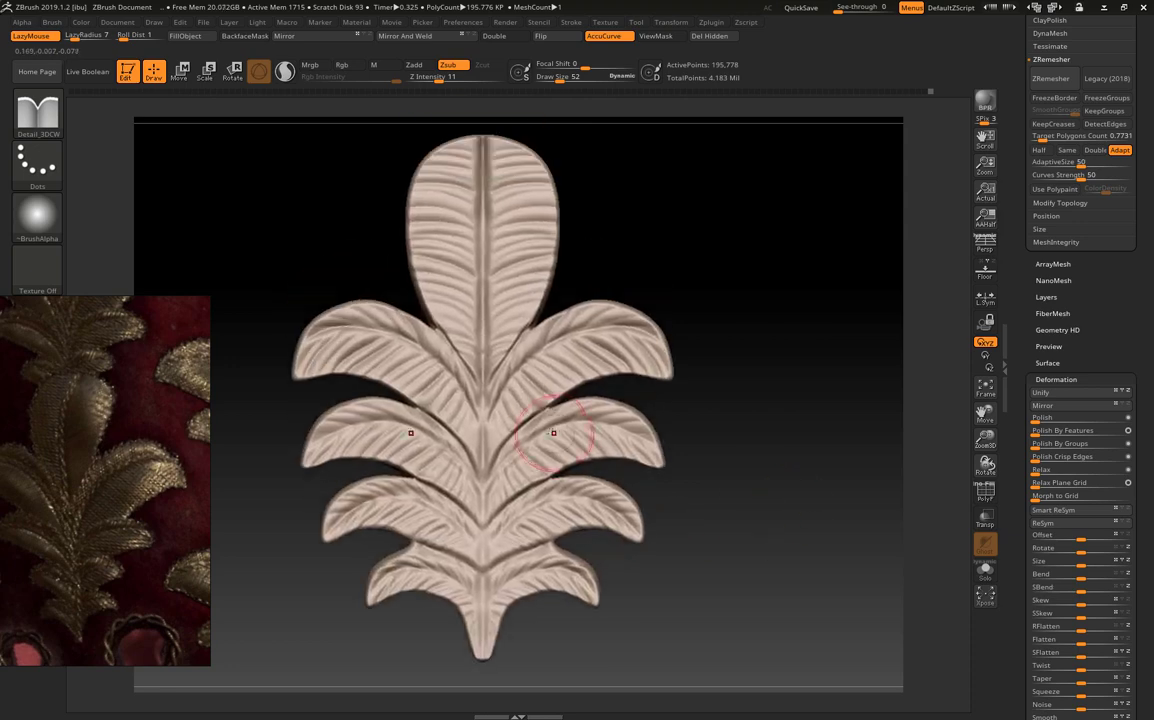
key("b")
key("m")
key("v")
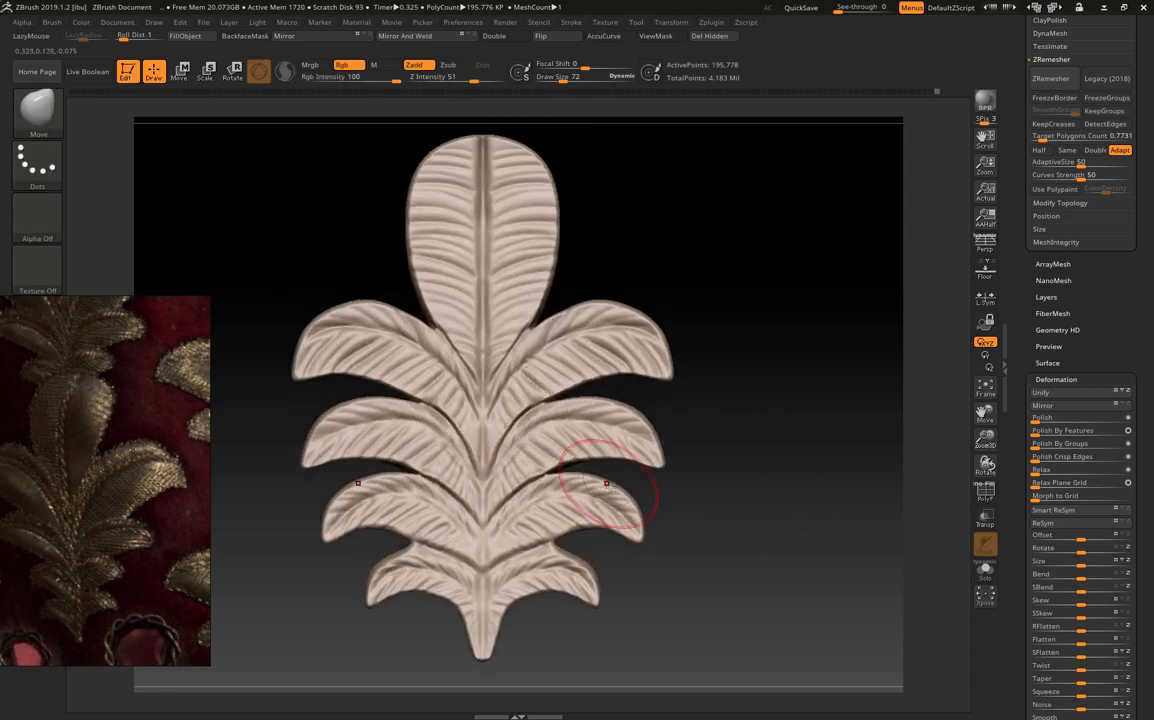
- Deepen the groove along the lower leaf edge with a carving brush
key("b")
key("s")
key("t")
right_click_drag(528, 489, 580, 540, "alt")
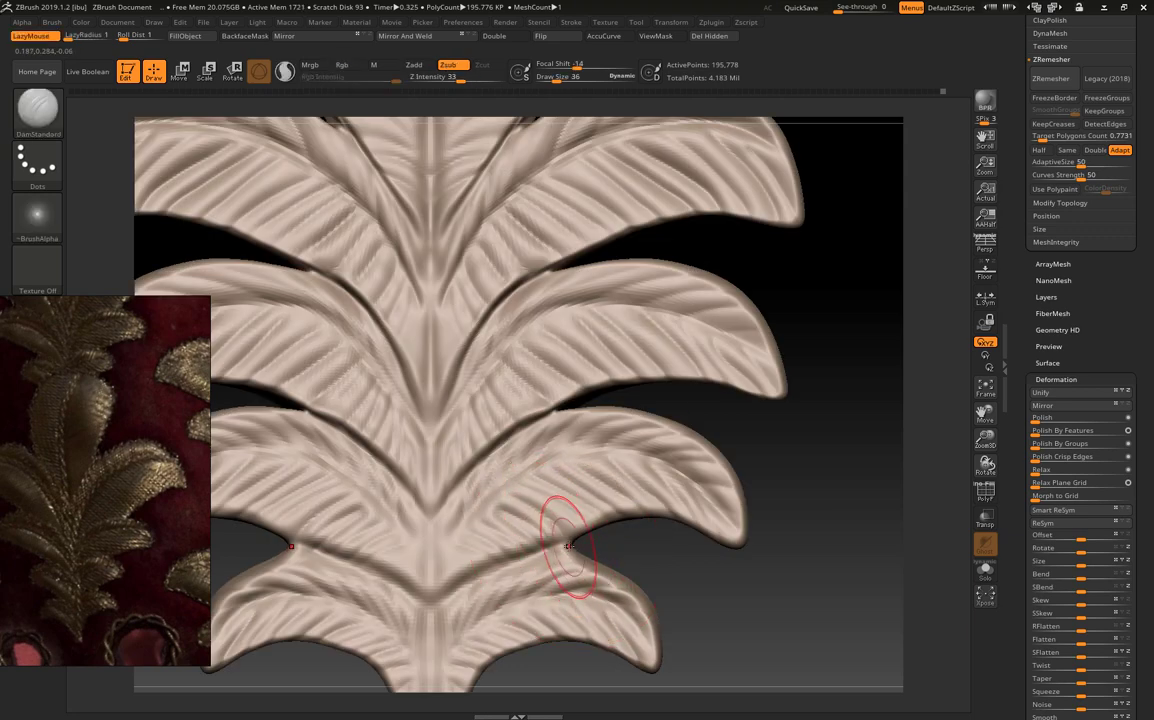
left_click_drag(568, 548, 604, 545)
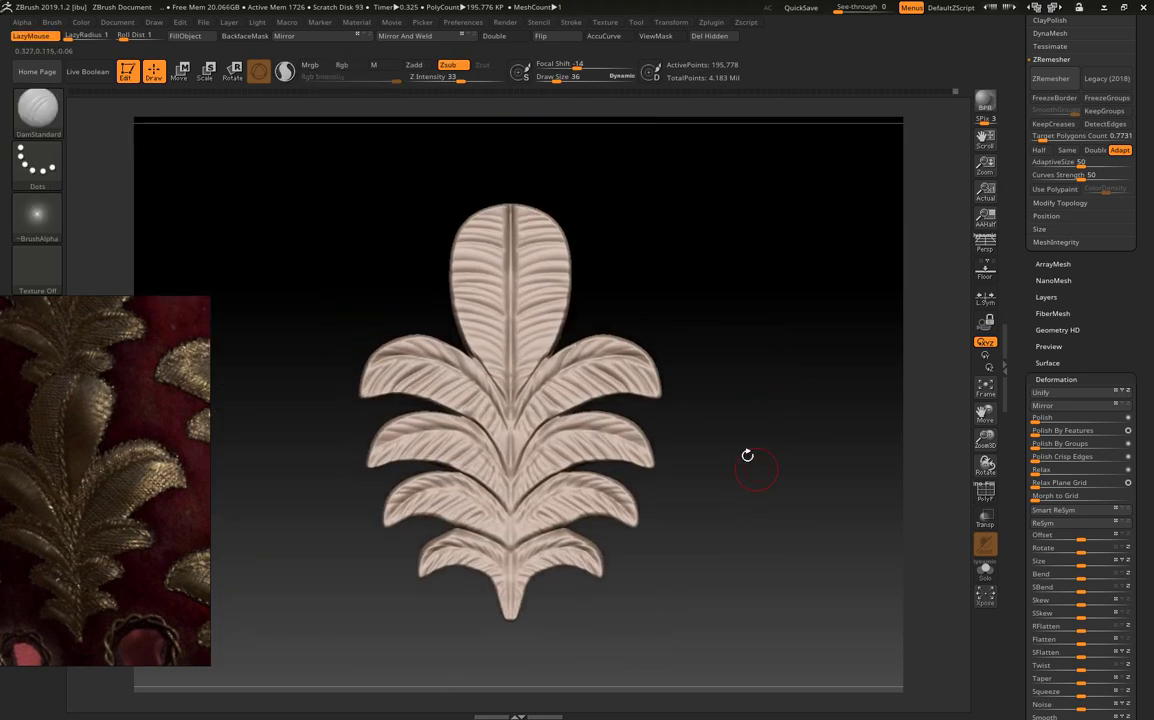
- Frame the model and orbit it edge-on with its spine lying horizontal
key("f")
right_click_drag(747, 455, 512, 428, "alt")
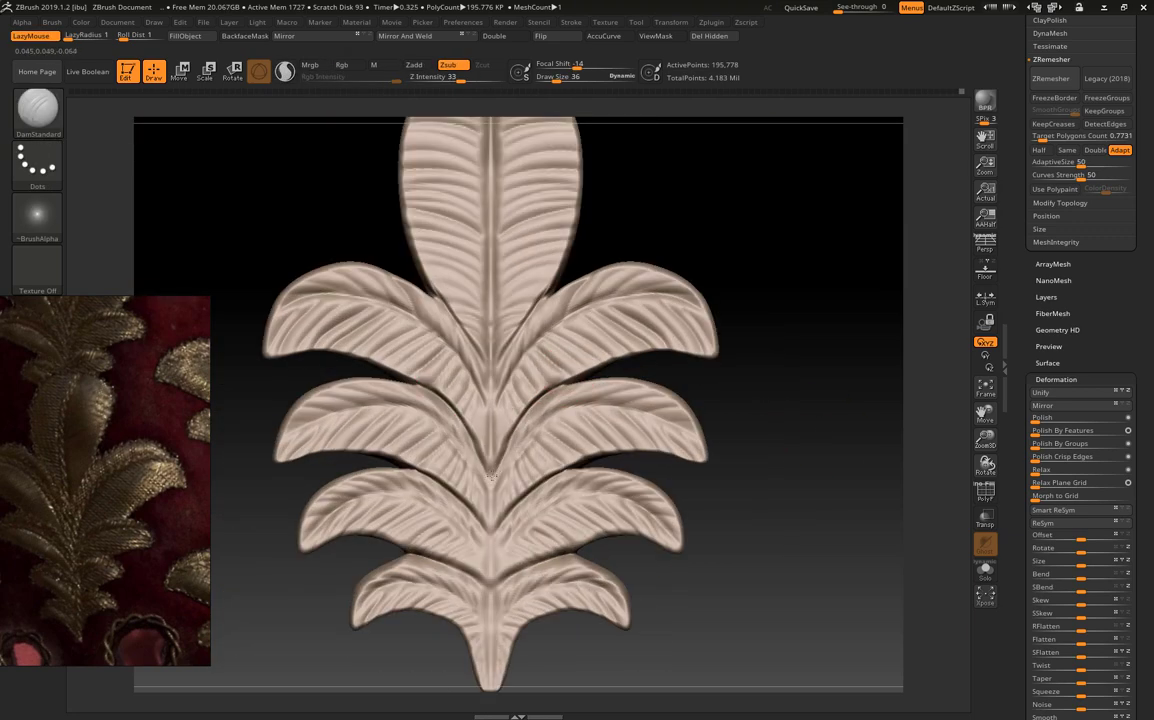
key("f")
mouse_move(677, 392)
right_mouse_down("alt")
mouse_move(561, 368)
mouse_move(507, 475)
right_mouse_up("alt")
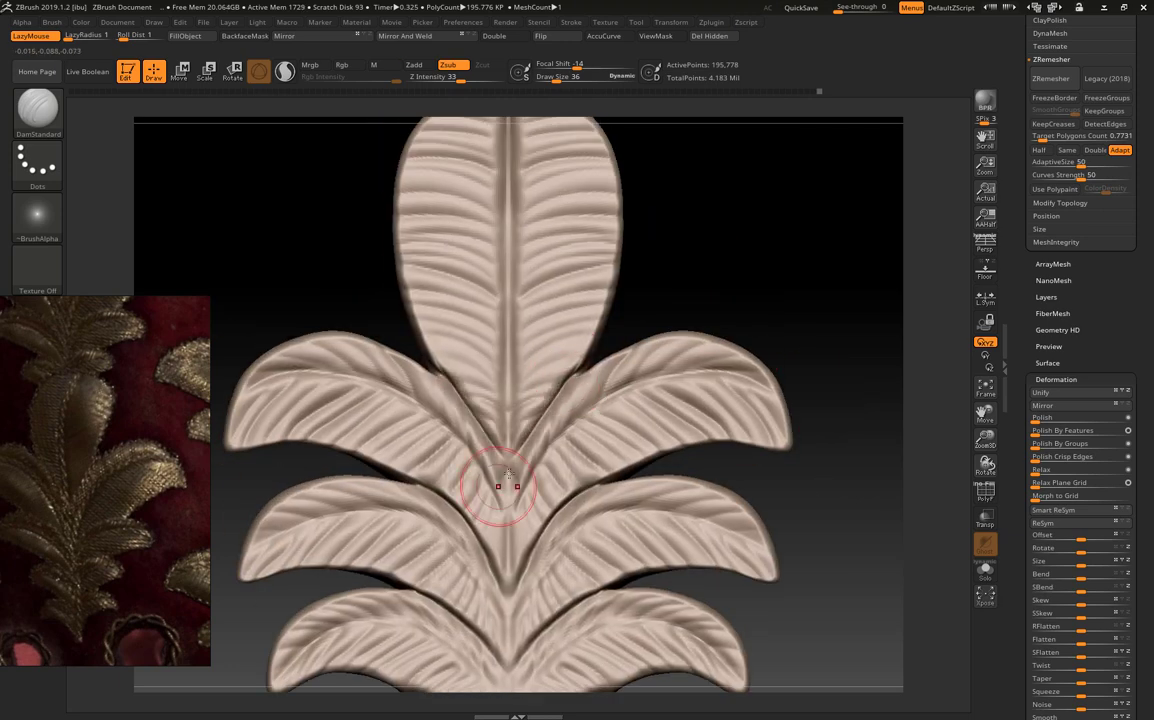
key("ctrl")
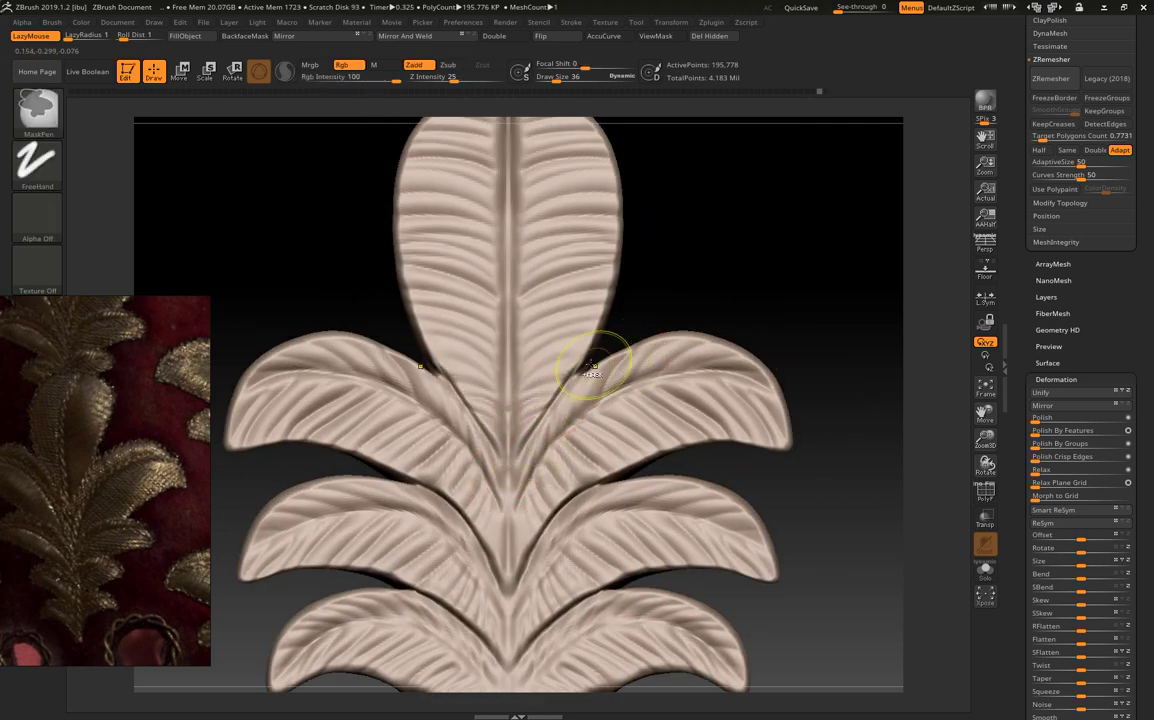
key("ctrl+shift")
key("f")
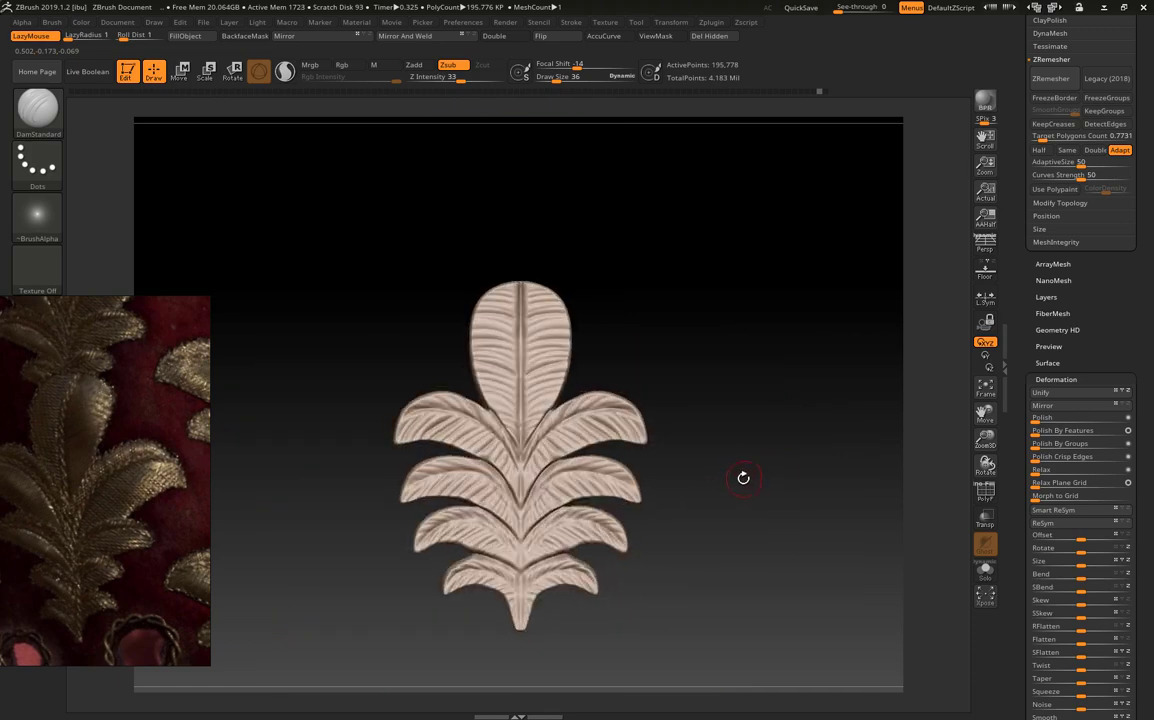
right_click_drag(742, 479, 328, 443)
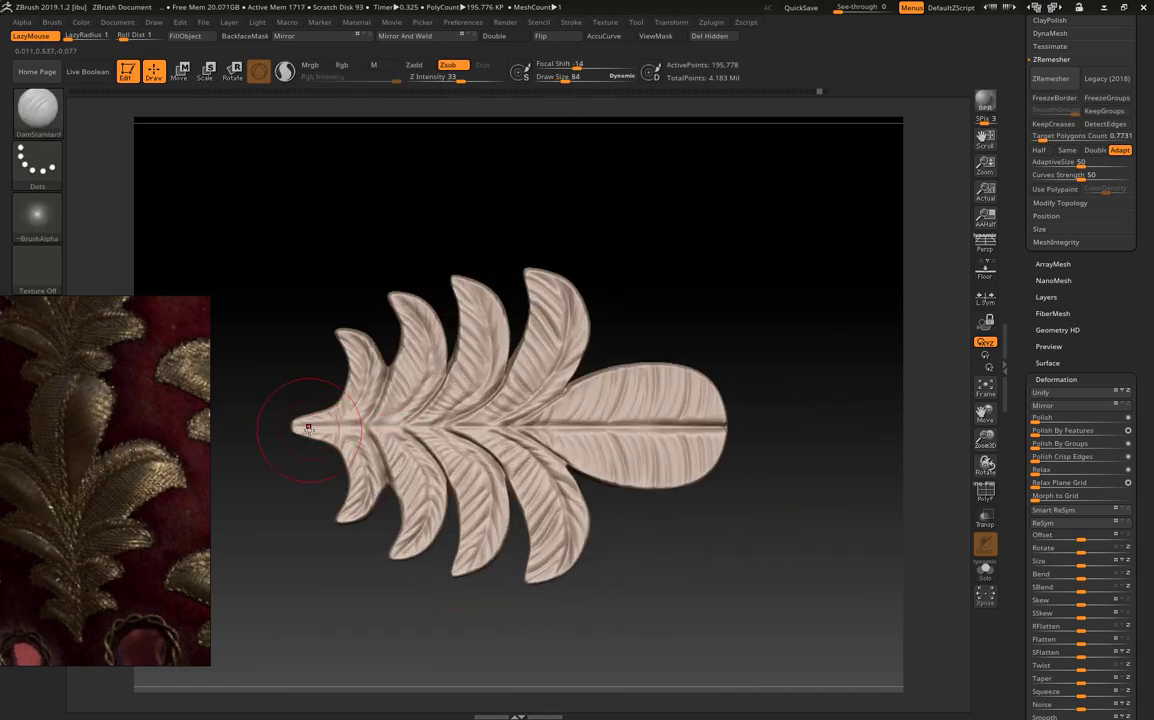
mouse_move(665, 390)
right_mouse_down()
mouse_move(777, 446)
mouse_move(755, 410)
mouse_move(806, 404)
mouse_move(786, 440)
mouse_move(829, 446)
mouse_move(580, 255)
right_mouse_up()
- Reshape the lower side leaves near the base with Move Topological at Draw Size 48
key("b")
key("m")
key("t")
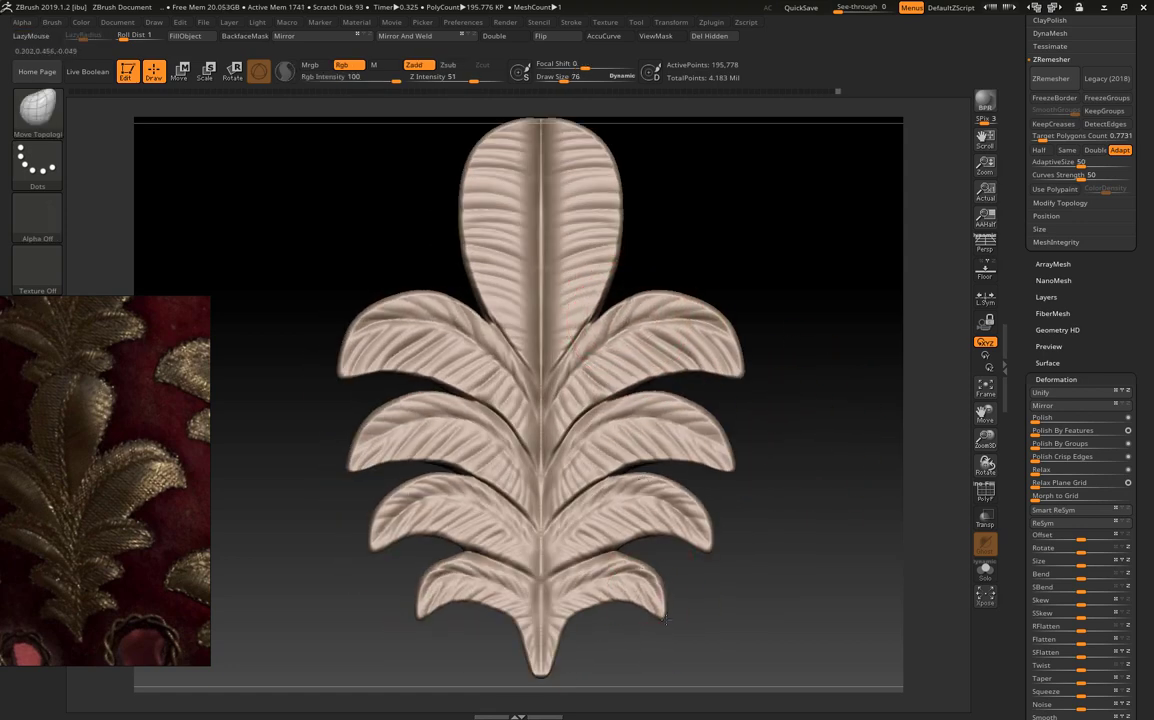
left_click_drag(631, 567, 560, 520)
key("[")
key("[")
key("[")
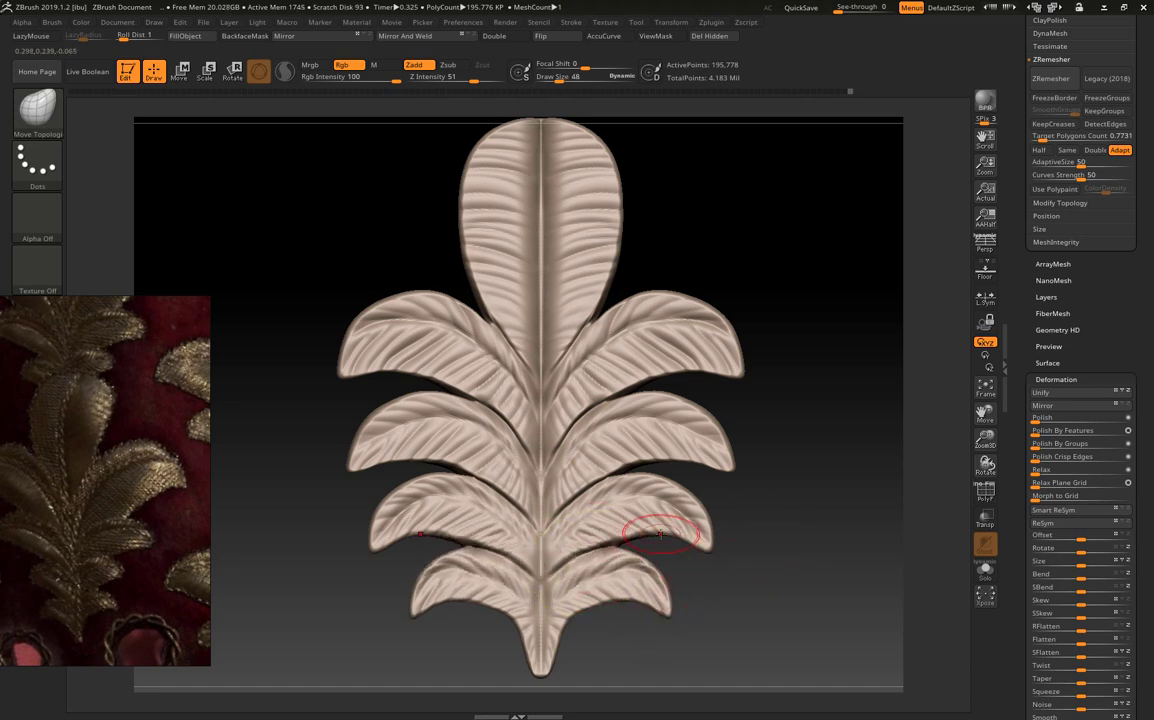
mouse_move(793, 536)
right_mouse_down("ctrl")
mouse_move(744, 536)
mouse_move(731, 521)
right_mouse_up("ctrl")
- Pick the fine detail carving brush and raise Z Intensity from 19 to 23
left_click_drag(669, 262, 524, 438, "shift")
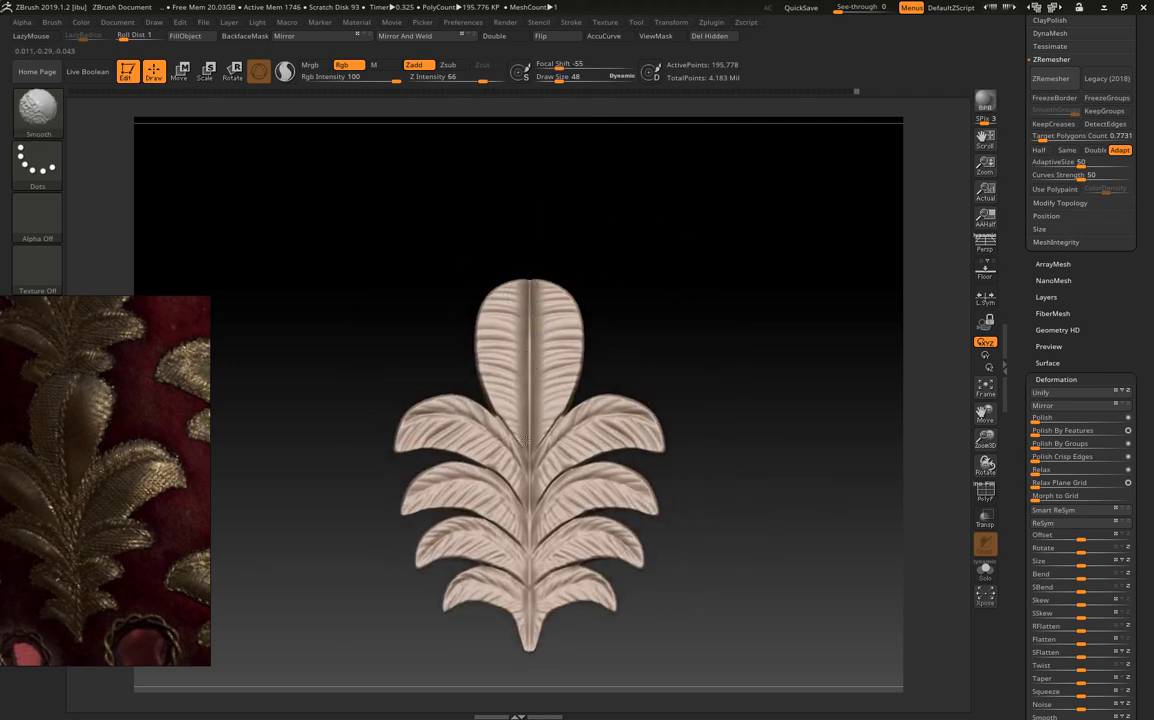
mouse_move(691, 315)
left_mouse_down()
mouse_move(663, 352)
mouse_move(735, 392)
mouse_move(721, 309)
mouse_move(731, 312)
left_mouse_up()
right_click_drag(731, 312, 770, 239, "ctrl")
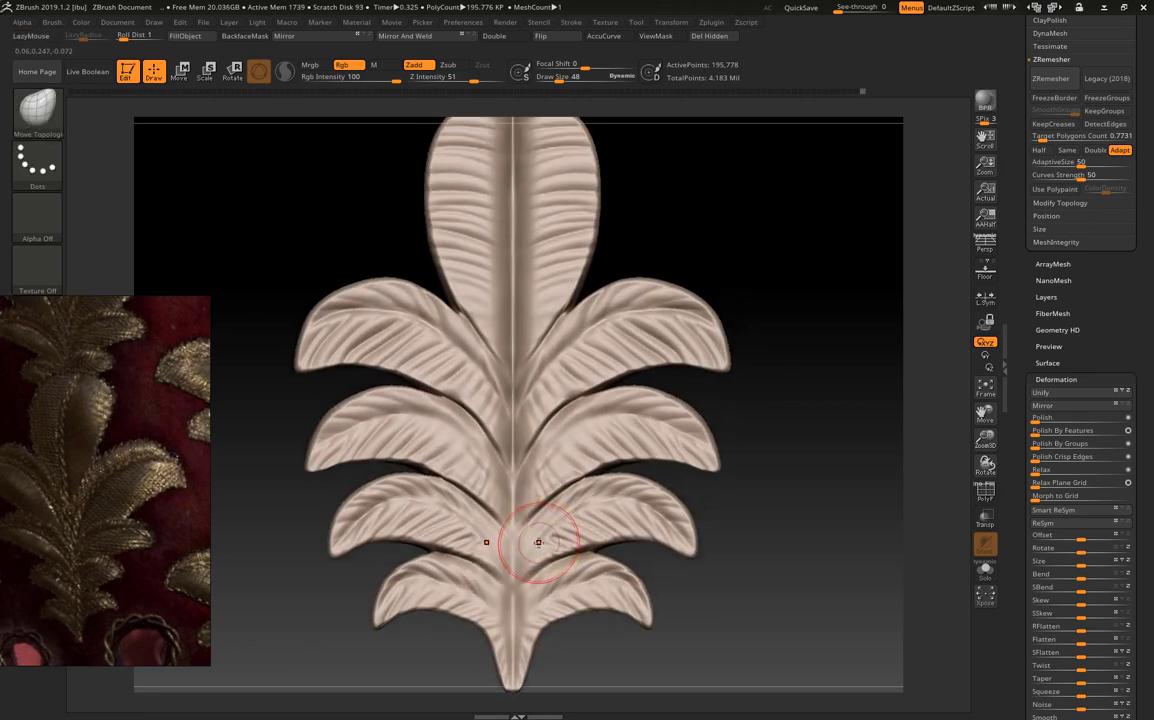
key("b")
left_click(770, 185)
left_click_drag(455, 77, 460, 77)
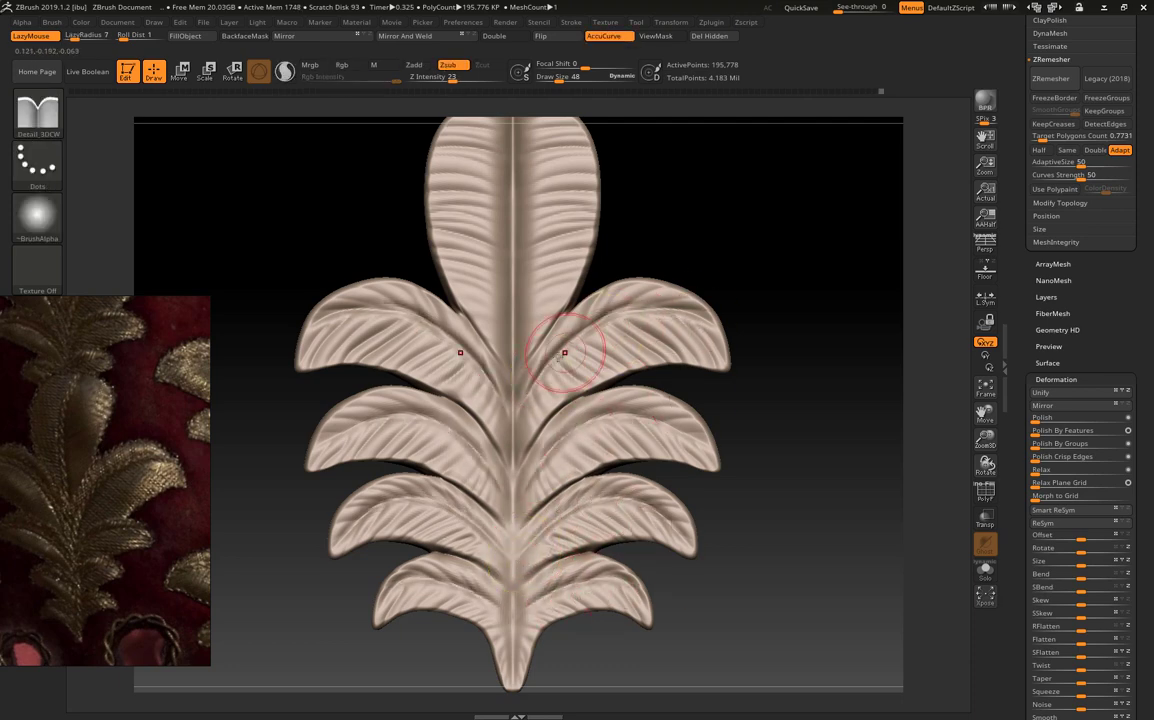
- Frame the whole leaf, switch to the Move brush, and zoom in
mouse_move(565, 352)
left_mouse_down("alt")
mouse_move(698, 282)
mouse_move(565, 401)
left_mouse_up("alt")
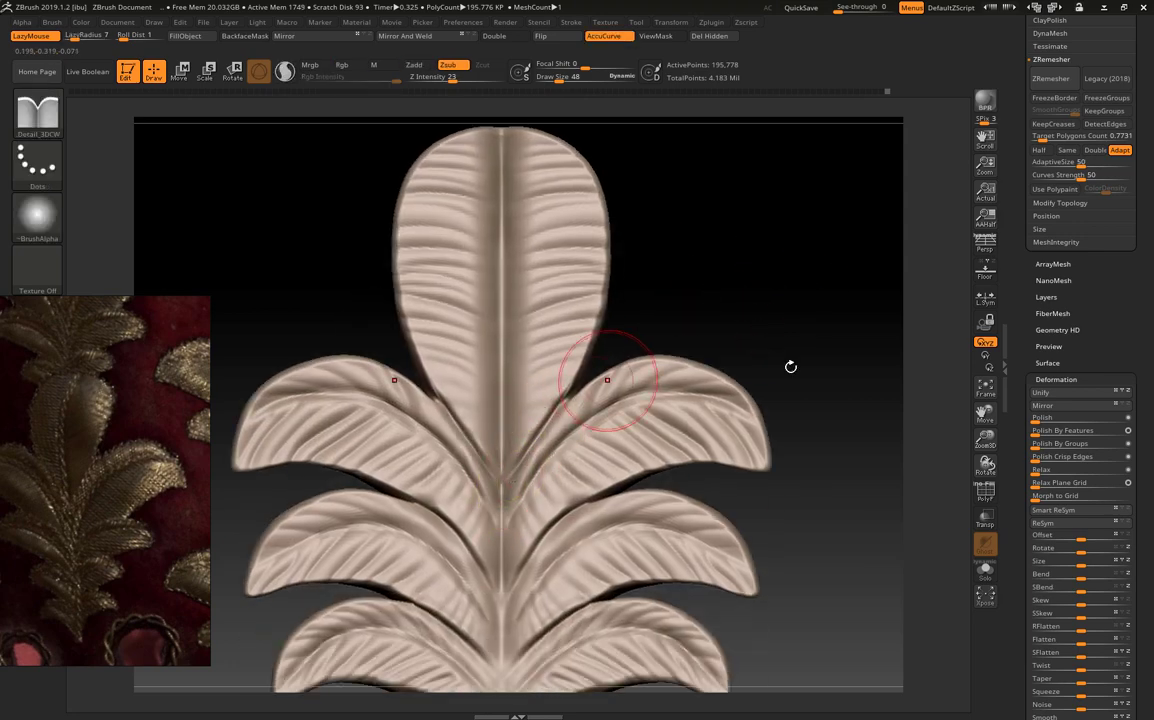
left_click_drag(790, 367, 718, 338, "alt")
key("f")
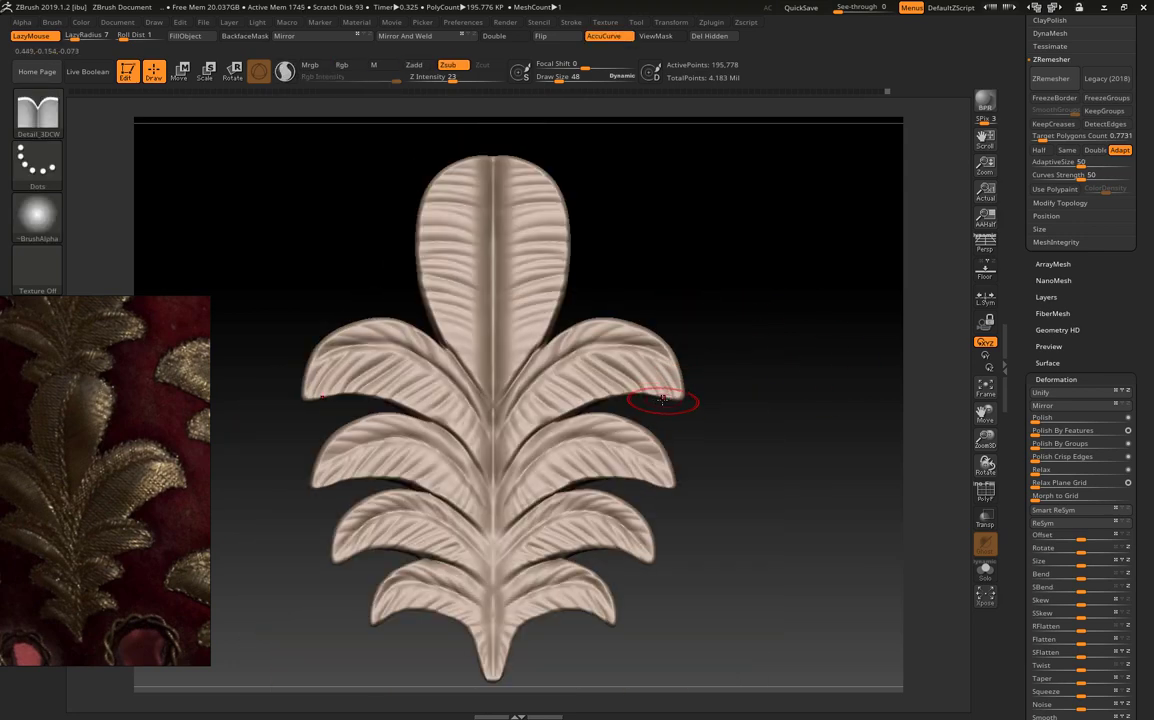
key("b")
key("m")
key("v")
mouse_move(666, 492)
left_mouse_down("alt")
mouse_move(665, 381)
mouse_move(711, 343)
mouse_move(581, 432)
left_mouse_up("alt")
- Switch to DamStandard and zoom in on the top and upper side leaves
key("b")
key("d")
key("s")
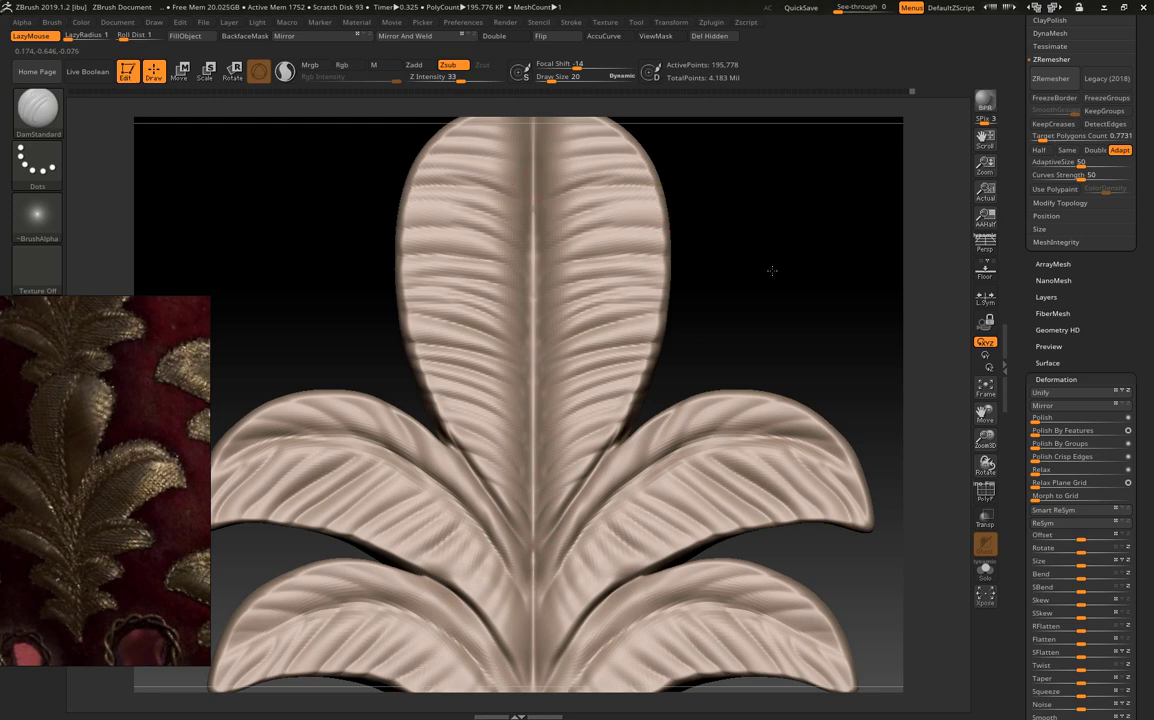
left_click_drag(772, 270, 772, 345, "alt")
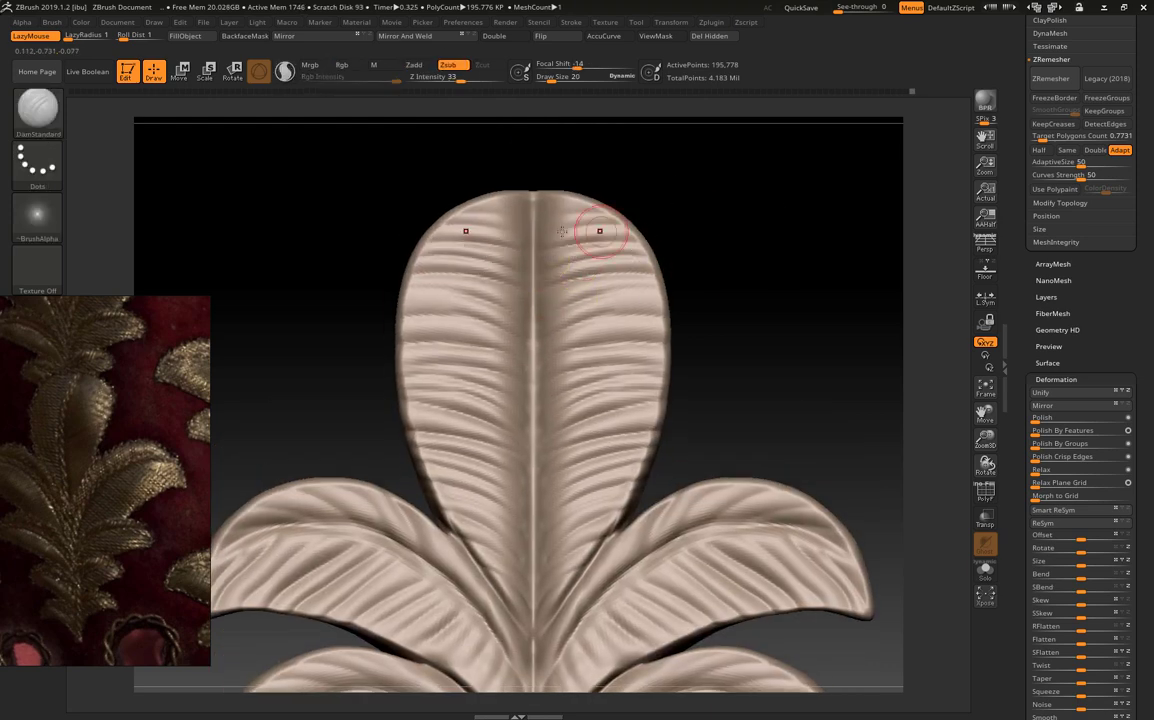
mouse_move(600, 231)
left_mouse_down("alt")
mouse_move(665, 283)
mouse_move(595, 332)
left_mouse_up("alt")
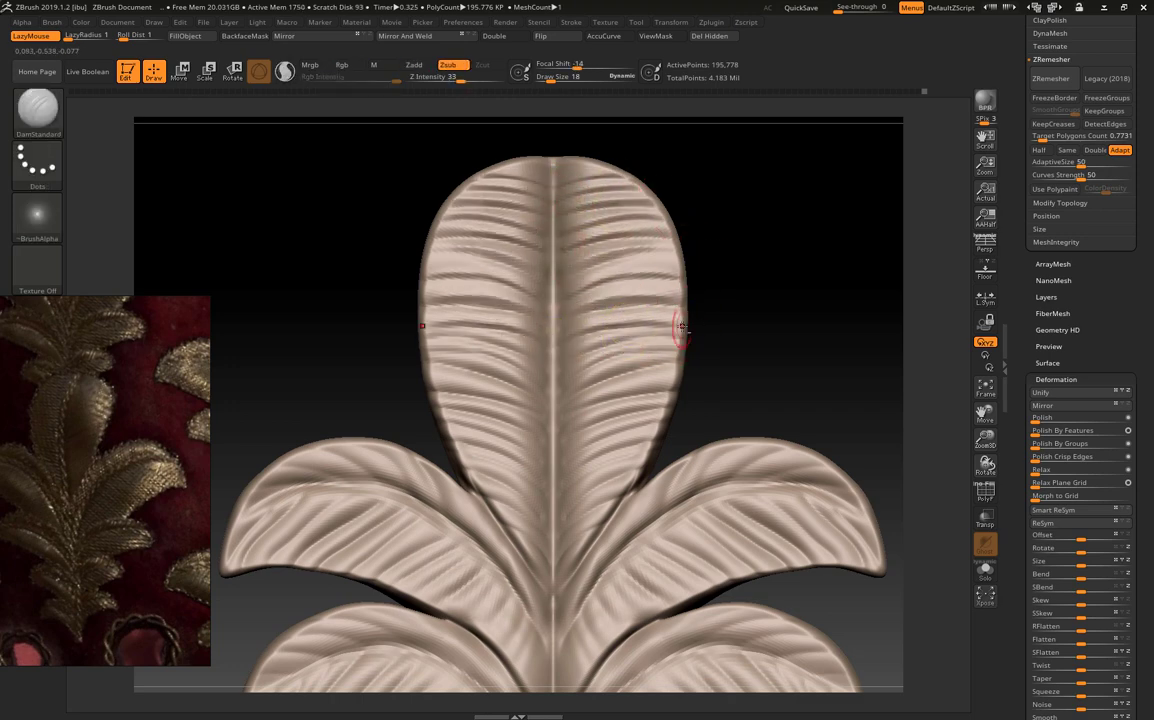
left_click_drag(709, 379, 627, 390)
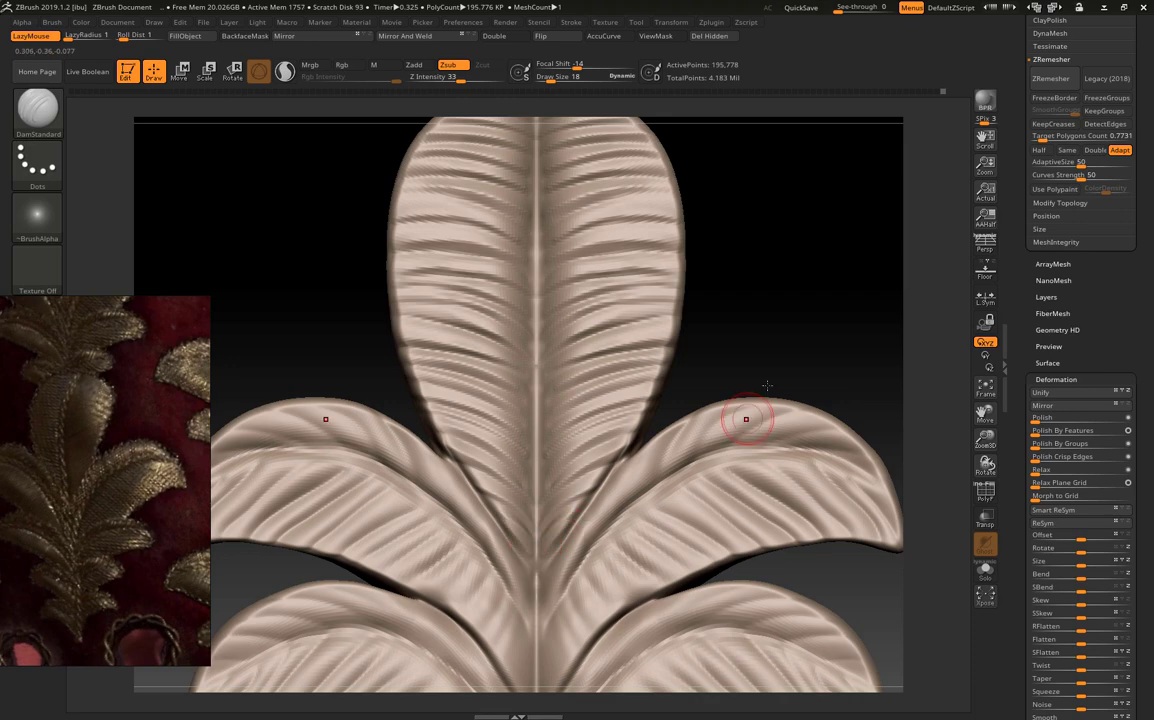
left_click_drag(746, 419, 645, 280)
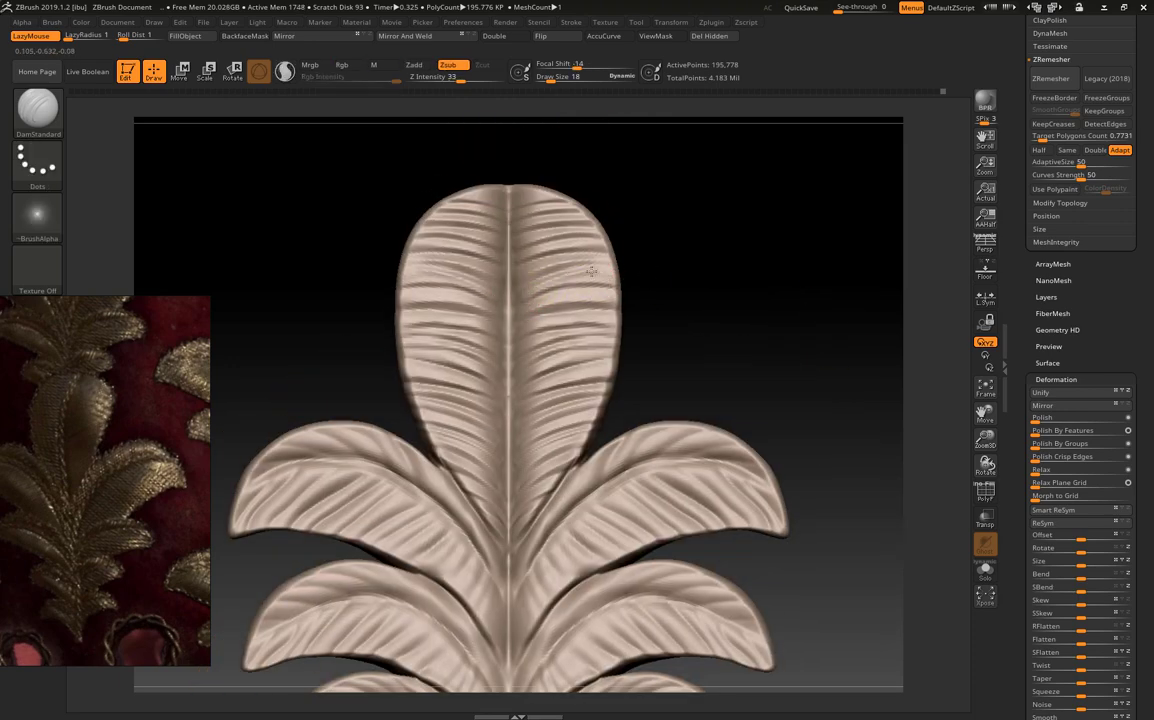
mouse_move(591, 271)
left_mouse_down()
mouse_move(813, 288)
mouse_move(580, 334)
left_mouse_up()
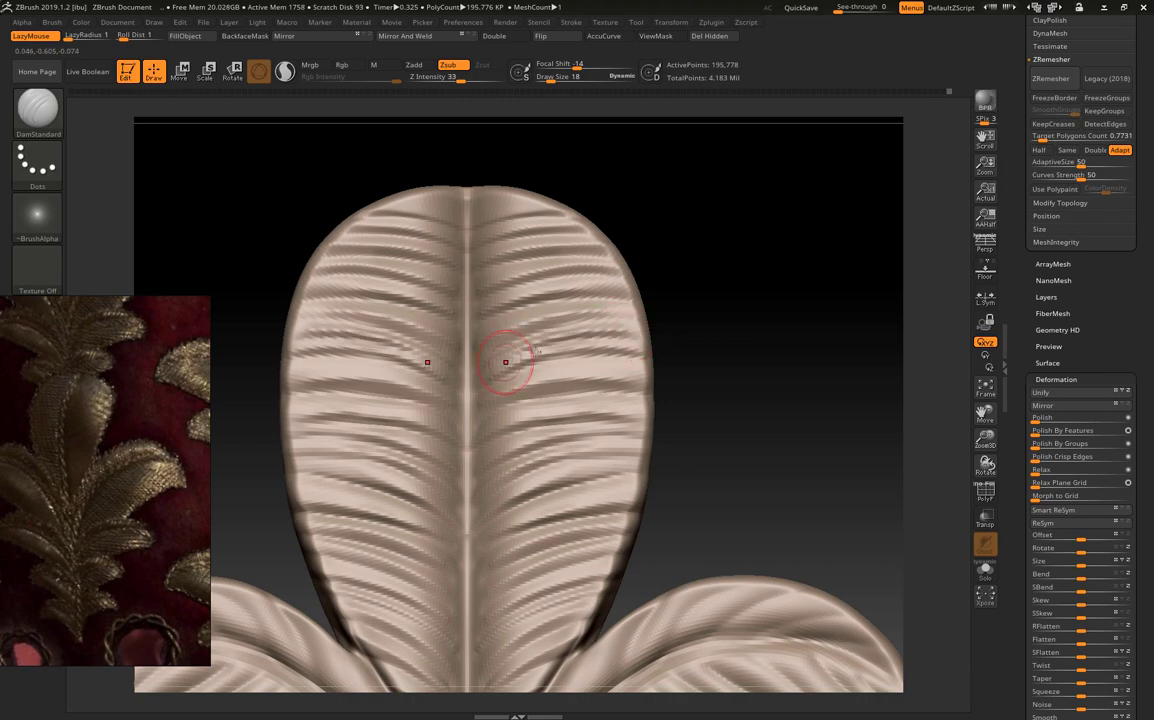
left_click_drag(739, 363, 525, 350)
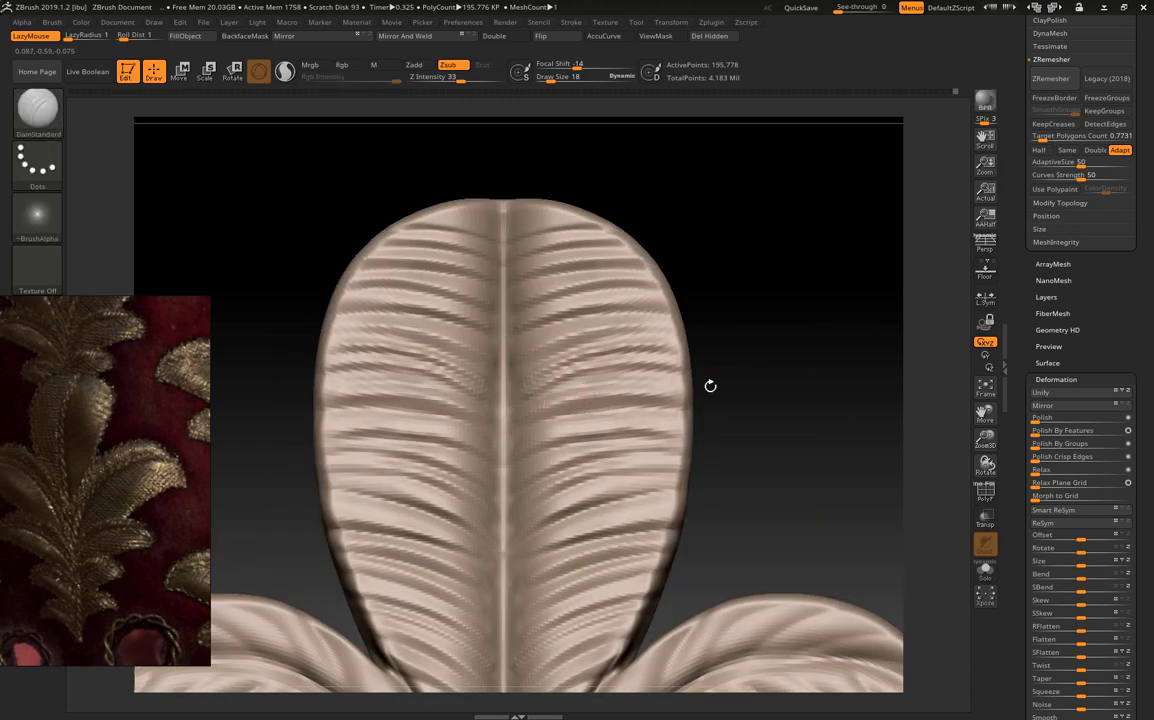
mouse_move(710, 386)
left_mouse_down()
mouse_move(734, 337)
mouse_move(755, 386)
left_mouse_up()
- With DamStandard, carve a mirrored groove along the upper side leaves' edges
key("b")
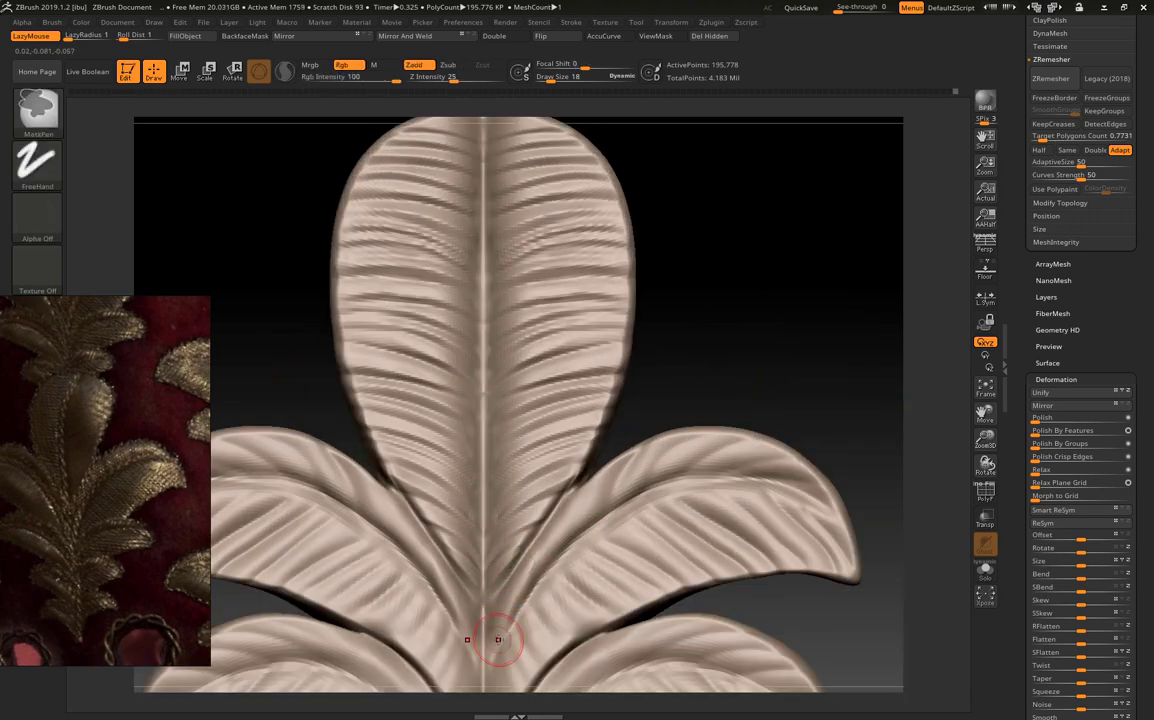
key("b")
key("d")
key("s")
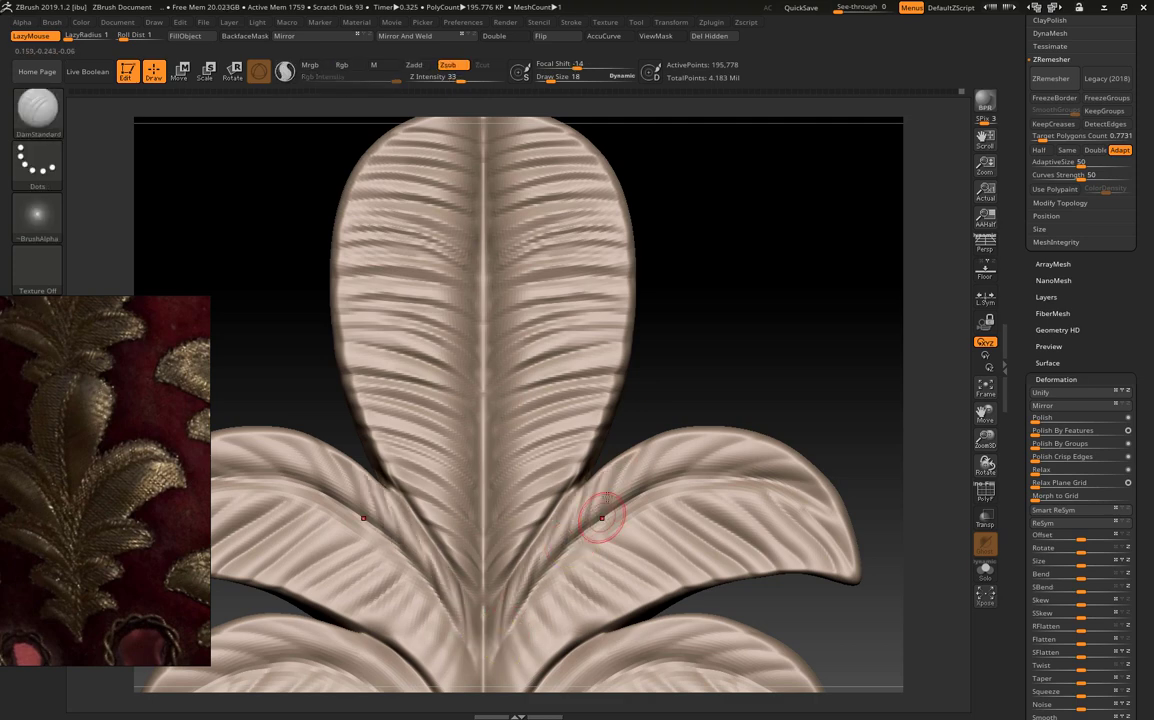
mouse_move(601, 517)
left_mouse_down()
mouse_move(711, 412)
mouse_move(817, 467)
mouse_move(827, 391)
left_mouse_up()
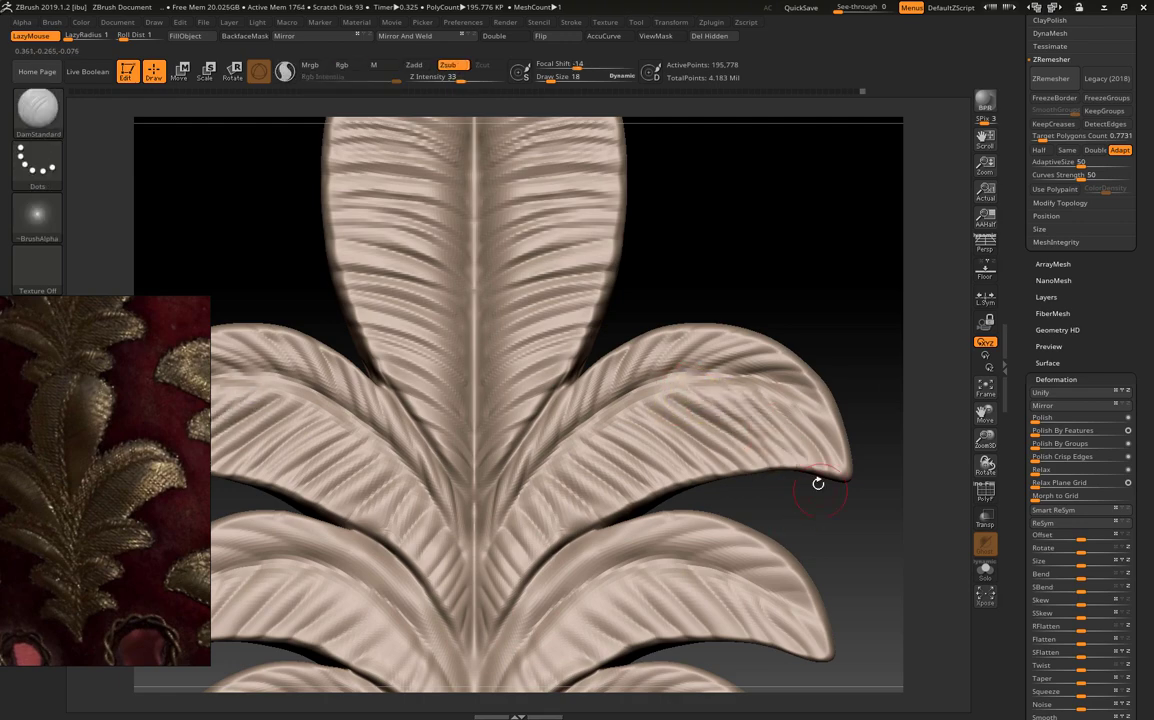
- Frame the model, zoom onto the centre leaves, and re-carve the upper leaf's lower grooves
key("f")
mouse_move(724, 431)
left_mouse_down("alt")
mouse_move(809, 450)
mouse_move(467, 428)
left_mouse_up("alt")
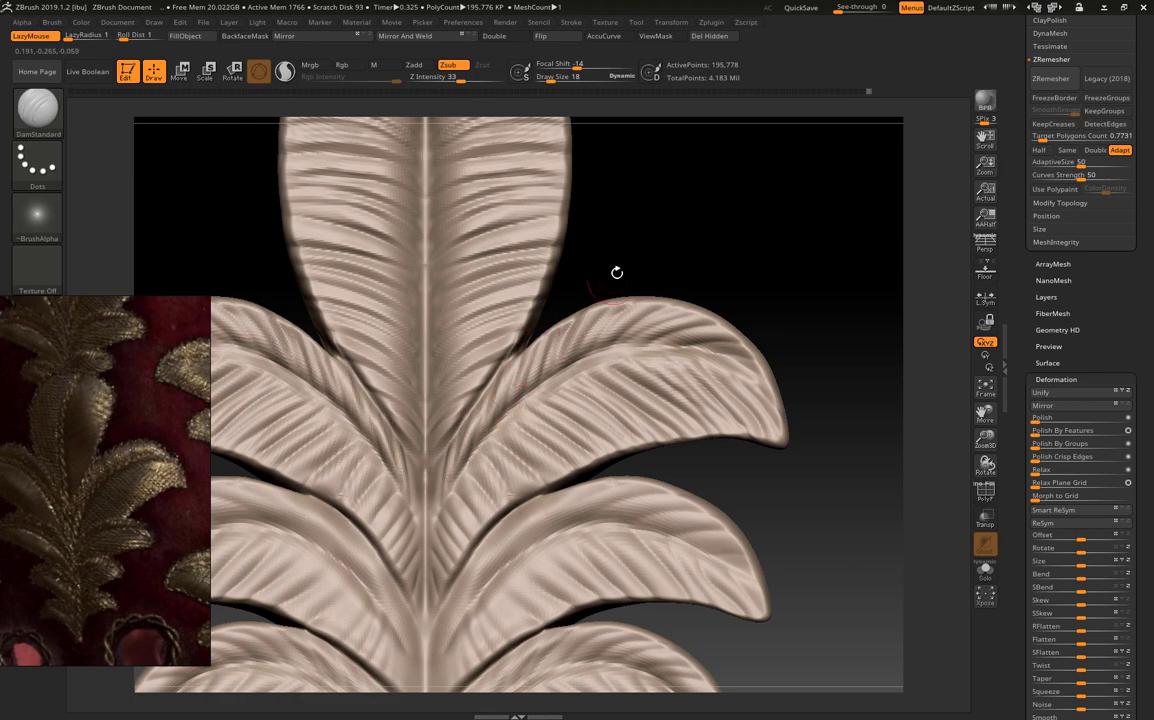
mouse_move(778, 361)
left_mouse_down("alt")
mouse_move(842, 374)
mouse_move(386, 543)
mouse_move(602, 441)
mouse_move(639, 342)
mouse_move(649, 420)
left_mouse_up("alt")
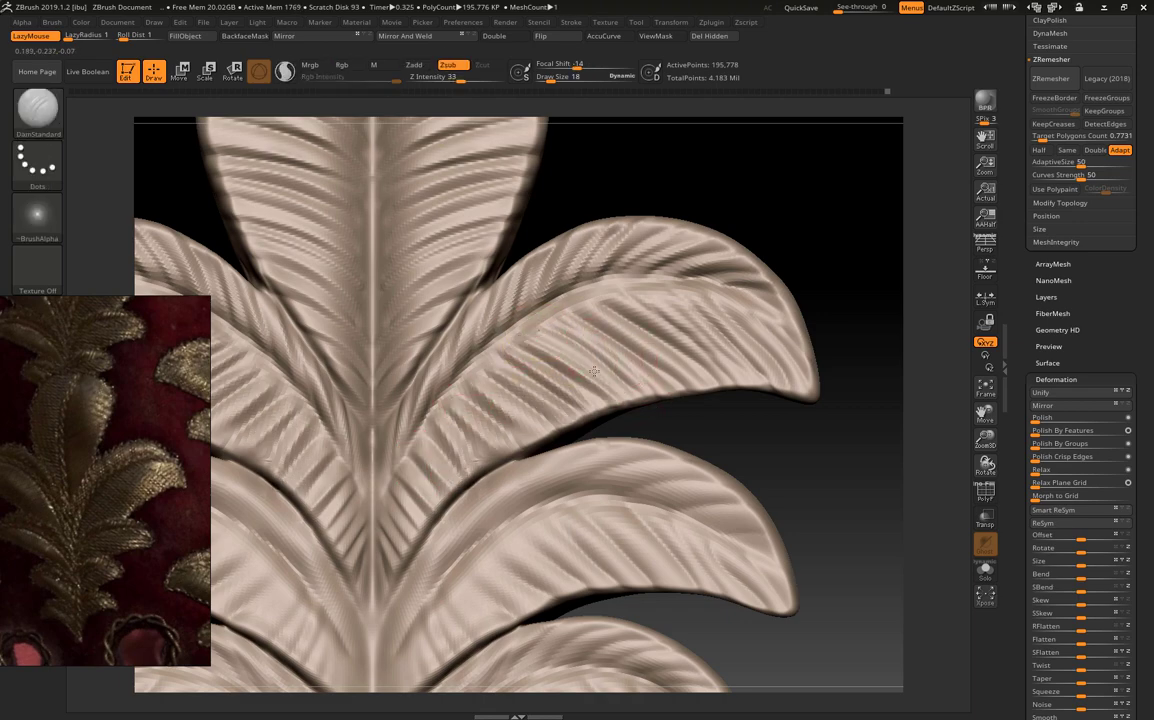
mouse_move(560, 360)
left_mouse_down()
mouse_move(845, 433)
mouse_move(480, 614)
mouse_move(381, 420)
mouse_move(648, 442)
left_mouse_up()
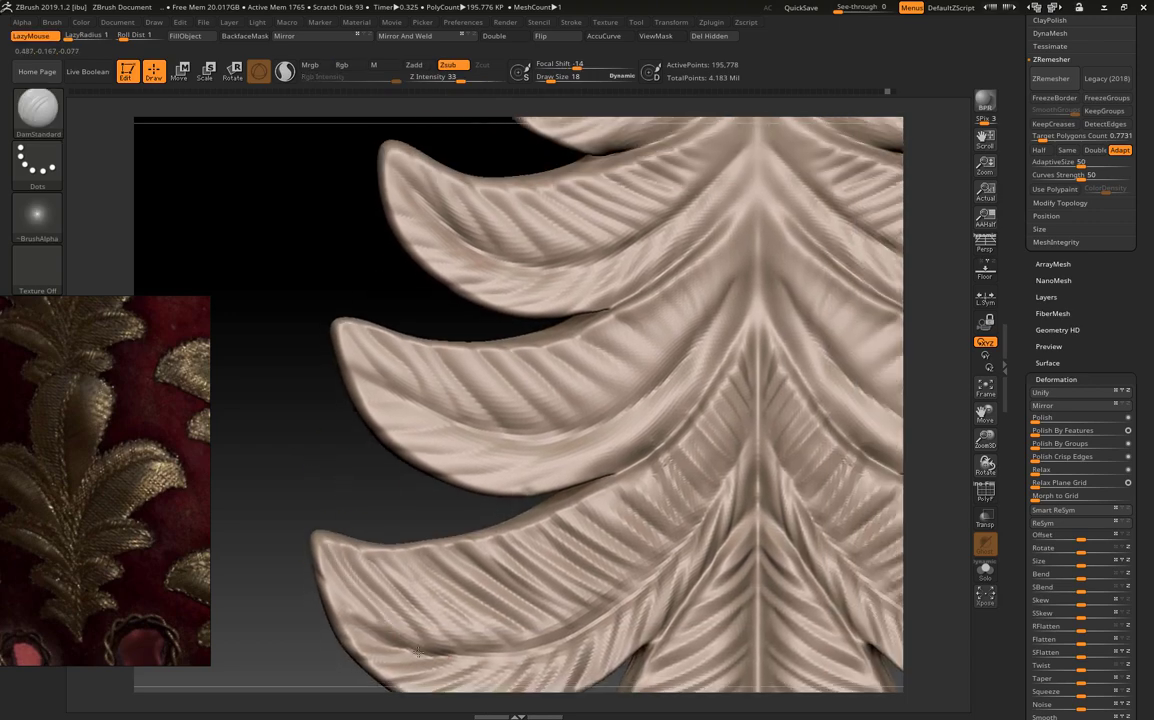
mouse_move(418, 652)
left_mouse_down()
mouse_move(299, 500)
mouse_move(876, 463)
mouse_move(811, 515)
mouse_move(890, 503)
mouse_move(658, 470)
mouse_move(675, 435)
left_mouse_up()
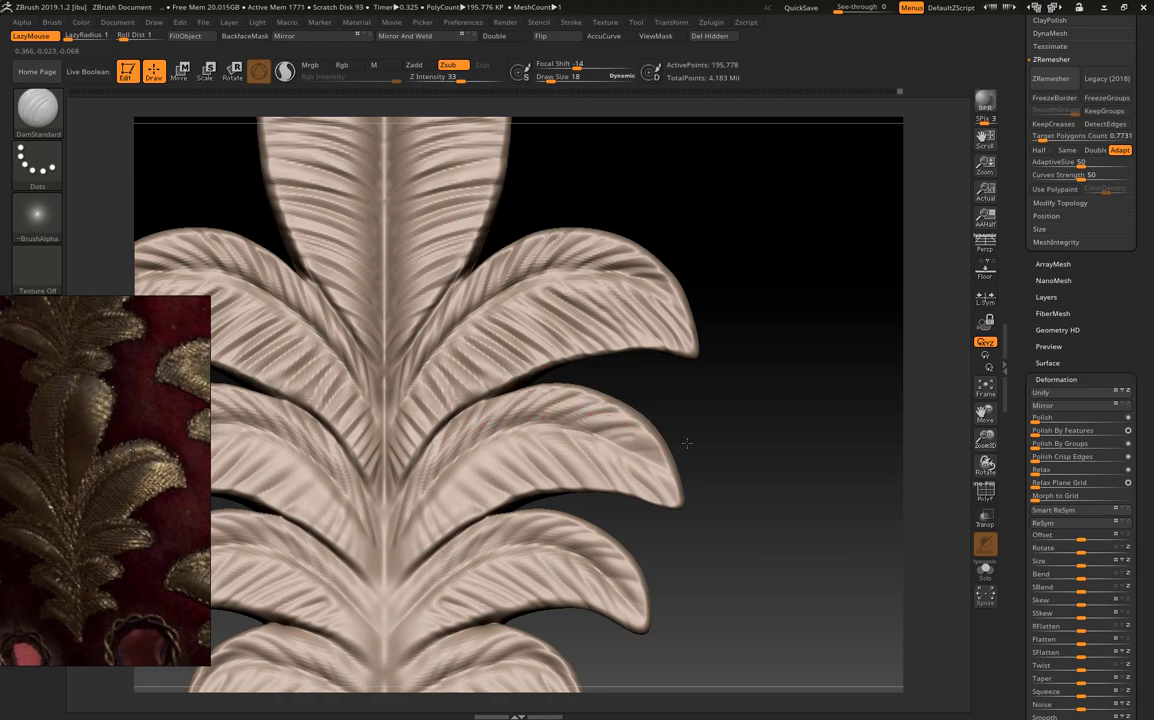
mouse_move(717, 473)
left_mouse_down()
mouse_move(747, 489)
mouse_move(481, 504)
left_mouse_up()
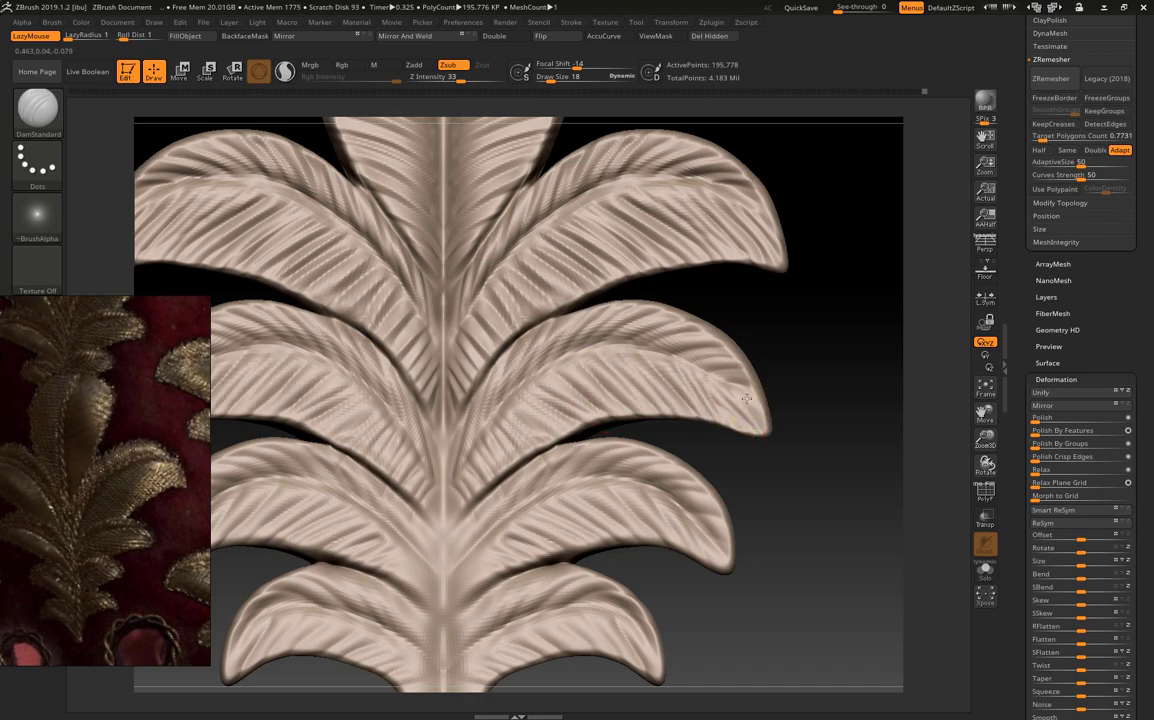
- Frame, pan and zoom around the whole ornament to check the veining
key("f")
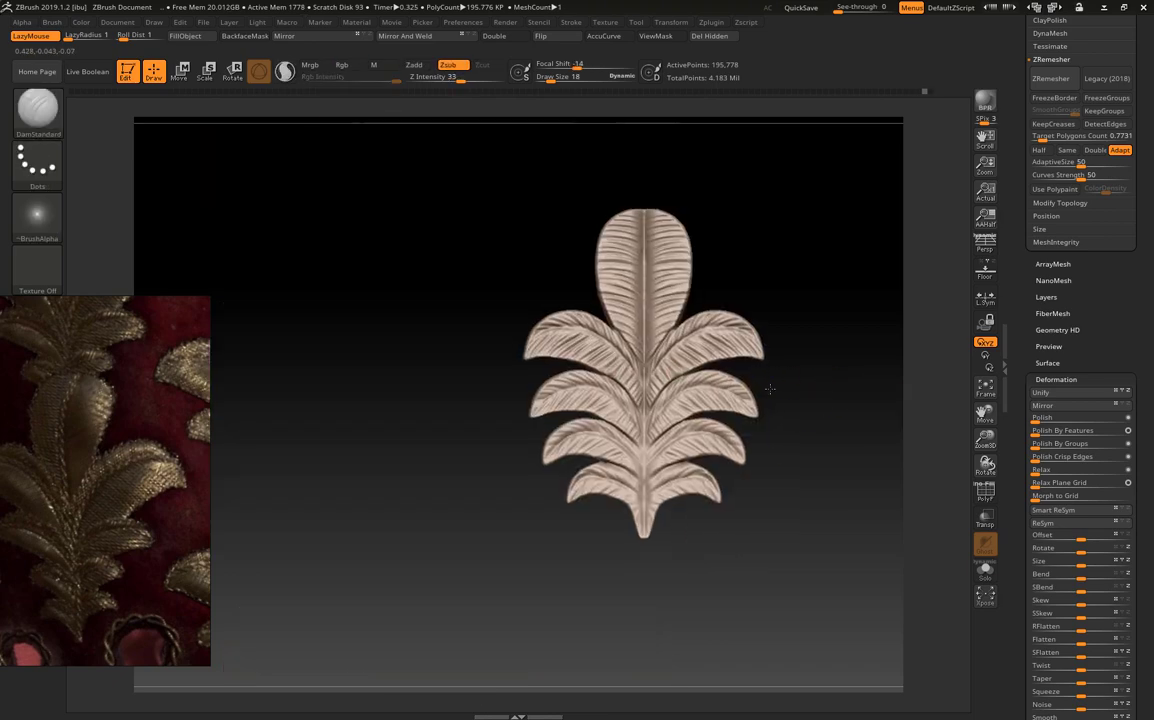
scroll(769, 389, "up", 5)
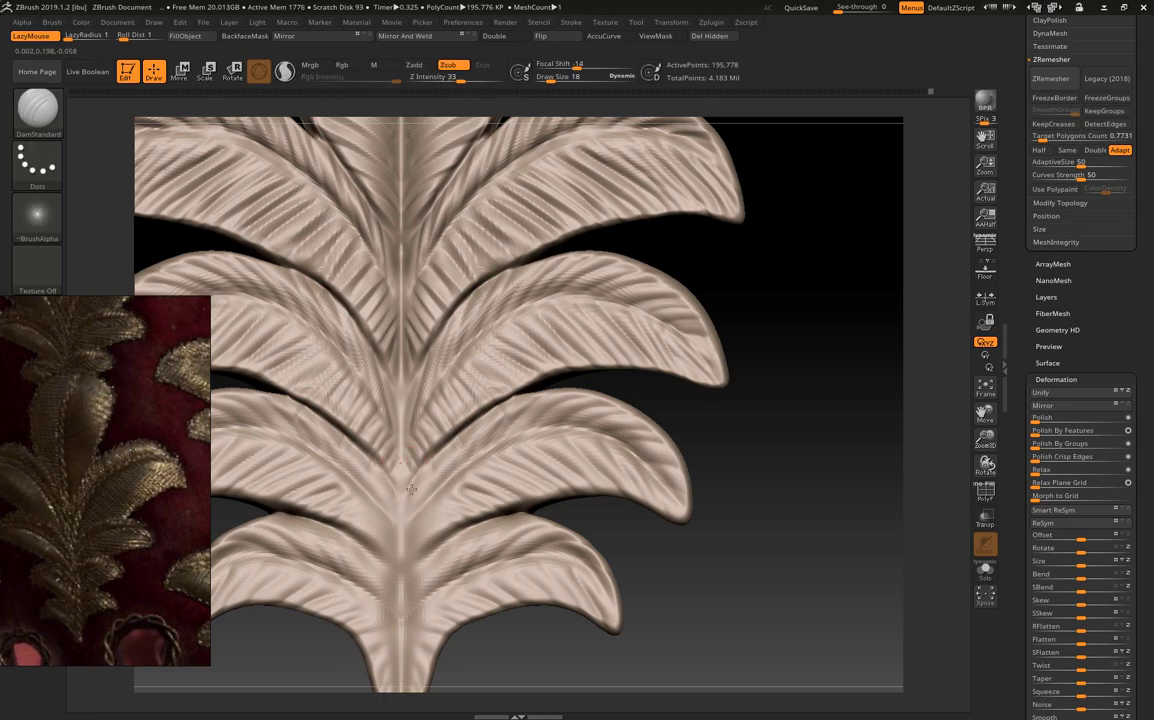
key("f")
scroll(466, 510, "up", 5)
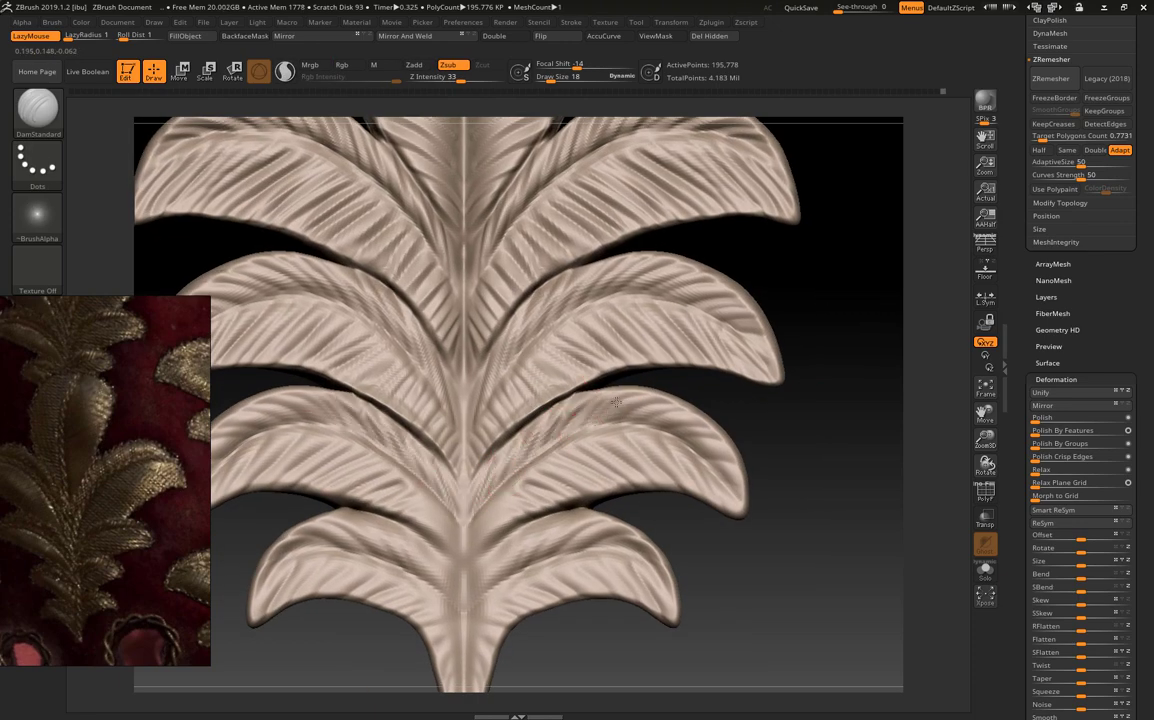
left_click_drag(817, 466, 837, 419, "alt")
left_click_drag(458, 421, 557, 418, "alt")
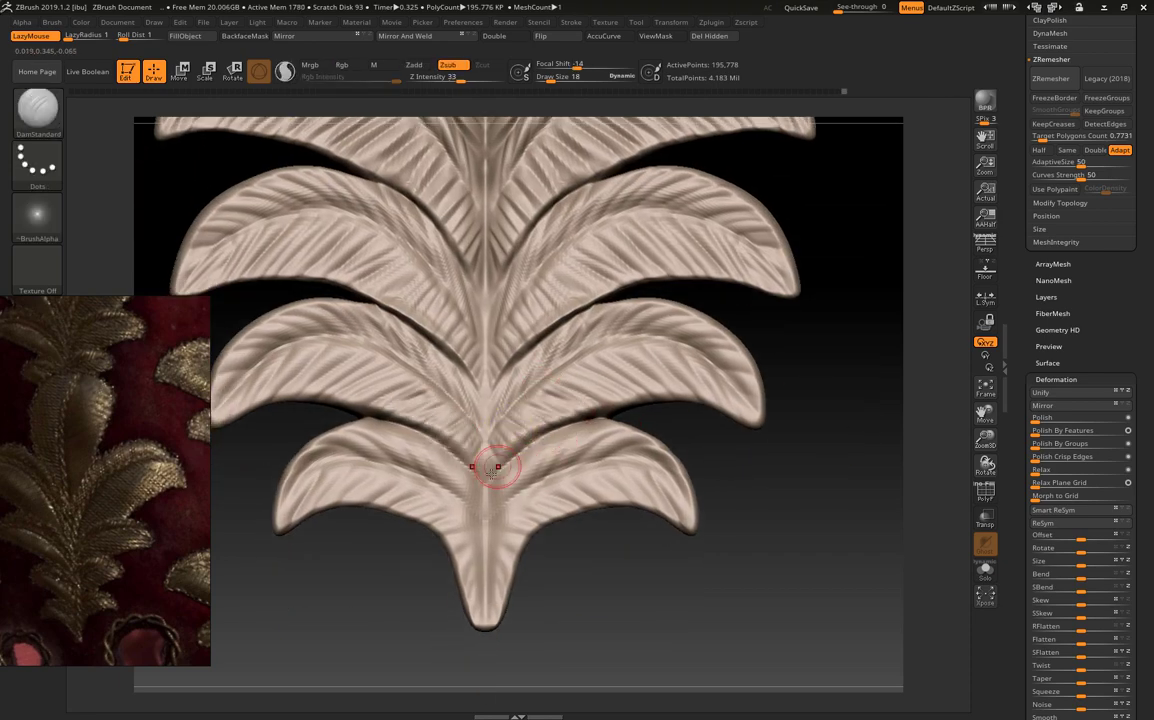
left_click_drag(476, 464, 721, 476, "alt")
left_click_drag(804, 398, 602, 493, "alt")
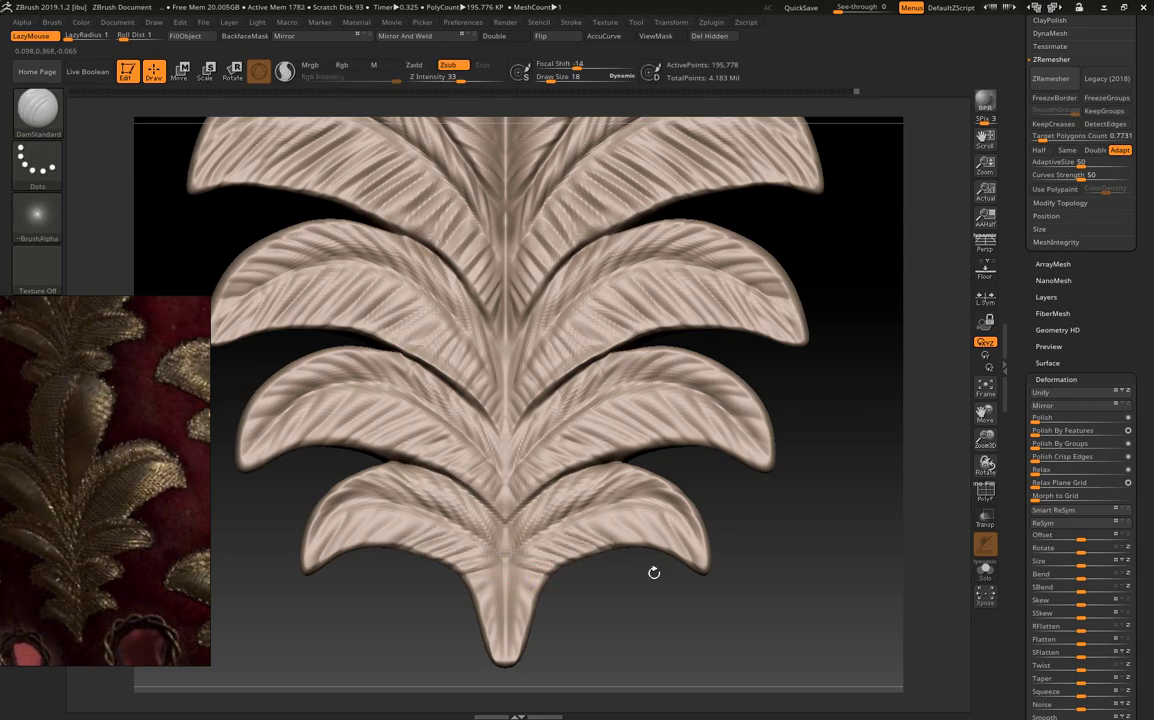
- Reframe the ornament and open the brush library
key("f")
scroll(745, 571, "up", 5)
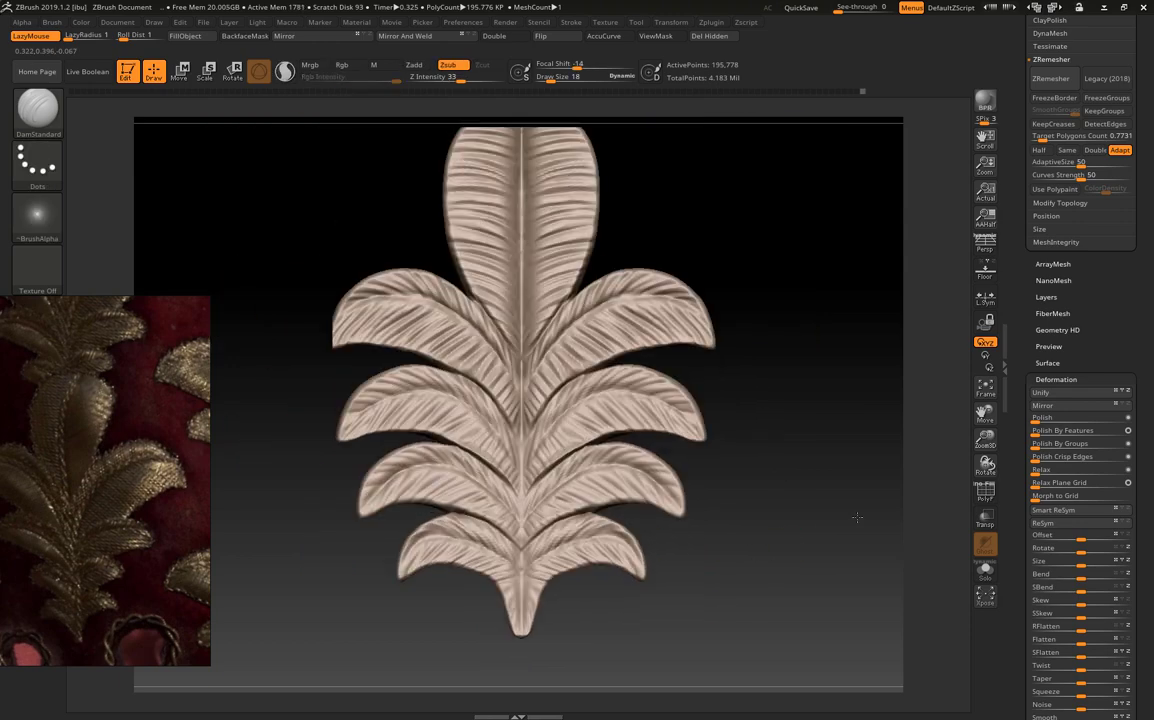
scroll(826, 536, "down", 2)
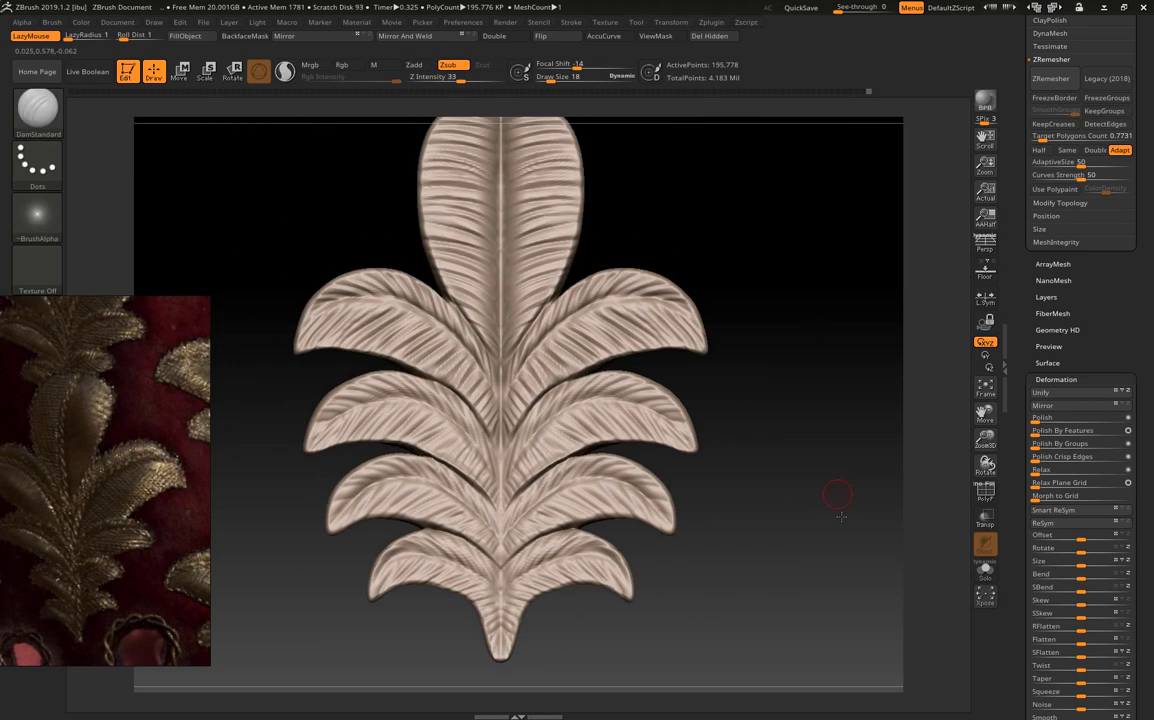
scroll(834, 489, "down", 2)
scroll(800, 475, "down", 2)
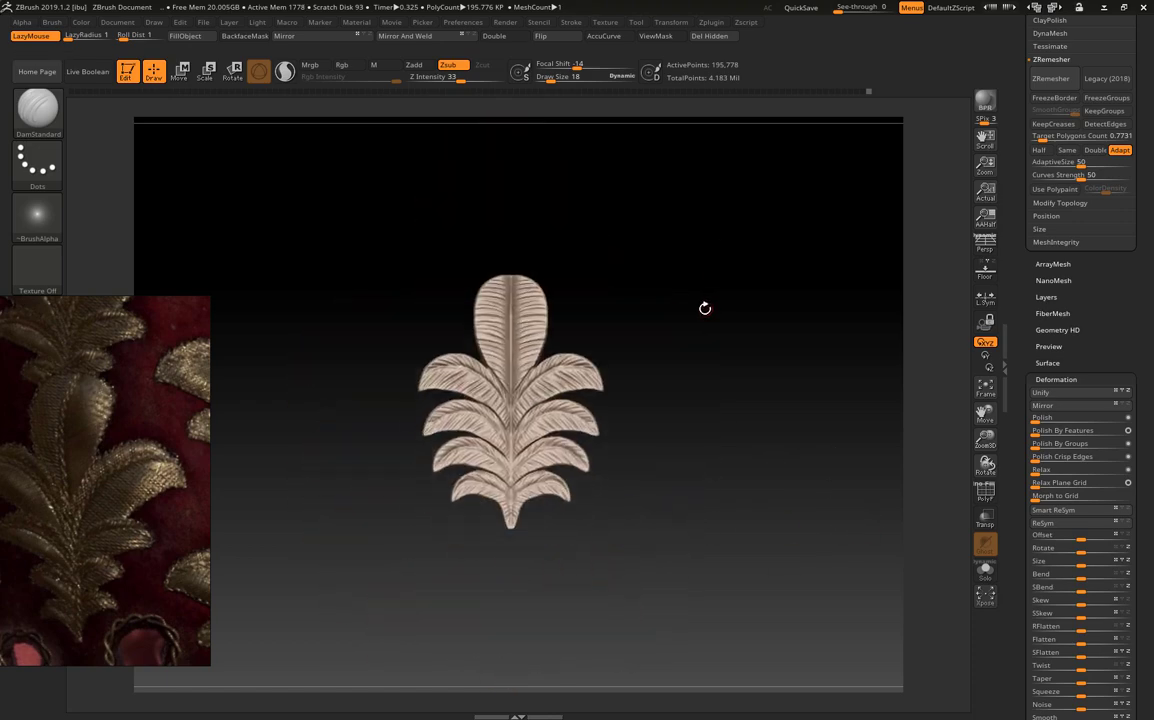
key("b")
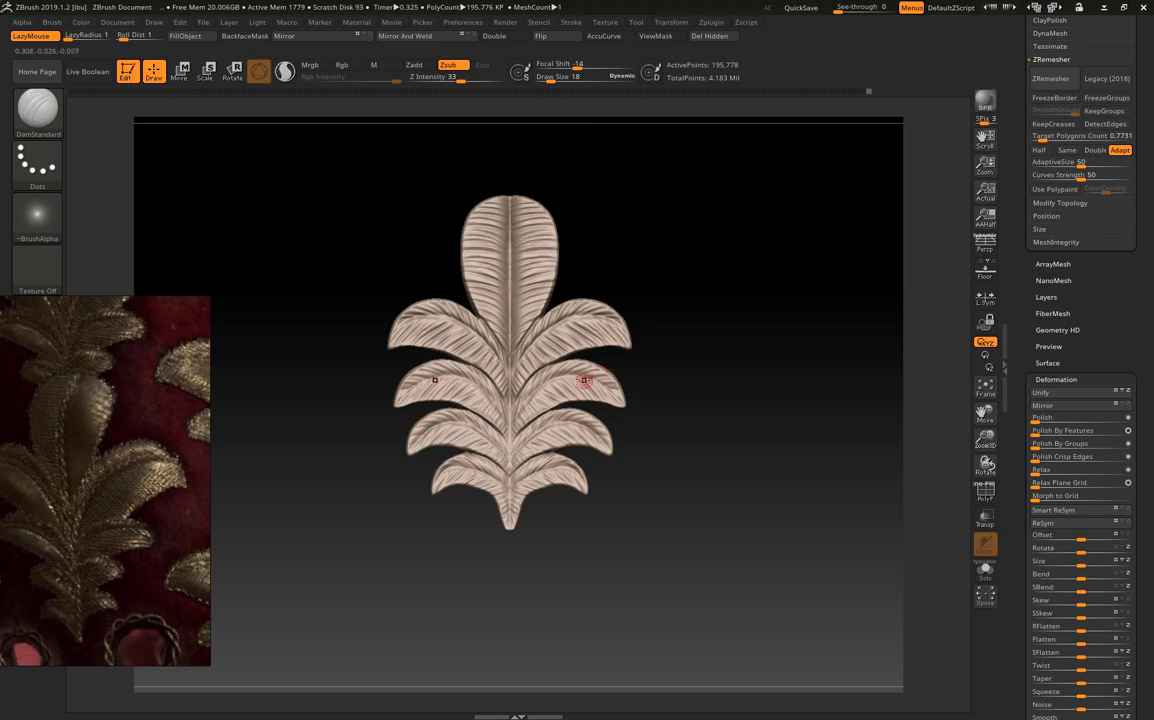
- Browse the brushes starting with I, then pick the CurveTube brush
key("b")
key("i")
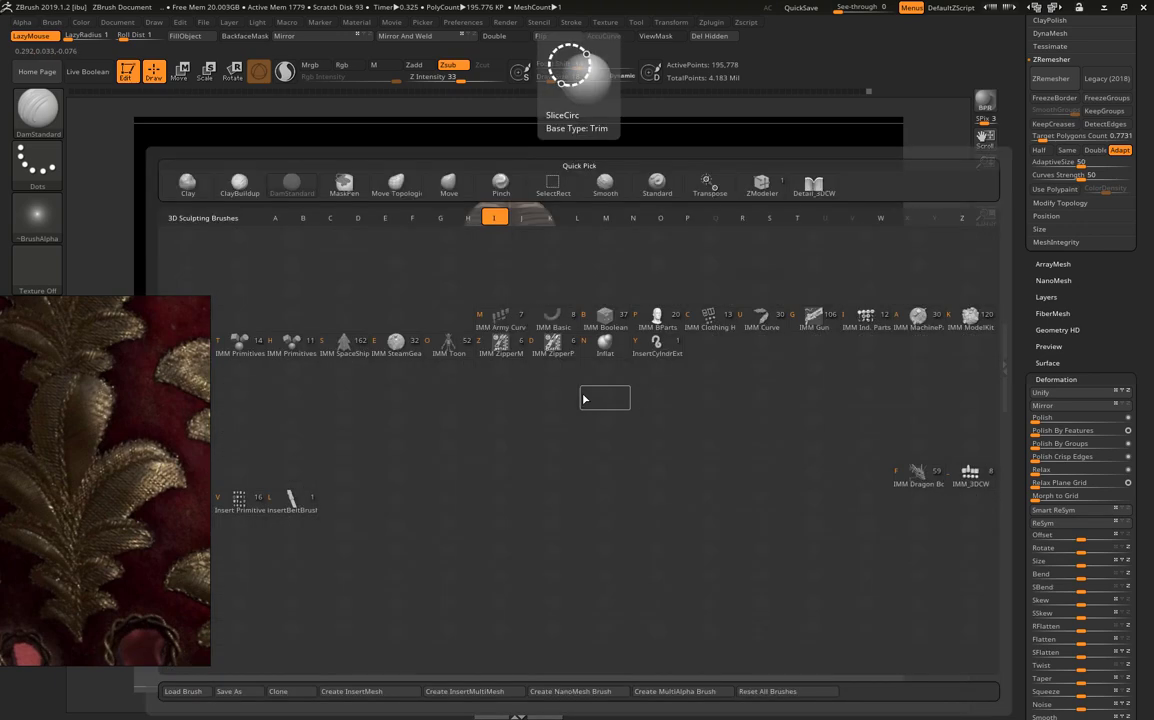
key("Escape")
key("b")
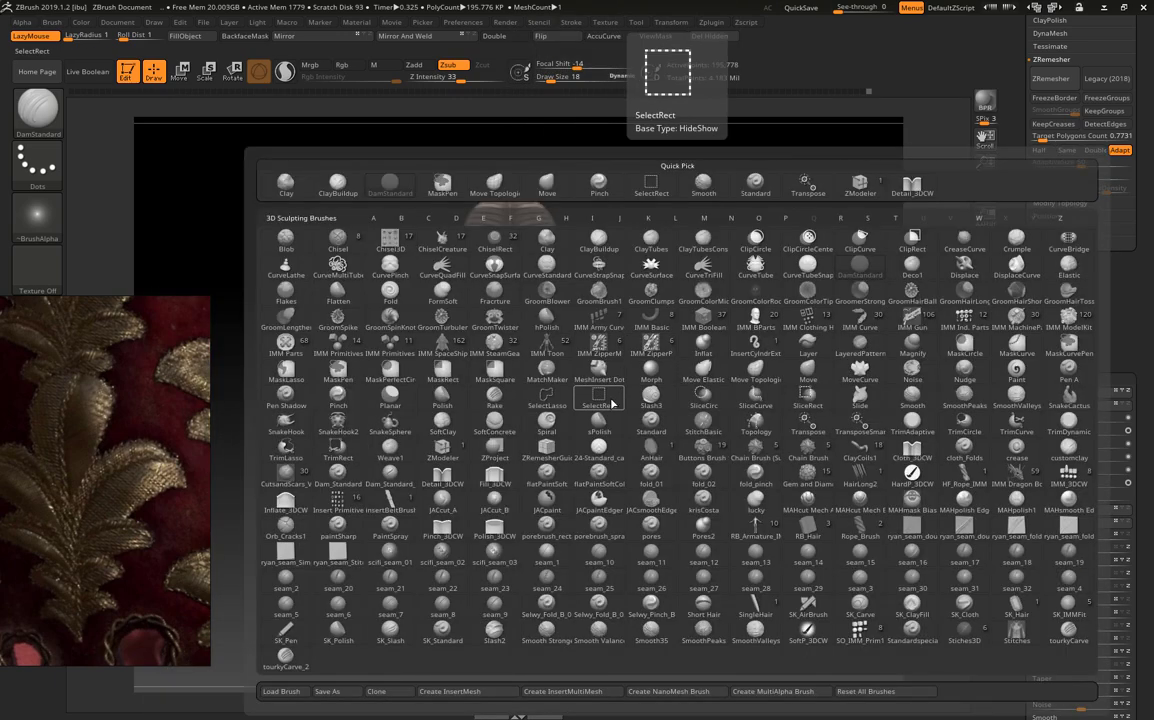
key("c")
key("t")
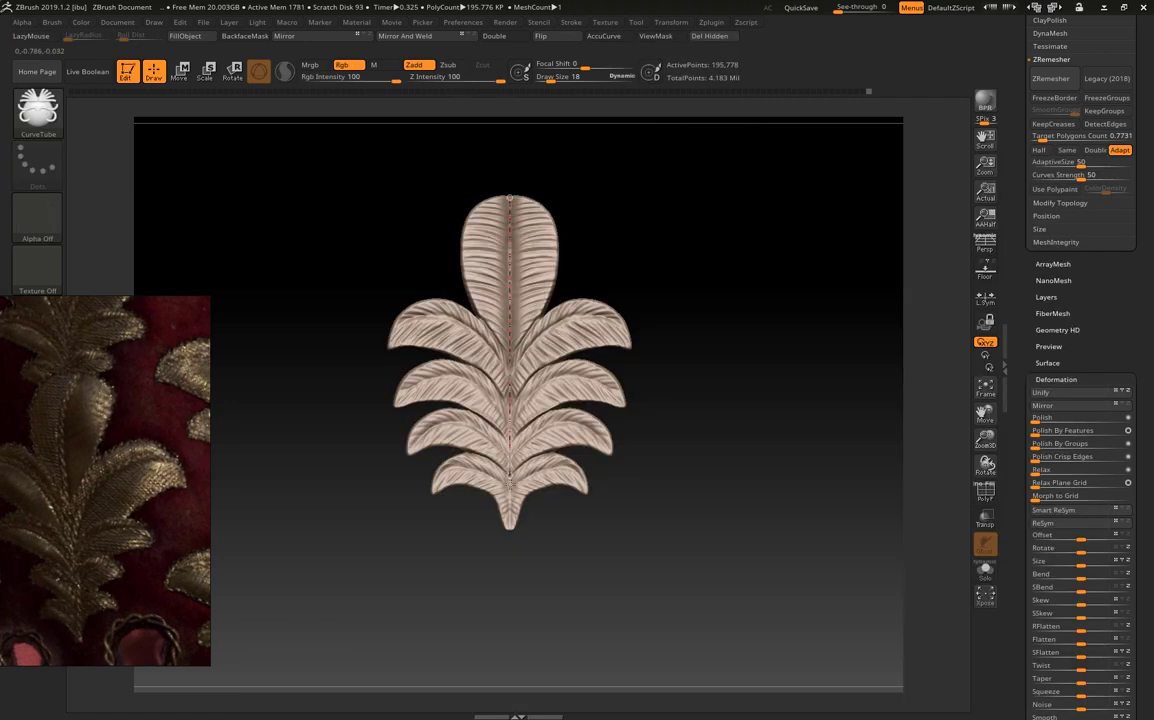
- Subdivide the leaf and lay a curve tube along the full central midrib
mouse_move(708, 466)
left_mouse_down()
mouse_move(729, 386)
mouse_move(850, 342)
left_mouse_up()
left_click_drag(1145, 20, 1145, 368)
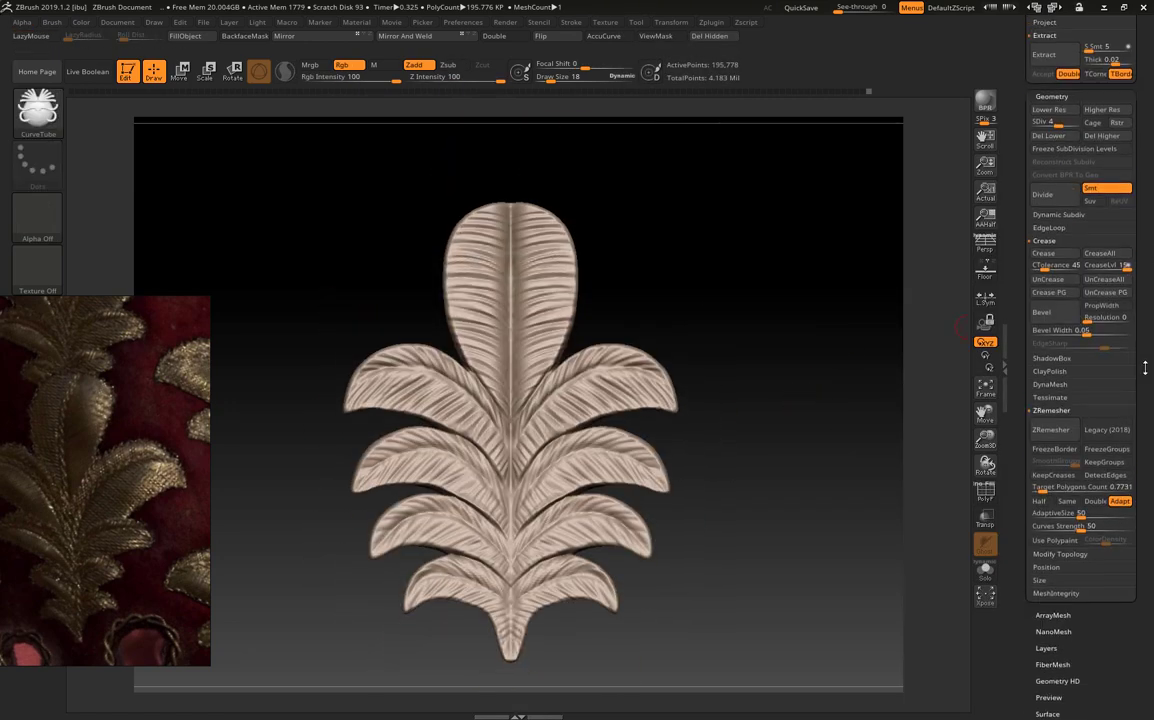
key("d")
key("d")
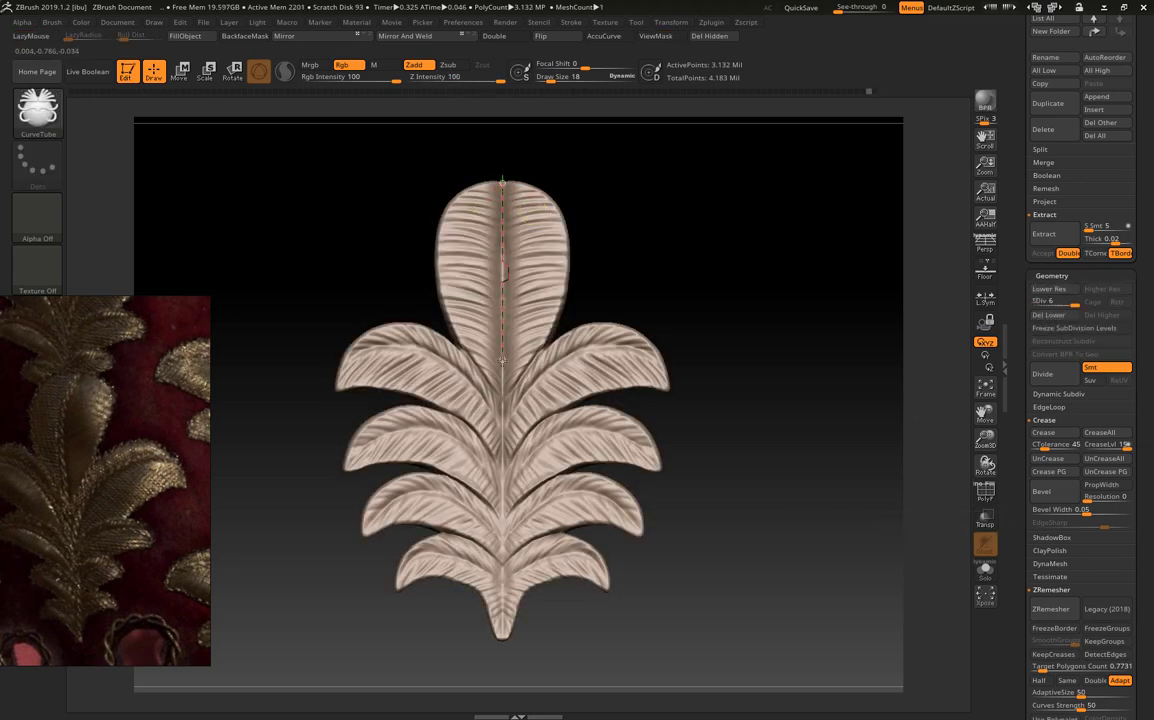
left_click(541, 309)
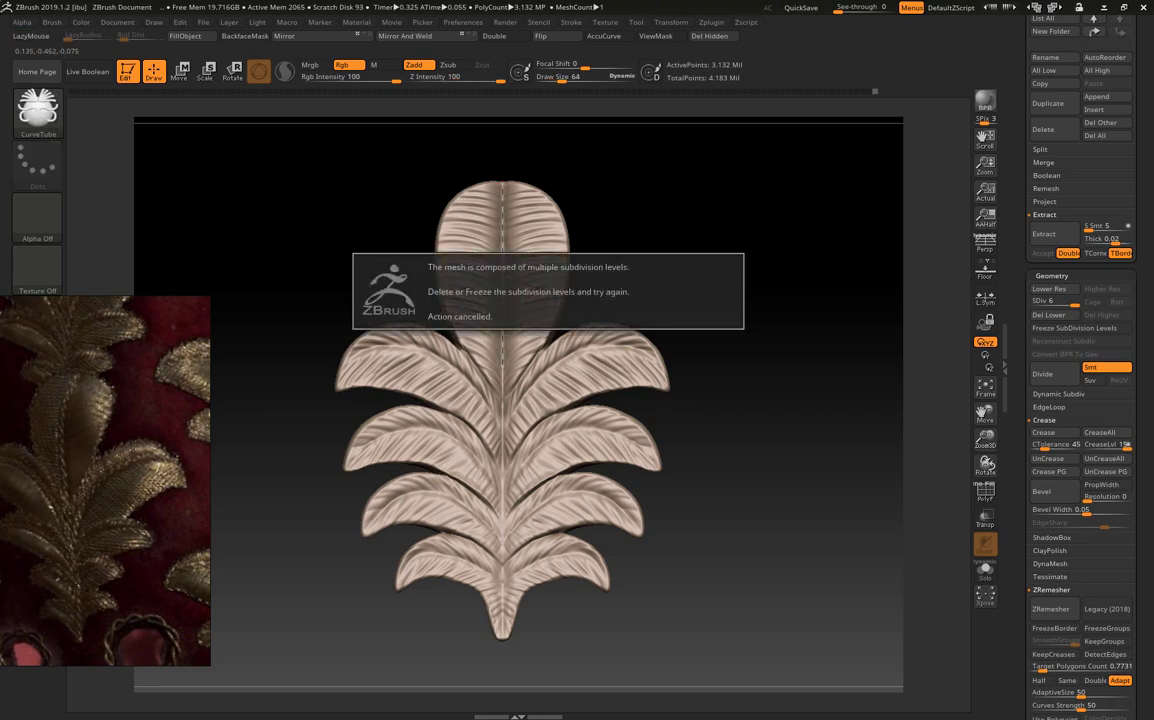
mouse_move(720, 387)
left_mouse_down()
mouse_move(835, 404)
mouse_move(303, 334)
mouse_move(449, 325)
left_mouse_up()
left_click_drag(322, 332, 287, 332)
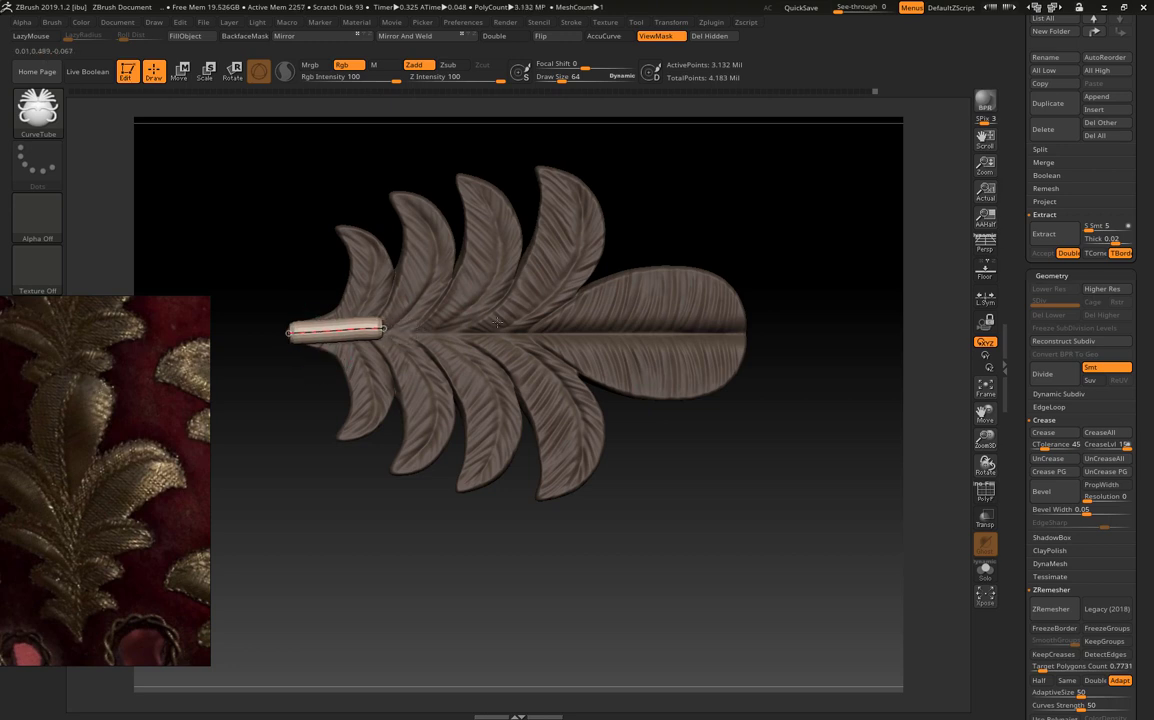
key("bracketright")
key("bracketright")
key("bracketright")
left_click(740, 331)
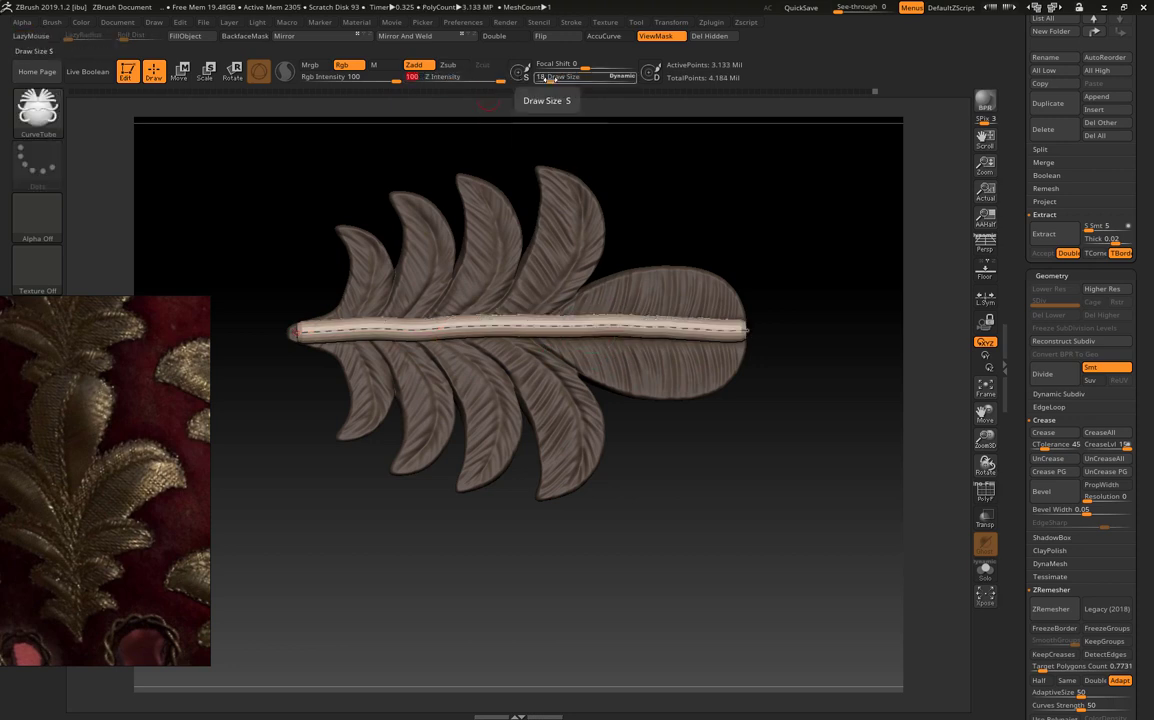
- Lower the draw size and regenerate the tube as a thin strand
left_click_drag(560, 77, 546, 77)
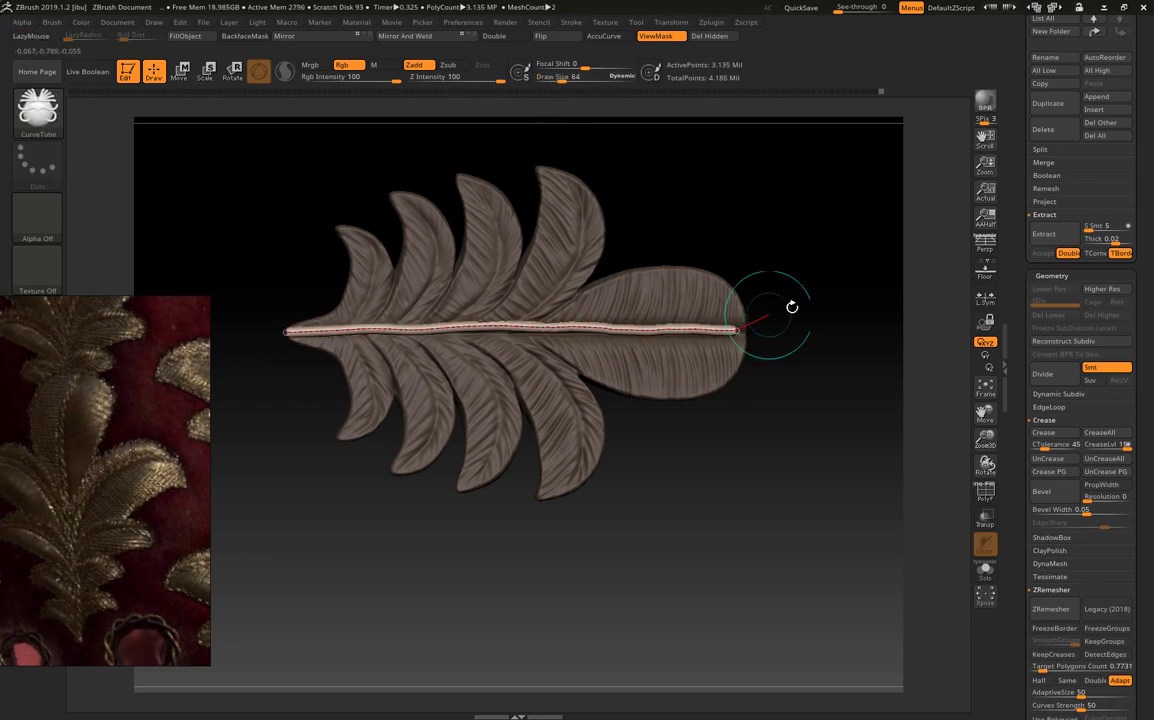
left_click(700, 330)
key("b")
key("m")
key("v")
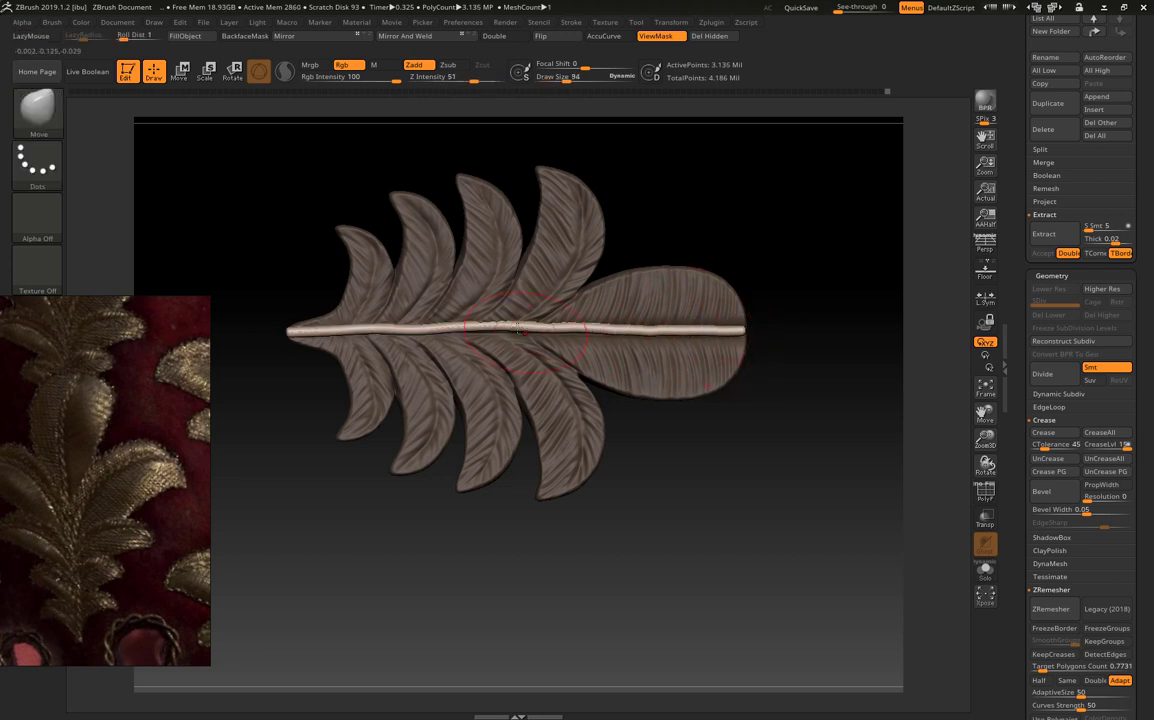
- Smooth the midrib tube strand along its length with Shift strokes
key("shift")
key("shift")
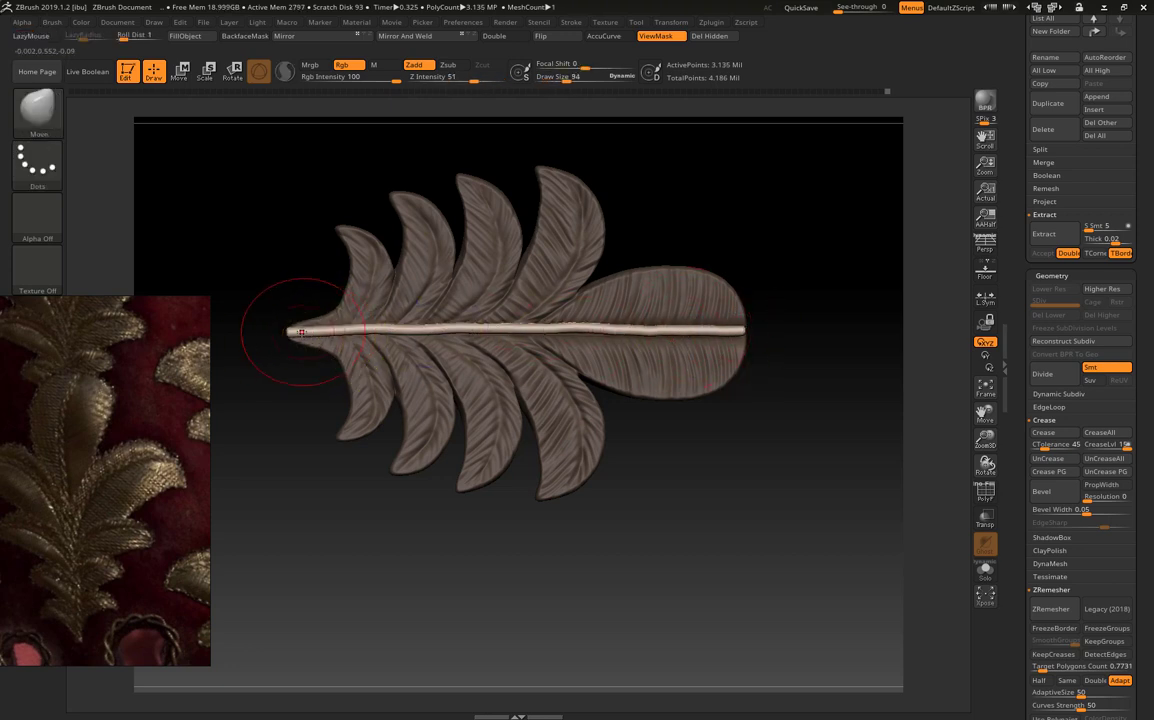
left_click_drag(401, 329, 596, 327, "shift")
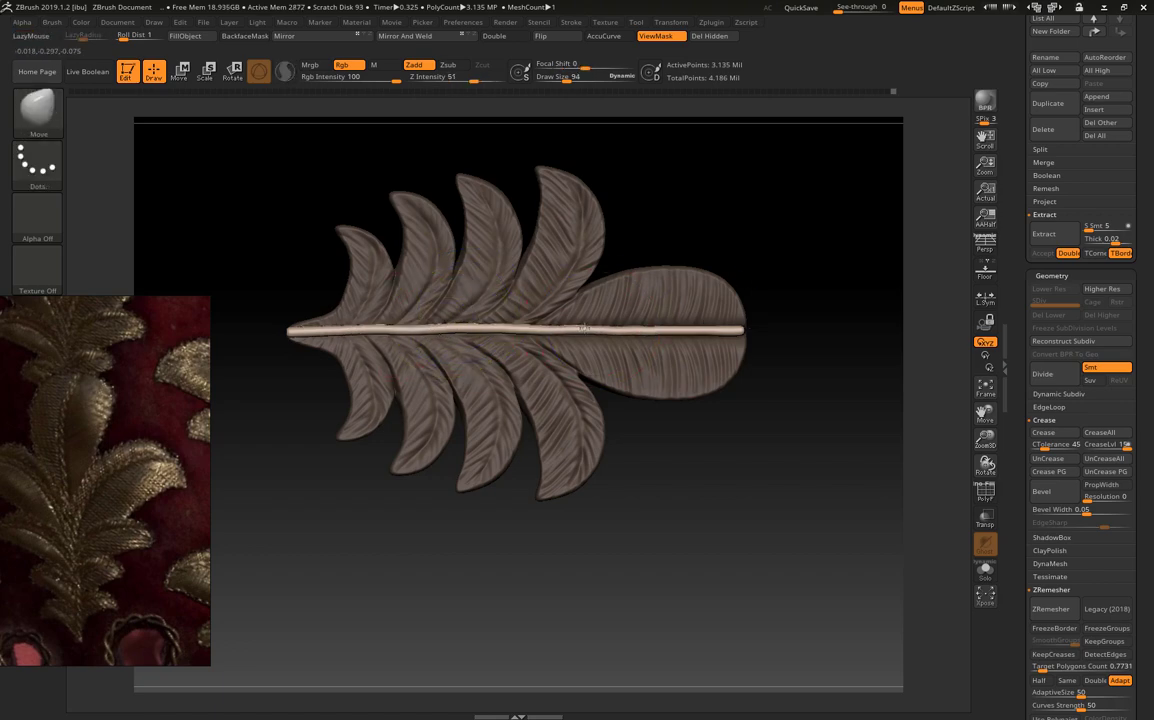
key("shift")
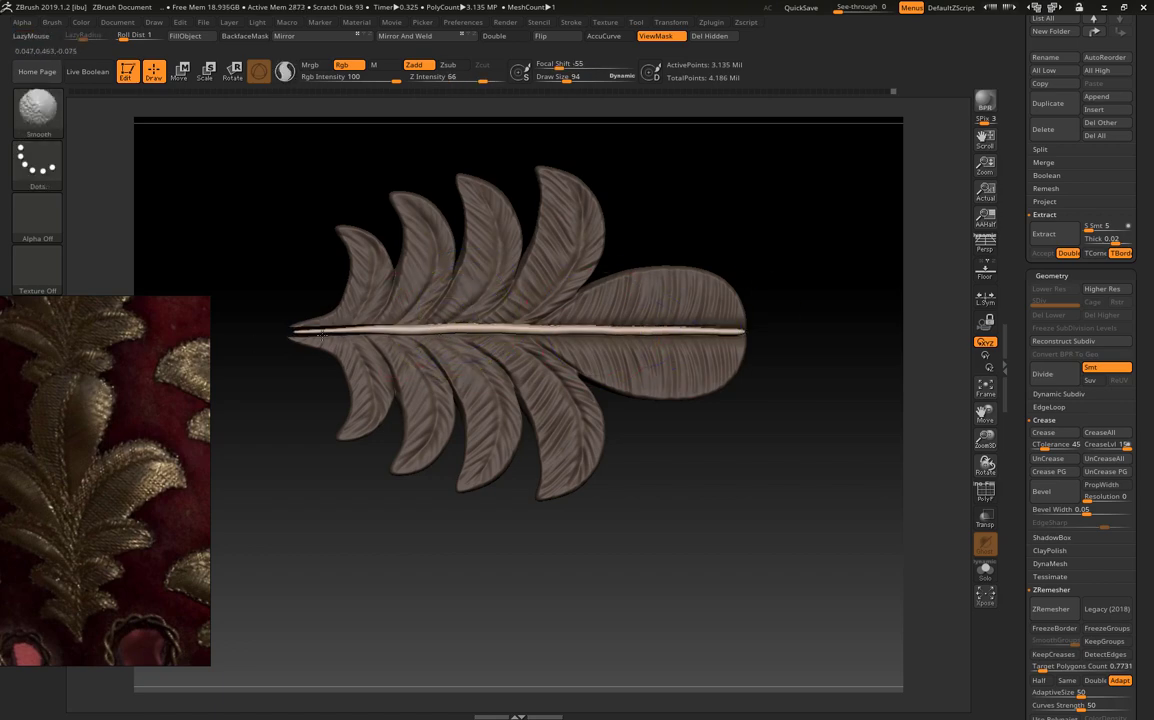
mouse_move(700, 470)
left_mouse_down()
mouse_move(799, 374)
mouse_move(711, 425)
mouse_move(404, 425)
left_mouse_up()
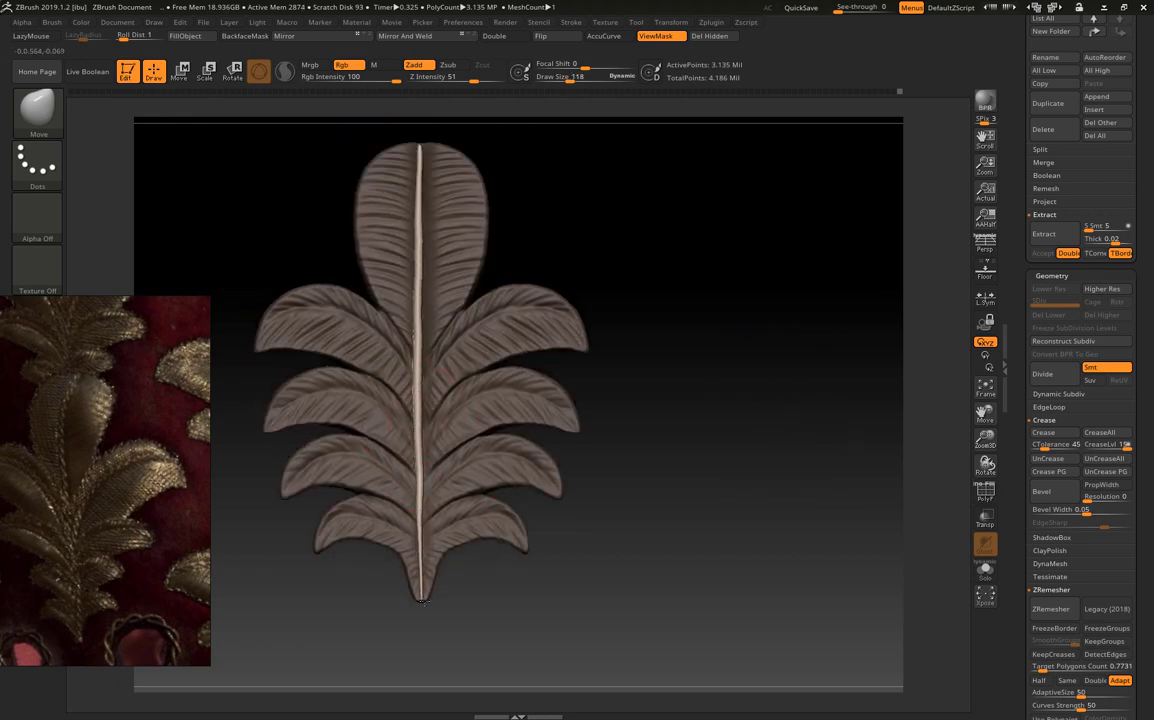
left_click_drag(416, 518, 420, 486, "shift")
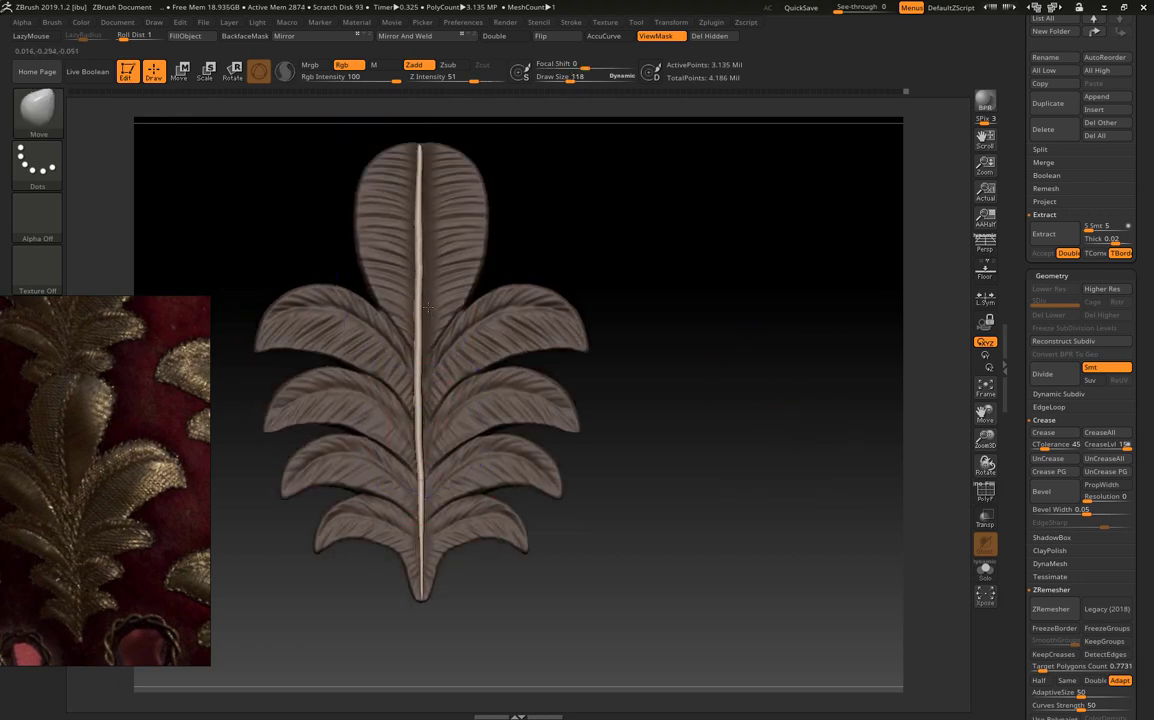
- Check the strand from side, top and tilted views, ending in front view
left_click_drag(690, 360, 612, 373)
key("w")
left_click_drag(332, 402, 418, 440, "shift")
key("q")
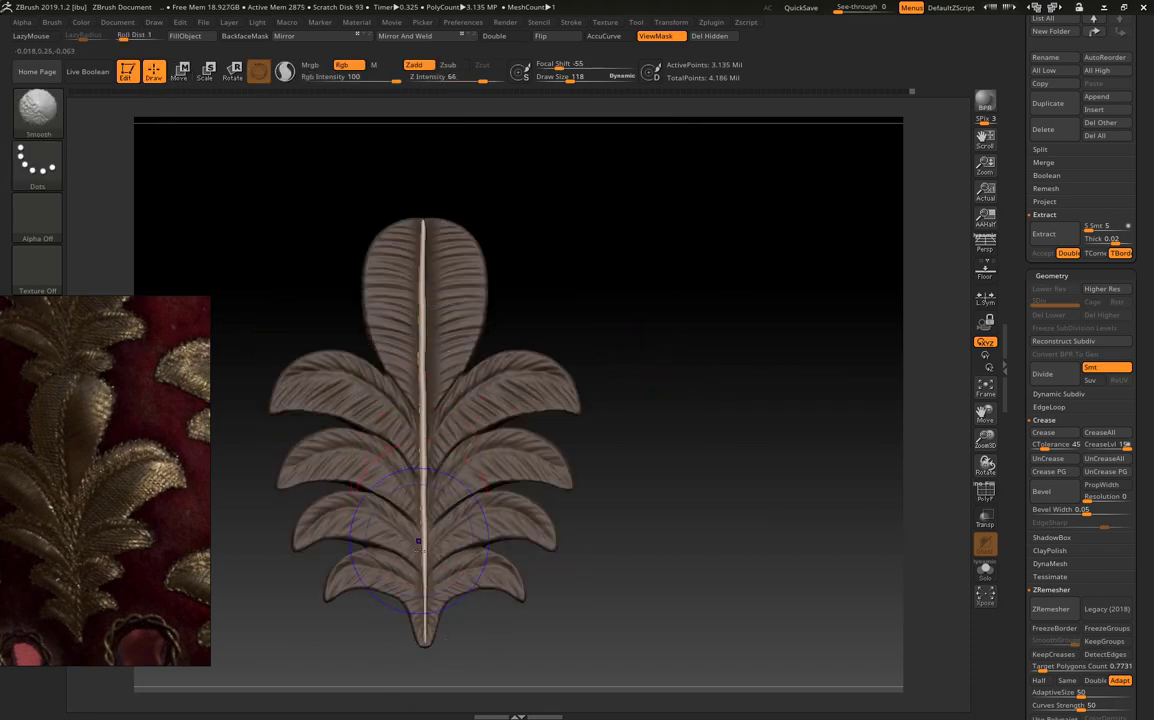
mouse_move(600, 360)
left_mouse_down("alt")
mouse_move(711, 399)
mouse_move(842, 417)
mouse_move(835, 345)
left_mouse_up("alt")
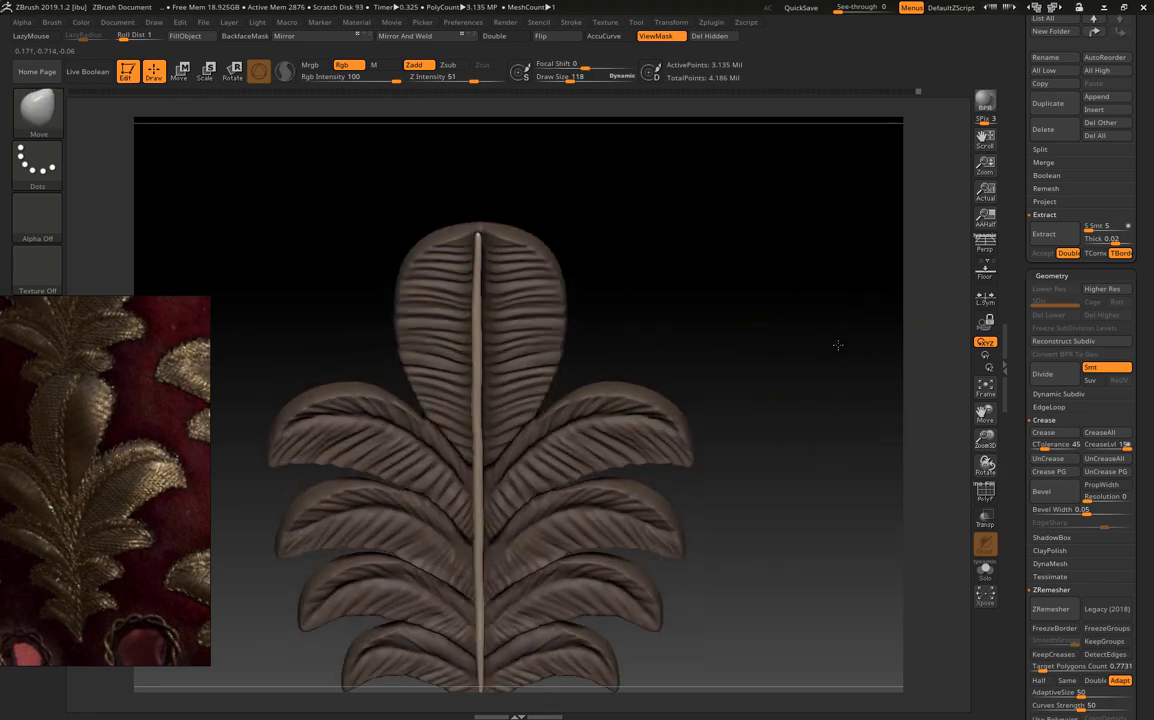
left_click_drag(830, 413, 469, 410, "shift")
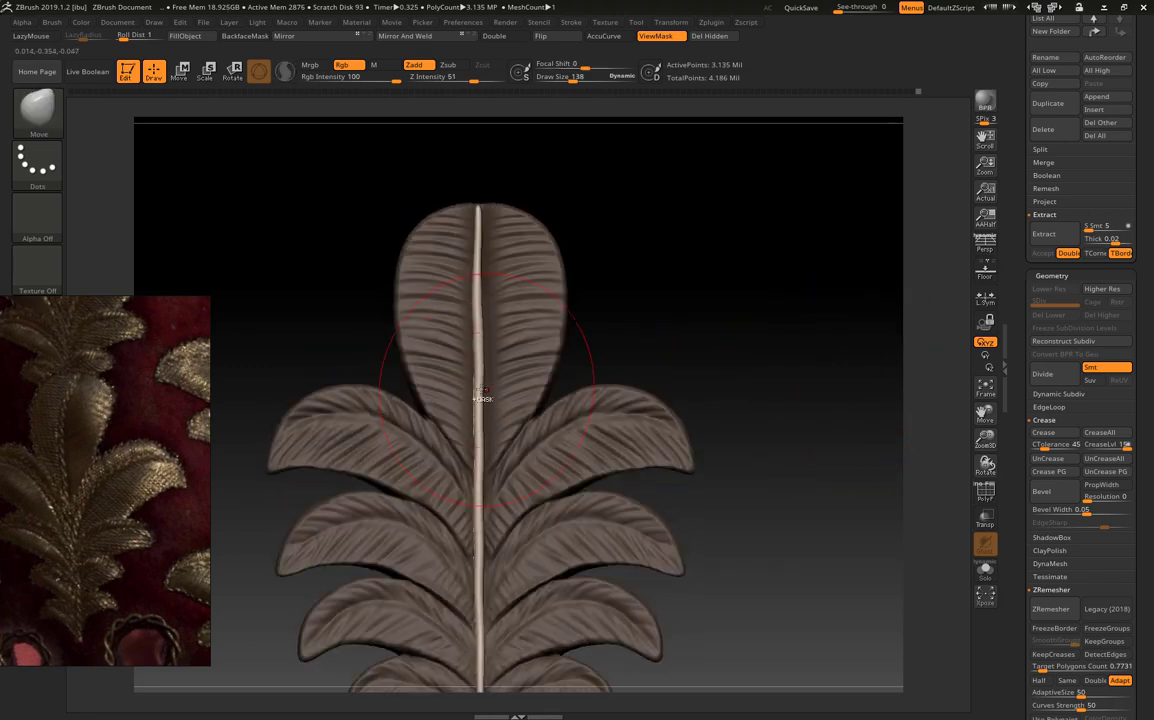
mouse_move(729, 391)
left_mouse_down("shift")
mouse_move(734, 296)
mouse_move(711, 345)
mouse_move(747, 348)
mouse_move(734, 377)
left_mouse_up("shift")
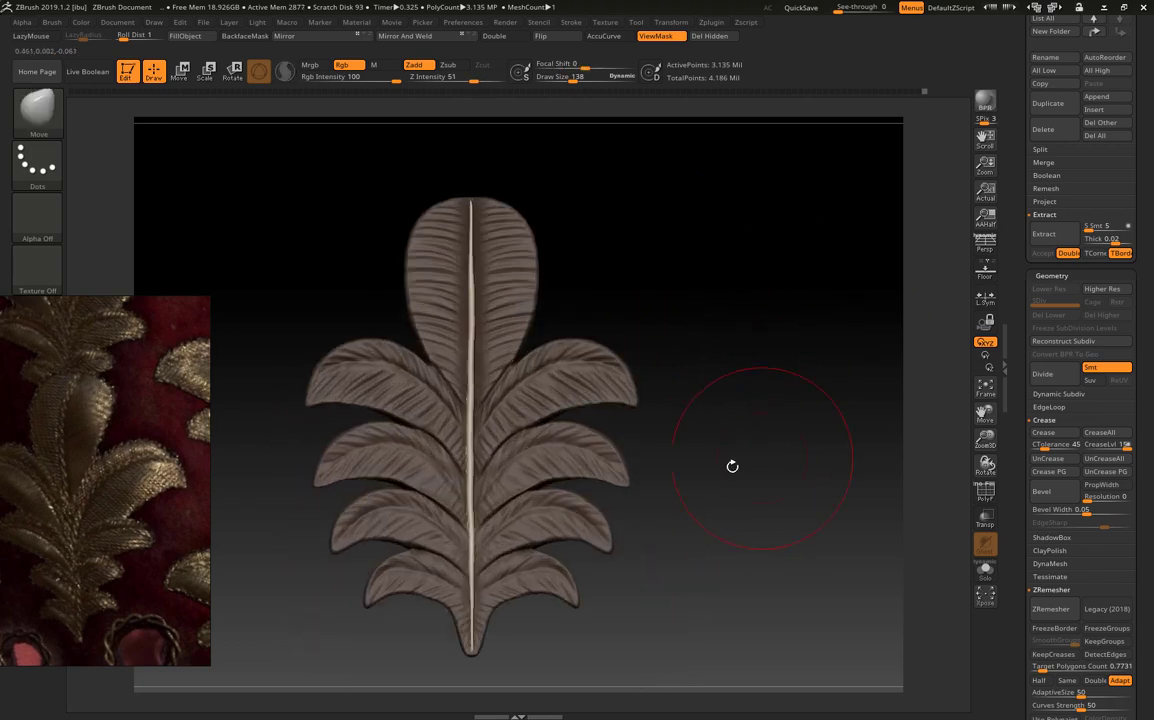
mouse_move(734, 465)
left_mouse_down()
mouse_move(742, 329)
mouse_move(493, 308)
left_mouse_up()
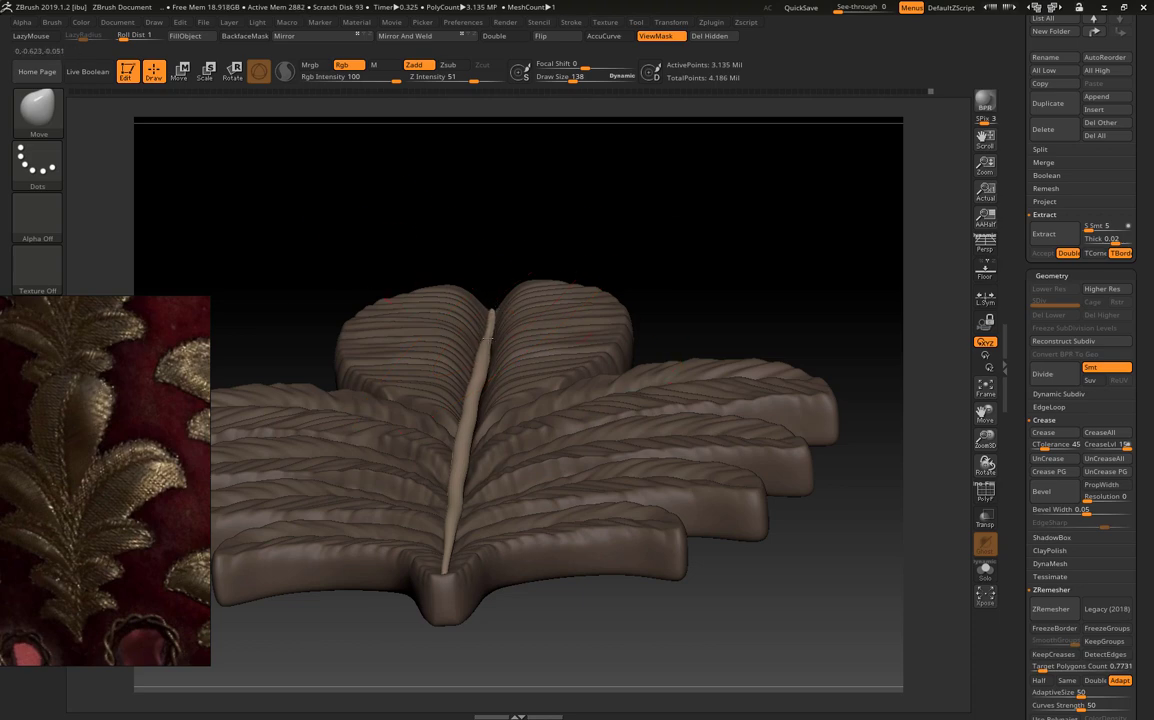
mouse_move(775, 300)
left_mouse_down("shift")
mouse_move(740, 400)
mouse_move(760, 442)
mouse_move(713, 437)
mouse_move(760, 400)
mouse_move(790, 425)
mouse_move(740, 430)
mouse_move(925, 310)
left_mouse_up("shift")
- Split the masked strand into its own Extract2 subtool and make it active
scroll(1092, 456, "up", 5)
left_click(1040, 488)
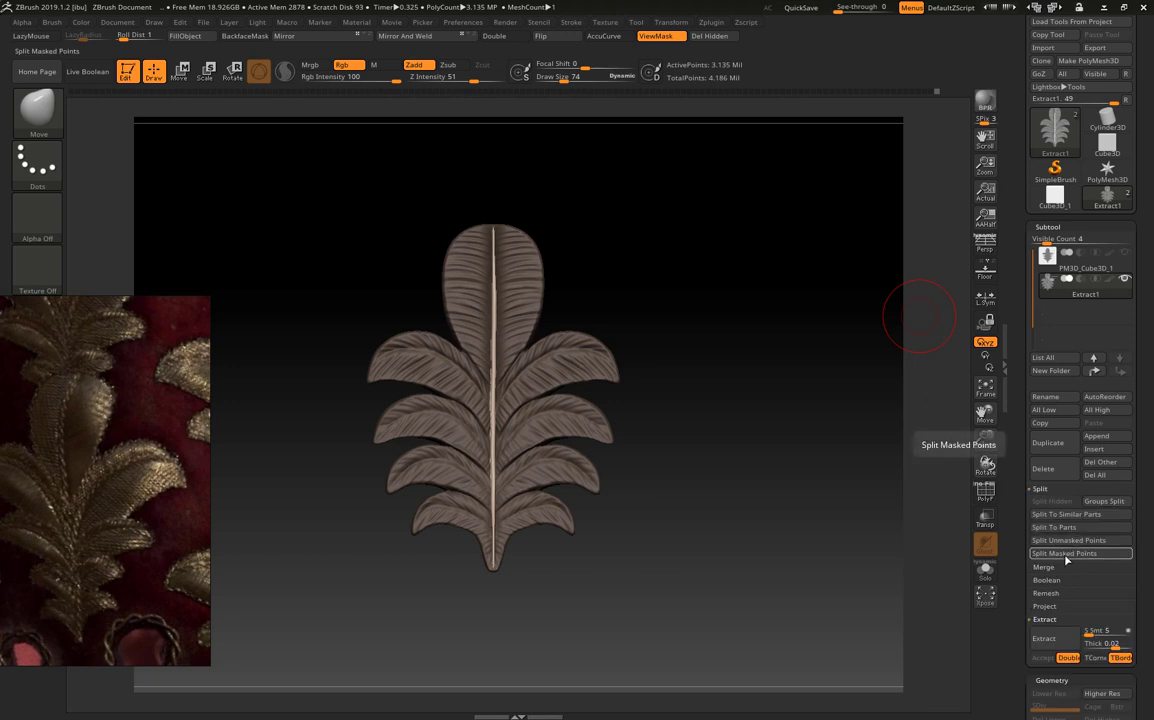
left_click(1068, 540)
left_click(1044, 320)
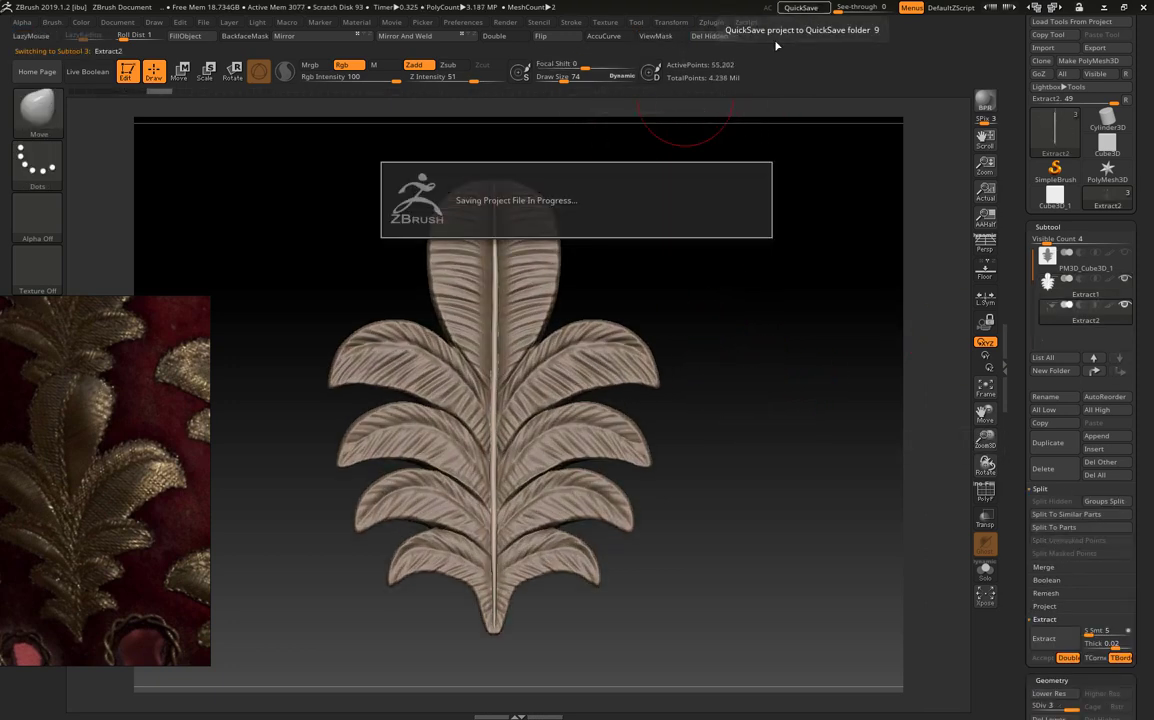
- Switch to DamStandard and subdivide the strand up to level 5
mouse_move(630, 268)
left_mouse_down()
mouse_move(705, 314)
mouse_move(768, 281)
mouse_move(489, 206)
left_mouse_up()
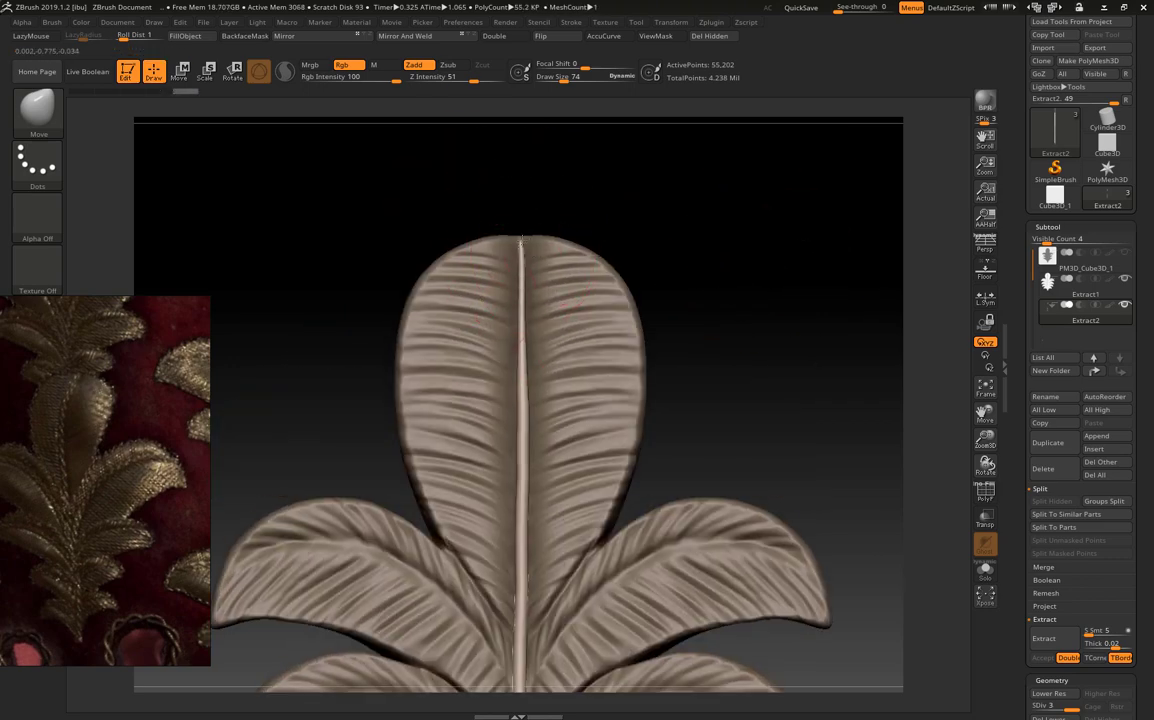
key("f")
left_click_drag(688, 290, 515, 211, "alt")
key("b")
key("d")
key("s")
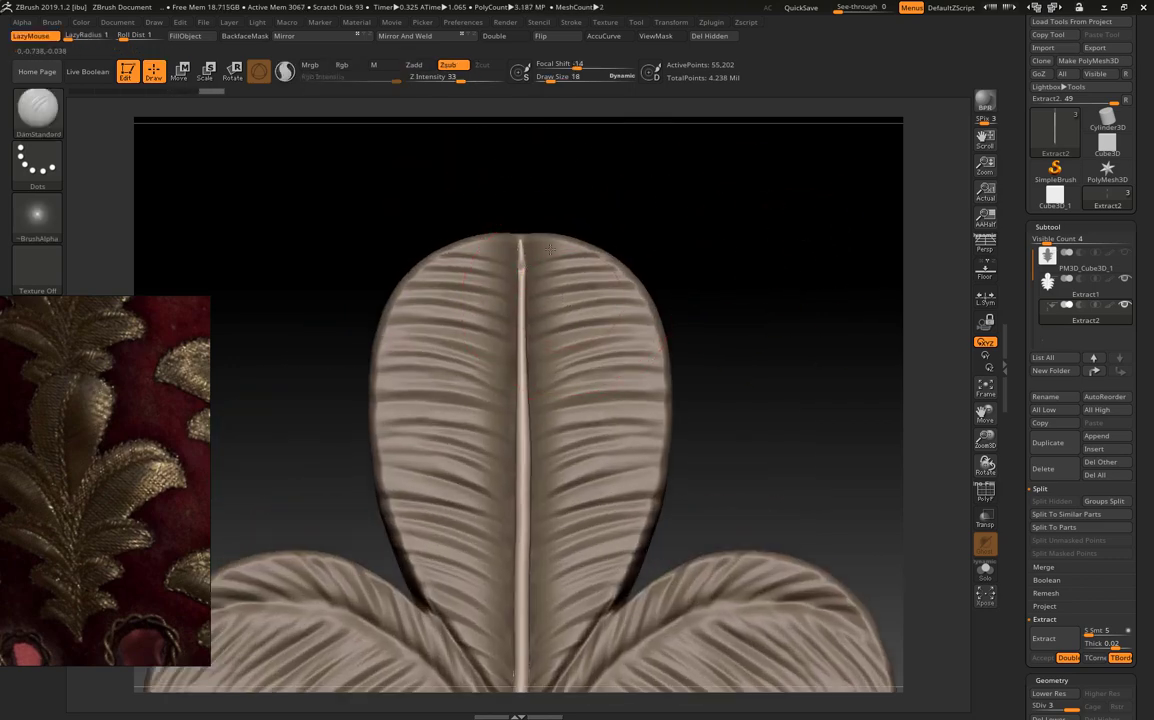
key("ctrl+d")
key("ctrl")
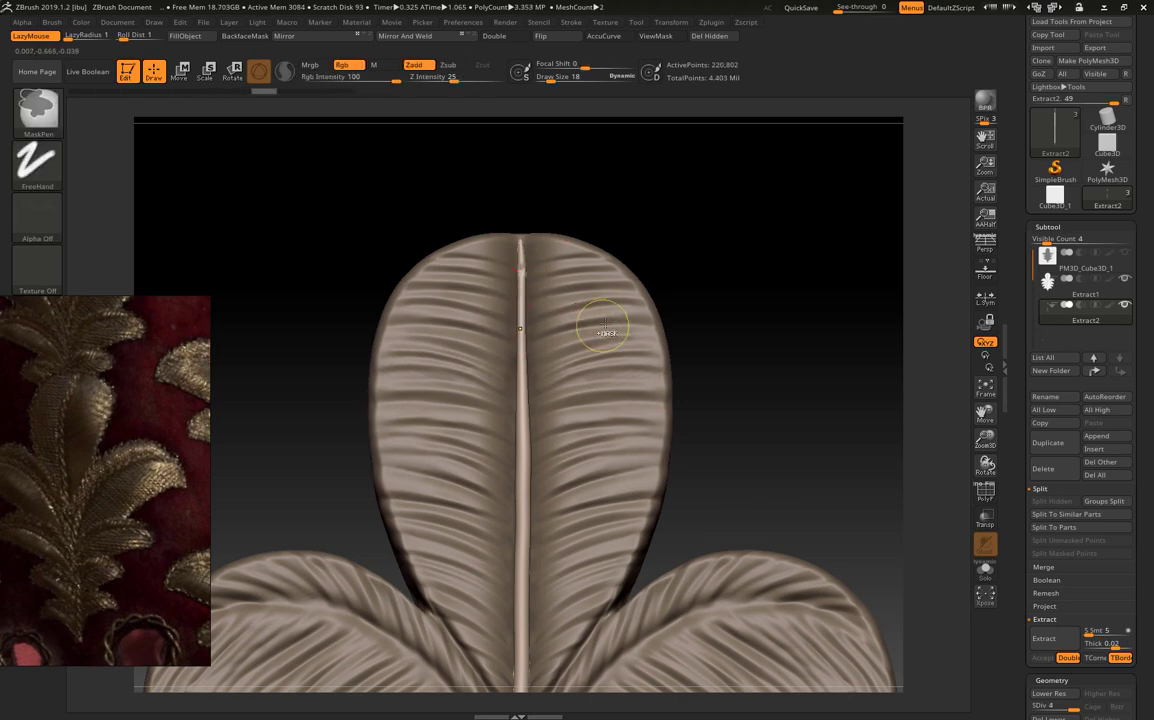
key("ctrl+d")
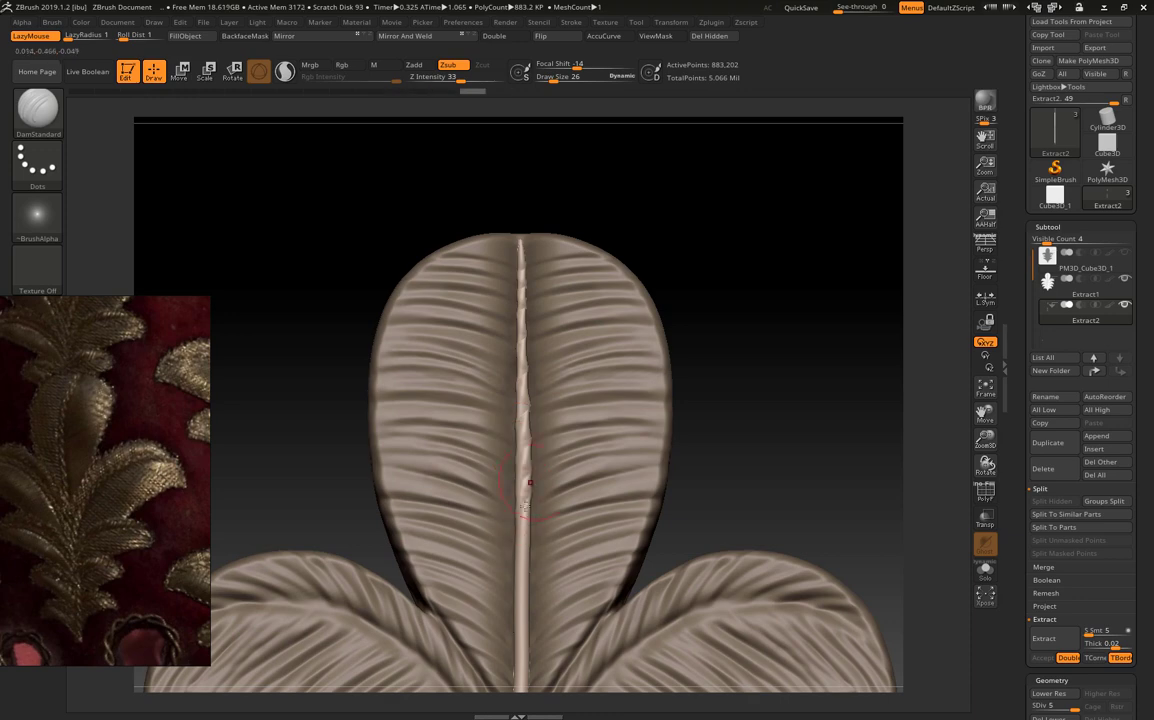
- Orbit and reframe to inspect the leaf and midrib from several angles
mouse_move(530, 483)
right_mouse_down("ctrl")
mouse_move(729, 464)
mouse_move(537, 463)
right_mouse_up("ctrl")
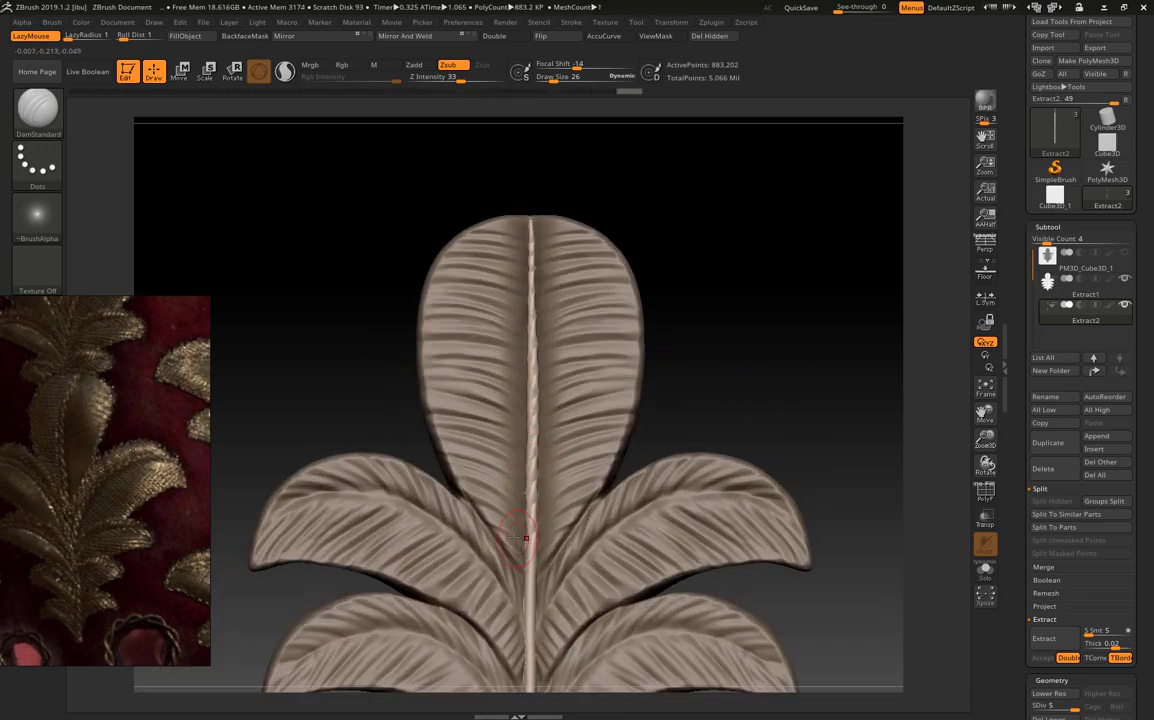
right_click_drag(525, 538, 527, 460, "alt")
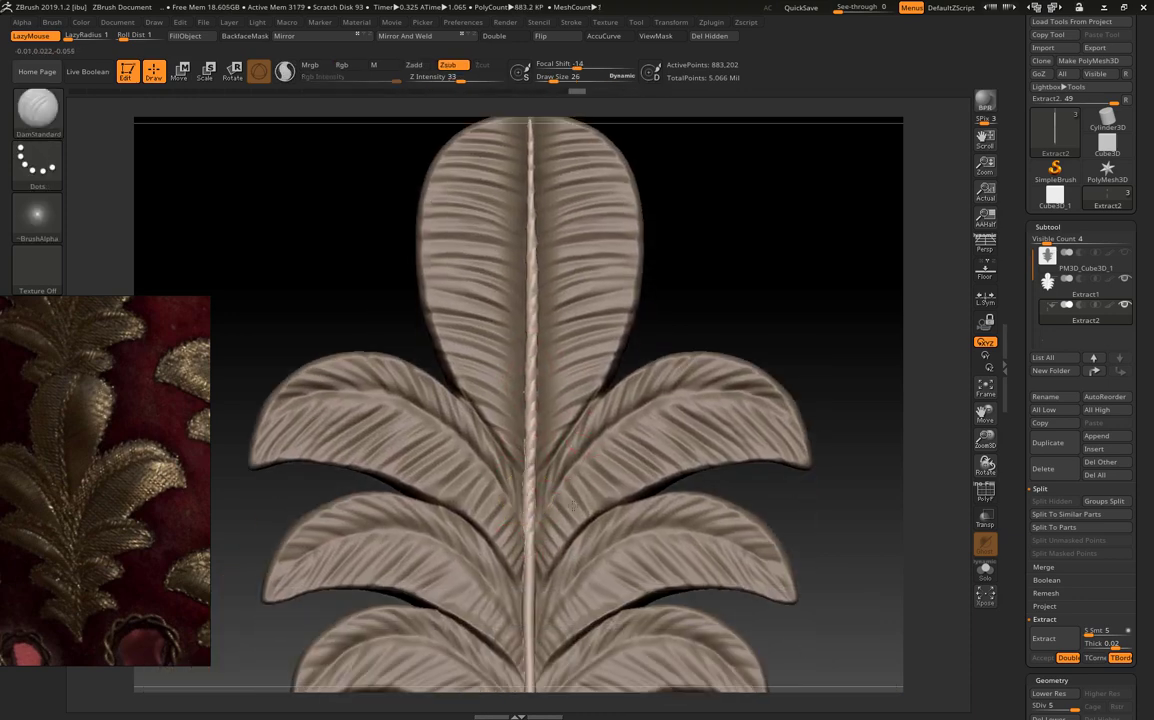
right_click_drag(573, 505, 543, 442, "alt")
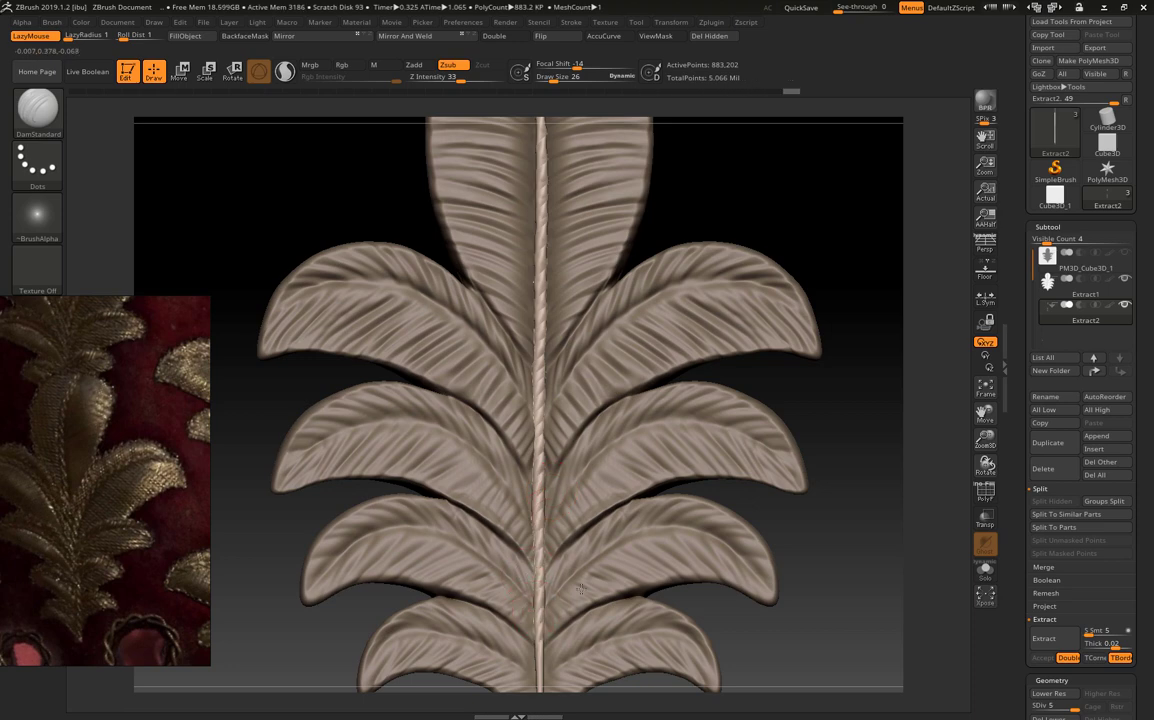
mouse_move(490, 600)
right_mouse_down()
mouse_move(735, 398)
mouse_move(510, 493)
right_mouse_up()
key("f")
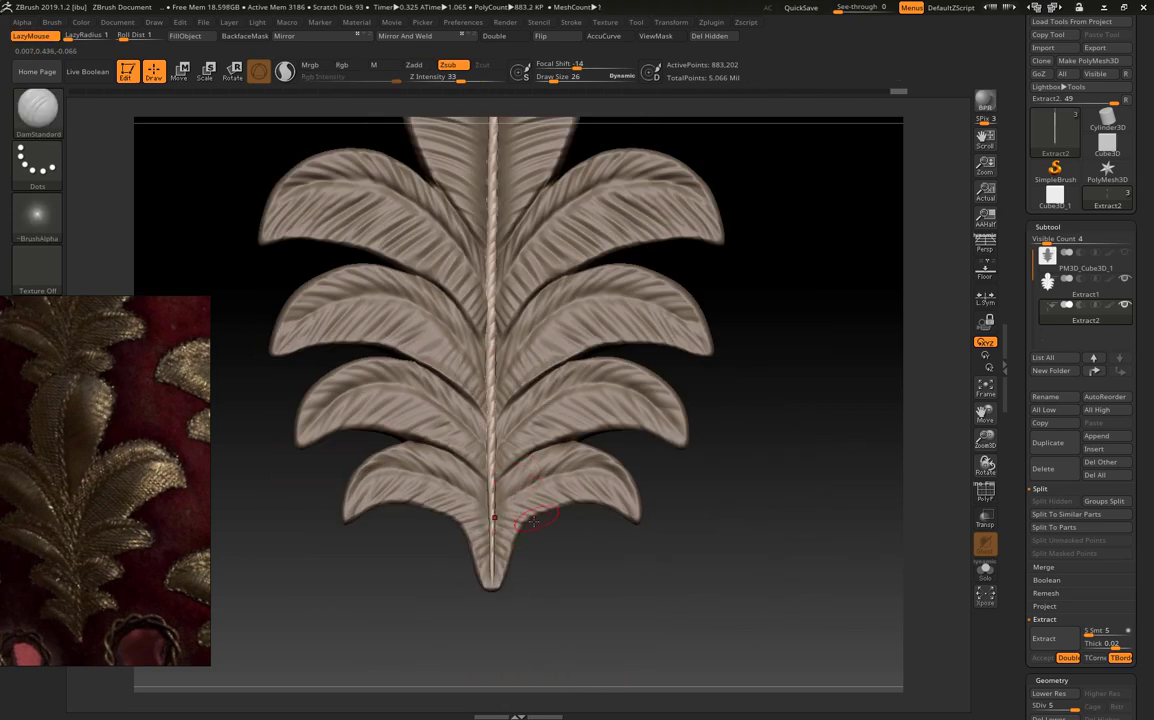
mouse_move(649, 513)
right_mouse_down()
mouse_move(663, 406)
mouse_move(773, 391)
right_mouse_up()
right_click_drag(678, 203, 495, 314, "ctrl")
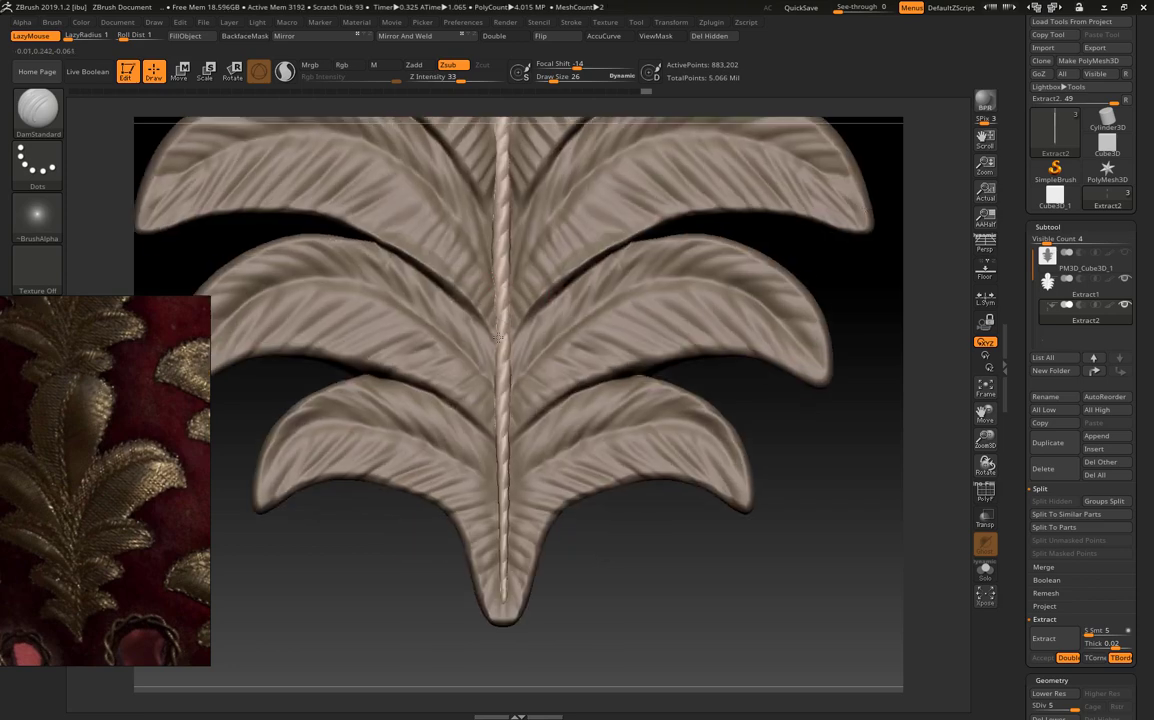
key("f")
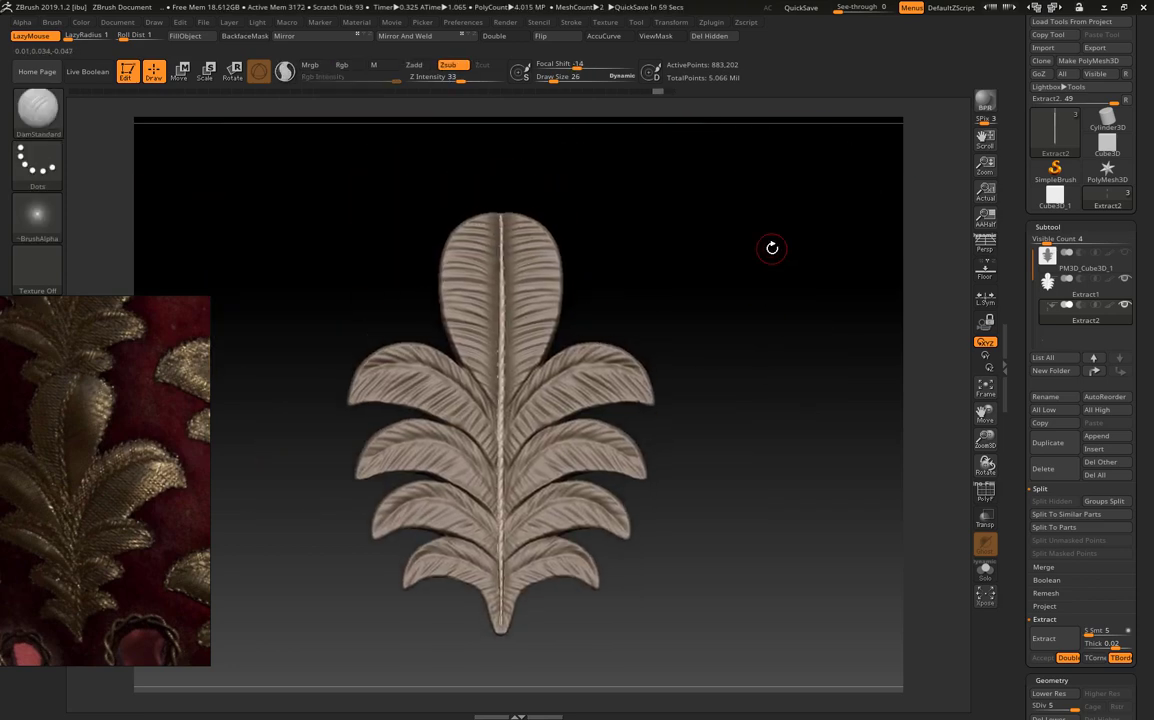
right_click_drag(770, 247, 778, 327)
- Delete the cube subtool and inspect the remaining leaf
left_click(1085, 232)
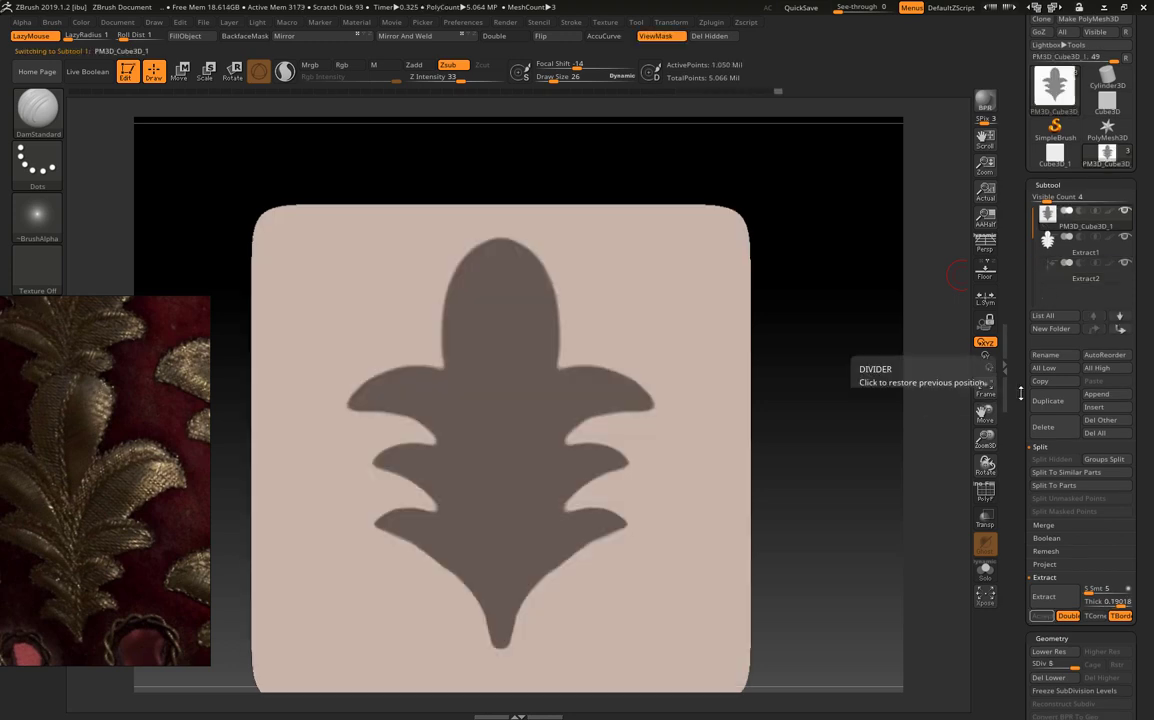
left_click(1043, 433)
left_click_drag(790, 452, 803, 393)
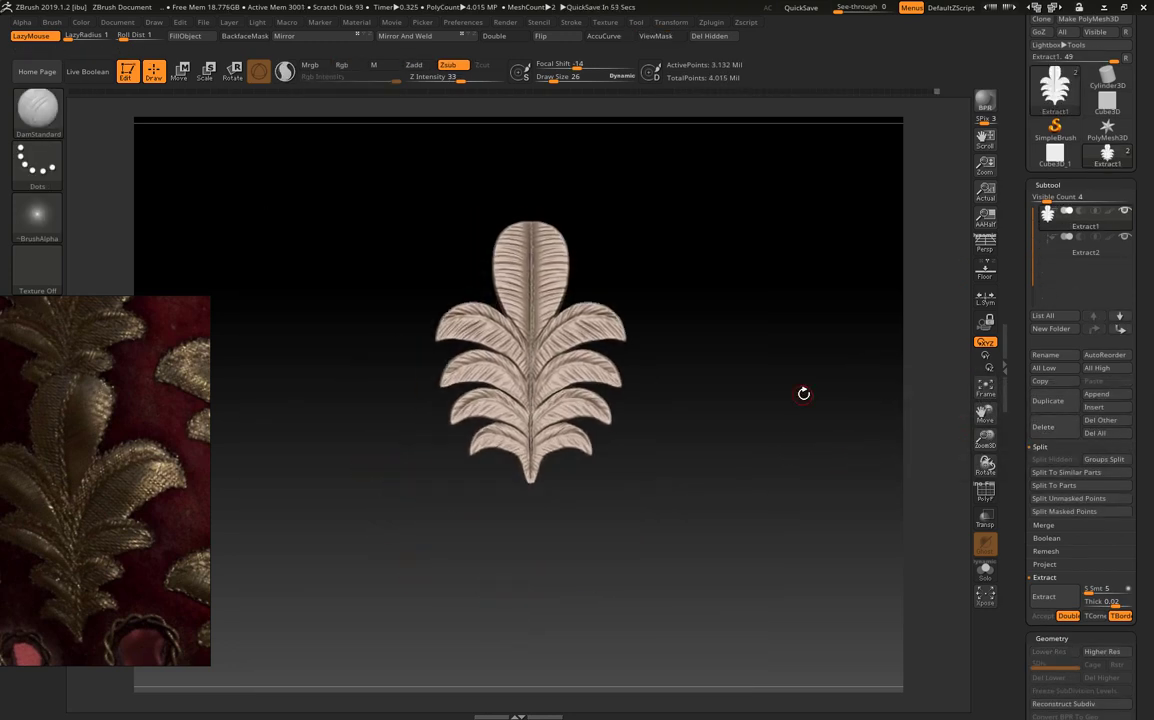
mouse_move(697, 344)
left_mouse_down()
mouse_move(837, 391)
mouse_move(834, 439)
left_mouse_up()
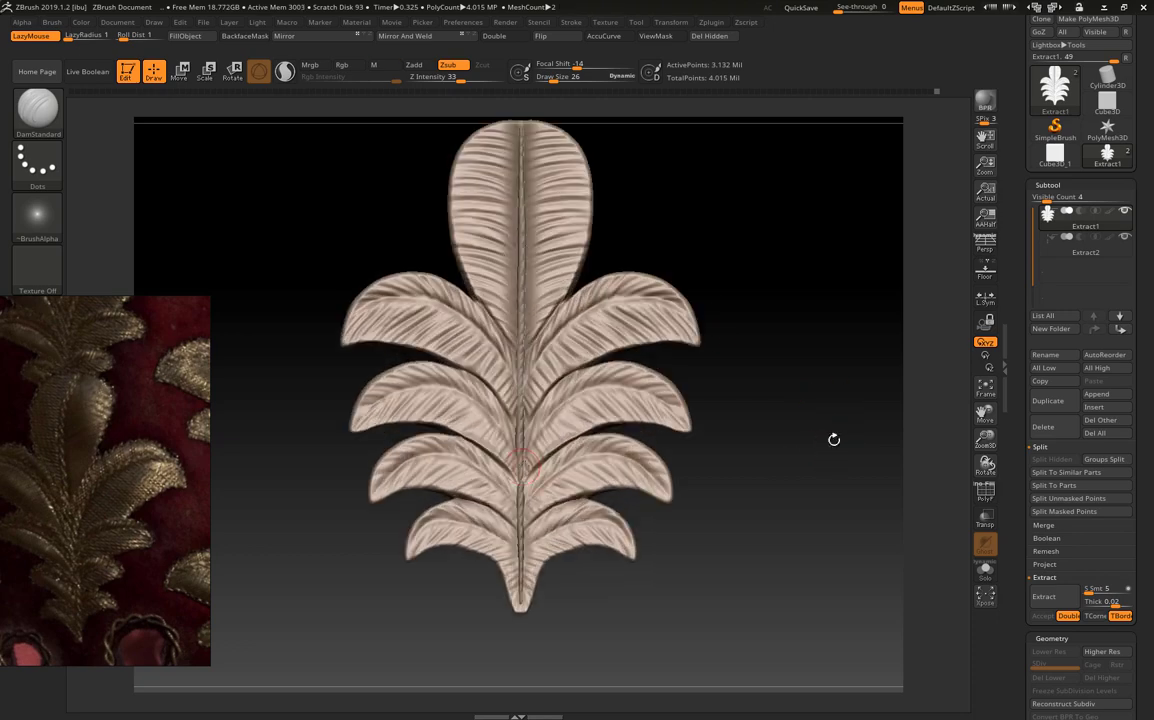
left_click_drag(848, 351, 797, 358)
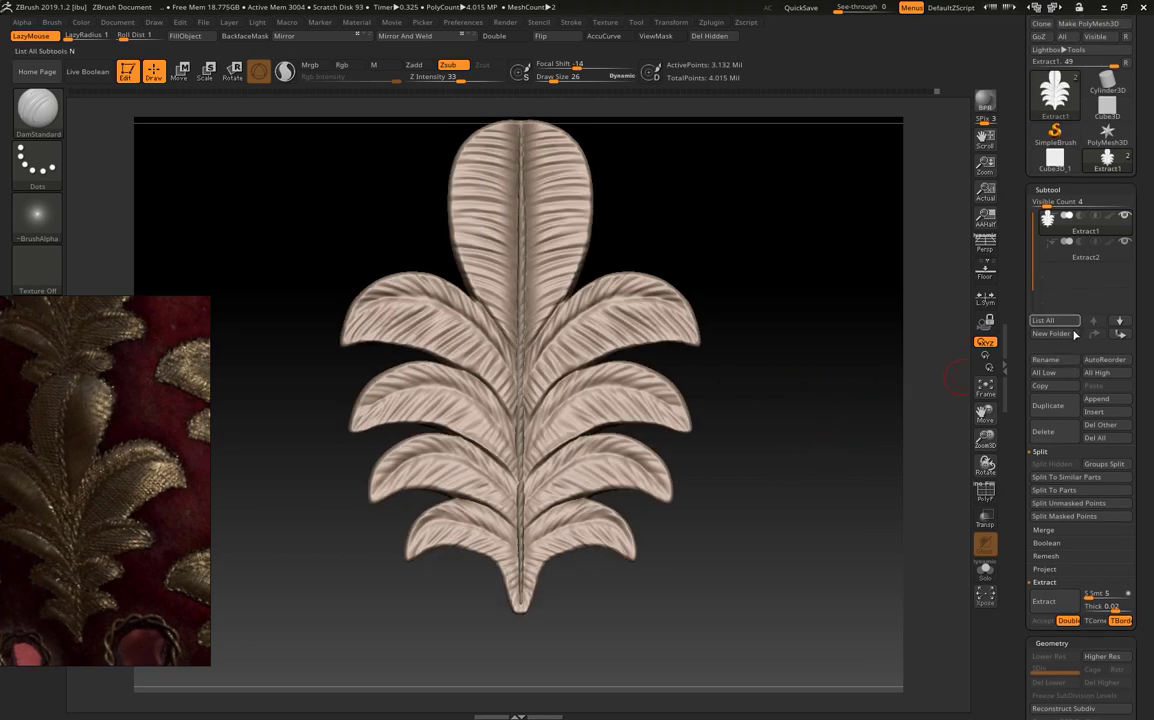
scroll(1120, 450, "down", 3)
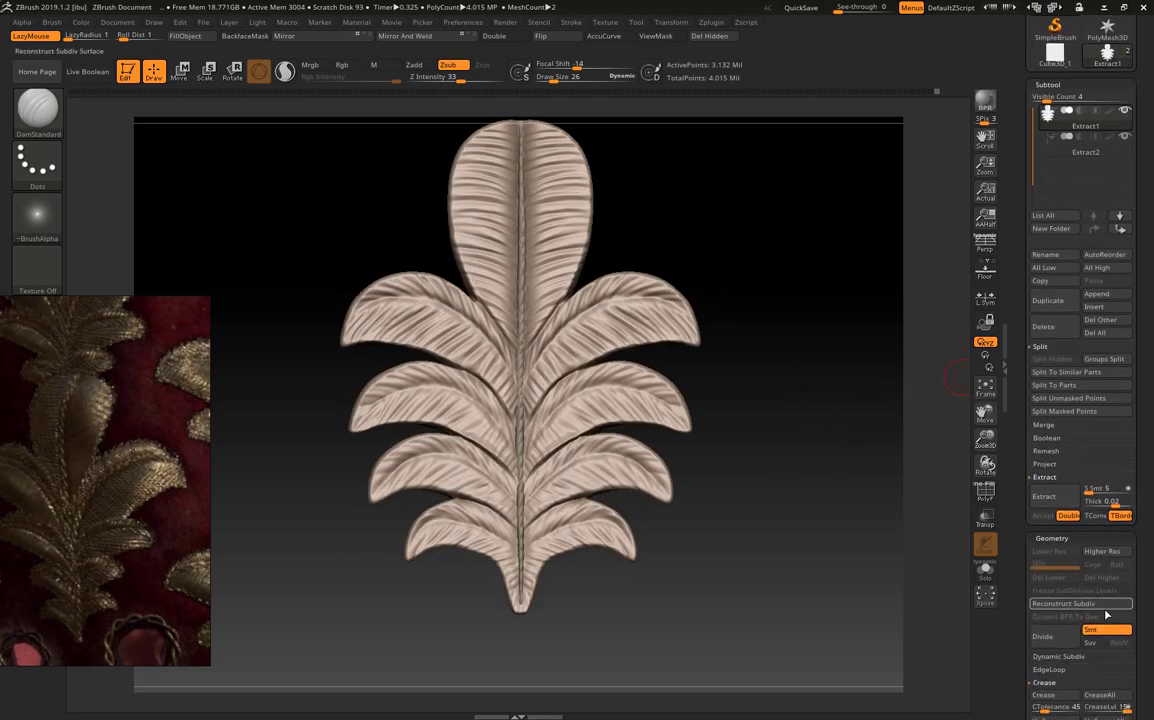
- Run Reconstruct Subdiv three times to rebuild the leaf's lower subdivision levels
left_click(1100, 604)
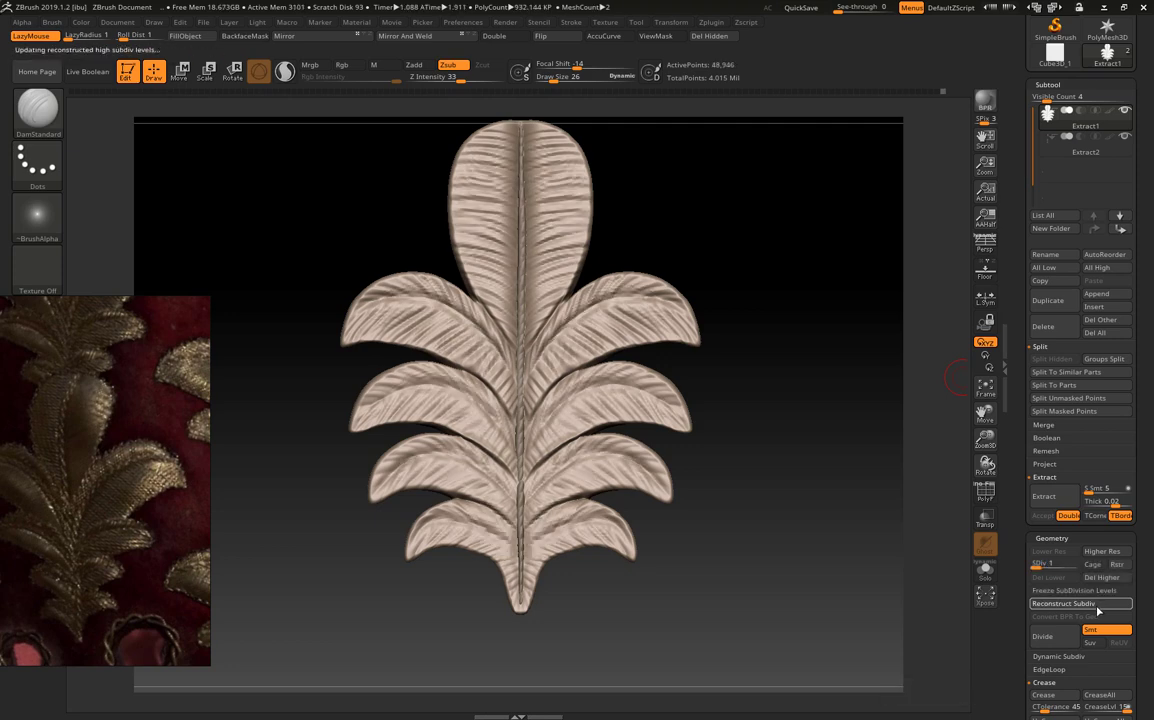
left_click(1100, 605)
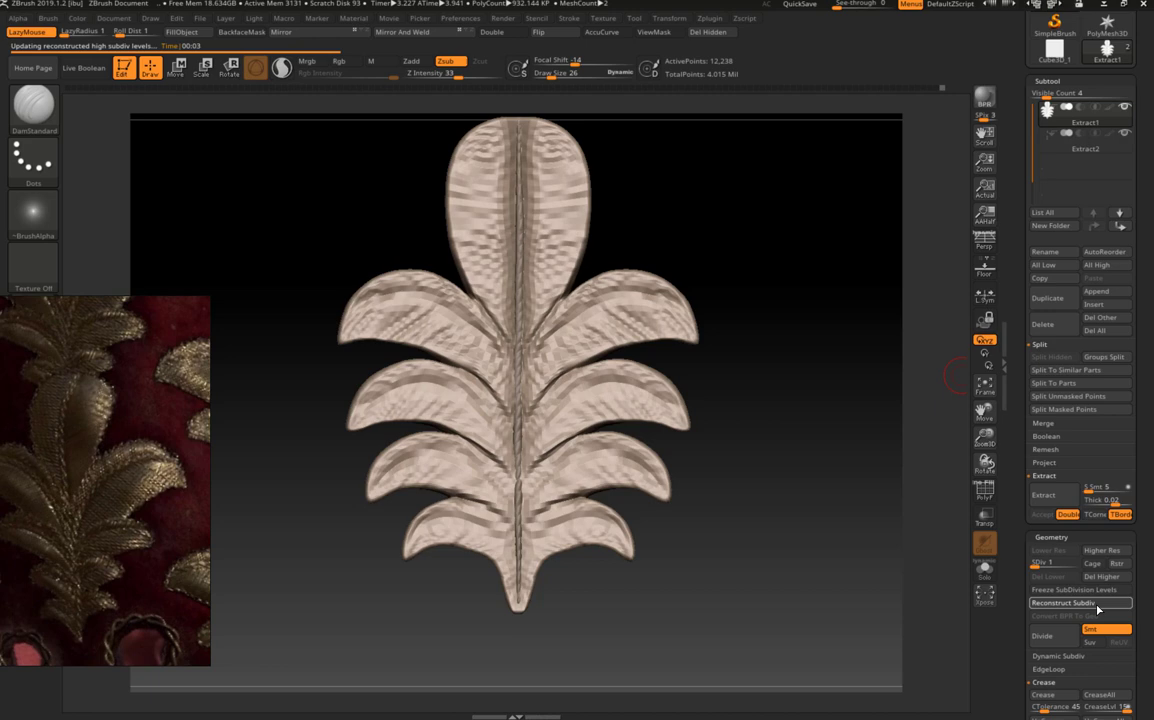
left_click(1098, 606)
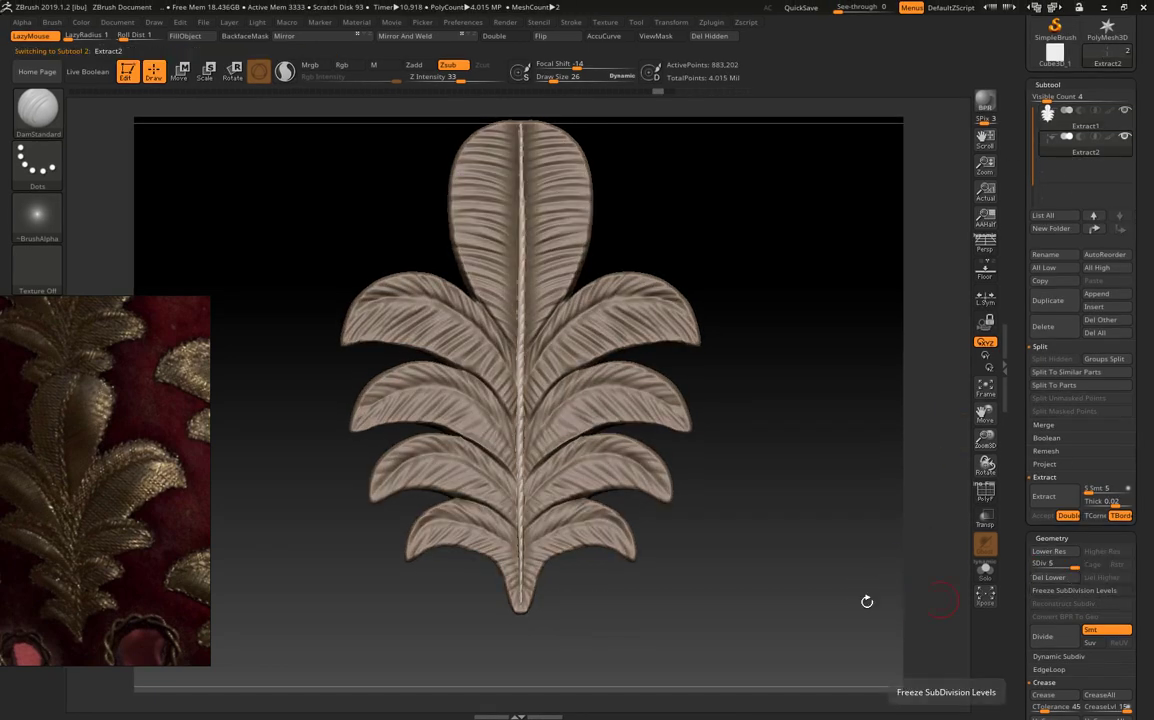
- Merge Down the leaf pieces into one mesh and confirm the dialog
left_click(1085, 118)
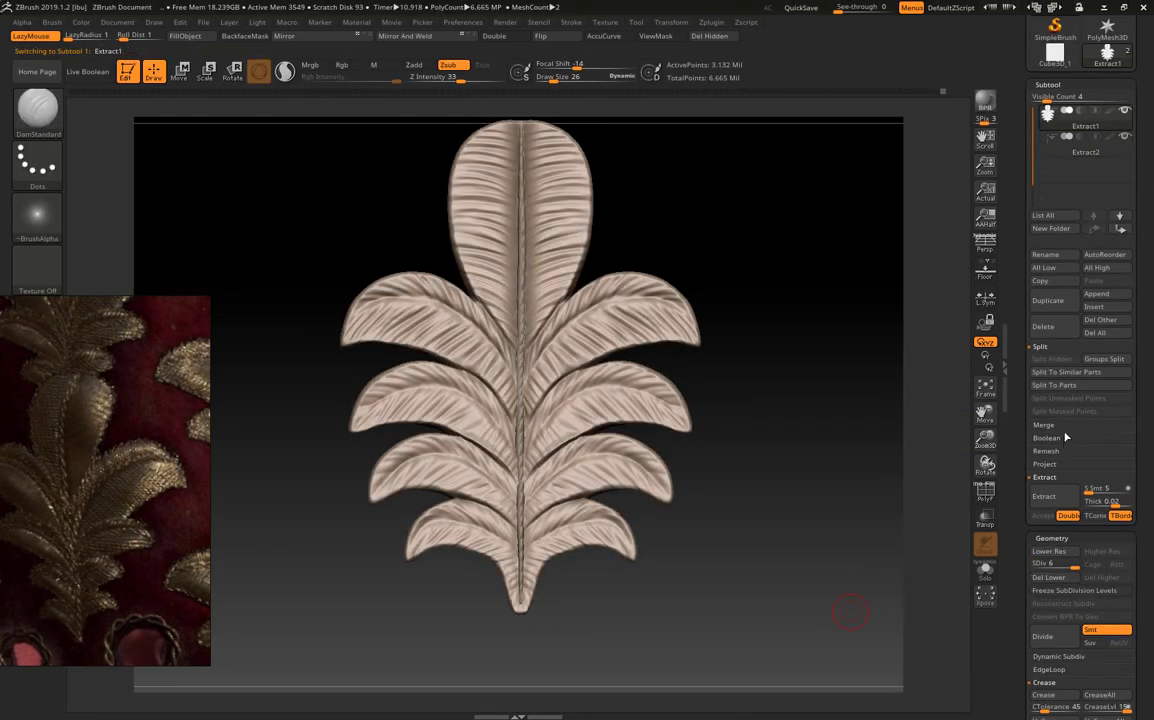
left_click(1052, 354)
left_click(925, 385)
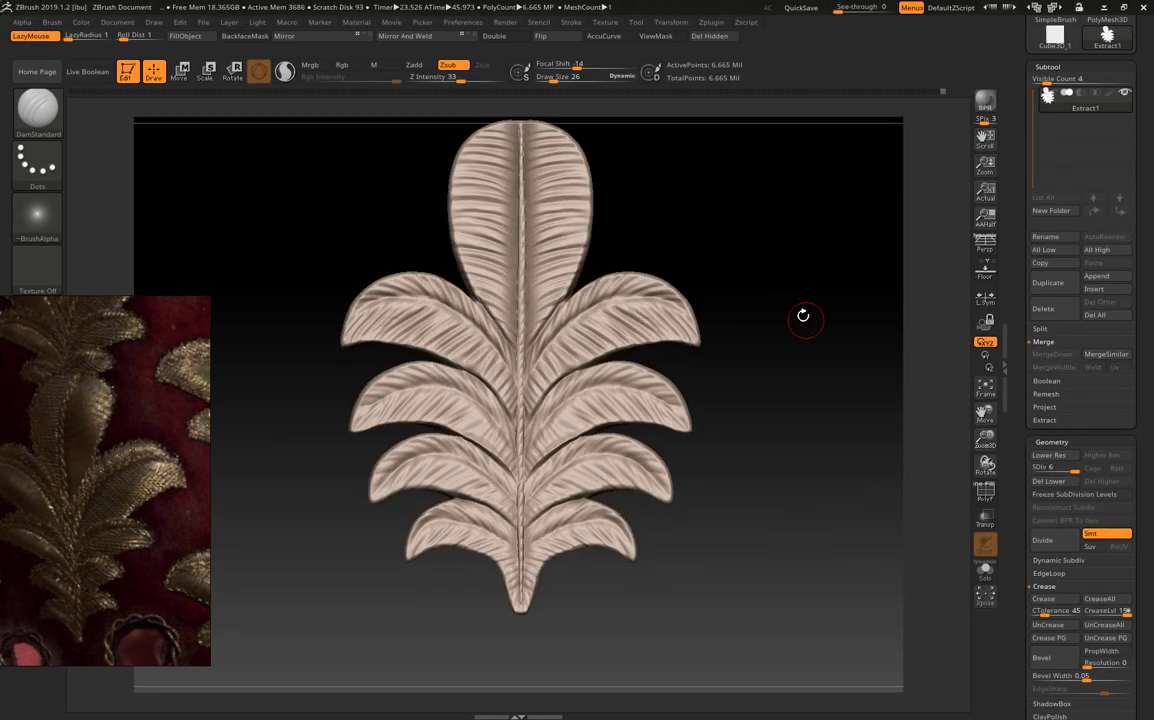
- Zoom and orbit close around the merged leaf's top leaflet to re-examine it
left_click_drag(803, 316, 815, 290, "alt")
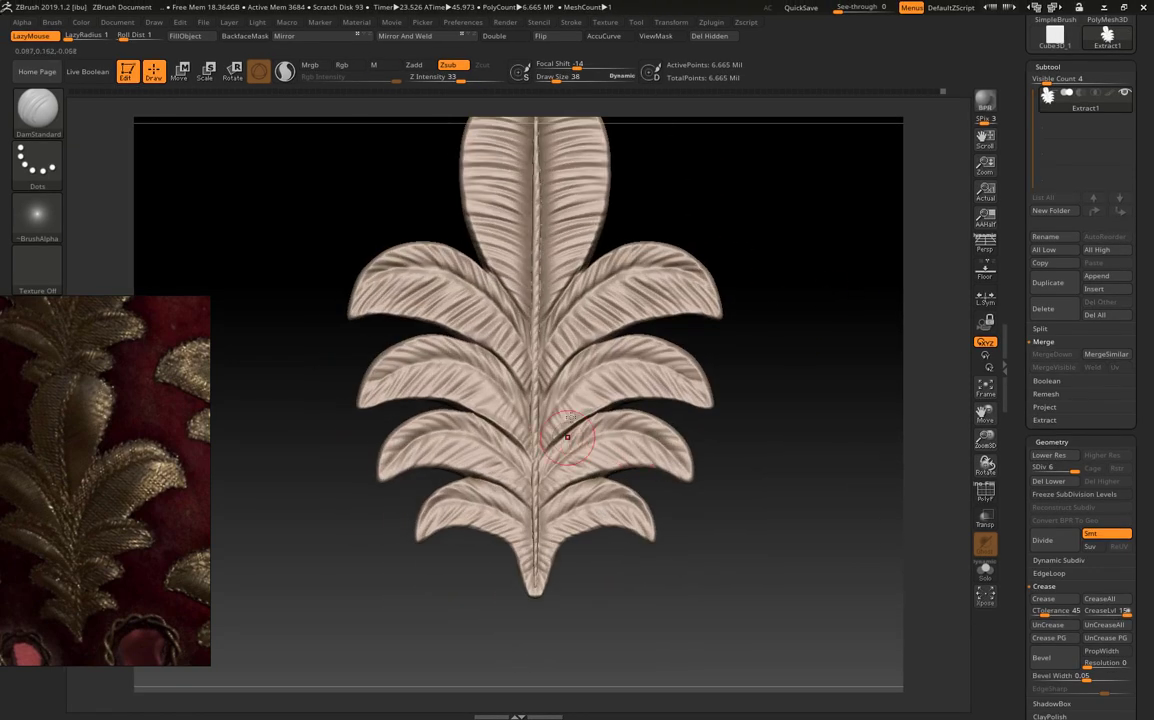
left_click_drag(550, 415, 519, 413)
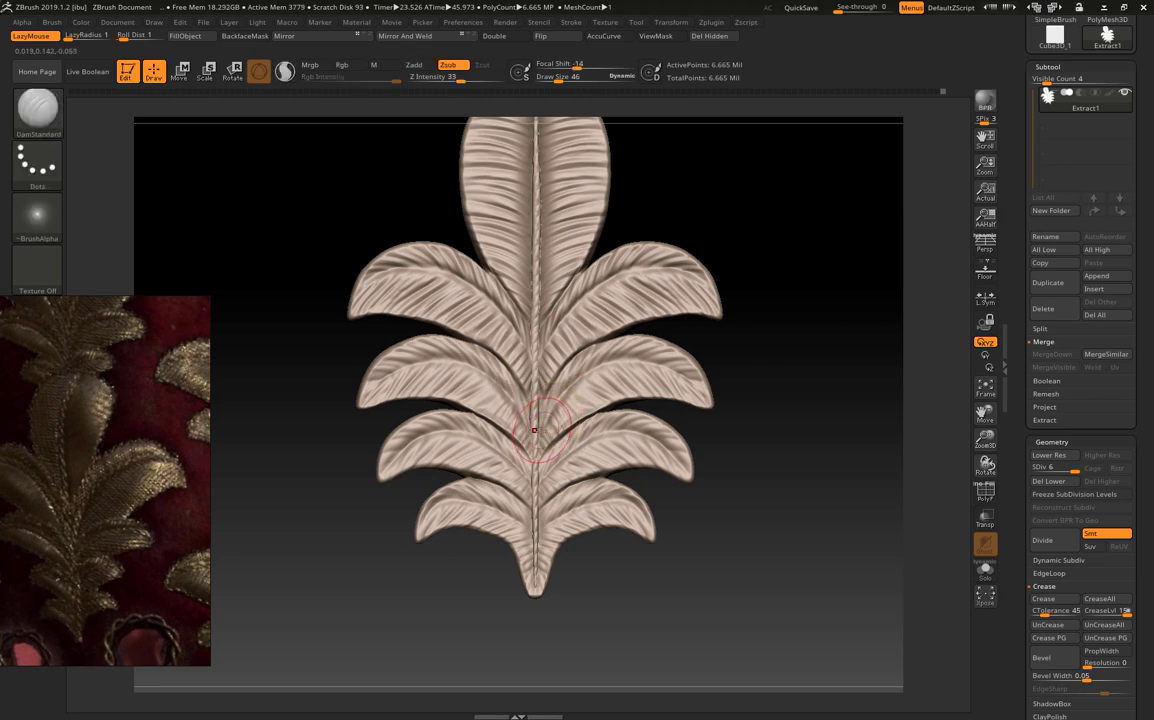
key("ctrl")
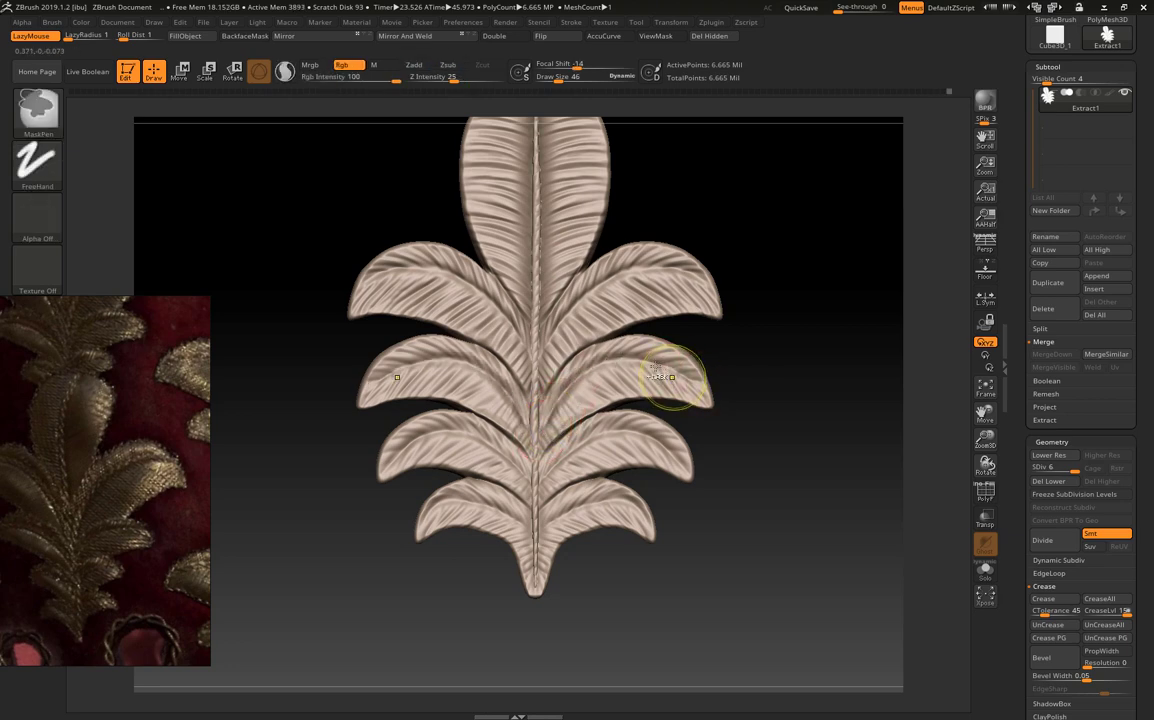
key("alt")
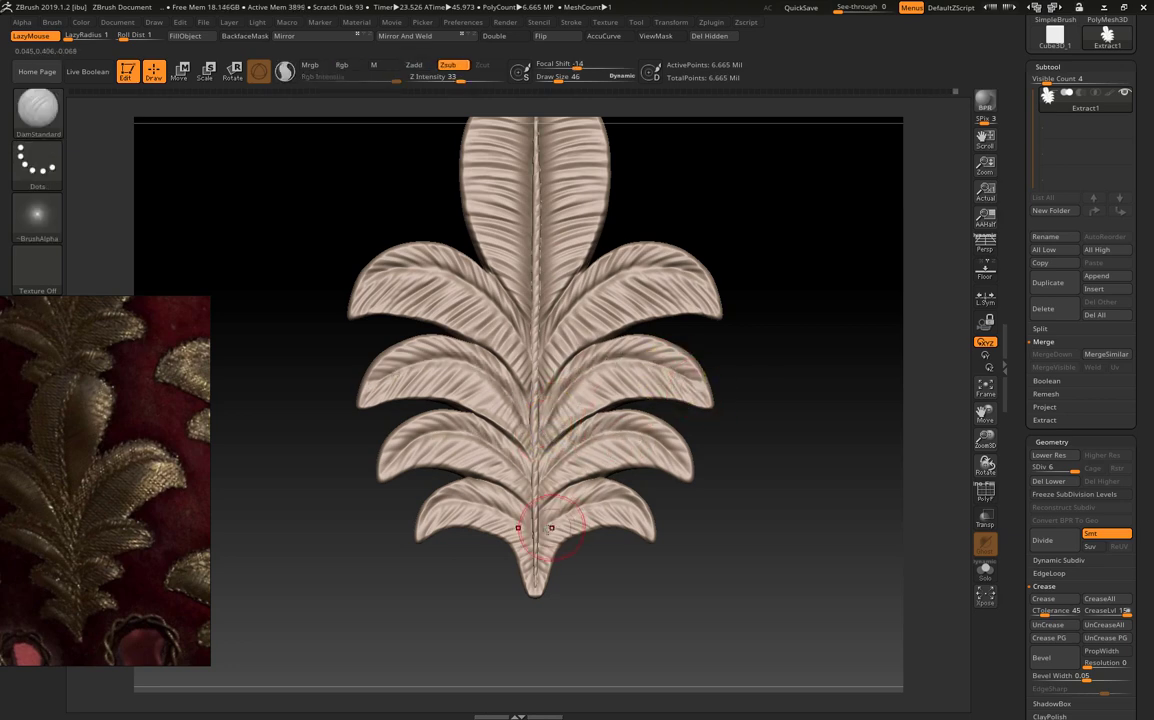
mouse_move(633, 500)
left_mouse_down("alt")
mouse_move(814, 482)
mouse_move(837, 458)
mouse_move(811, 463)
mouse_move(778, 420)
left_mouse_up("alt")
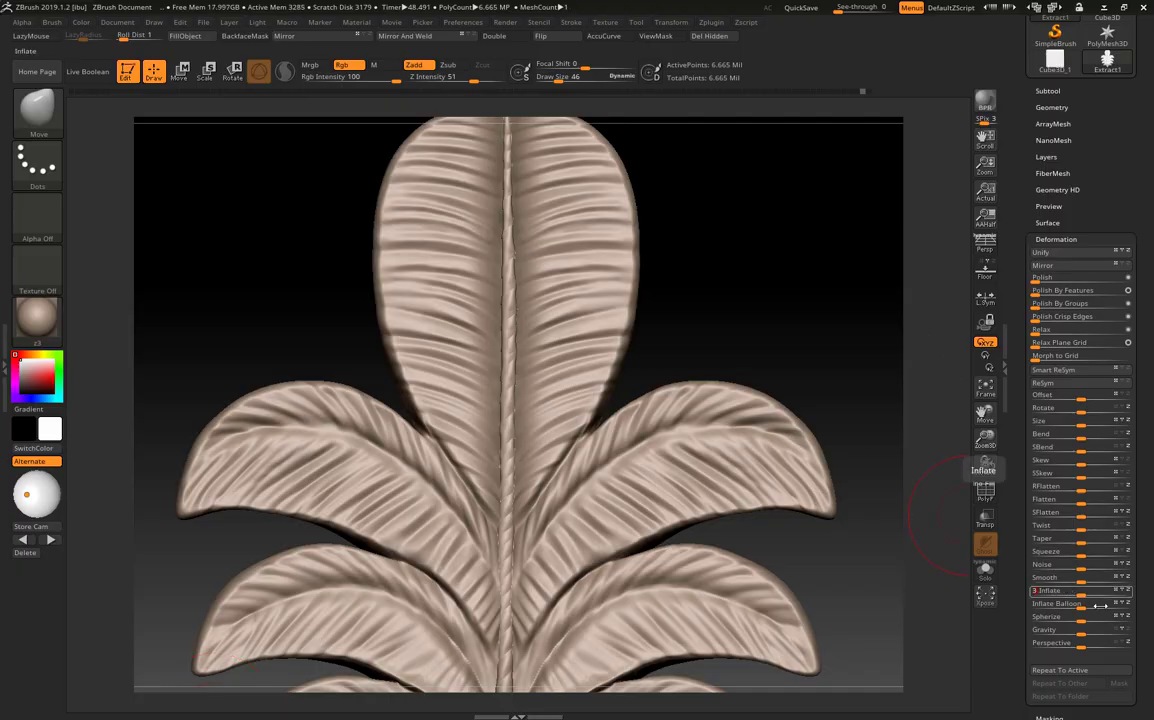
- Inflate the leaf slightly and import a texture image as the surface noise alpha
left_click_drag(819, 296, 935, 342, "alt")
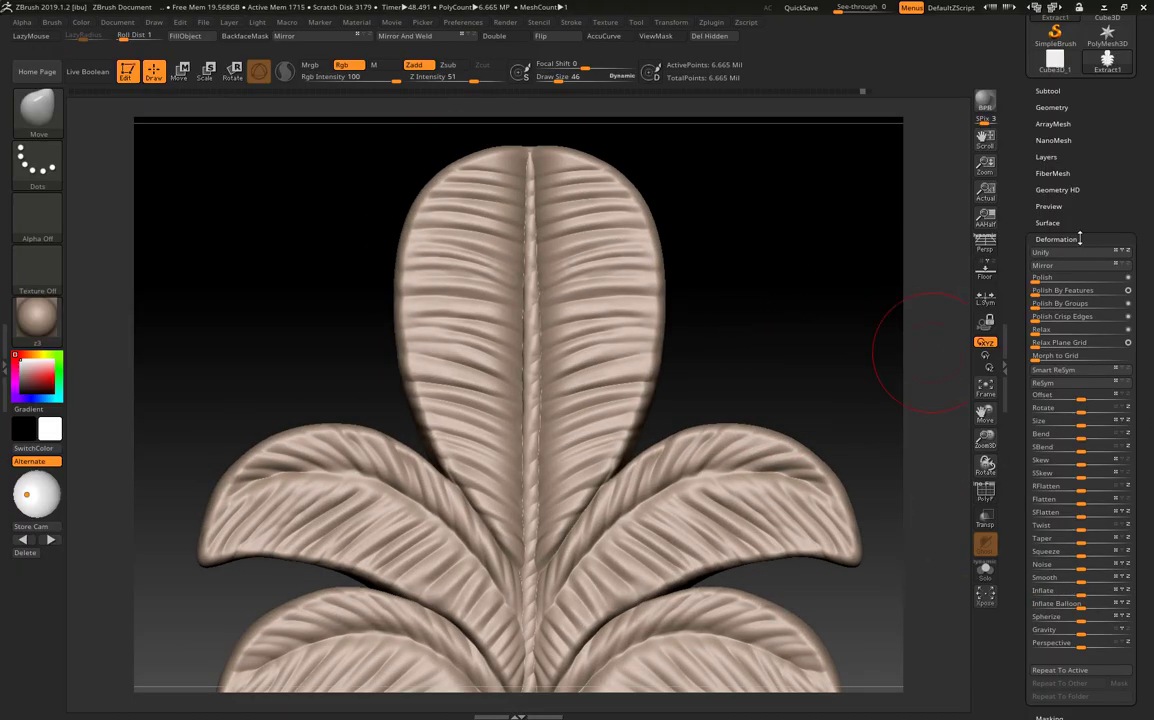
left_click(1050, 222)
left_click(1050, 250)
left_click(680, 572)
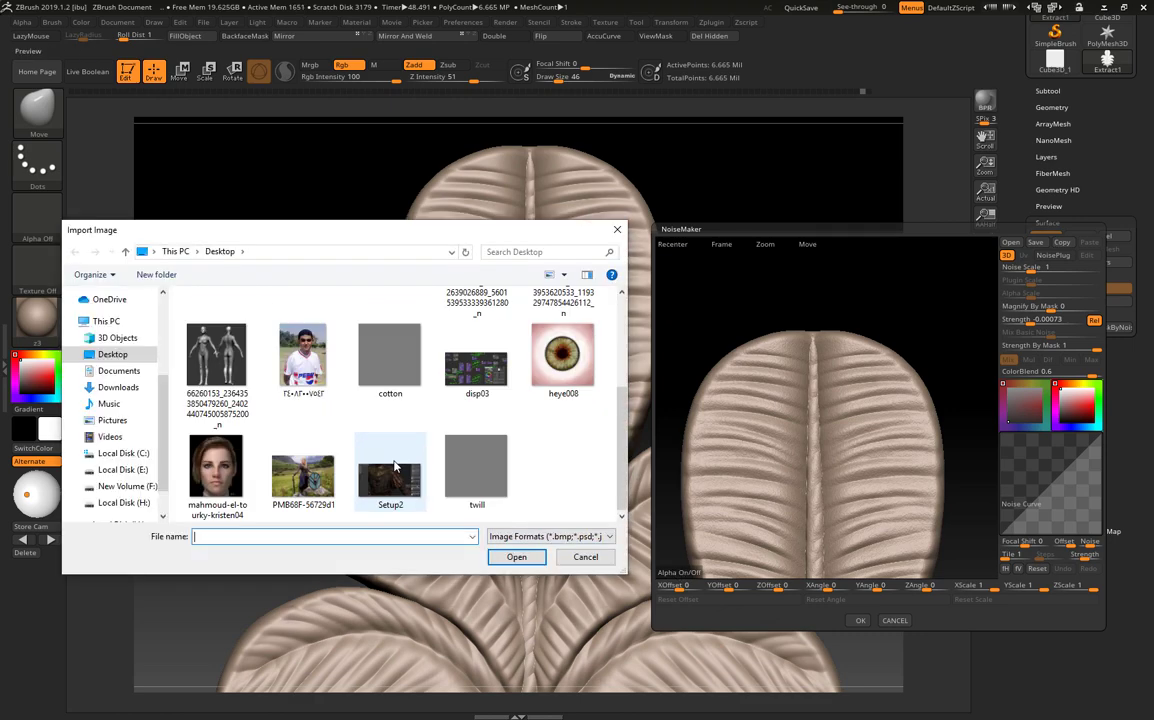
double_click(474, 480)
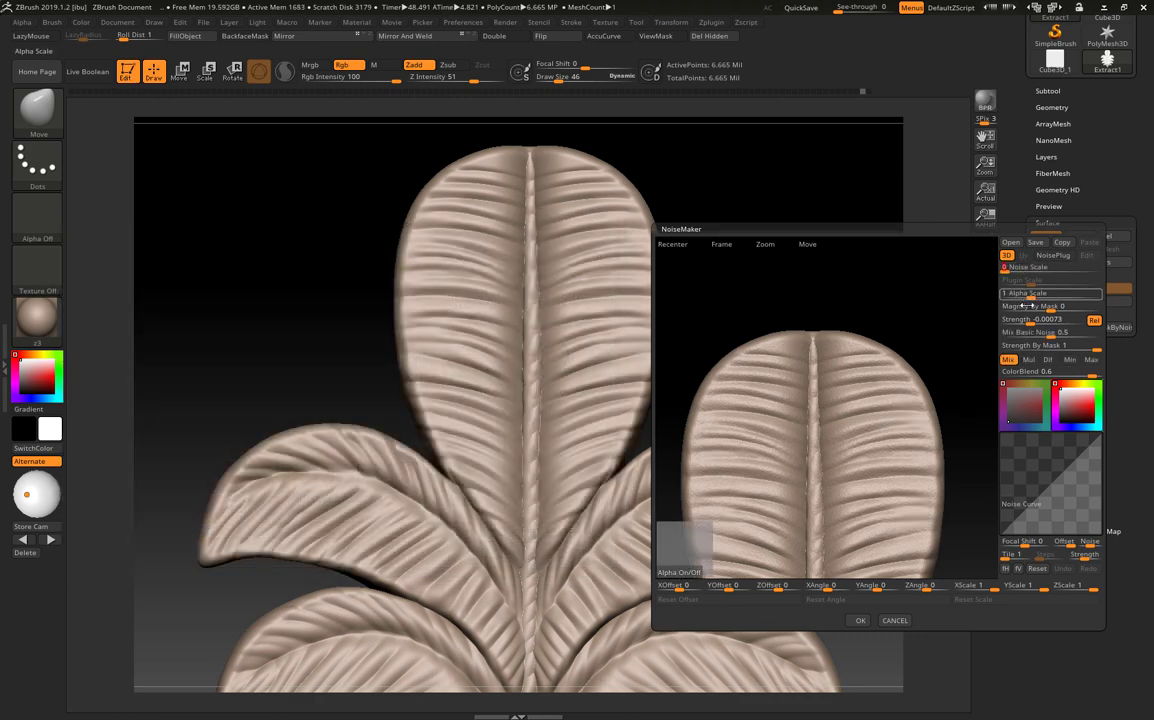
- Set noise strength 0.01887 and alpha scale 0.24307, then apply the noise
left_click(1045, 371)
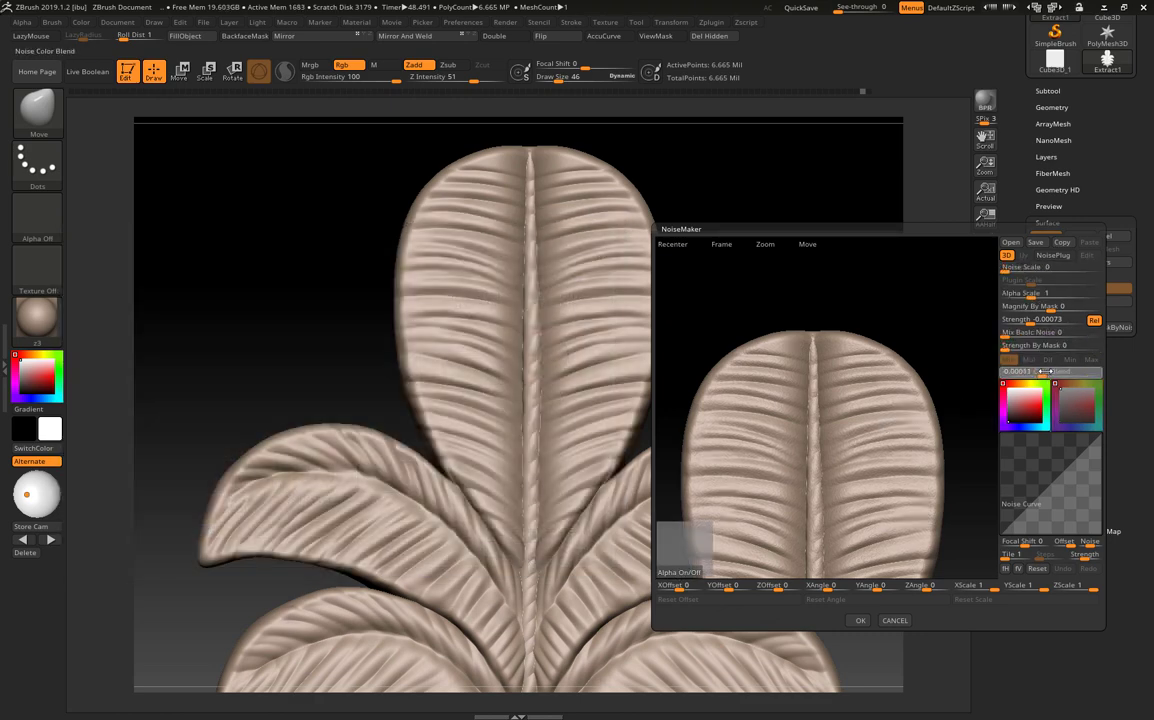
left_click_drag(1063, 322, 1022, 297)
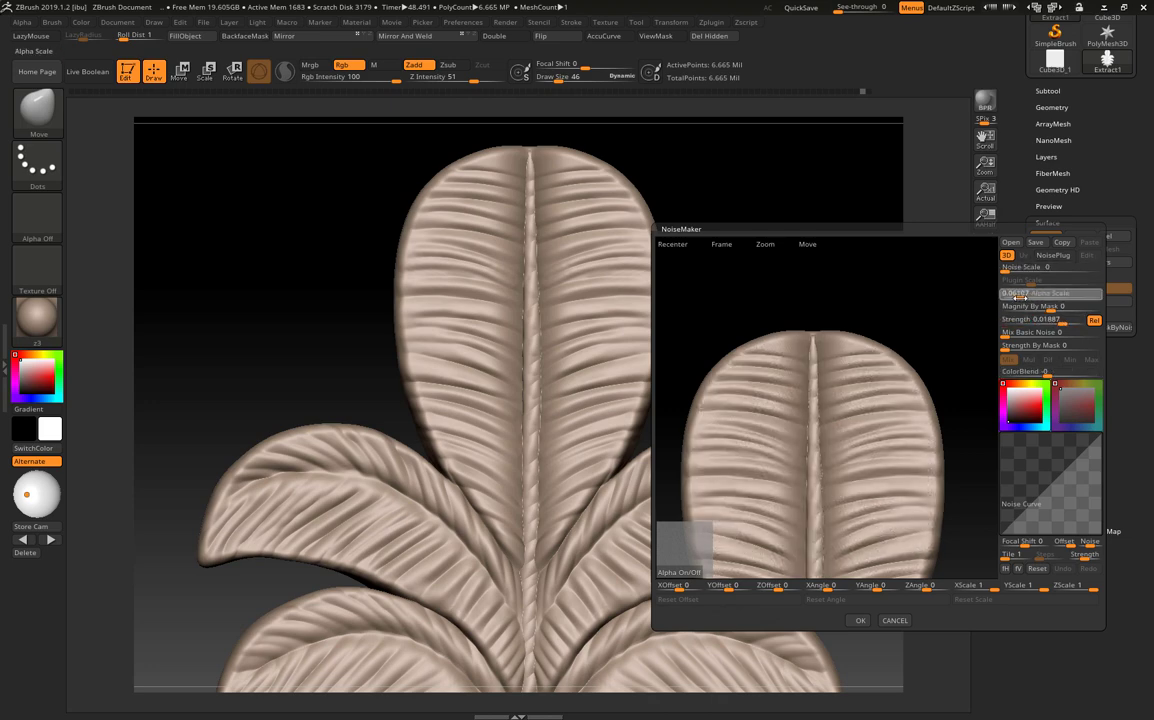
key("Return")
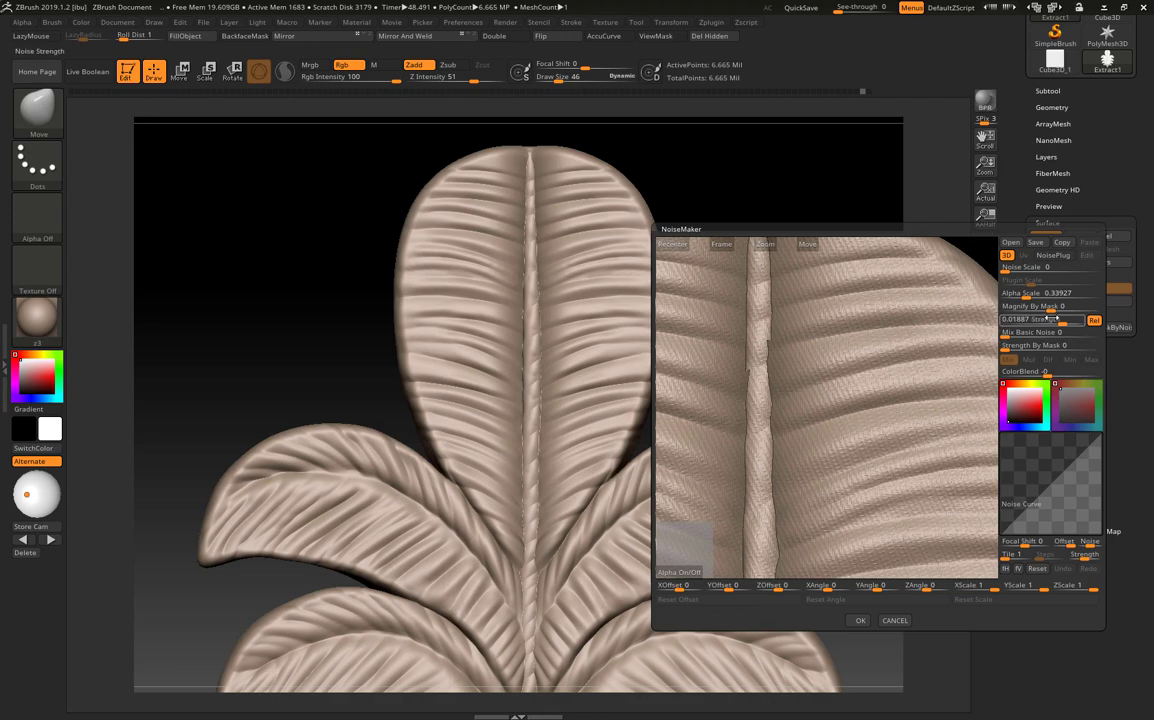
left_click_drag(1045, 293, 1020, 293)
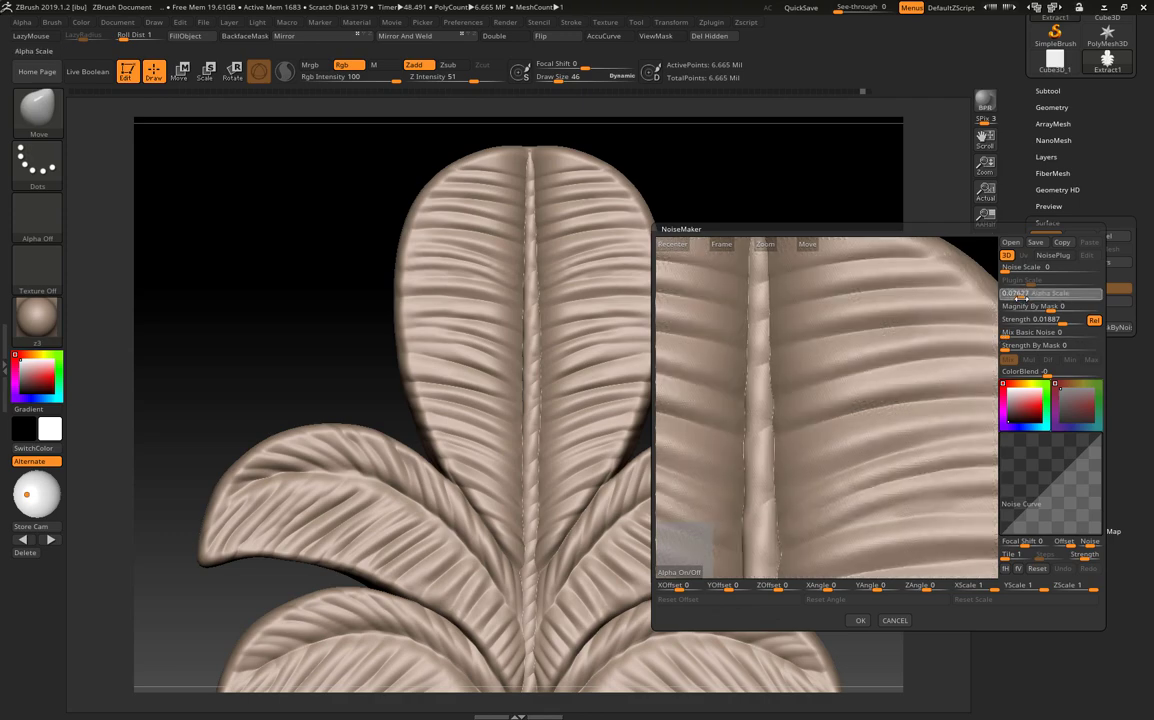
key("Return")
mouse_move(862, 342)
left_mouse_down()
mouse_move(832, 452)
mouse_move(958, 524)
left_mouse_up()
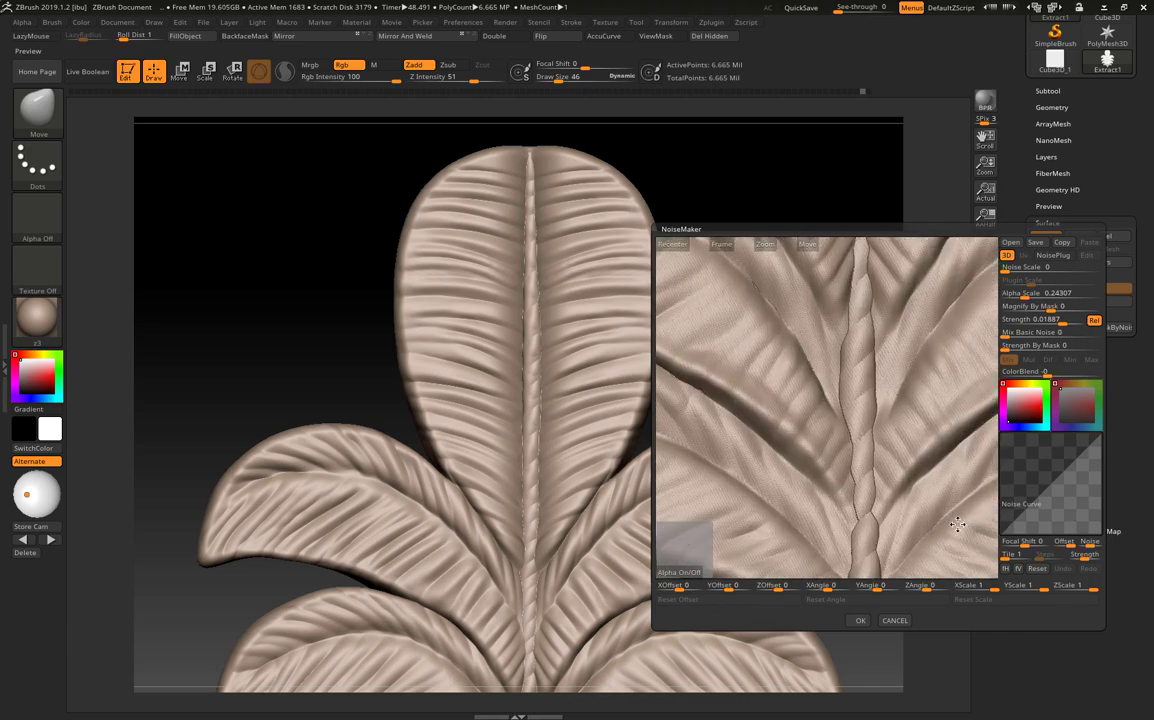
left_click(859, 622)
- At a lower subdivision level, isolate the midrib polygroup and mask the lobes, then return to the top level
key("f")
left_click_drag(773, 343, 775, 380, "alt")
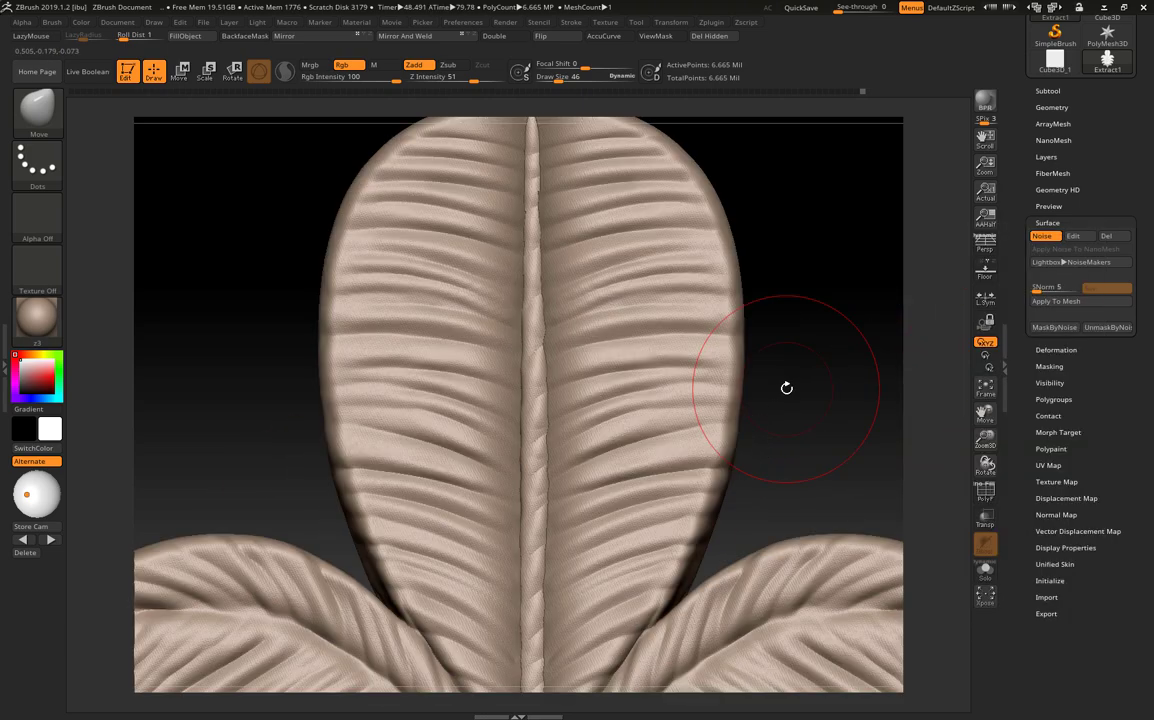
key("f")
left_click_drag(762, 430, 765, 470, "alt")
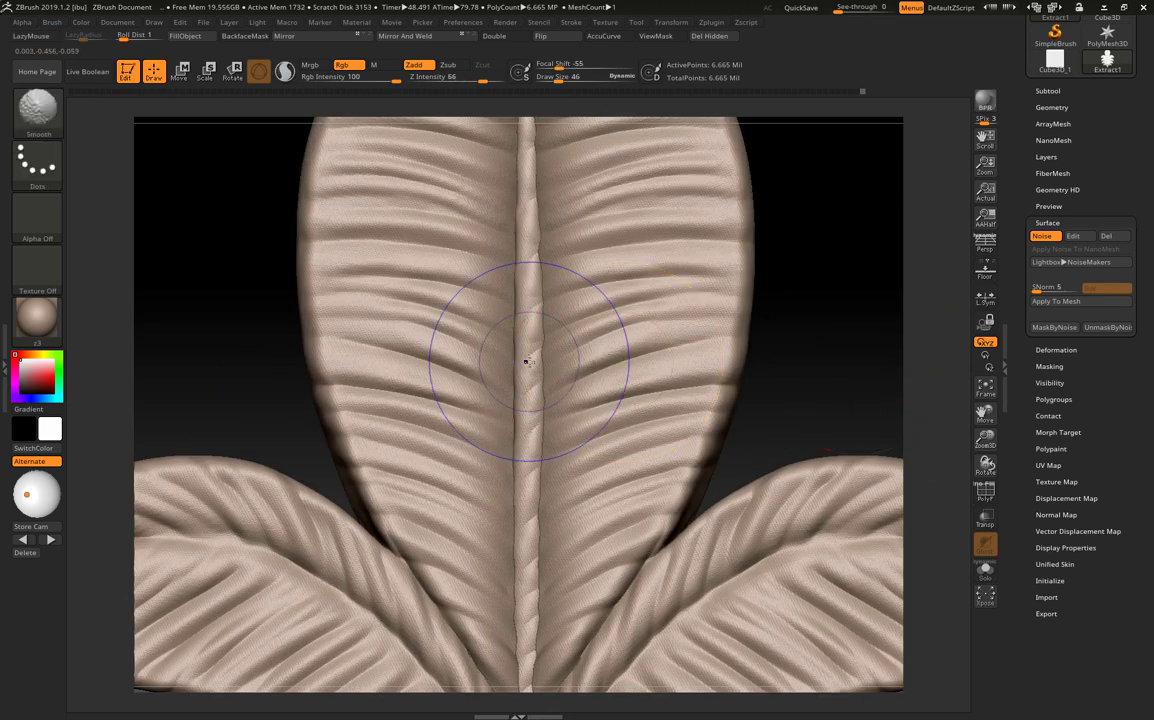
key("shift+d")
left_click(535, 350, "ctrl+shift")
left_click(790, 335, "ctrl+shift")
key("ctrl+h")
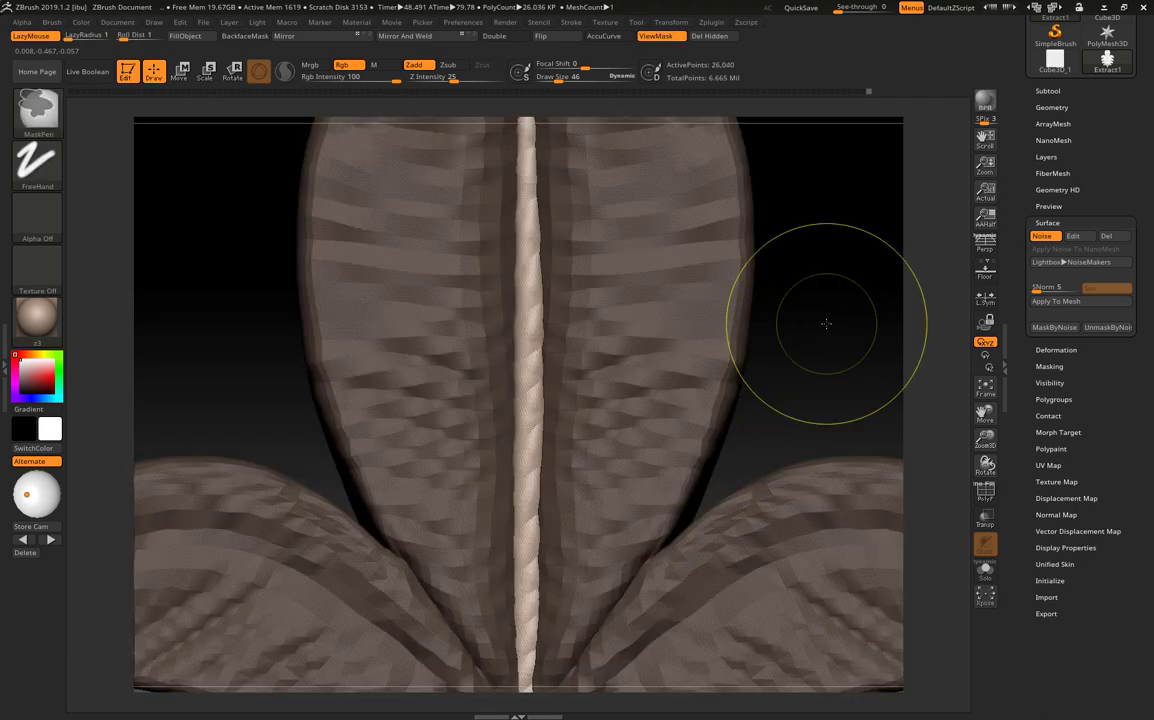
key("d")
key("d")
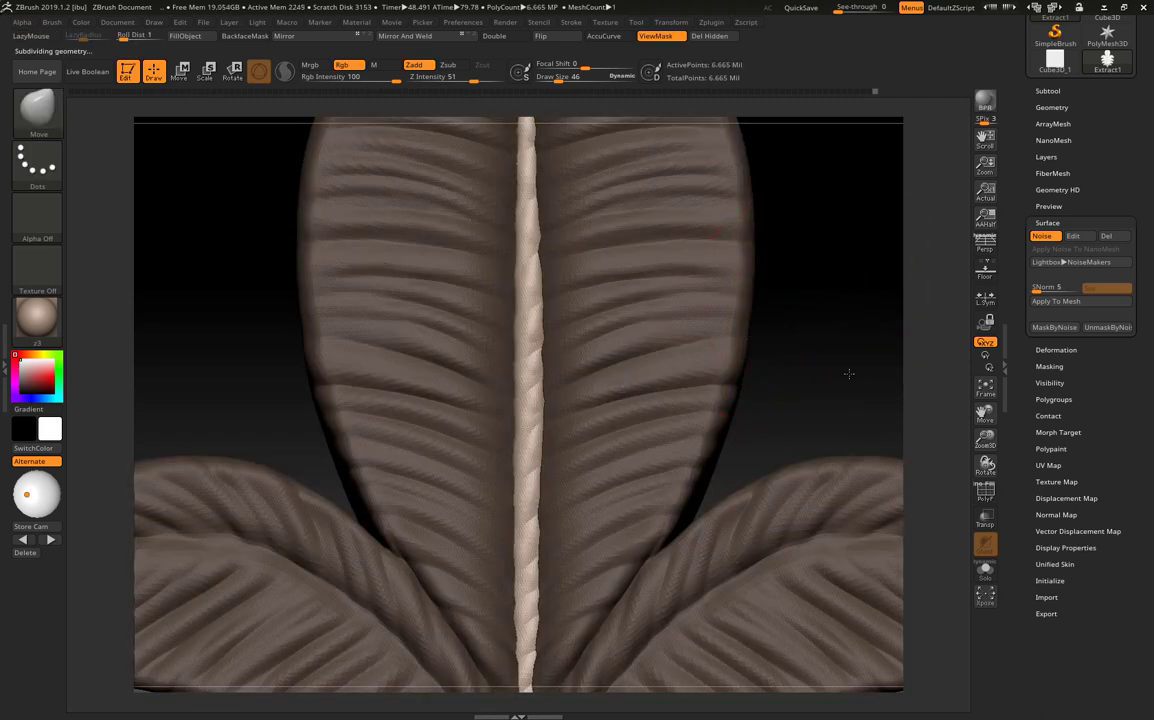
key("f")
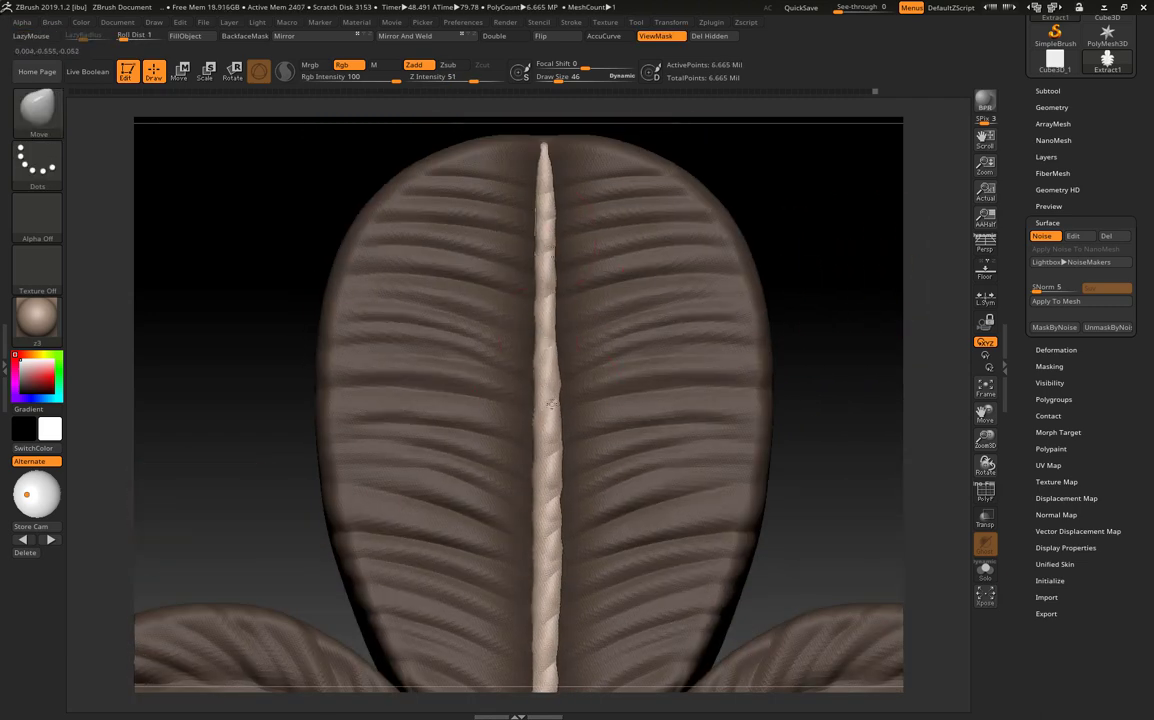
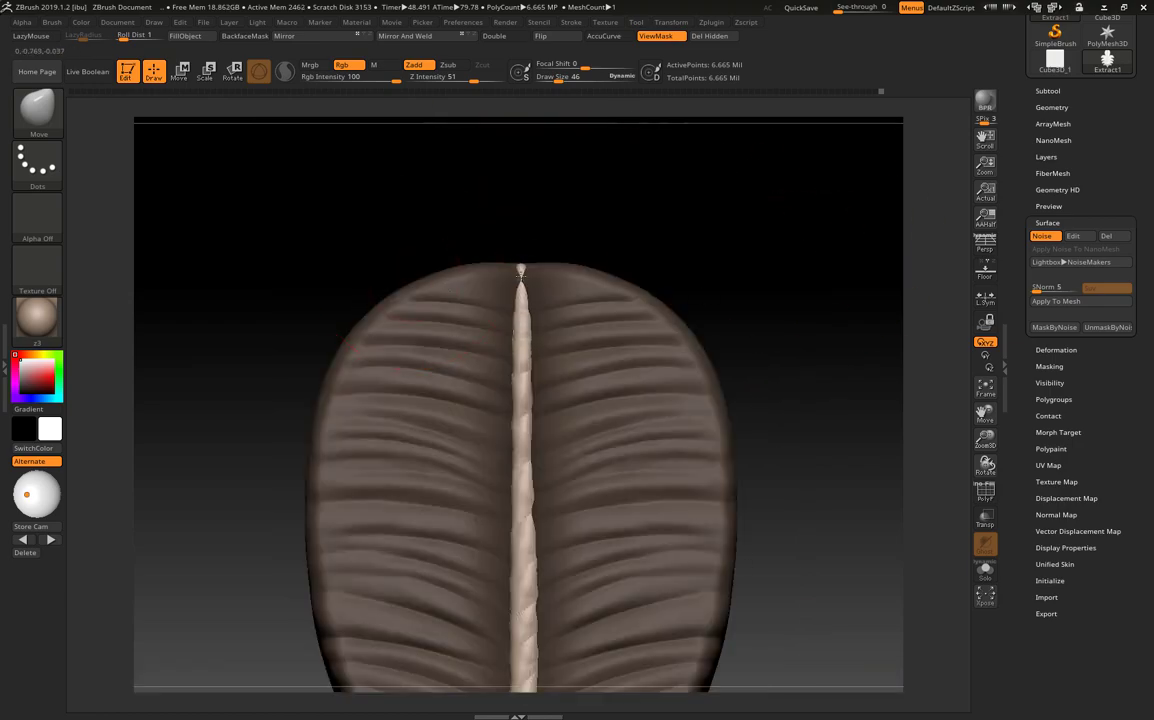
- Invert and clear the mask on the leaf model, then frame it in front view
left_click(831, 300, "ctrl")
left_click_drag(862, 283, 806, 309, "ctrl")
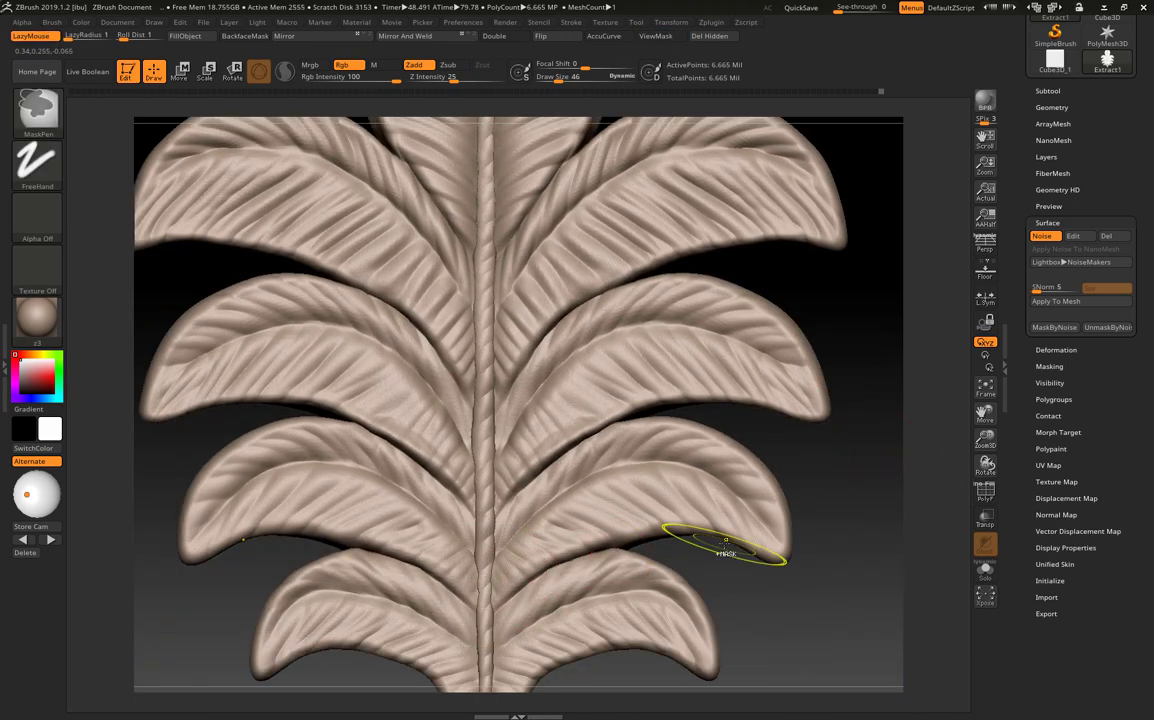
key("f")
left_click_drag(708, 491, 808, 539)
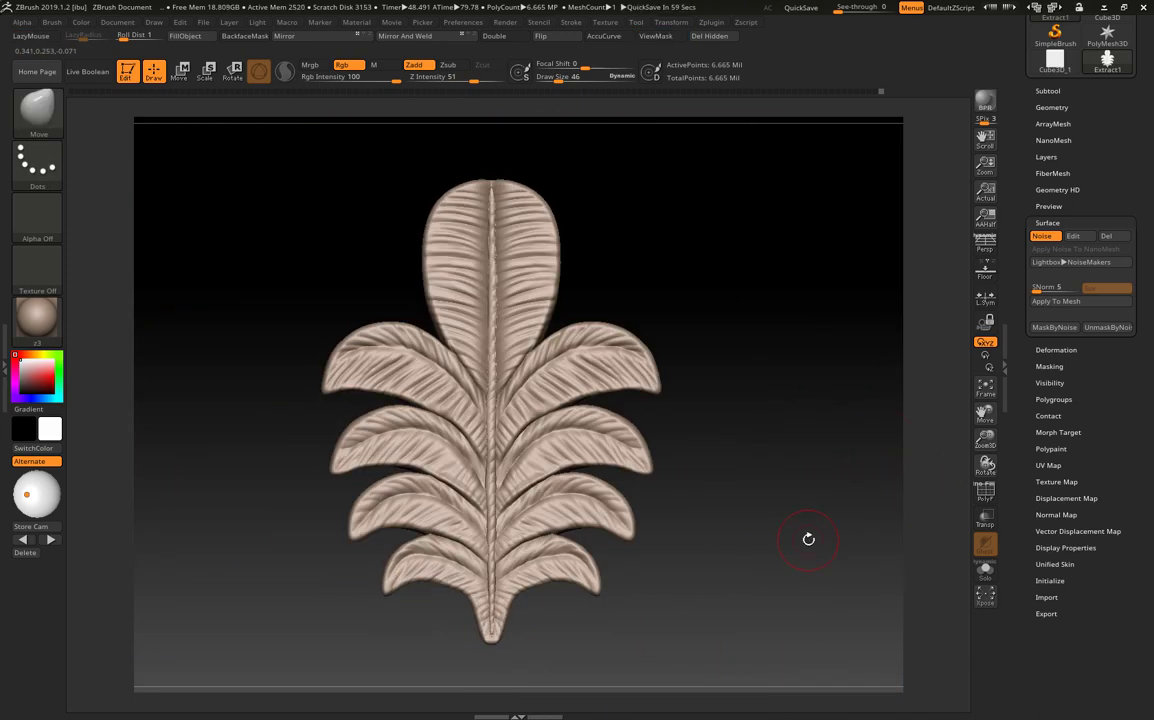
scroll(1093, 352, "up", 2)
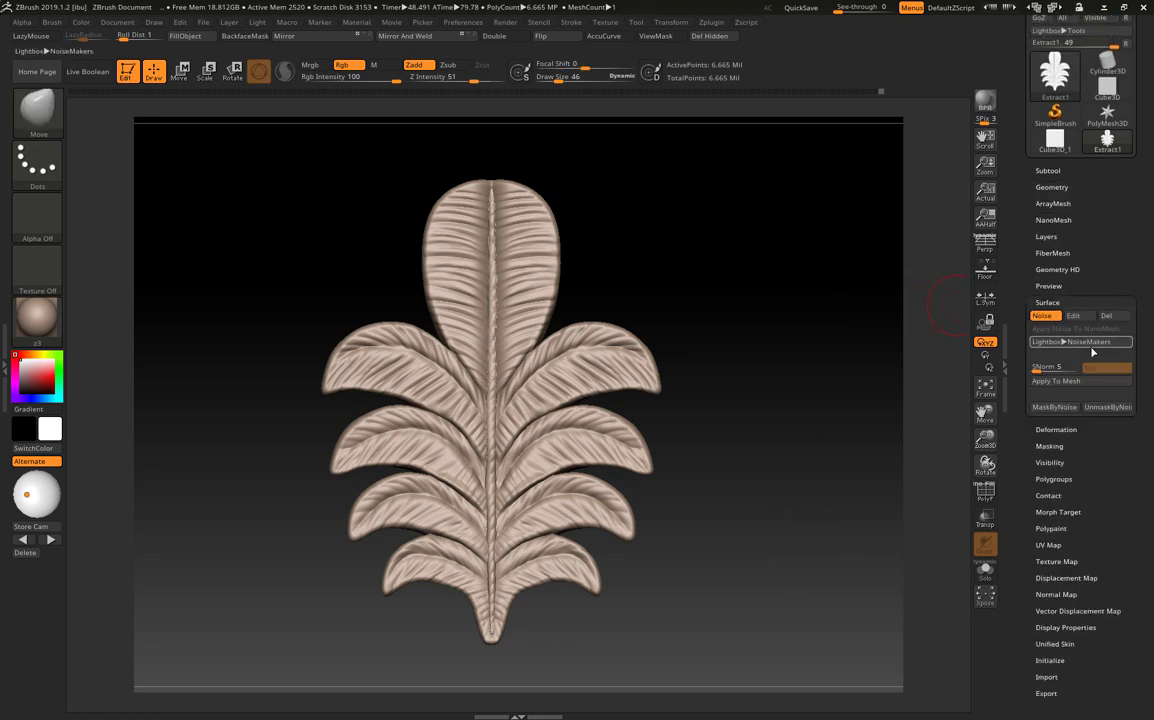
scroll(1100, 290, "up", 1)
- Bake the surface noise into the leaf mesh with Apply To Mesh and open the Document settings
left_click(1046, 259)
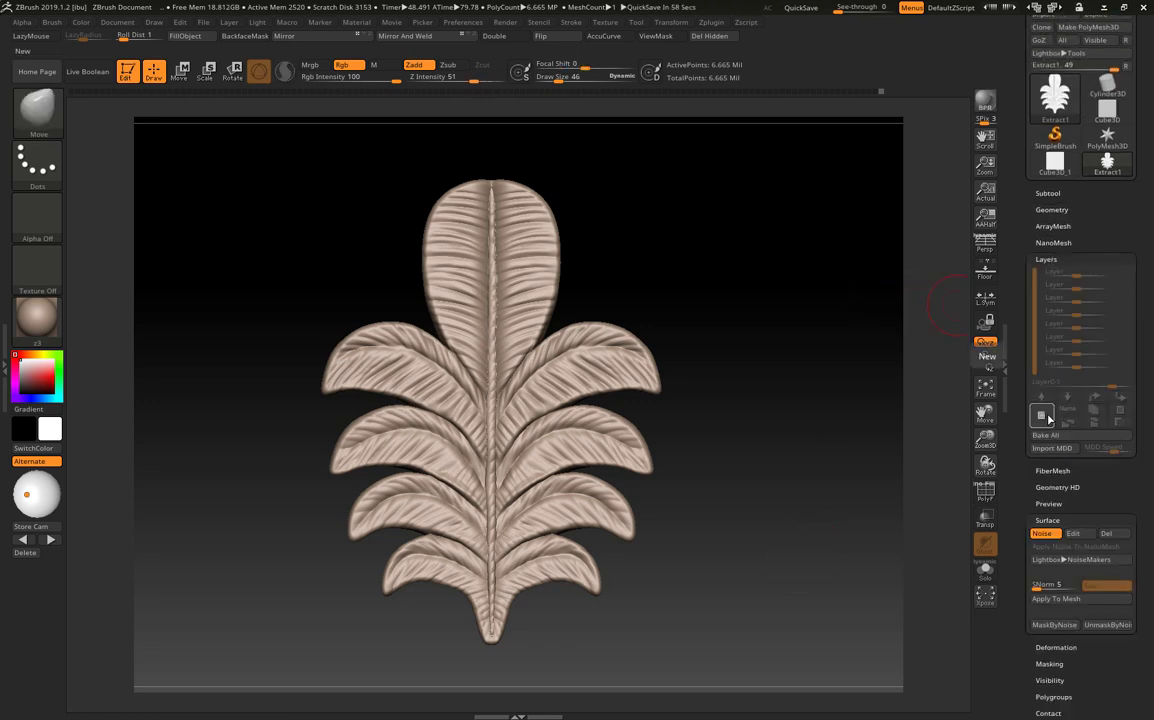
left_click(1077, 259)
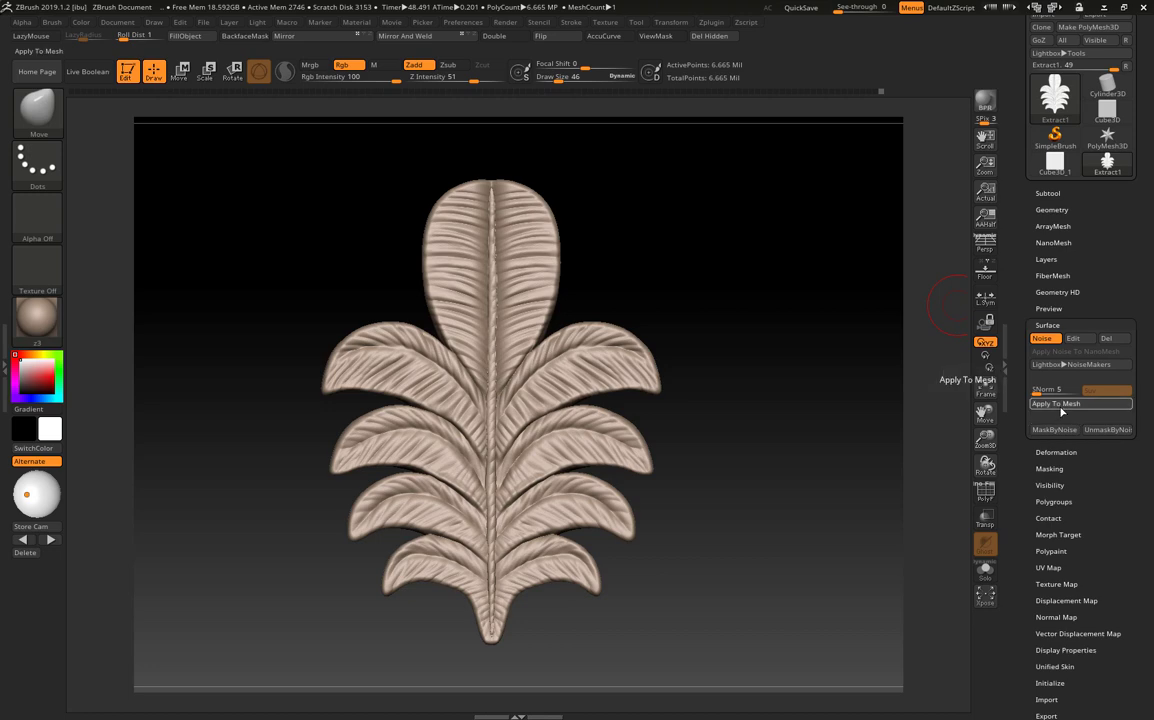
left_click(1062, 404)
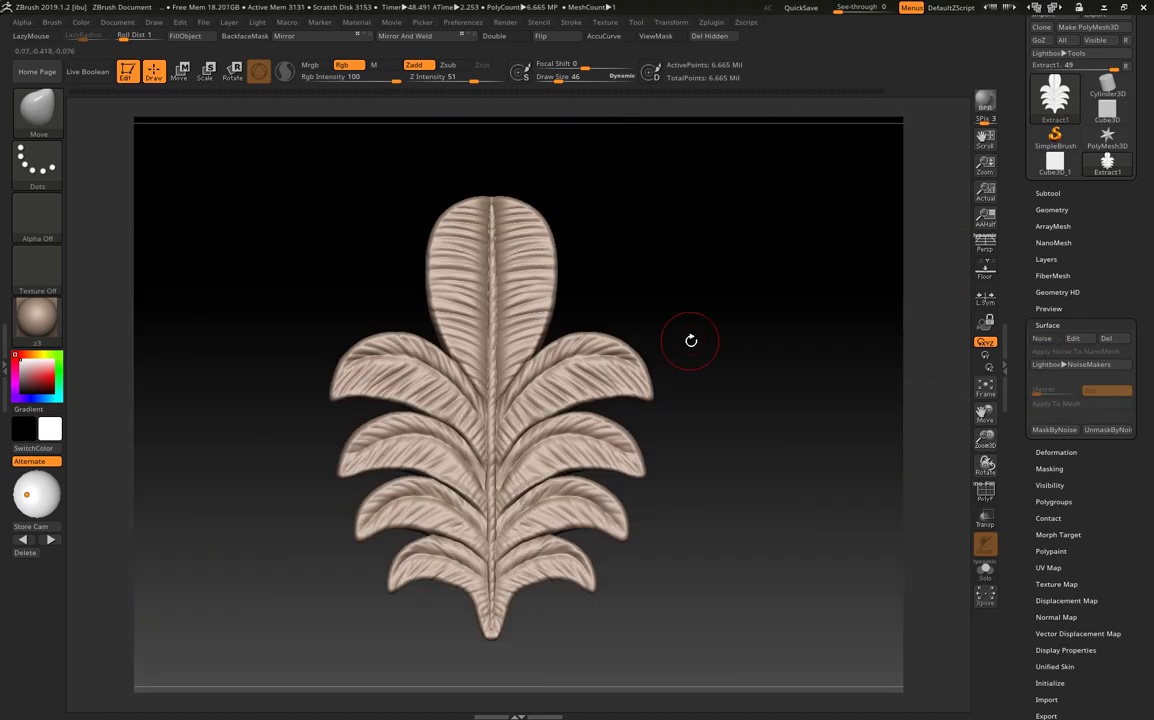
left_click(111, 24)
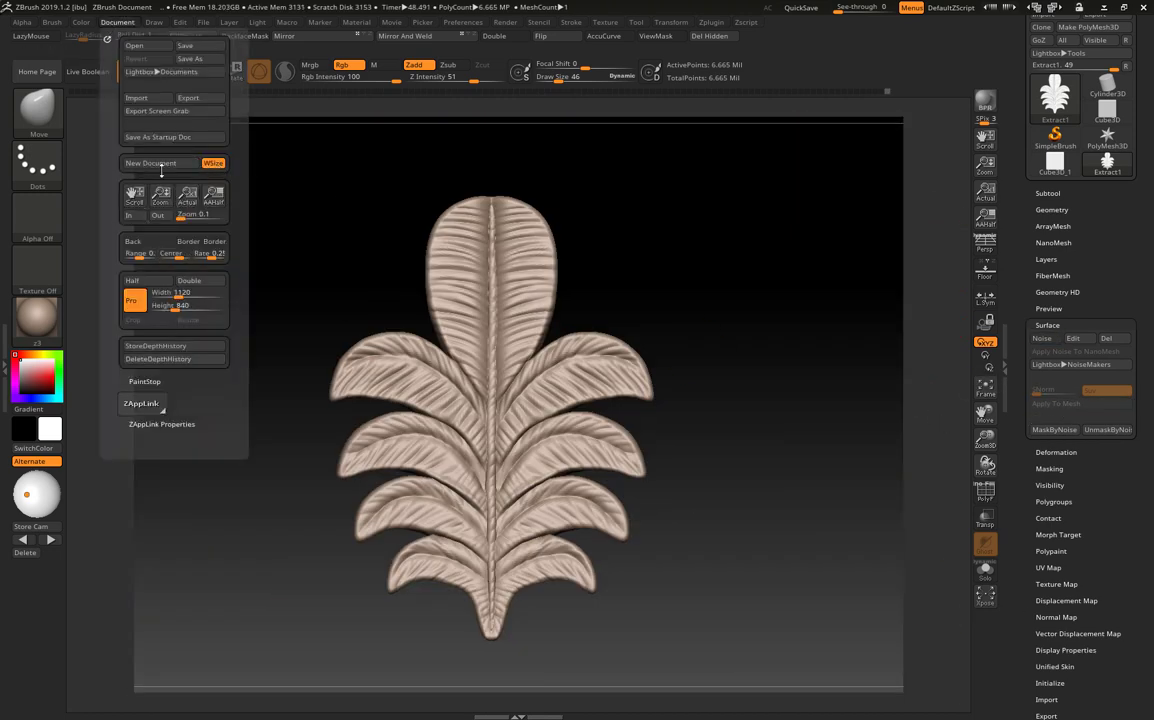
- Enlarge the Document width and reframe the leaf front-on, centred on the canvas
left_click(170, 292)
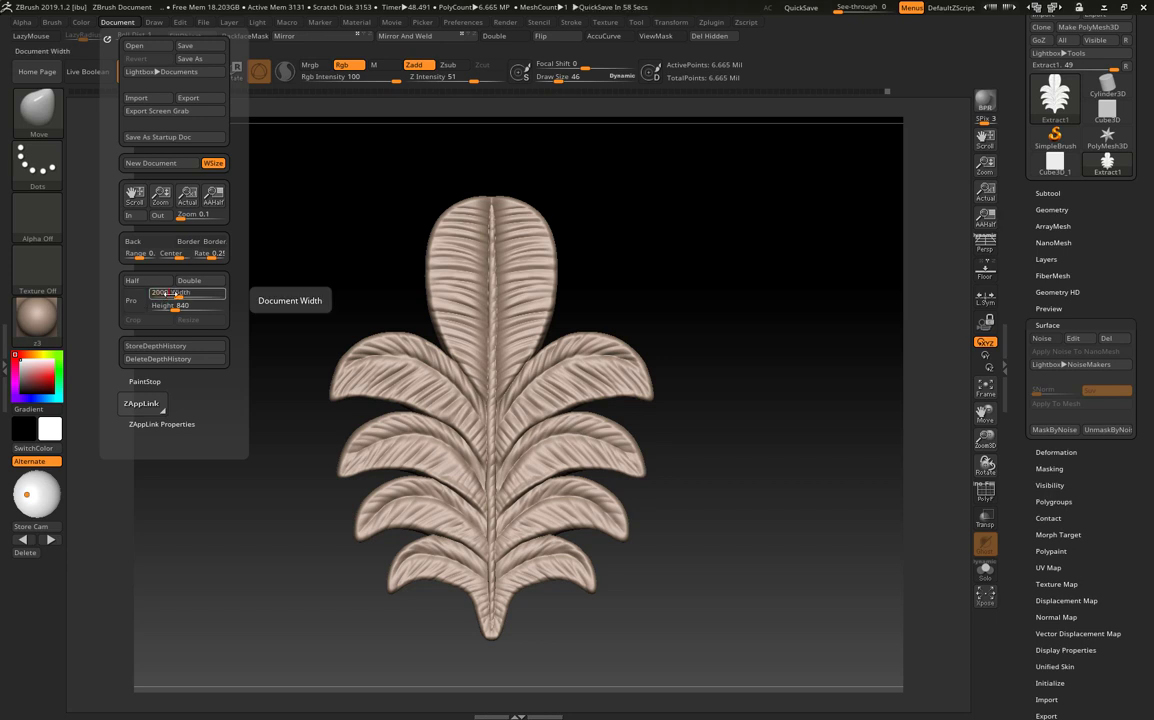
type("000")
key("Return")
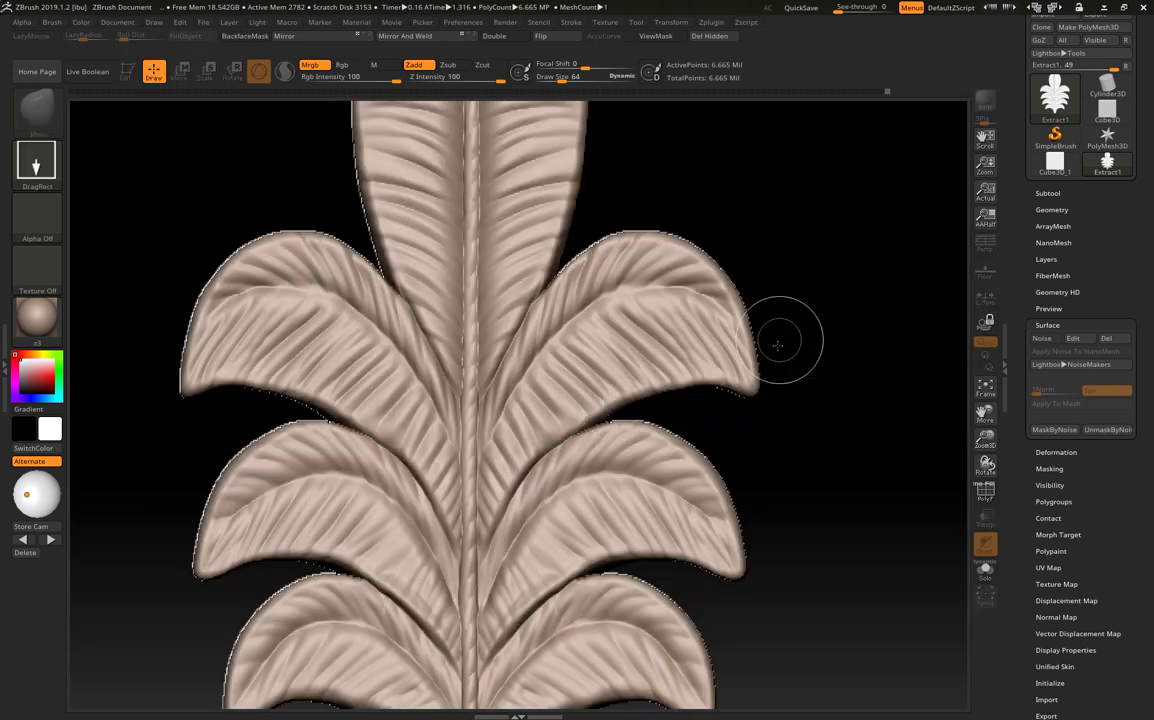
key("minus")
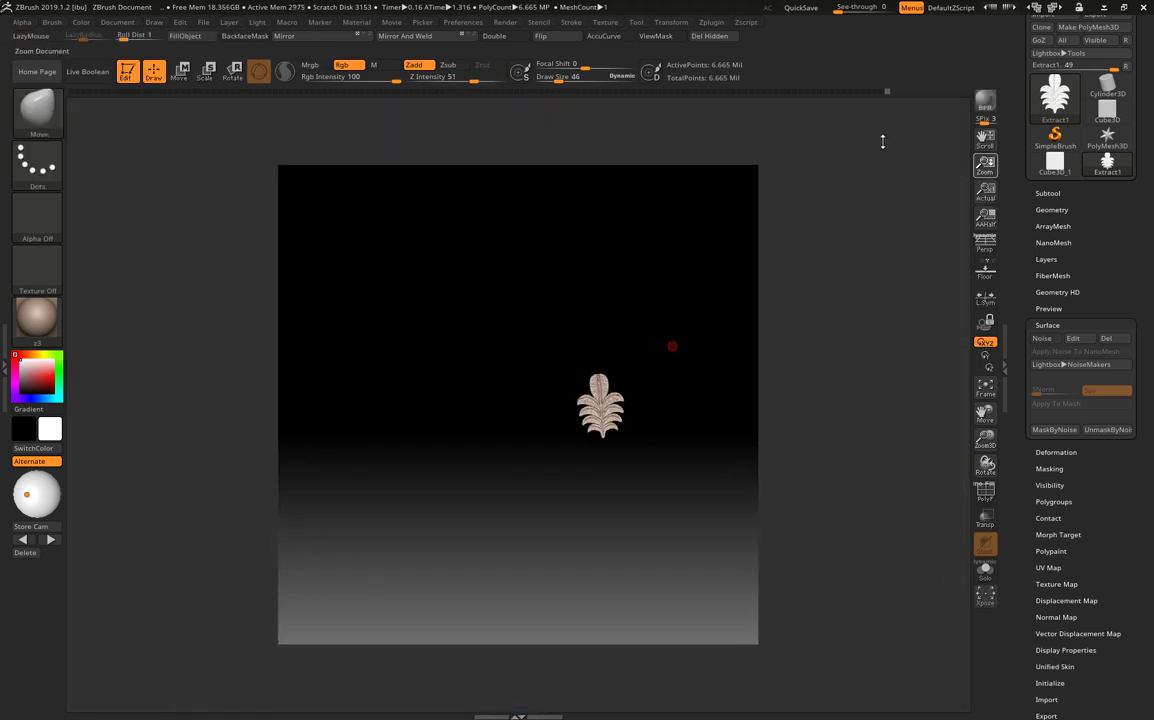
key("plus")
key("f")
mouse_move(694, 479)
left_mouse_down("shift")
mouse_move(729, 437)
mouse_move(683, 406)
left_mouse_up("shift")
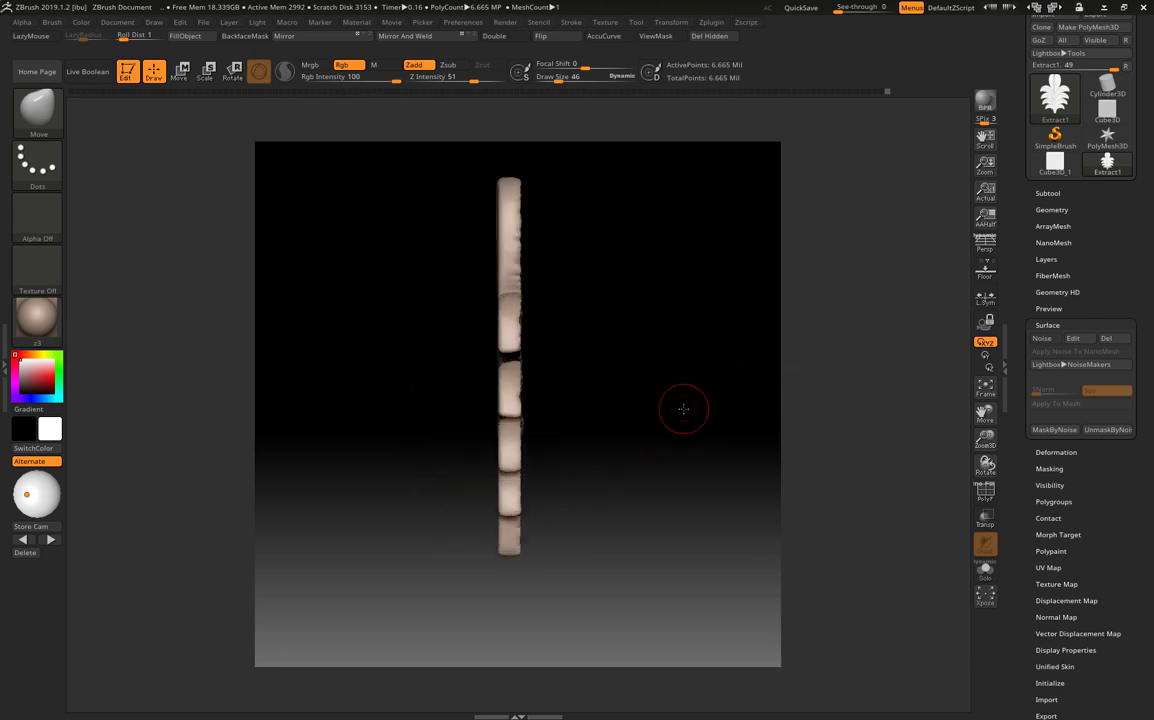
key("w")
left_click_drag(562, 353, 613, 323, "shift")
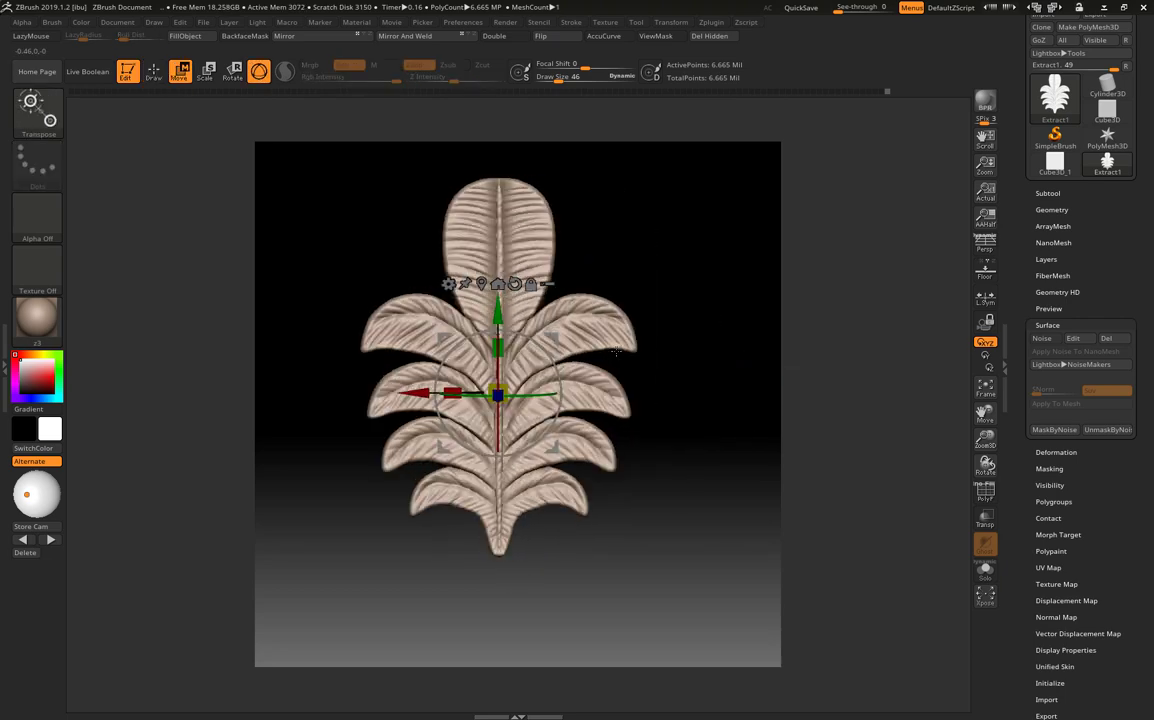
key("q")
- Go to the desktop and open the red-and-gold fabric reference in PureRef
key("alt+Tab")
key("Tab")
key("Tab")
key("Tab")
key("Tab")
key("Tab")
key("Tab")
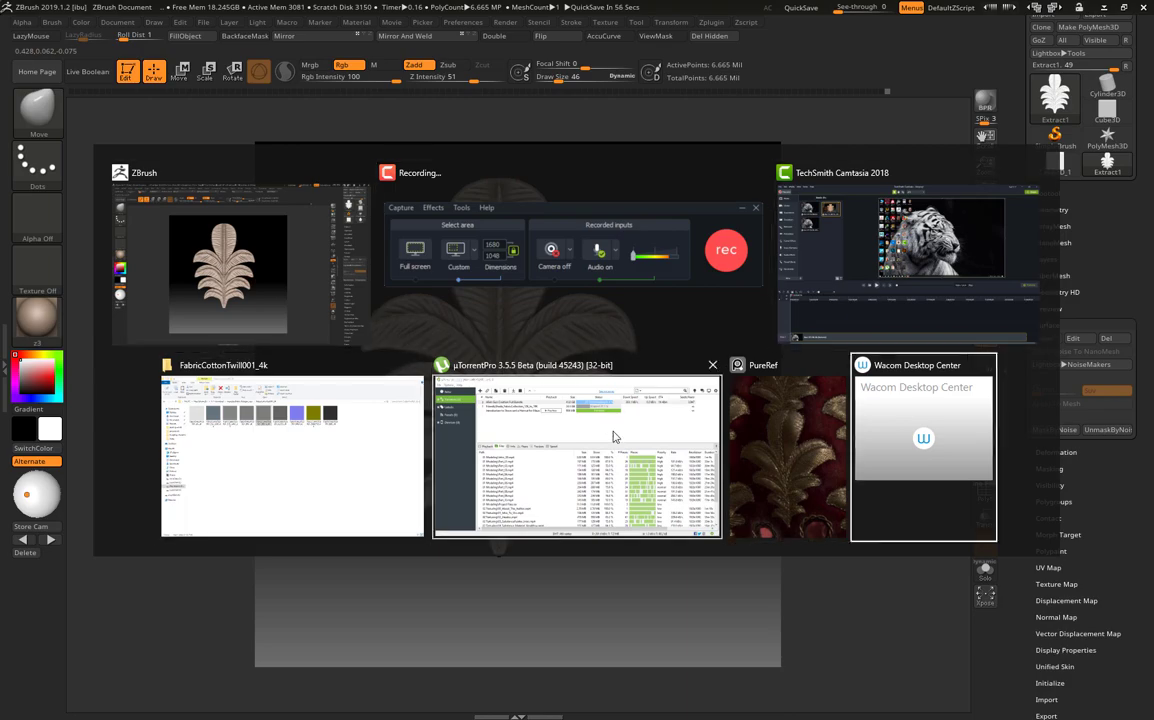
key("Tab")
key("Tab")
key("Tab")
key("alt+Tab")
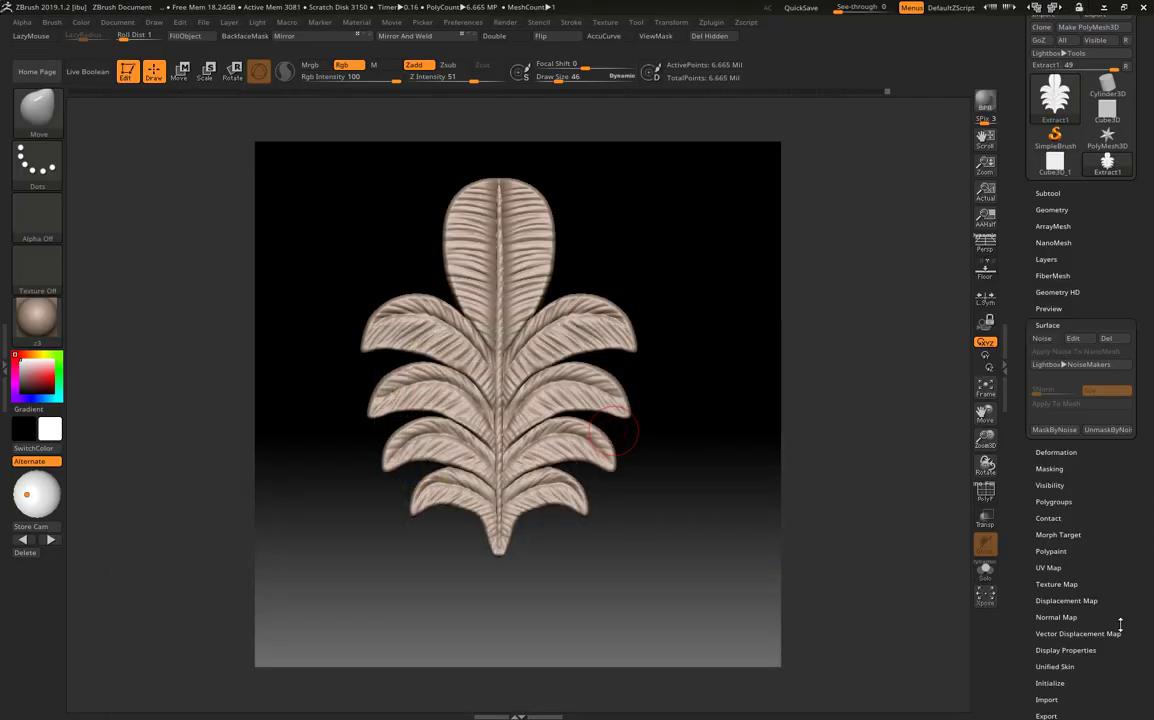
key("super+d")
key("ctrl+v")
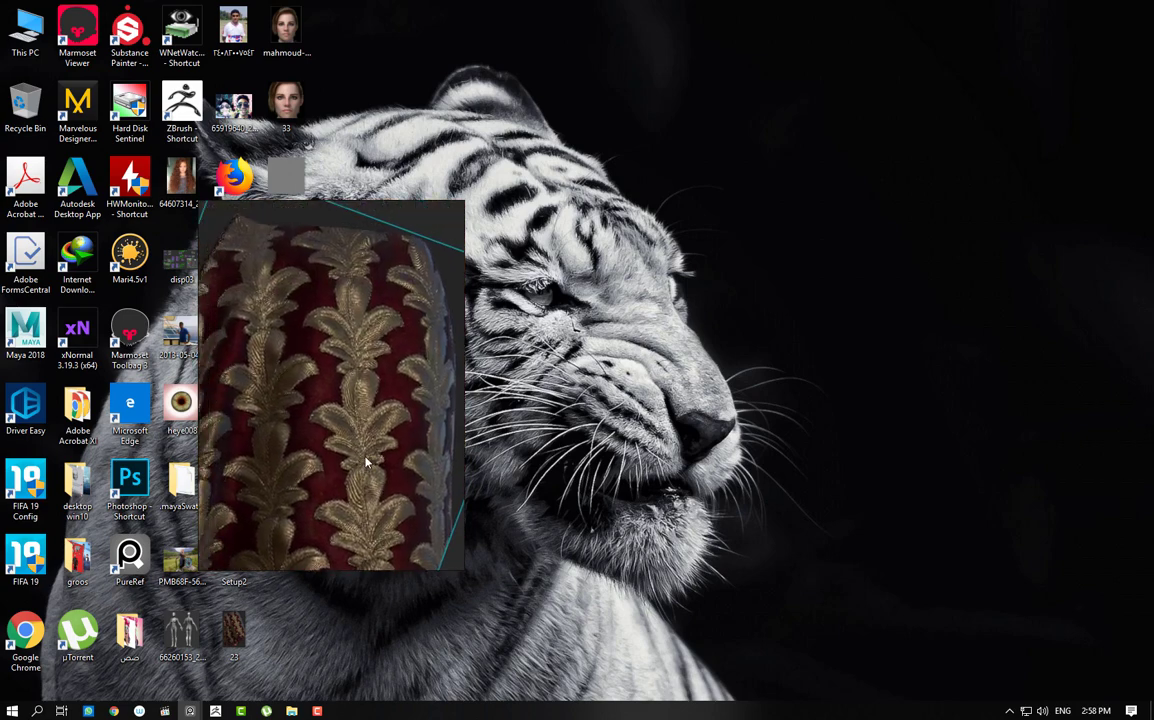
- Float the PureRef fabric reference at the lower left over ZBrush and turn off Edit mode
left_click_drag(368, 391, 160, 315)
left_click(189, 710)
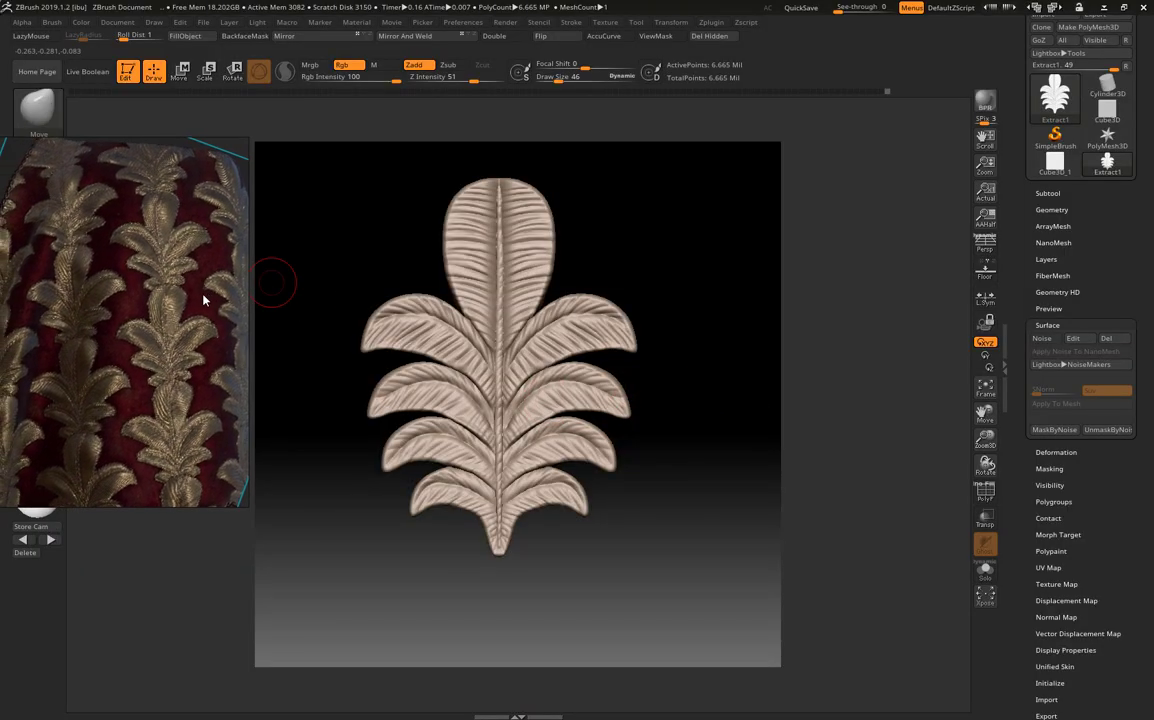
left_click_drag(660, 240, 709, 289)
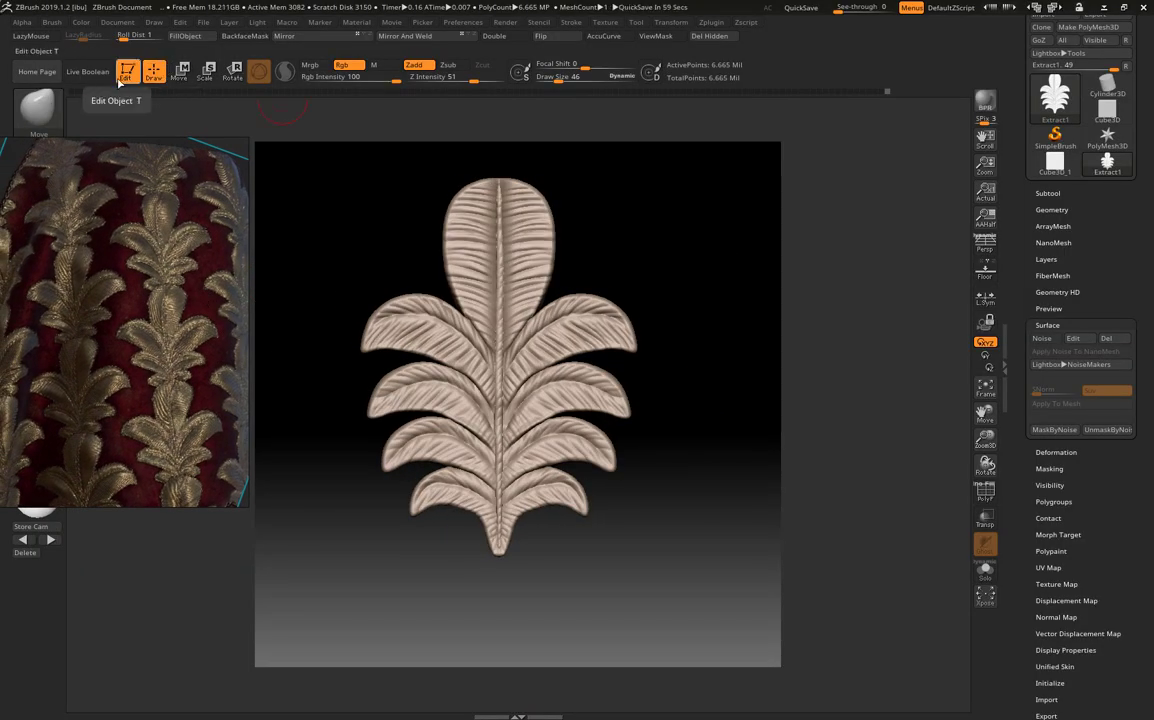
left_click_drag(108, 200, 108, 322)
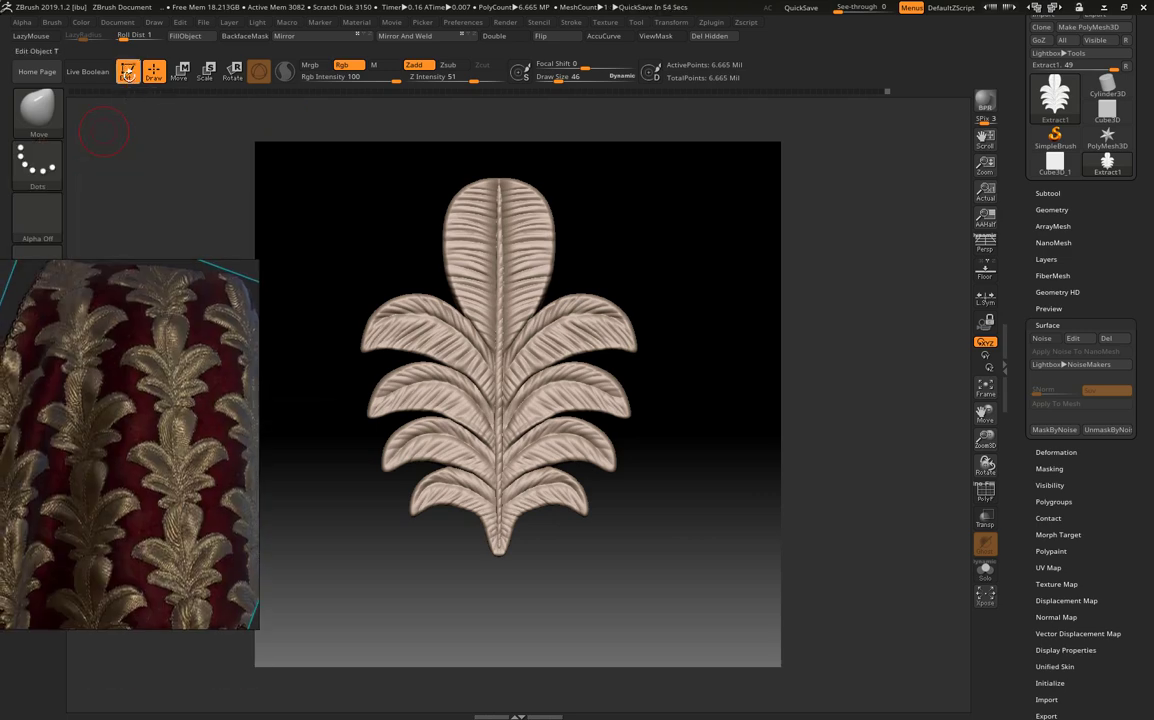
left_click(128, 72)
- Switch the stroke to DragDot at brush size about 442 and stamp a top row of leaves
left_click(38, 165)
left_click(360, 180)
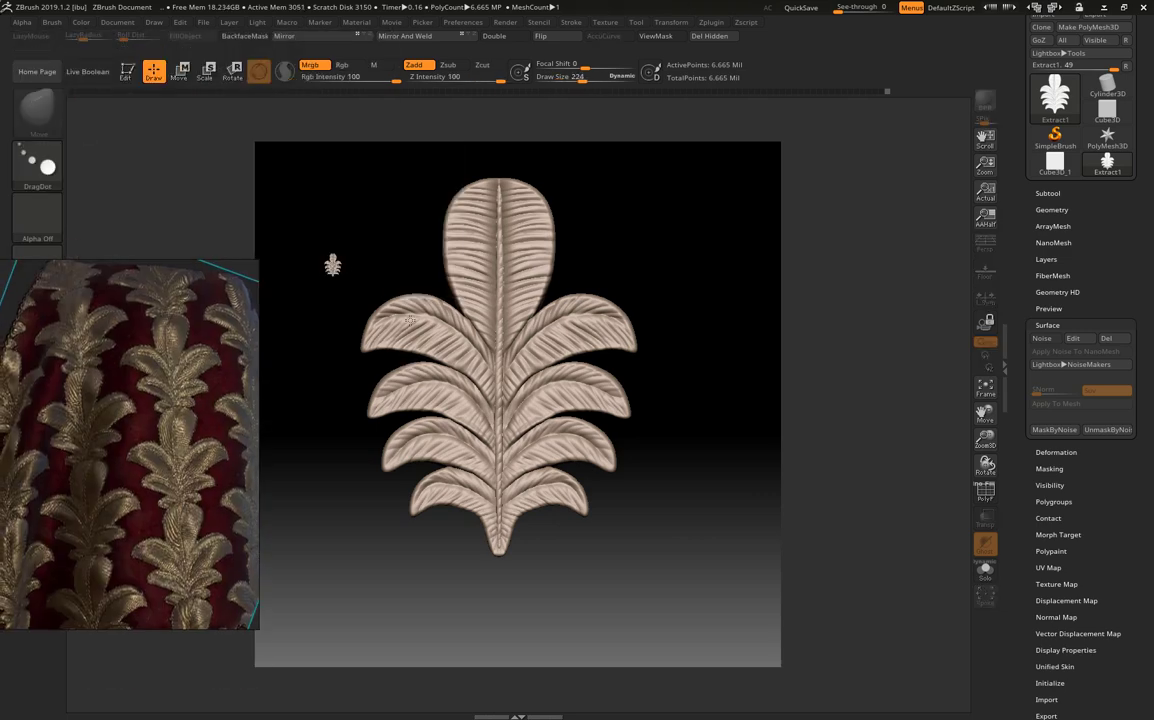
left_click_drag(333, 265, 386, 258)
key("ctrl+n")
left_click_drag(585, 78, 600, 78)
left_click_drag(467, 272, 372, 310)
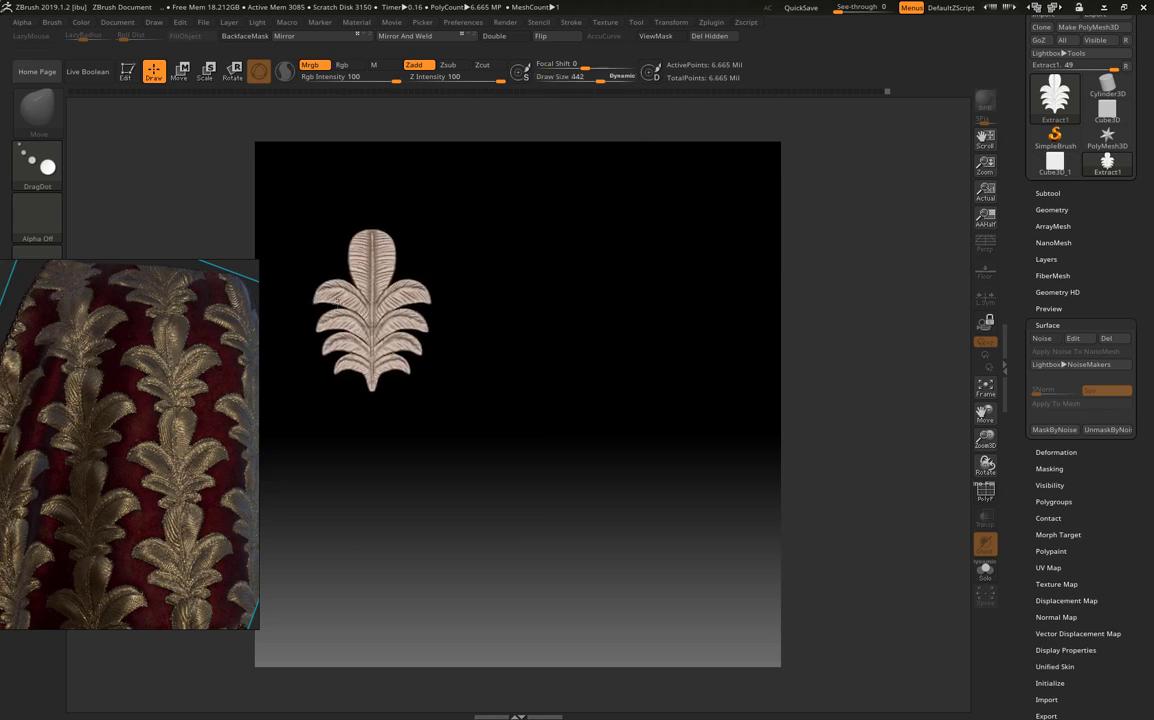
mouse_move(549, 227)
left_mouse_down()
mouse_move(701, 272)
mouse_move(707, 291)
left_mouse_up()
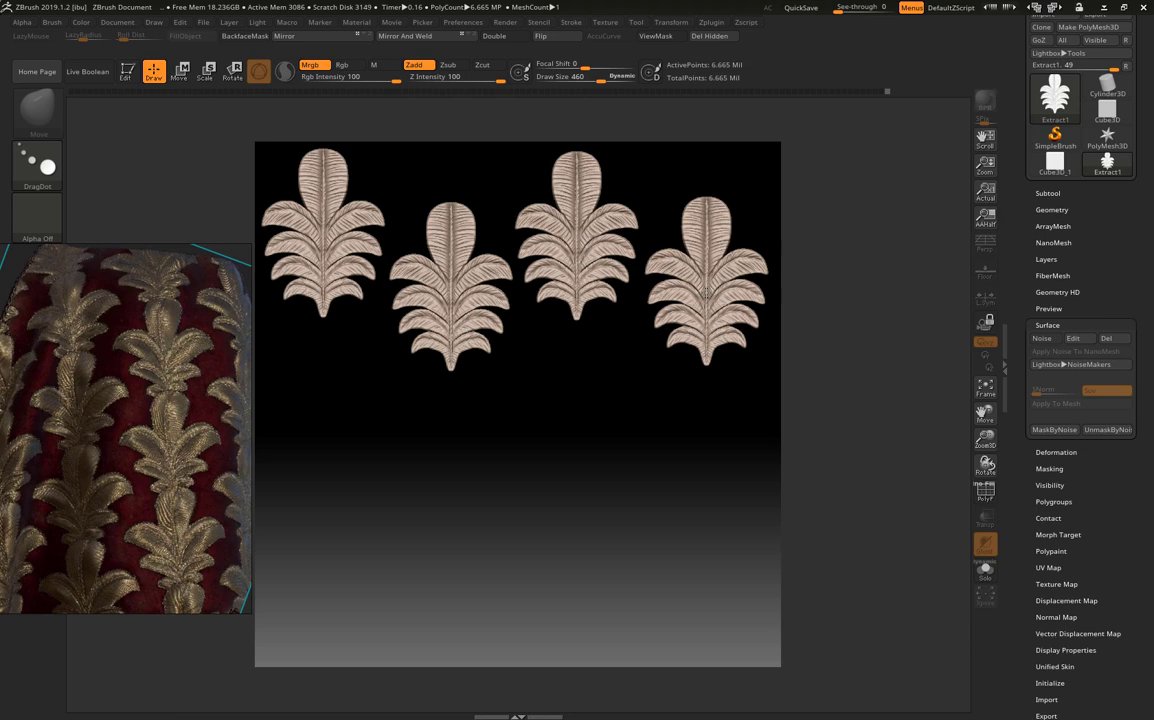
- Stamp more leaves beneath each of the four columns, extending them down the tile
mouse_move(343, 433)
left_mouse_down()
mouse_move(326, 452)
mouse_move(330, 347)
mouse_move(323, 390)
left_mouse_up()
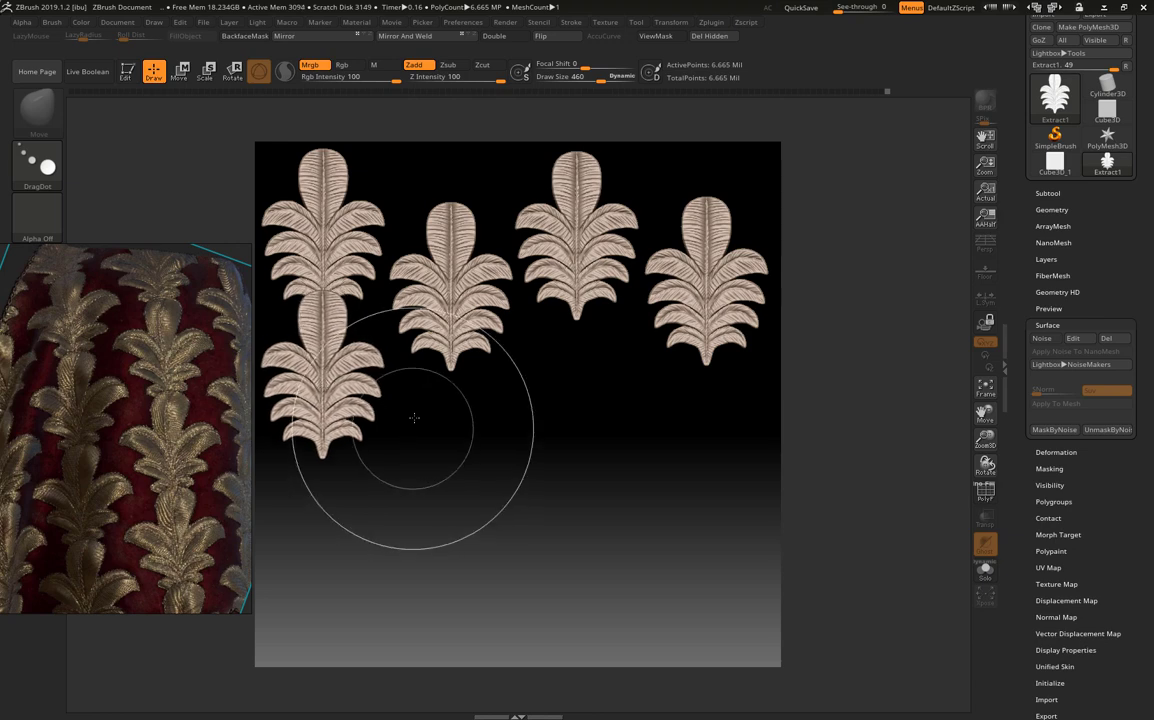
left_click_drag(450, 405, 451, 437)
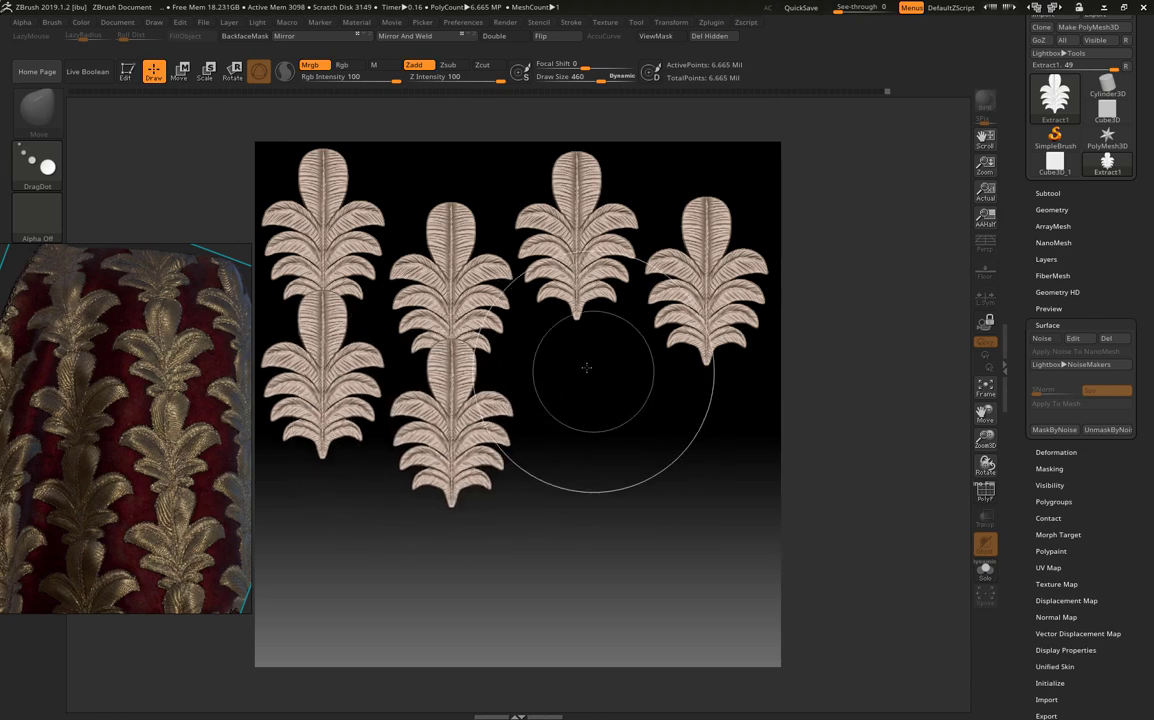
left_click_drag(573, 365, 577, 394)
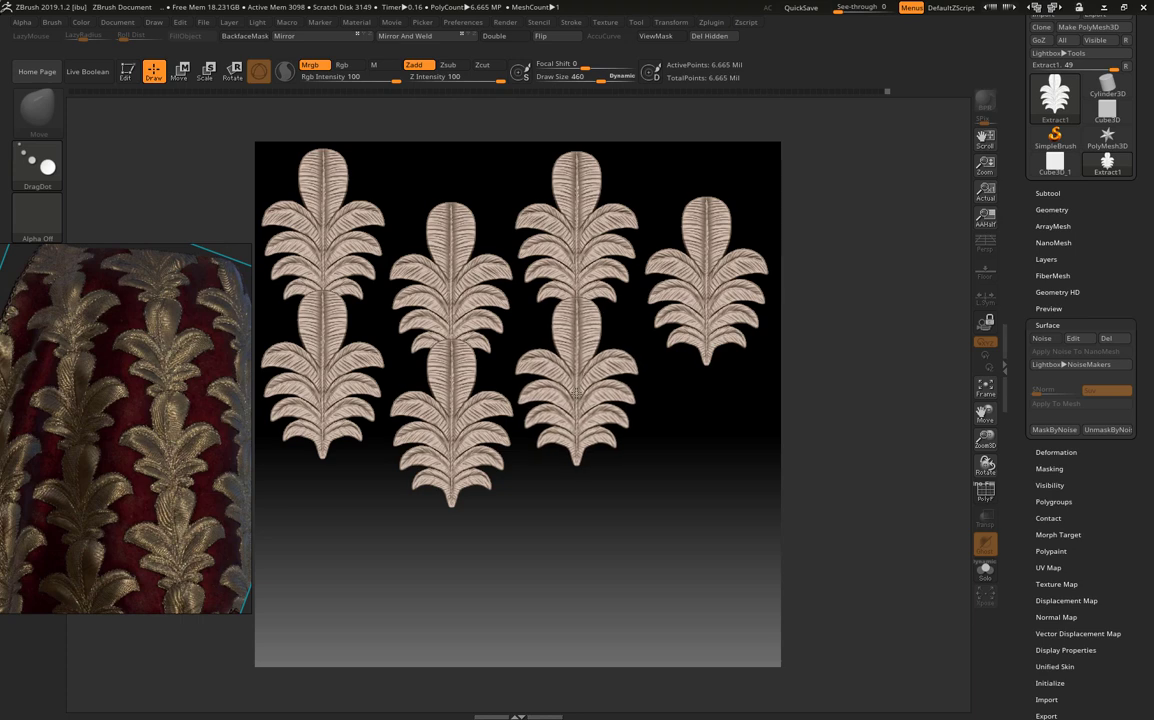
left_click_drag(707, 418, 708, 446)
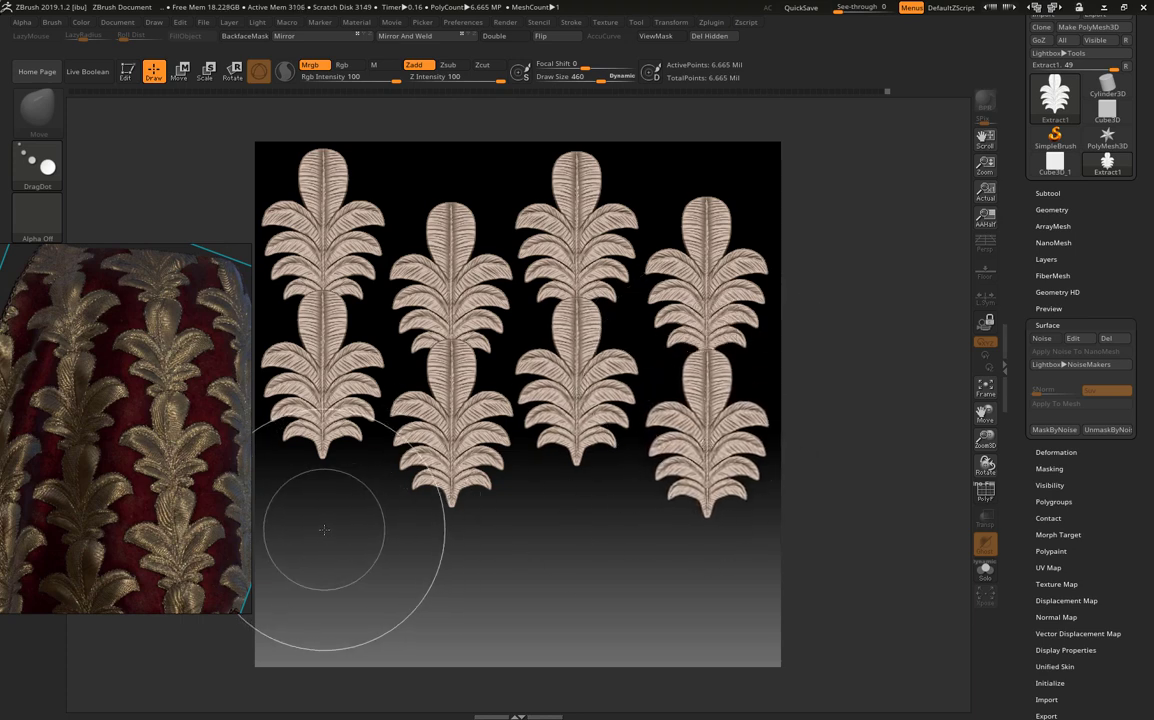
mouse_move(322, 533)
left_mouse_down()
mouse_move(321, 570)
mouse_move(323, 510)
left_mouse_up()
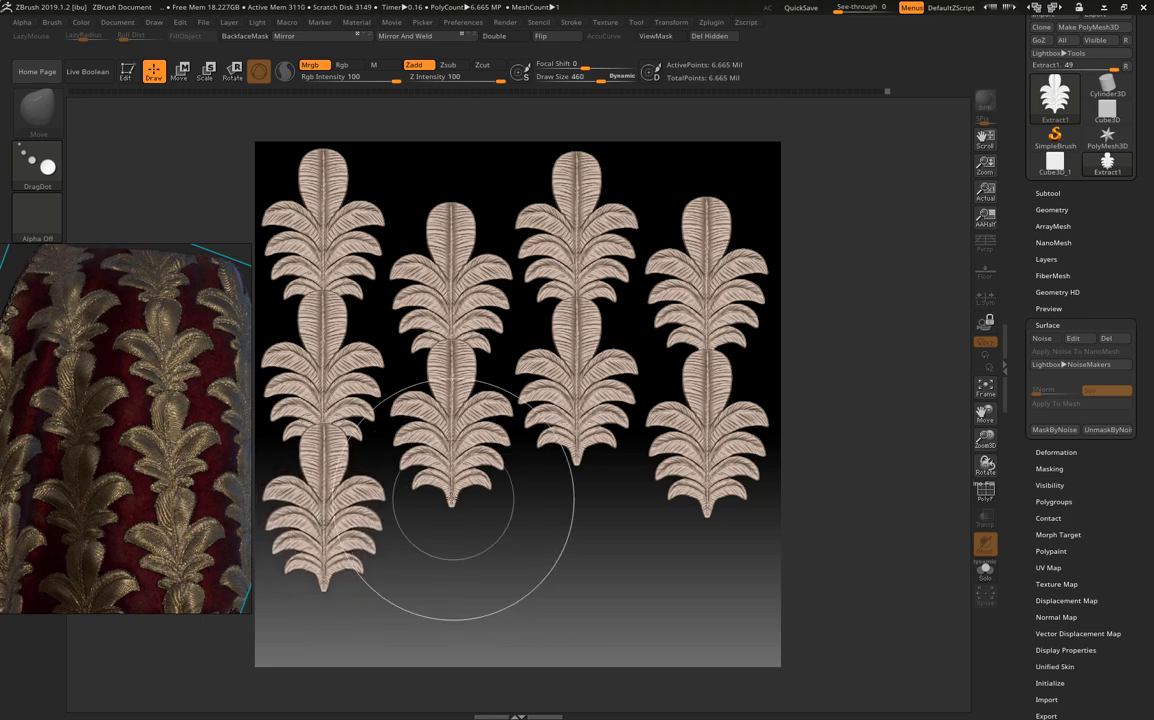
left_click_drag(438, 502, 452, 576)
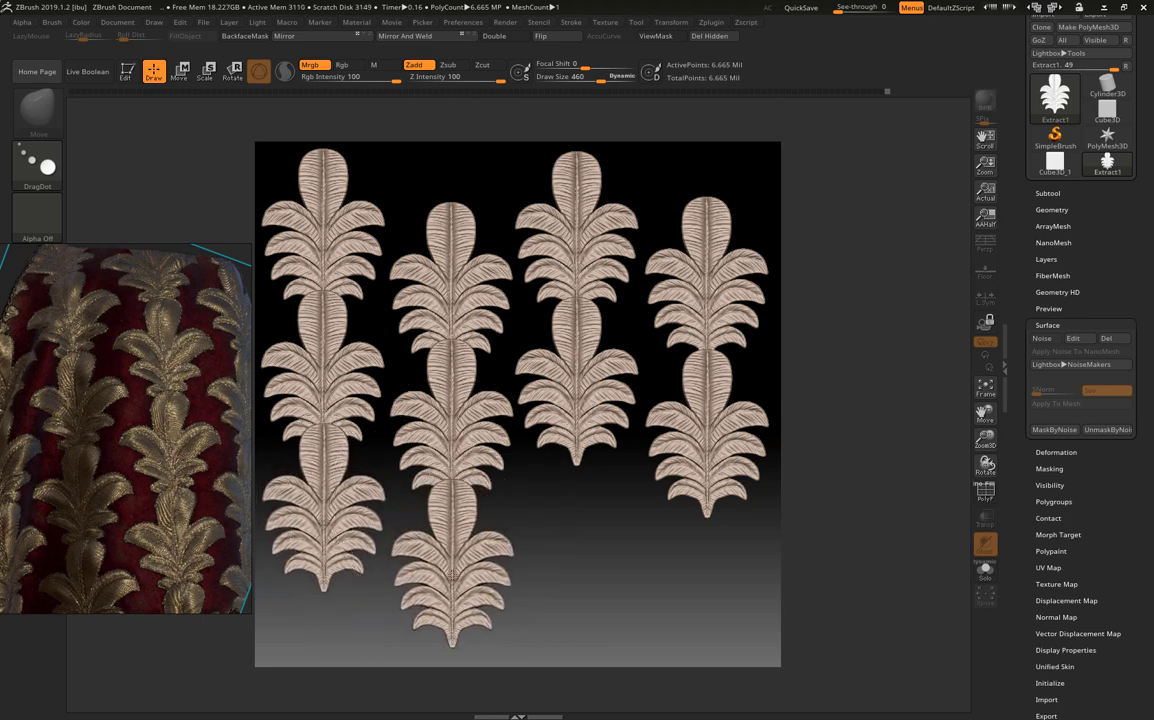
left_click_drag(574, 565, 577, 533)
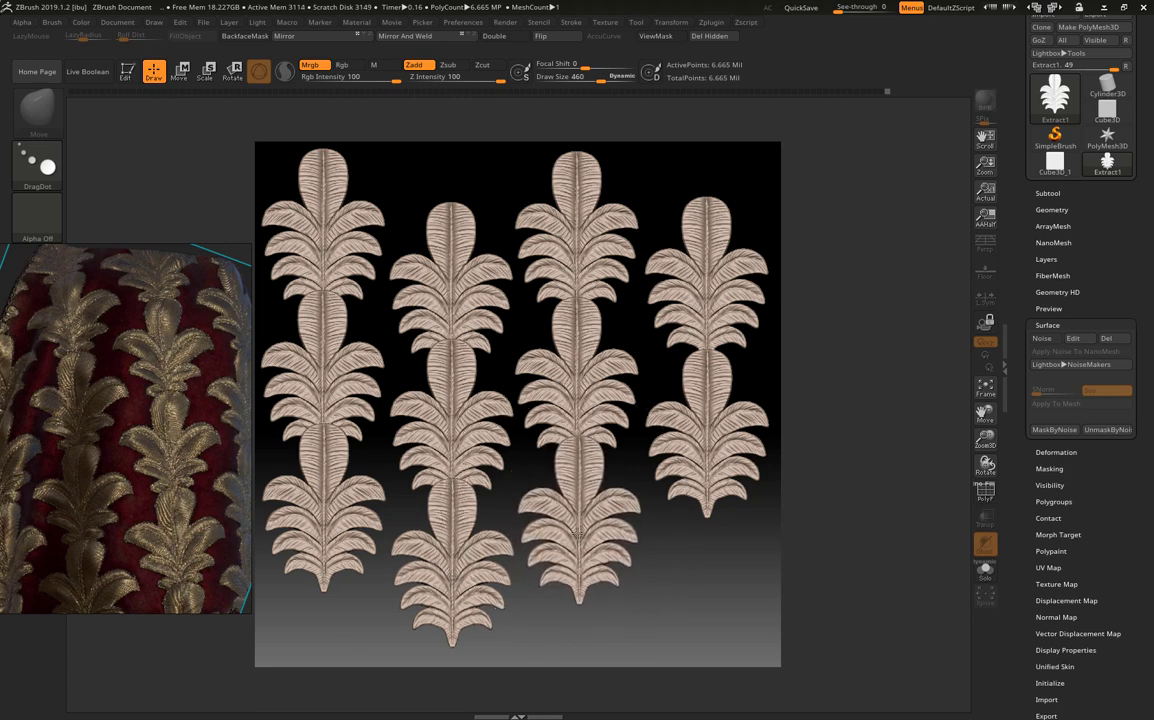
left_click_drag(688, 556, 708, 580)
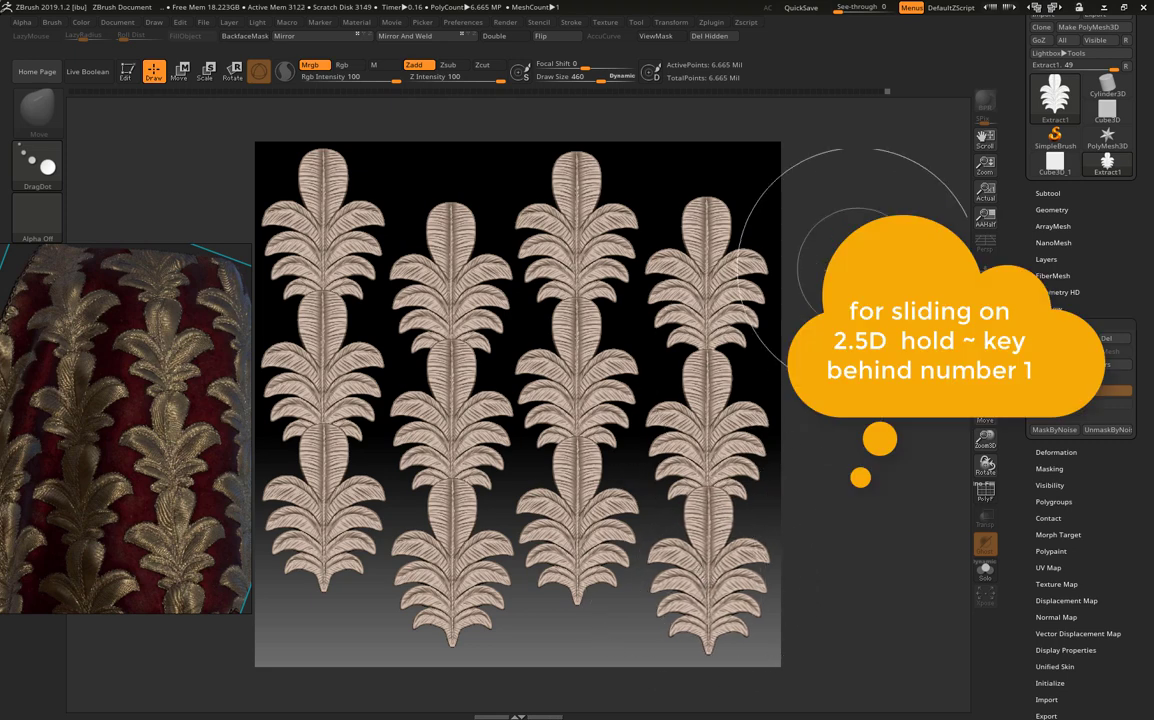
- Slide the canvas with wrap-around and stamp leaves into each column's gap, checking the seams
left_click_drag(399, 681, 588, 325)
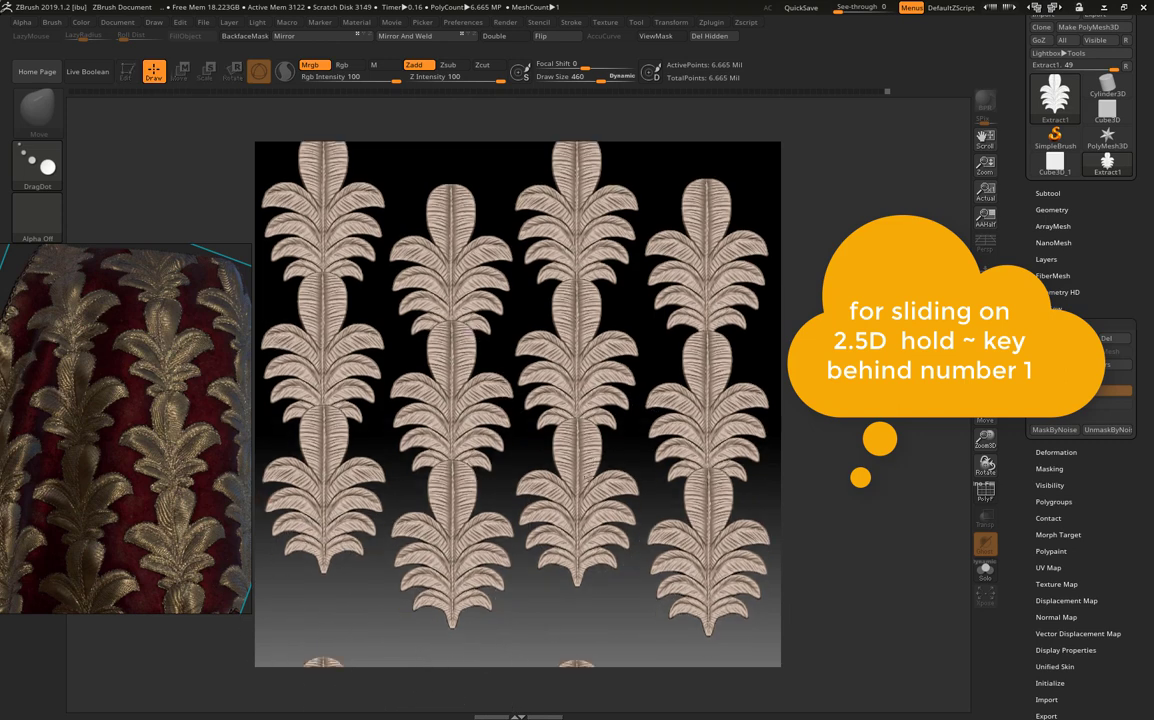
left_click_drag(335, 412, 323, 461)
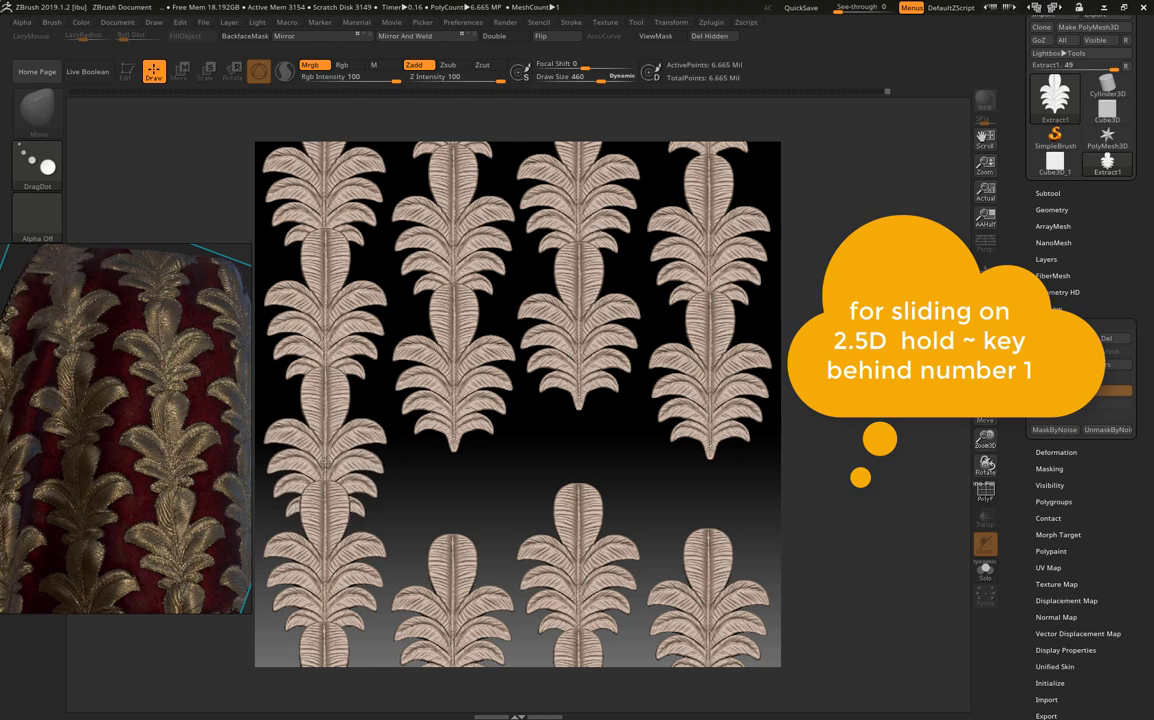
left_click_drag(323, 460, 325, 430)
left_click_drag(447, 420, 452, 512)
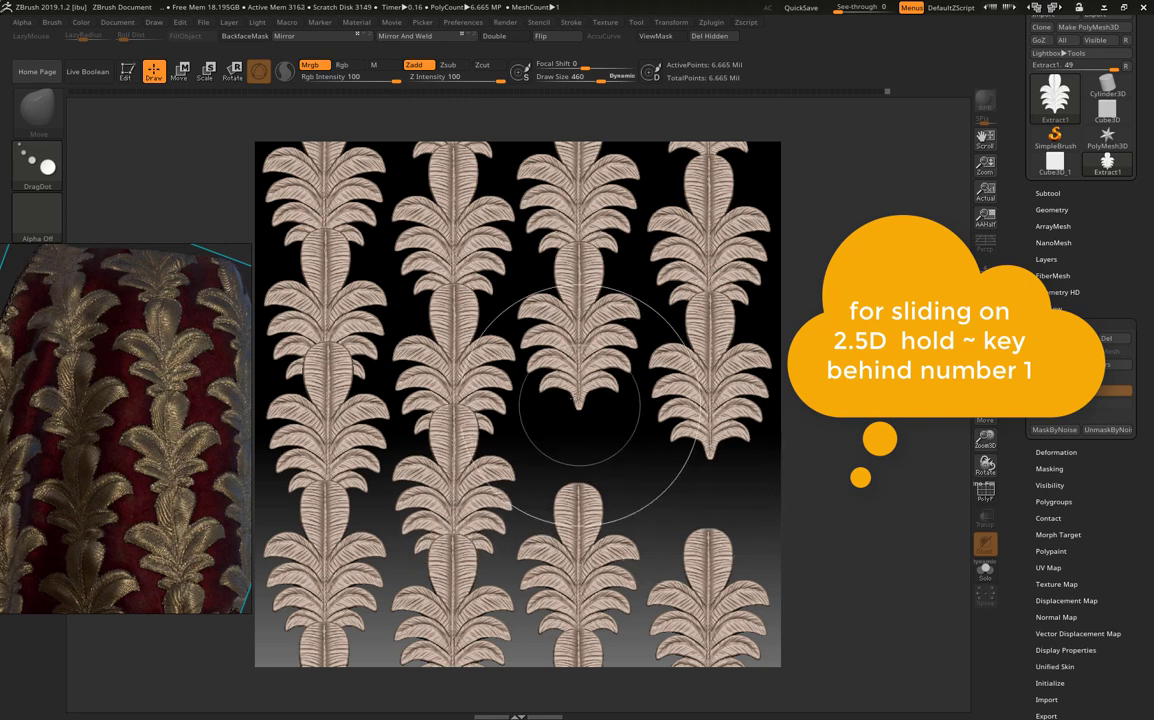
left_click_drag(554, 438, 578, 440)
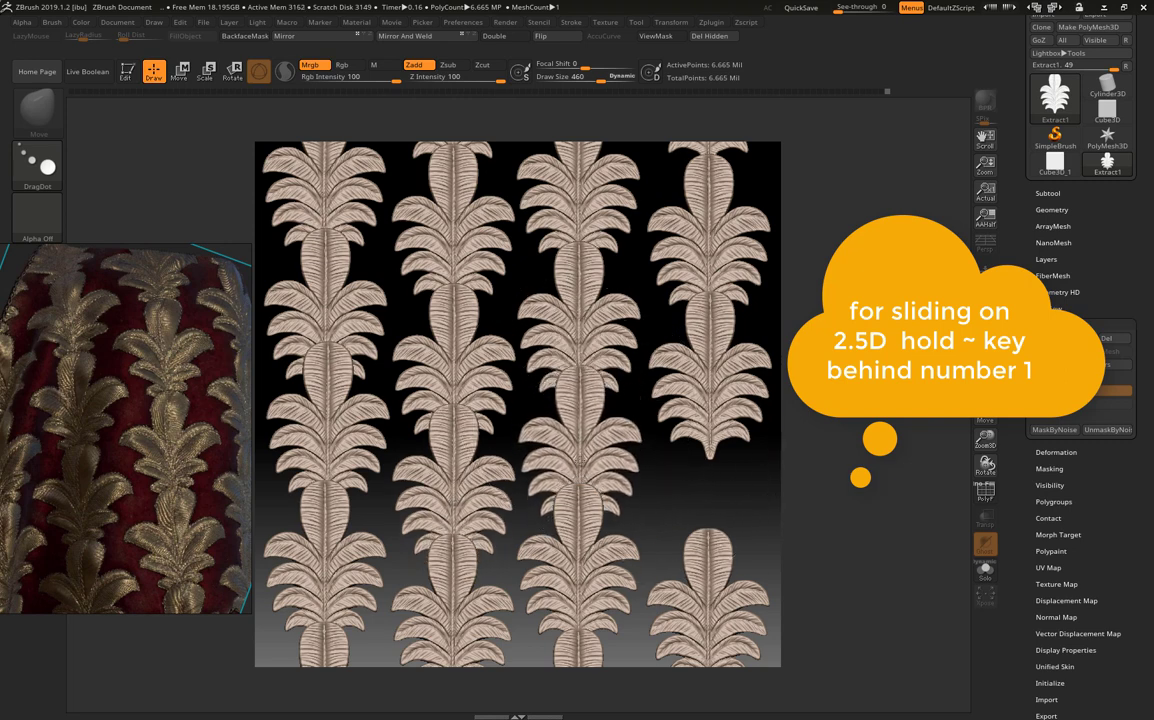
left_click_drag(690, 420, 708, 502)
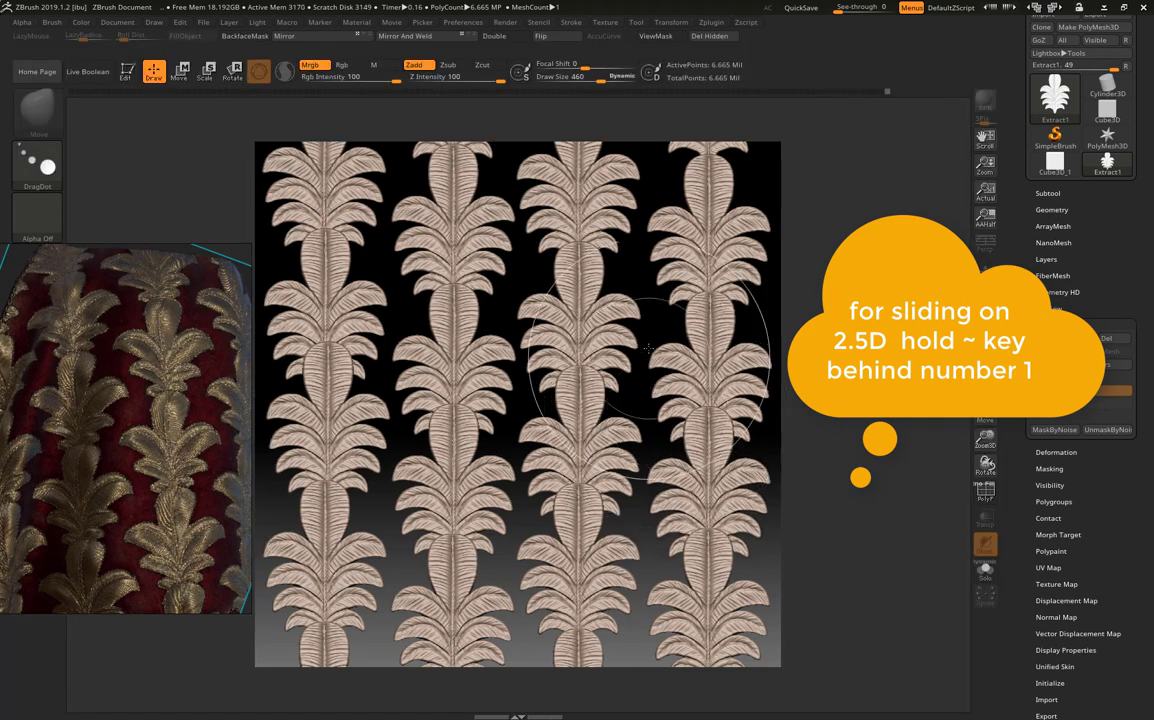
mouse_move(652, 389)
left_mouse_down()
mouse_move(250, 578)
mouse_move(354, 508)
mouse_move(330, 510)
left_mouse_up()
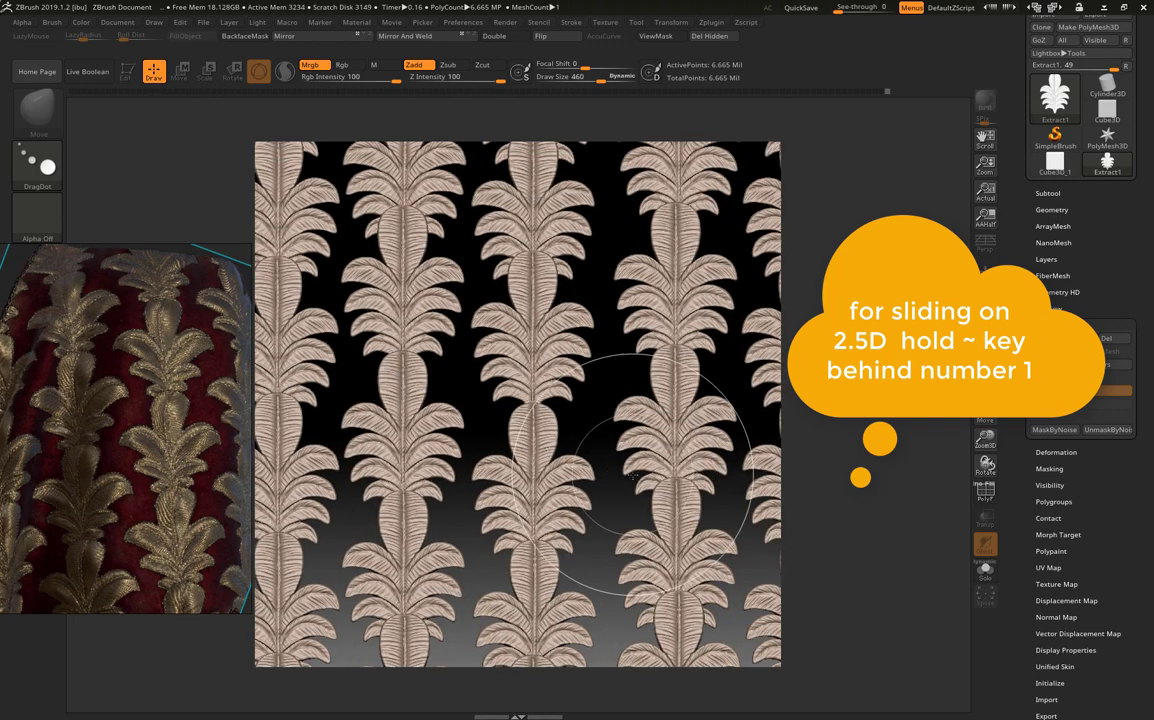
mouse_move(665, 483)
left_mouse_down()
mouse_move(786, 472)
mouse_move(799, 440)
mouse_move(695, 381)
left_mouse_up()
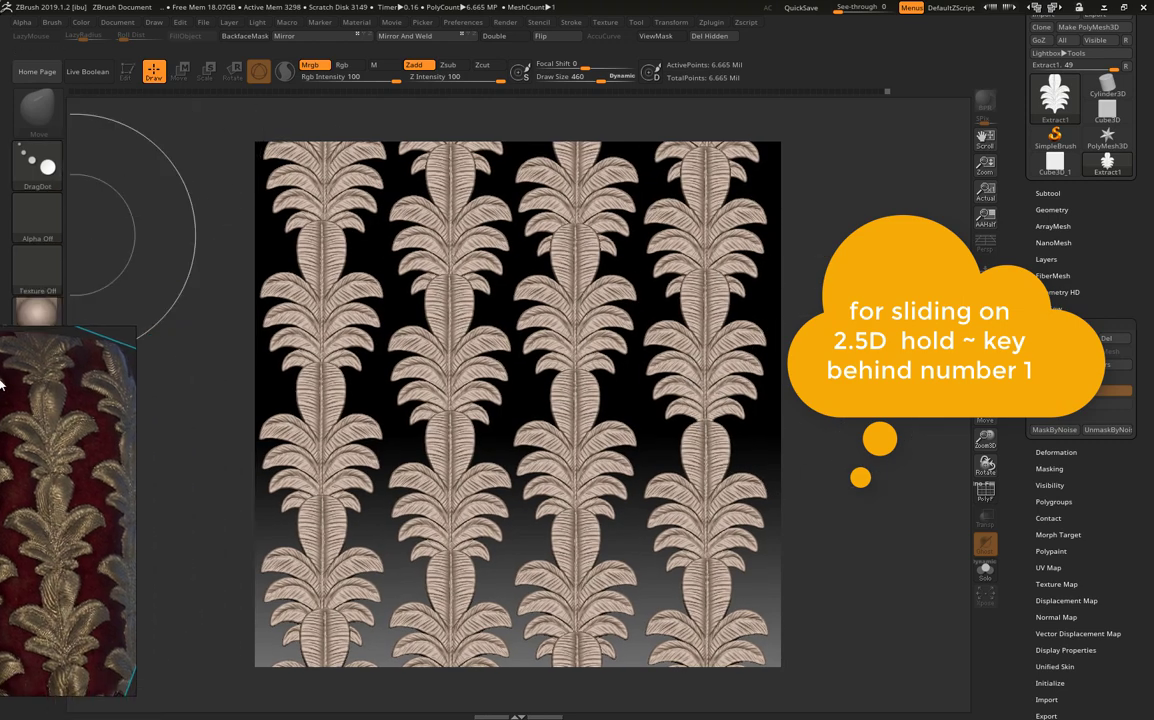
- Grab the canvas as alpha ZGrab01 and export it to the Desktop as the Photoshop file 'pattern new'
left_click(37, 205)
left_click(372, 441)
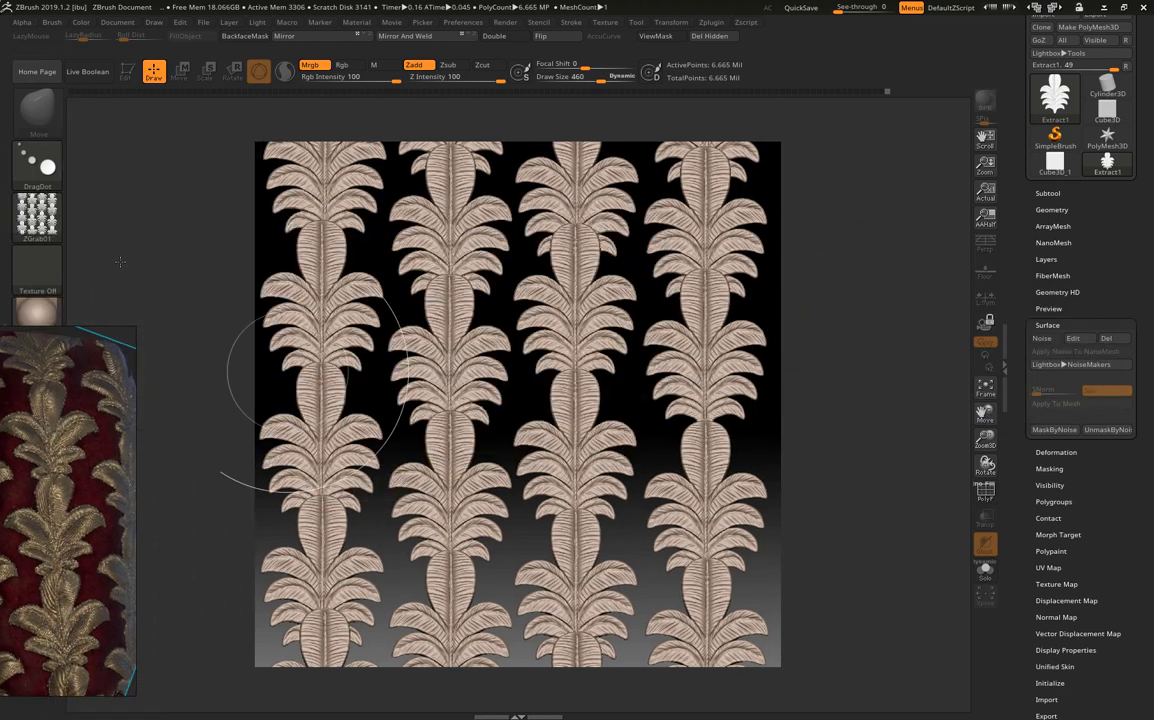
left_click(37, 216)
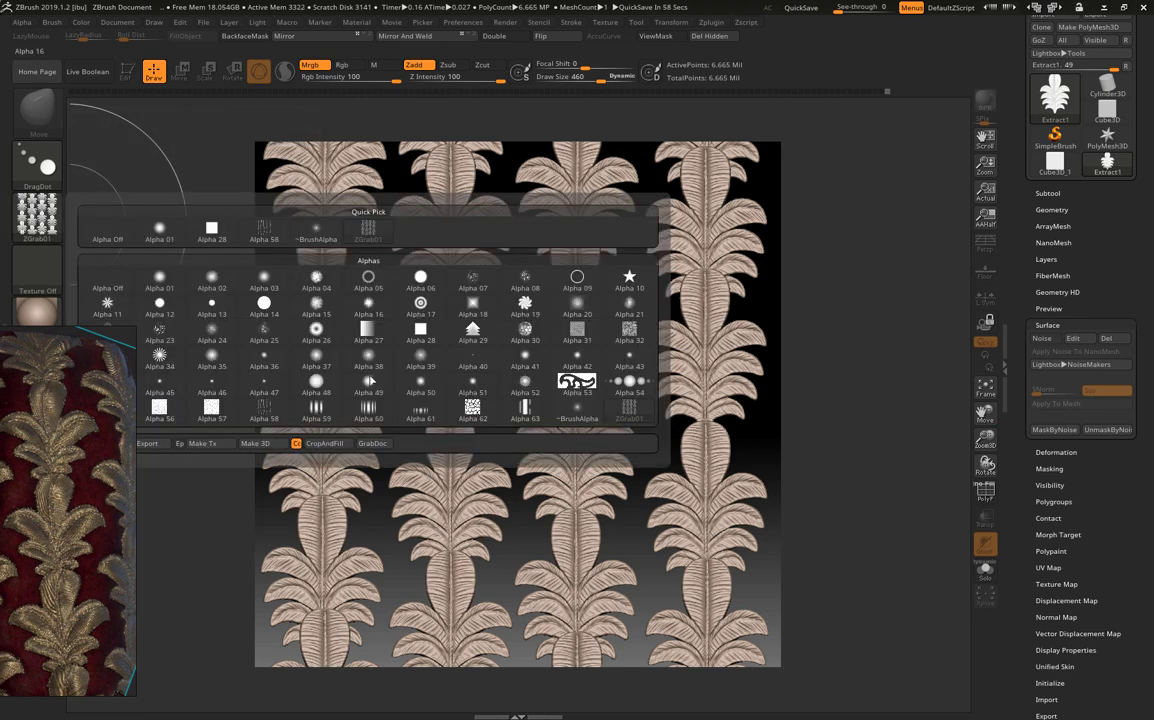
left_click(164, 445)
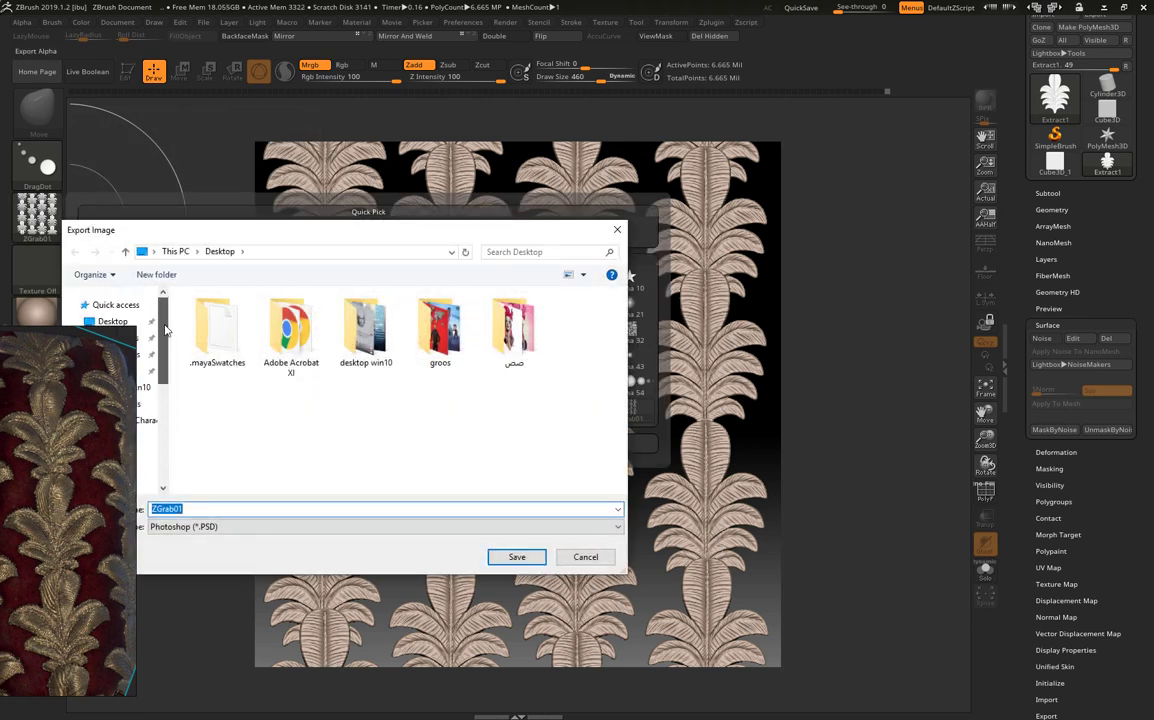
left_click(214, 508)
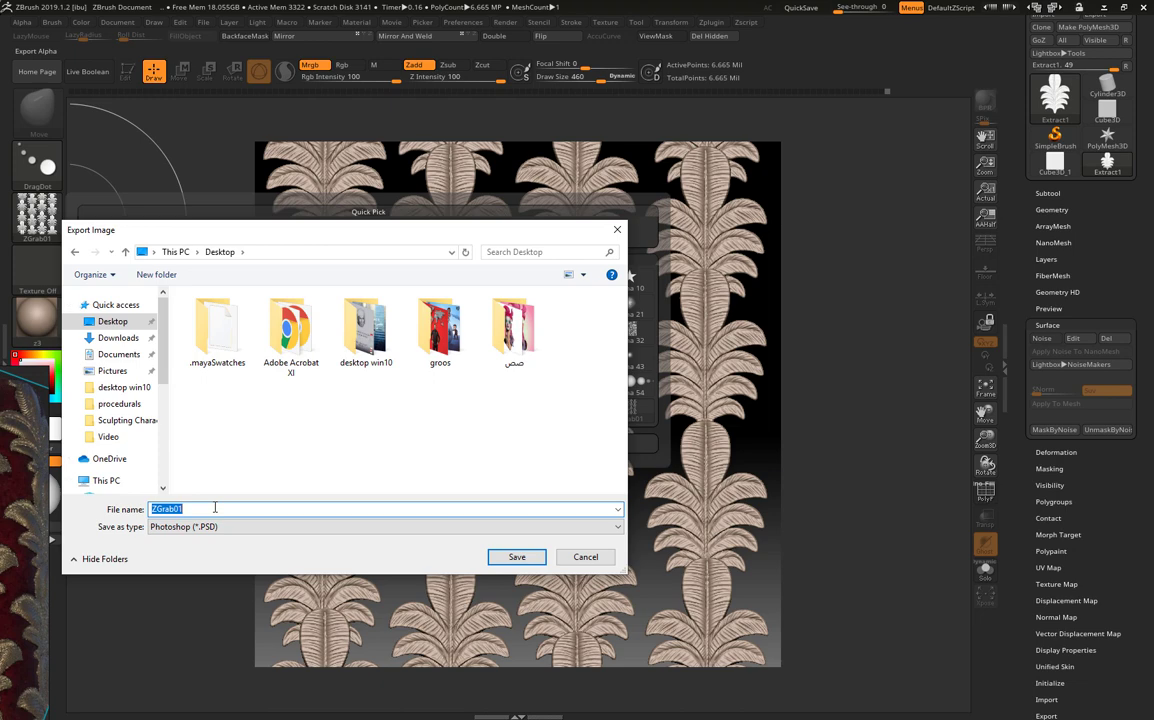
type("pattern new")
left_click(510, 556)
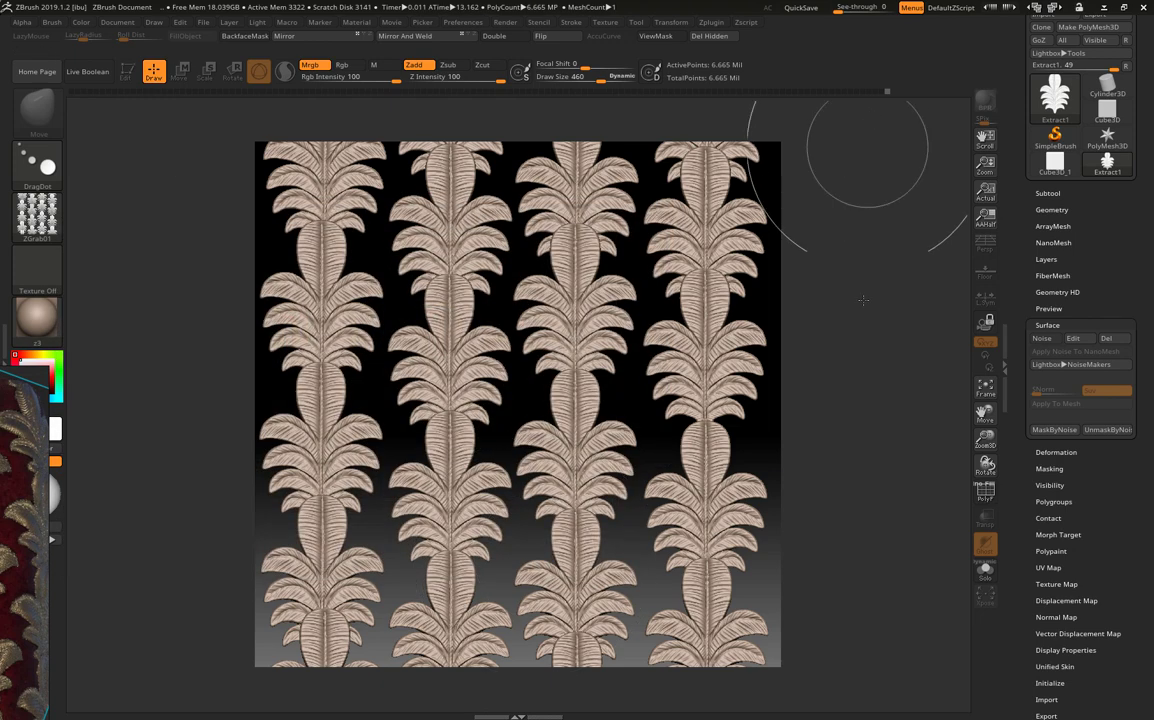
- Open pattern new.PSD in Photoshop and apply a Gaussian Blur with radius 3
left_click(1024, 7)
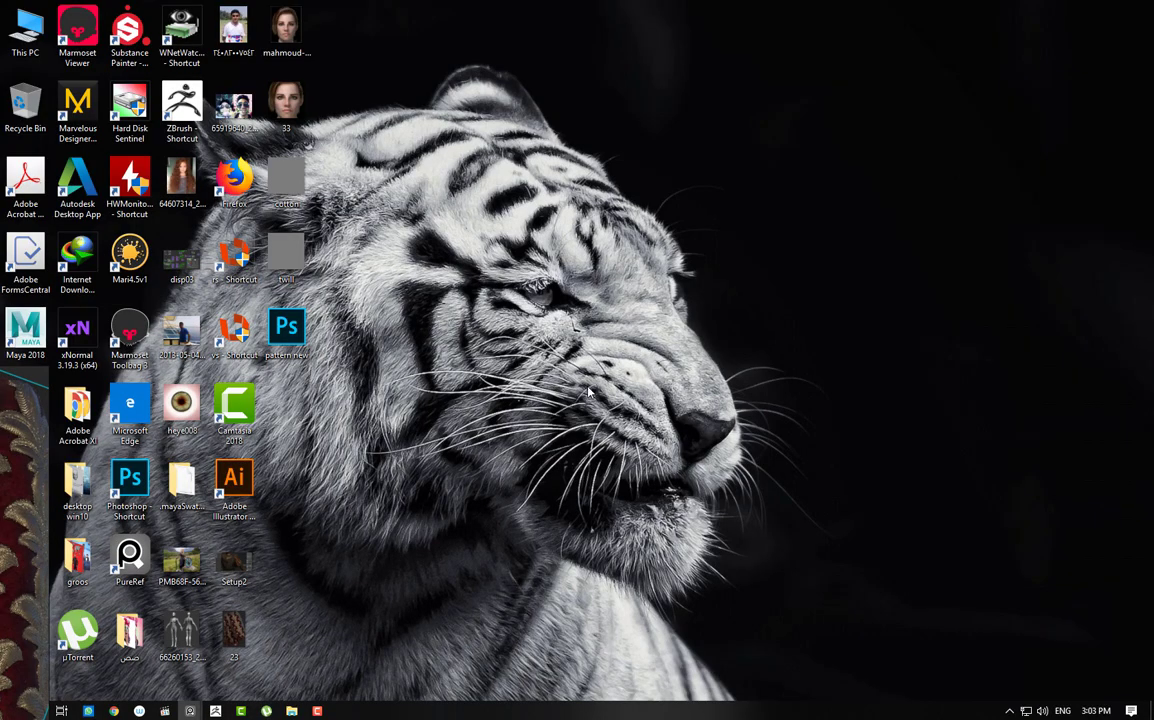
double_click(301, 356)
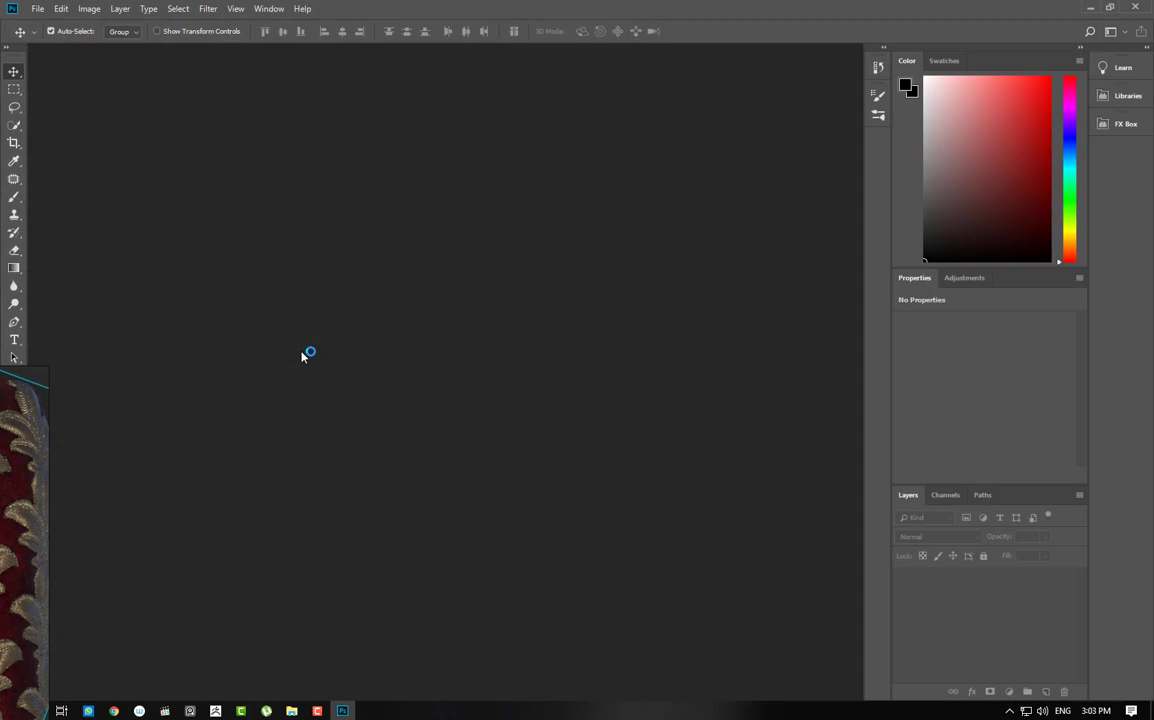
scroll(634, 527, "up", 2, "alt")
scroll(634, 527, "up", 3, "alt")
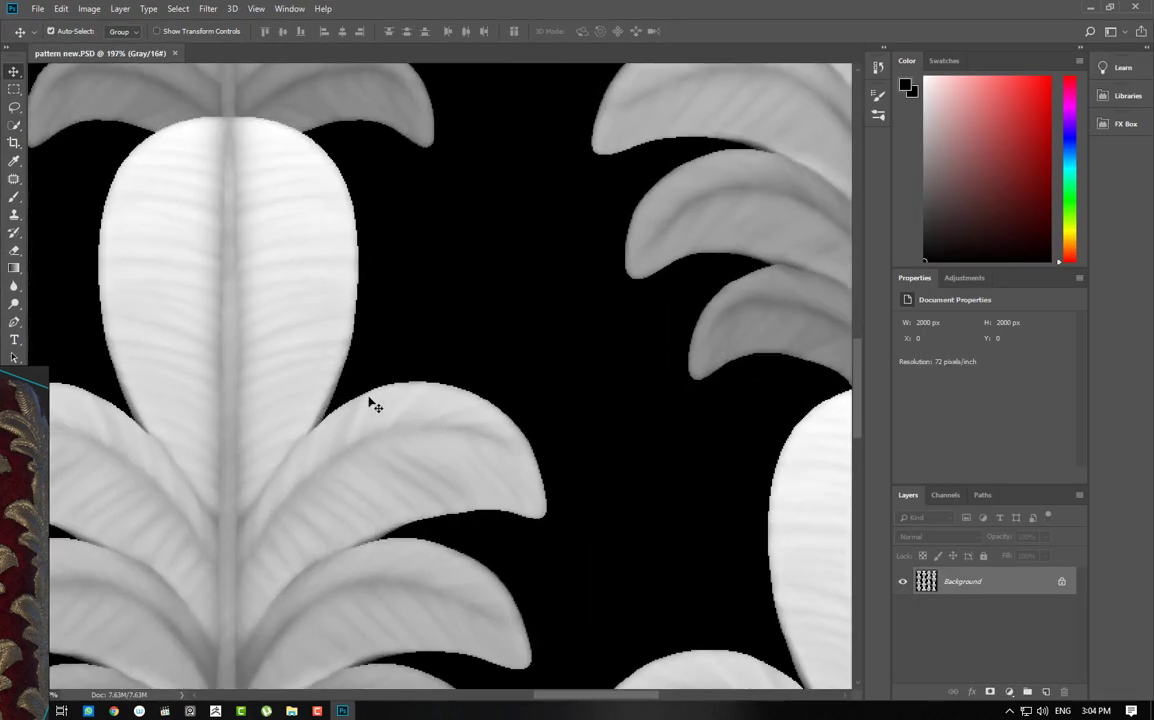
left_click(208, 9)
mouse_move(216, 164)
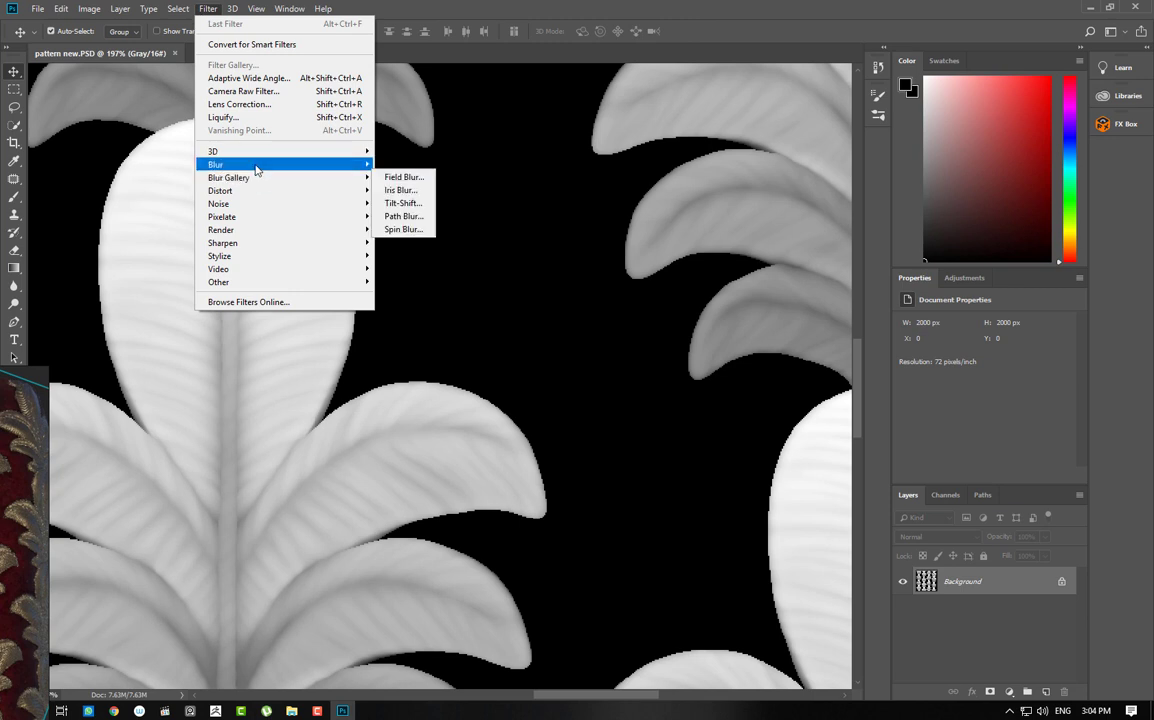
left_click(430, 222)
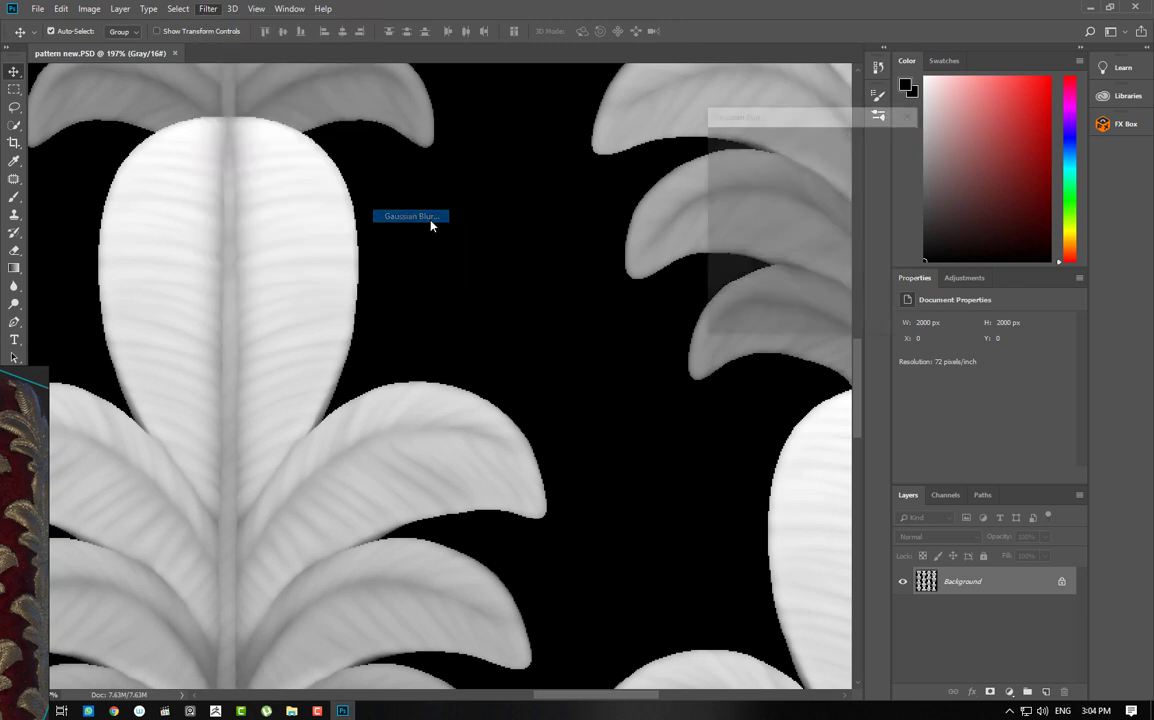
type("3")
key("Return")
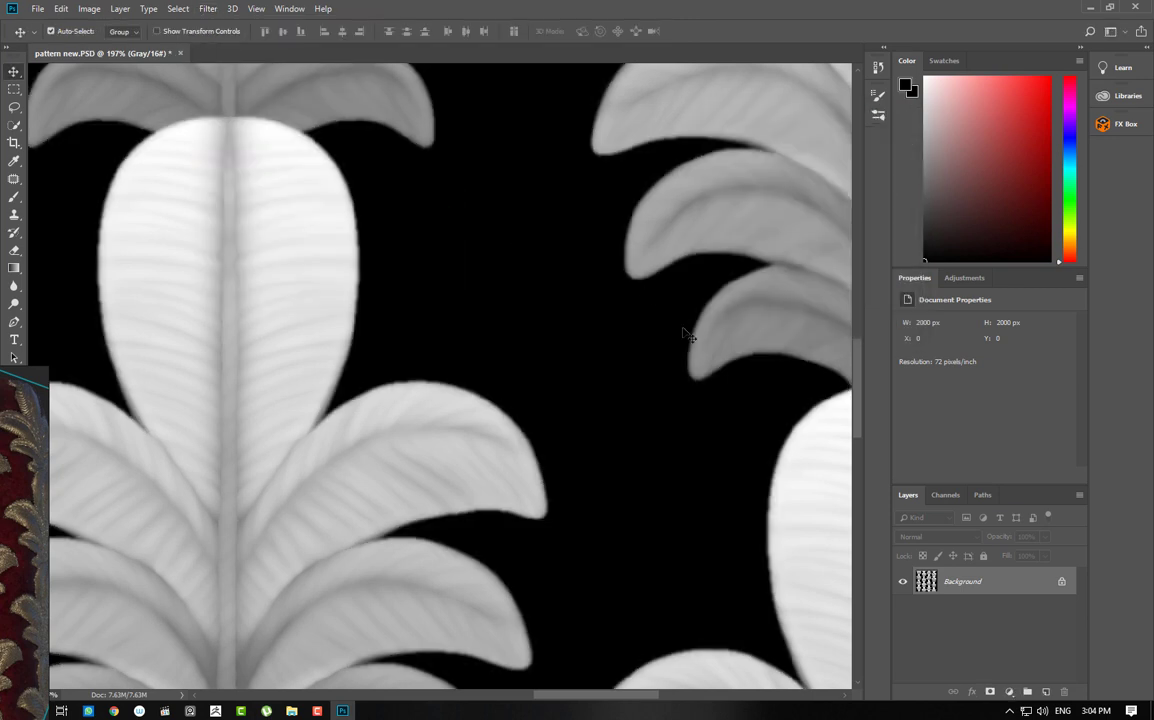
- Save the blurred tile as the PNG 'pattern new' on the desktop and close Photoshop
scroll(615, 295, "down", 4, "alt")
scroll(587, 272, "down", 2, "alt")
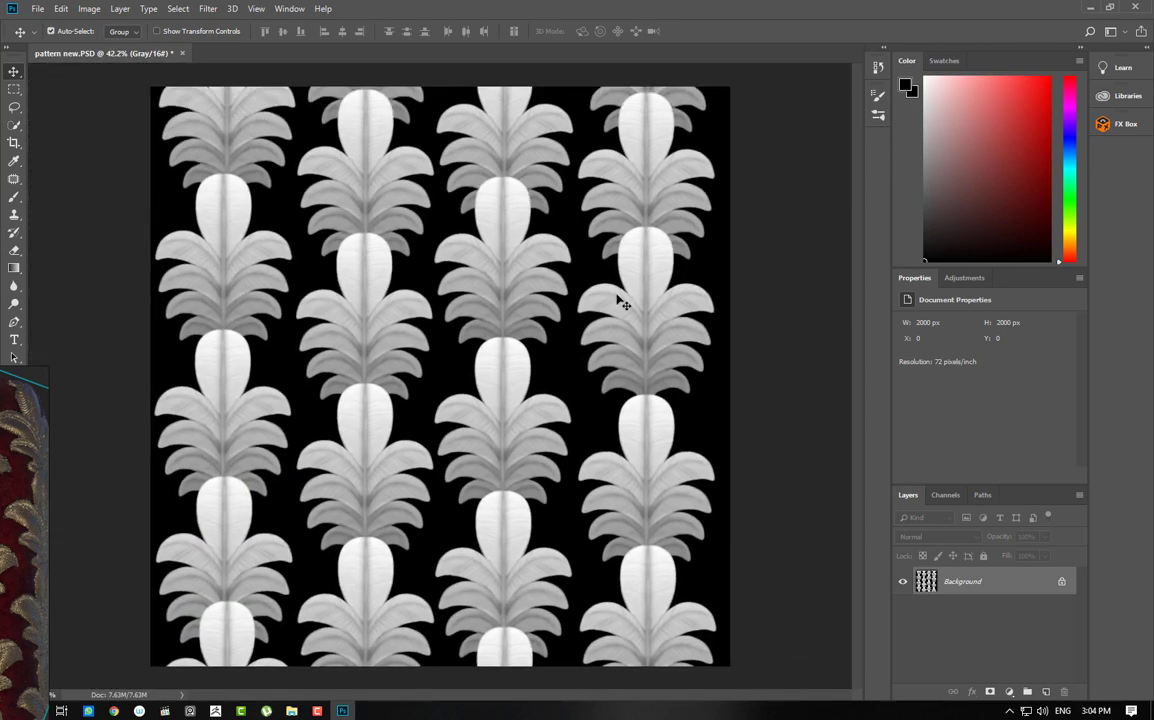
scroll(511, 287, "up", 3, "alt")
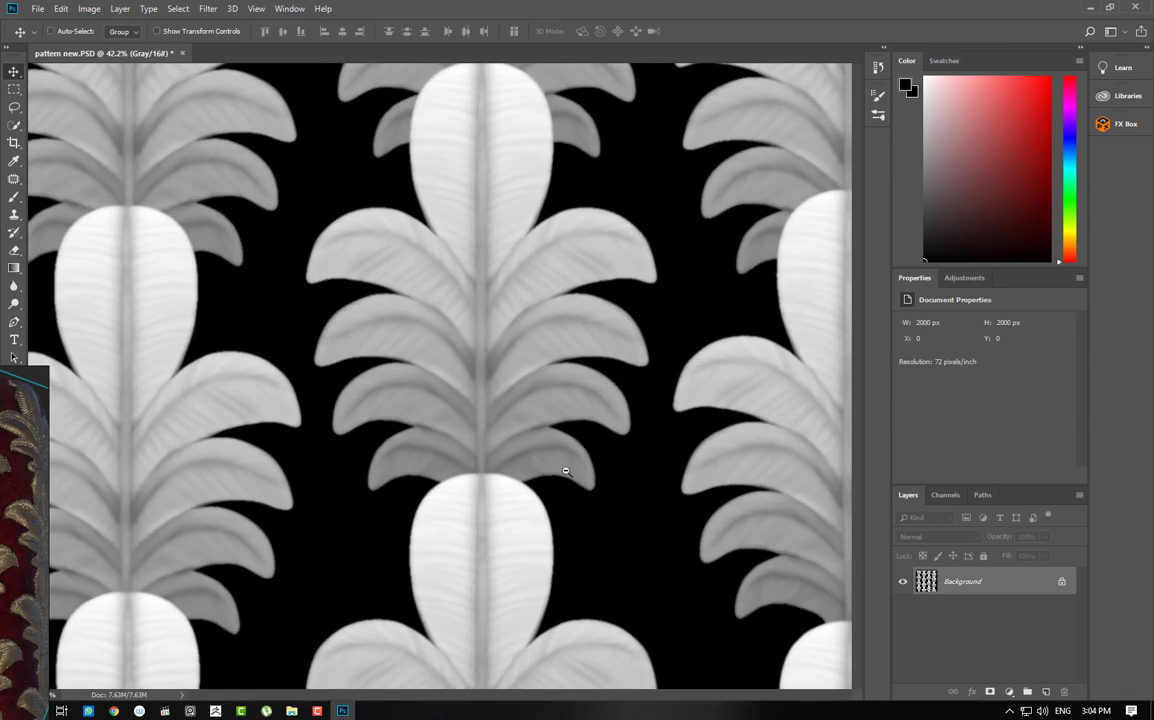
scroll(515, 404, "down", 4, "alt")
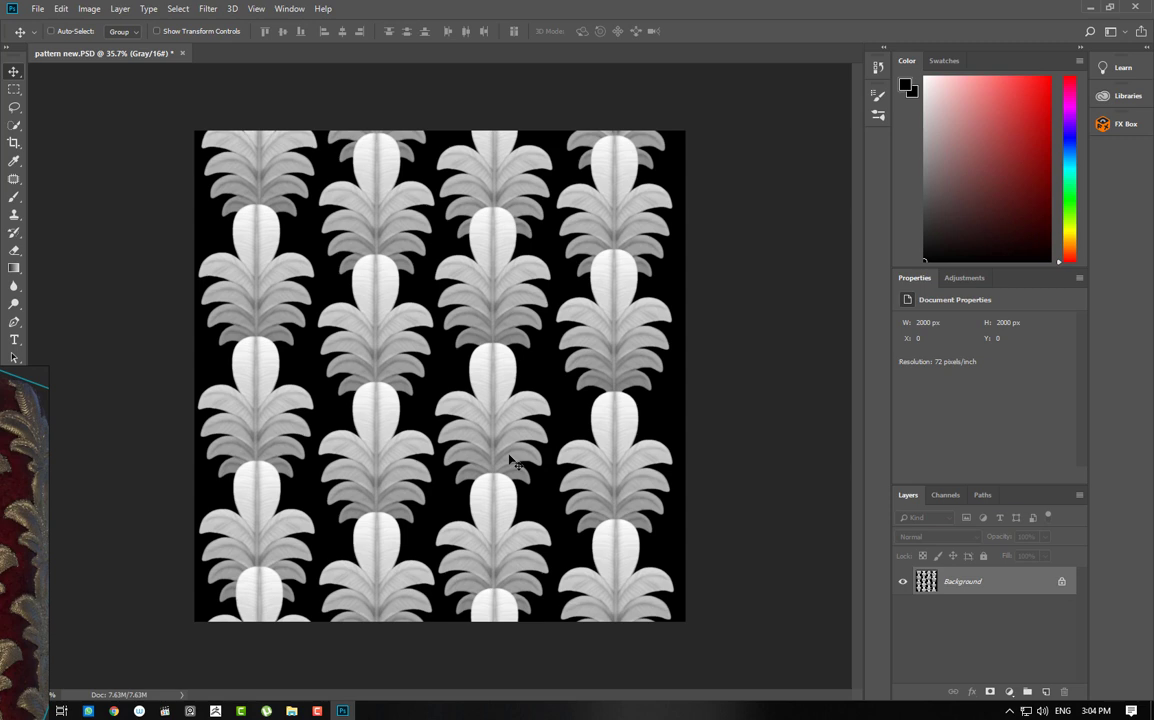
key("ctrl+shift+s")
left_click(200, 307)
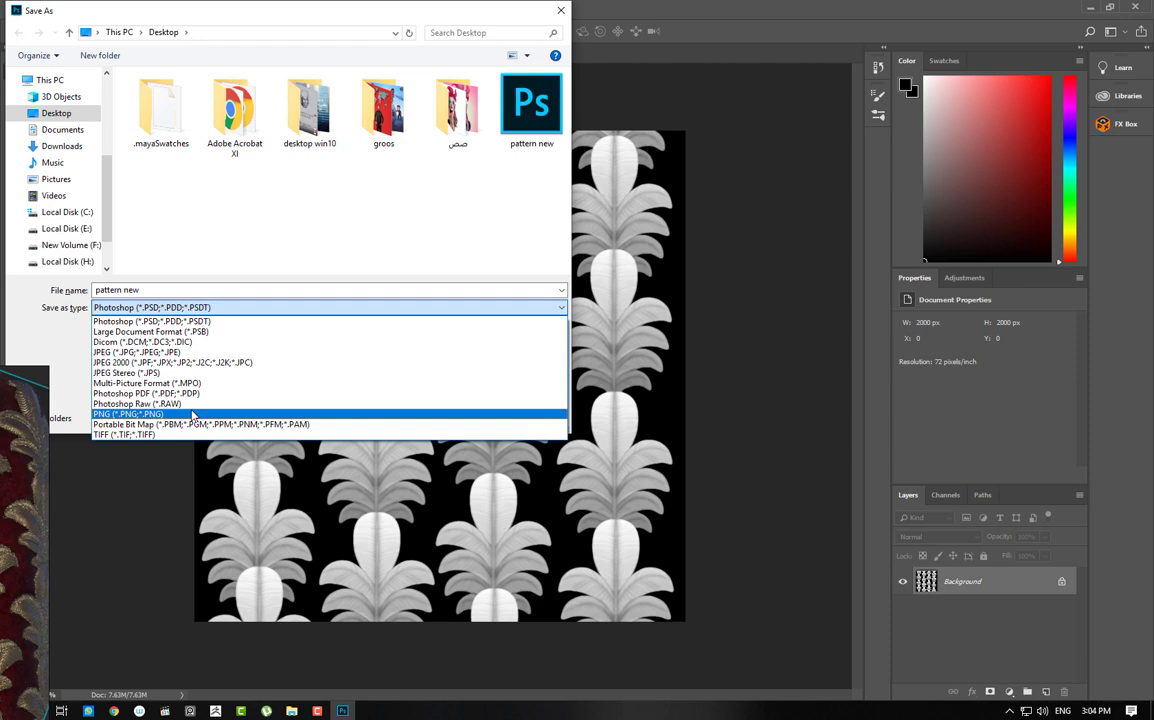
left_click(193, 414)
left_click(456, 415)
left_click(654, 214)
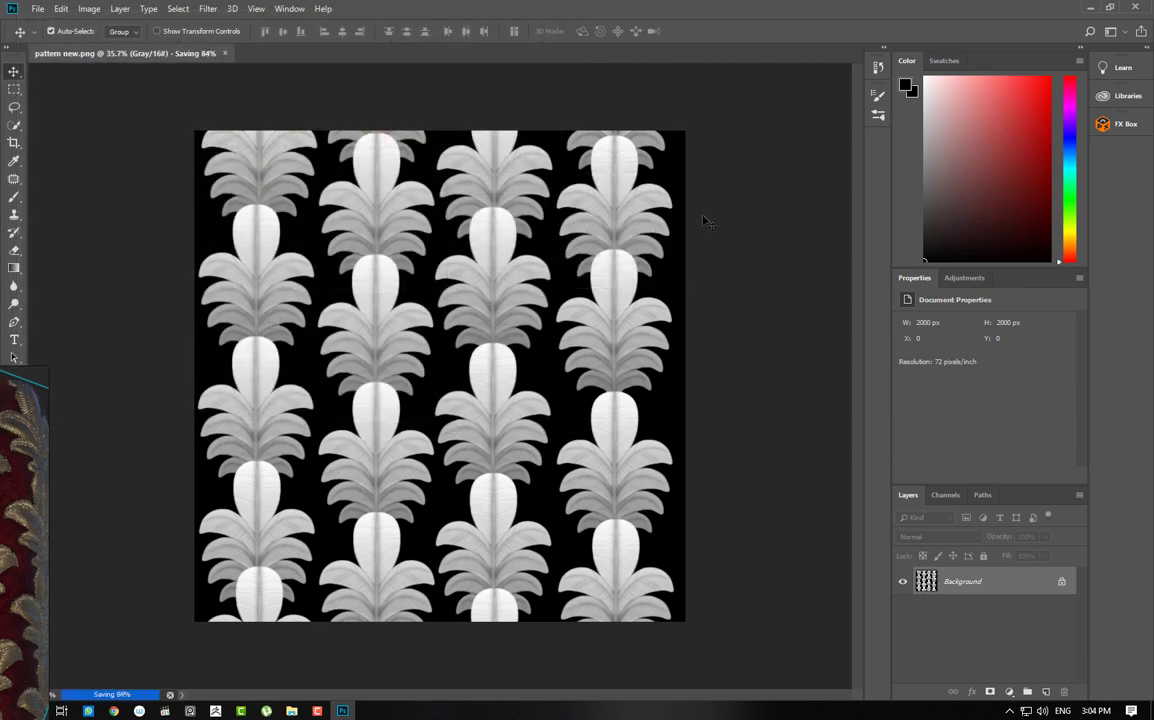
key("super+d")
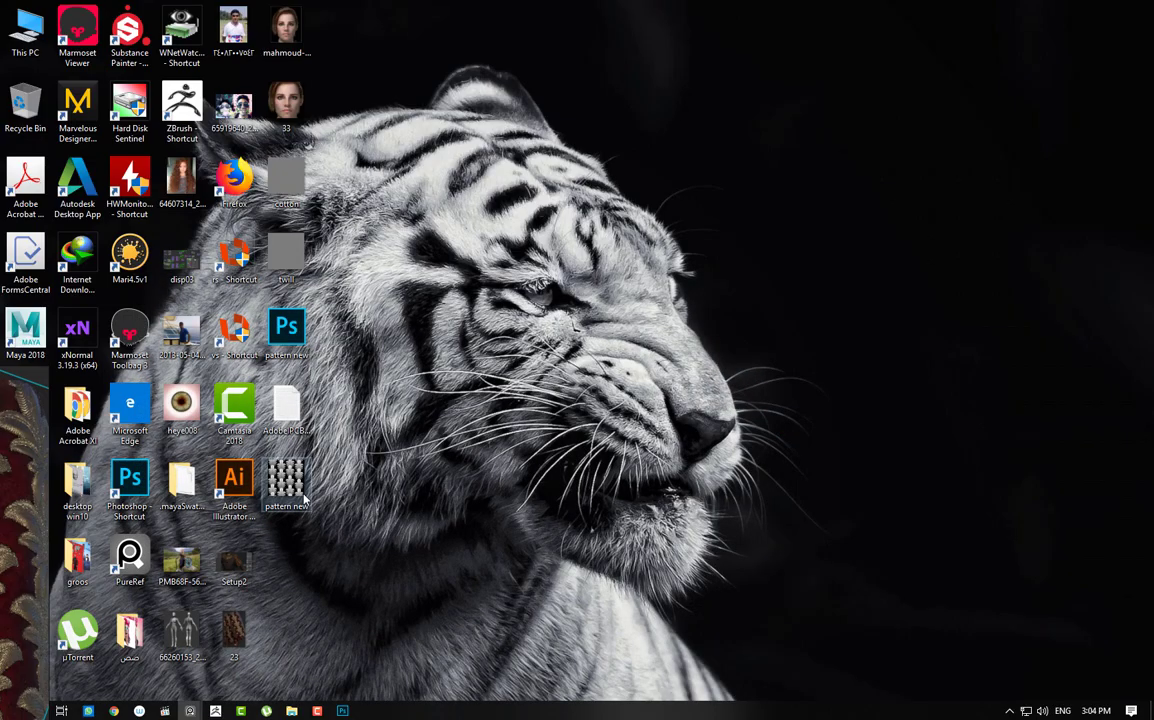
- Check the pattern new file's properties, then launch Substance Painter past the configuration warning
right_click(304, 500)
left_click(226, 440)
key("Escape")
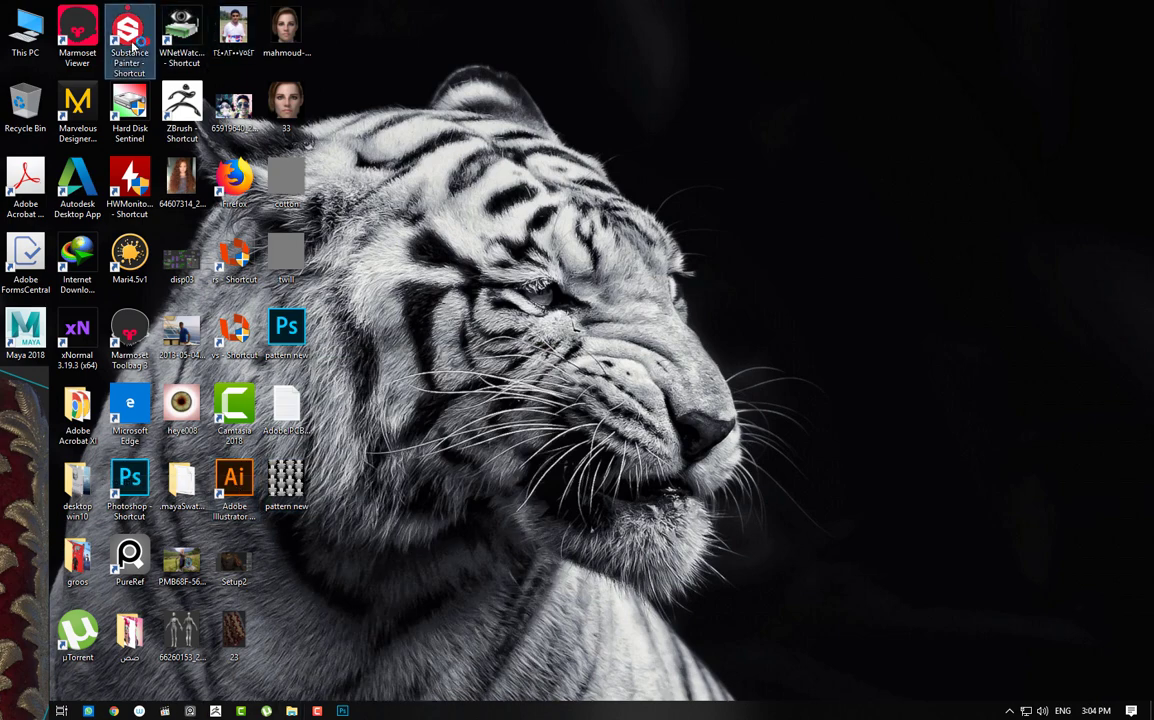
double_click(132, 47)
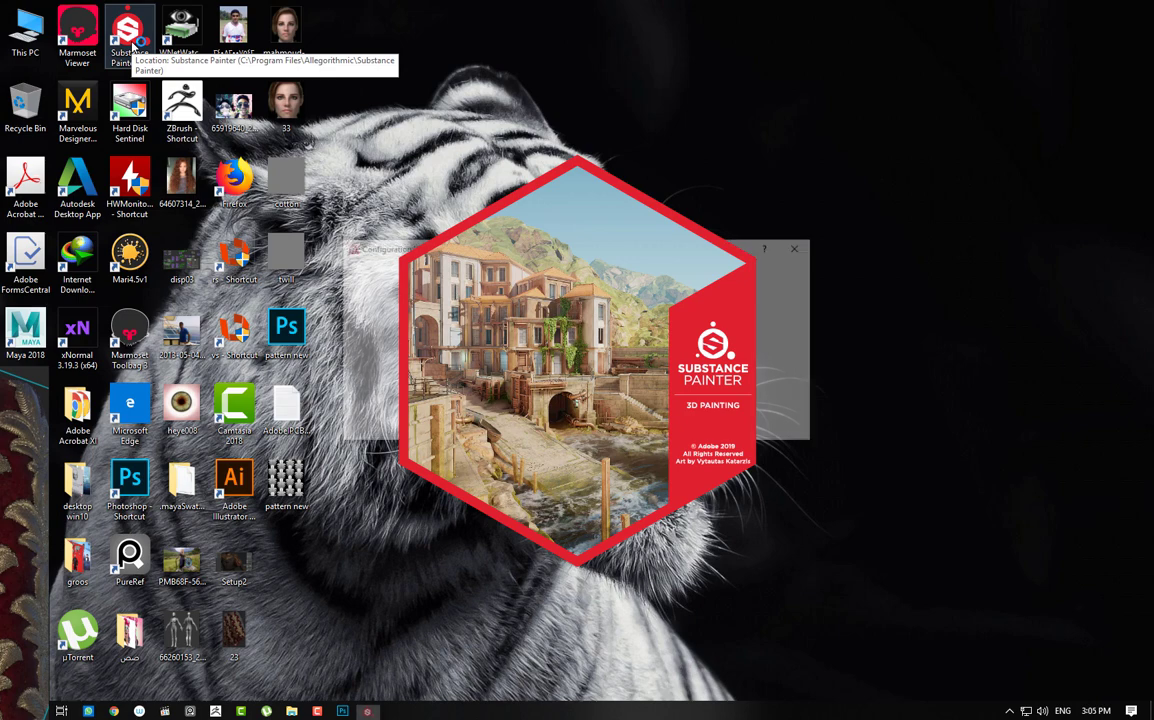
left_click(768, 427)
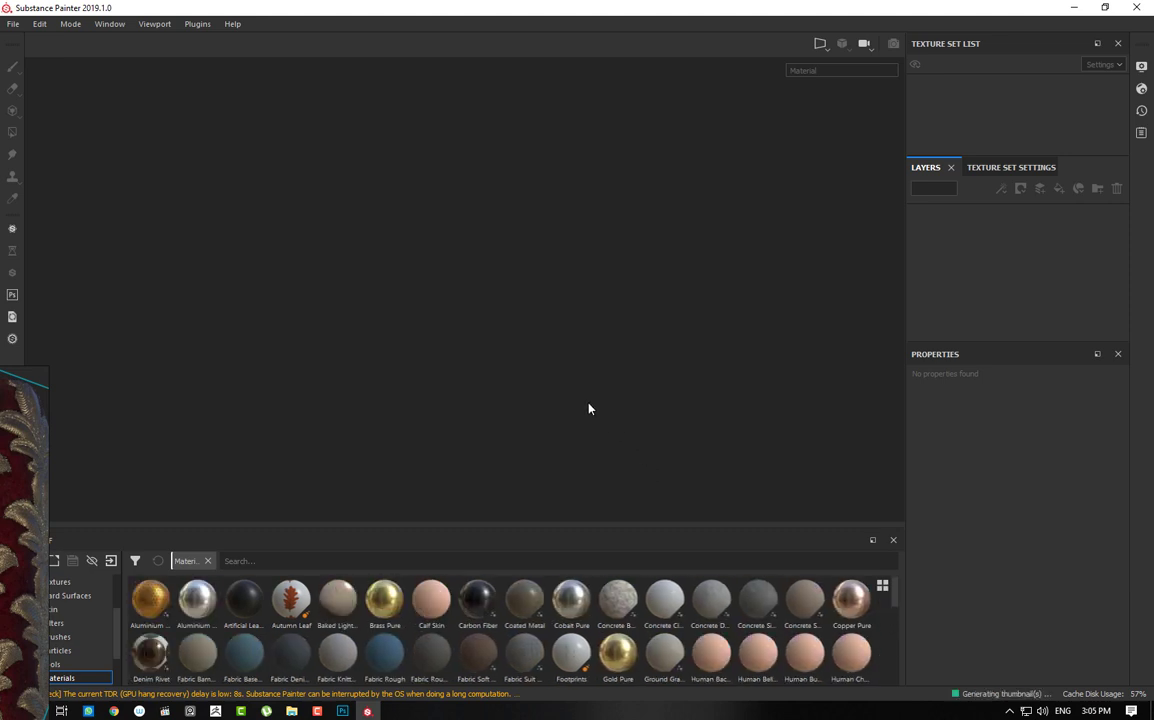
- Open the PreviewSphere sample project from File > Open Samples
left_click(13, 23)
left_click(32, 86)
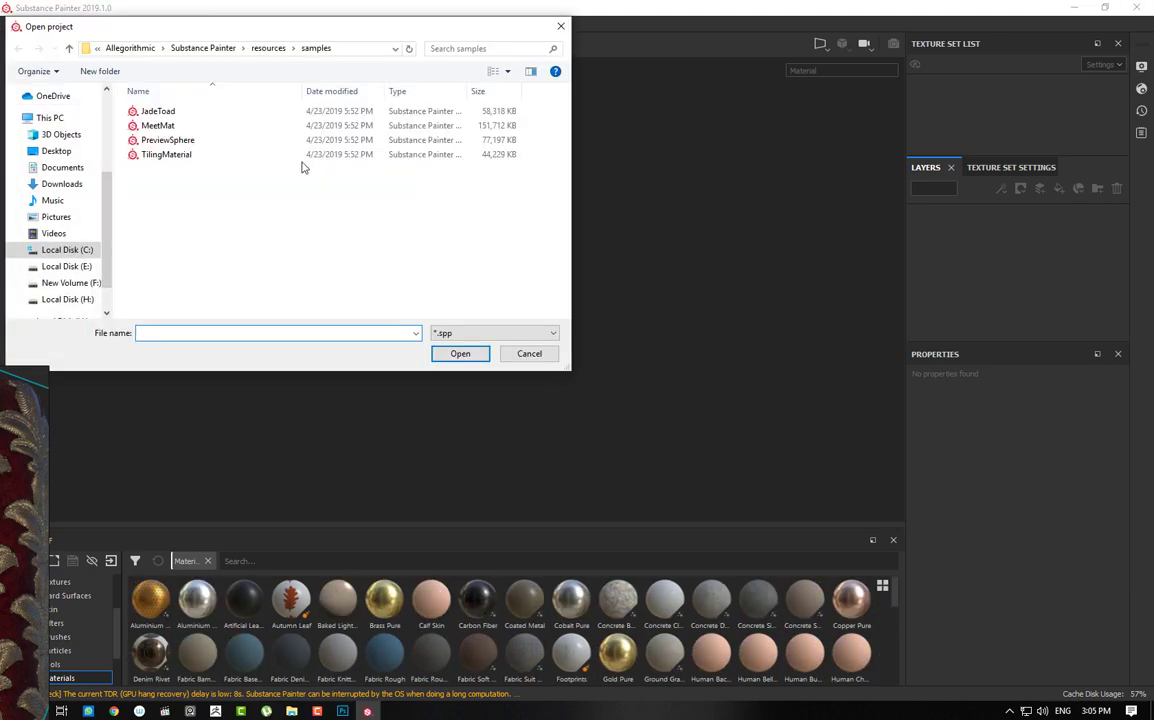
left_click(167, 140)
left_click(460, 354)
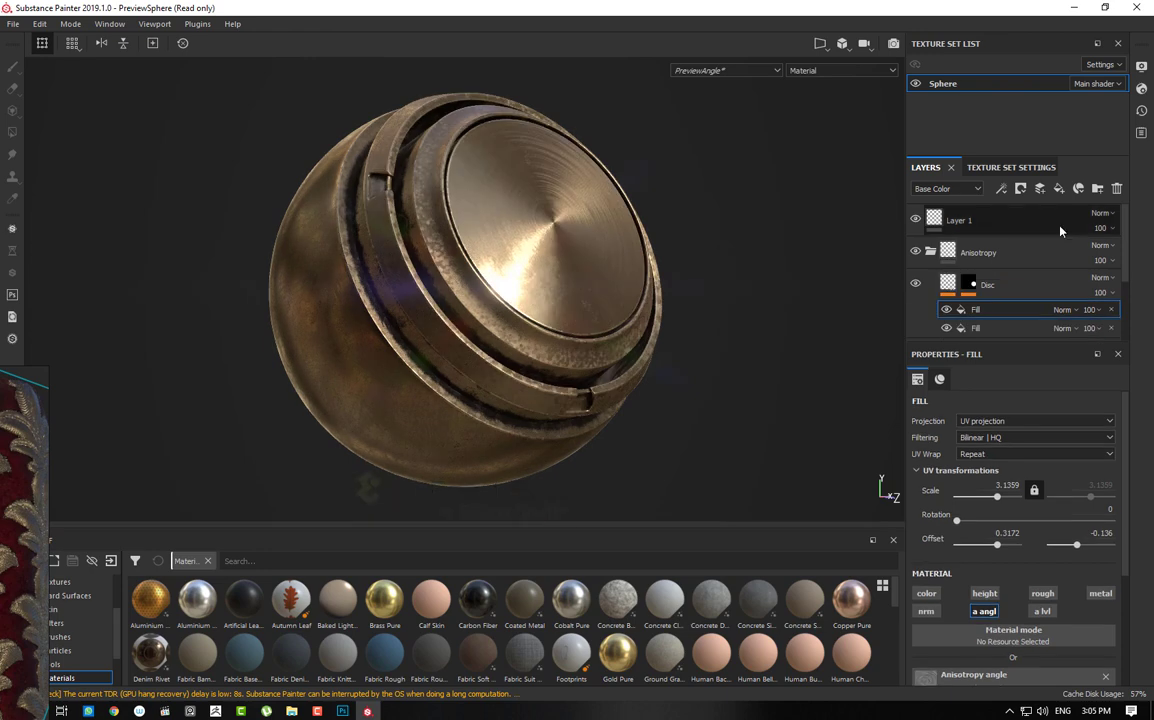
- Turn off Activate Post Effects in Display Settings and delete all the sample's layers
left_click(1060, 230)
left_click(1141, 66)
scroll(991, 250, "down", 5)
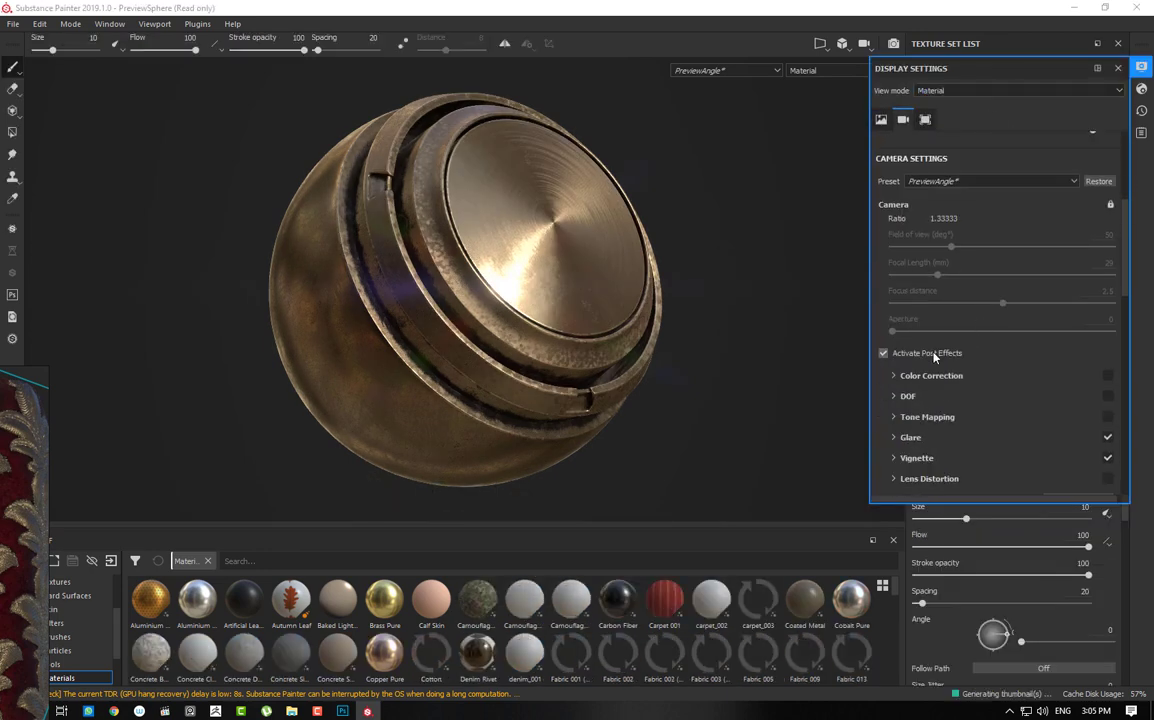
left_click(889, 352)
left_click(1141, 66)
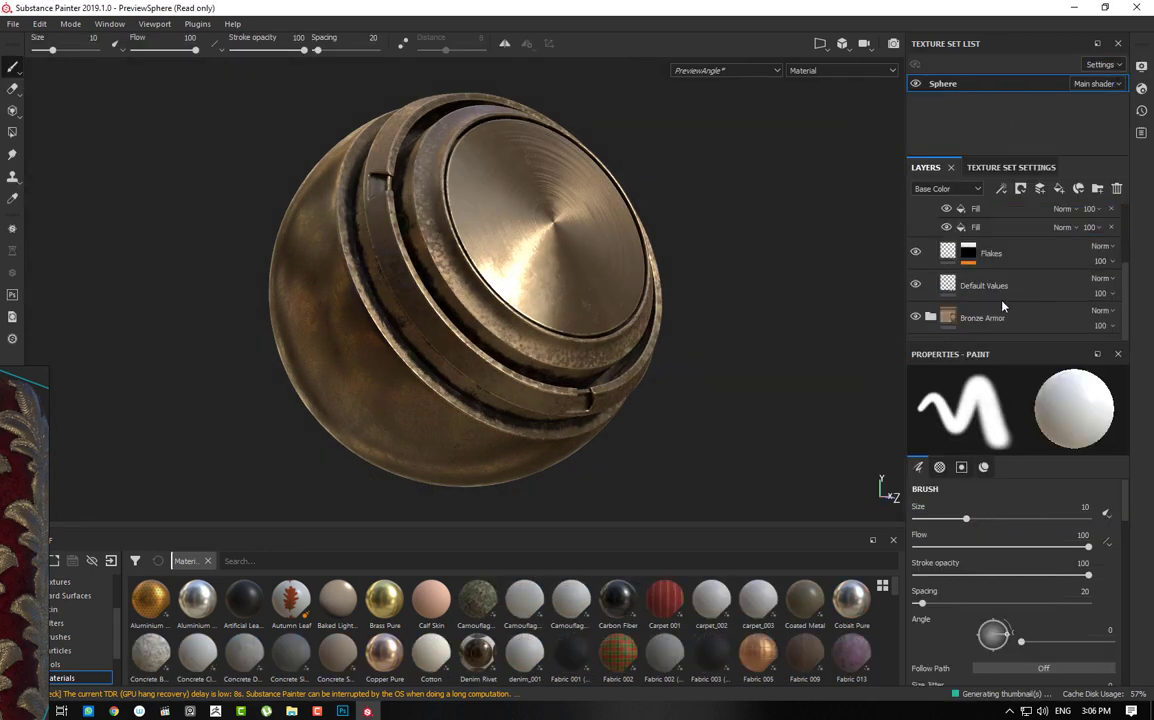
left_click(1002, 328, "shift")
key("Delete")
- Add a fill layer with the Silk Generic material at UV scale -0.77
key("f")
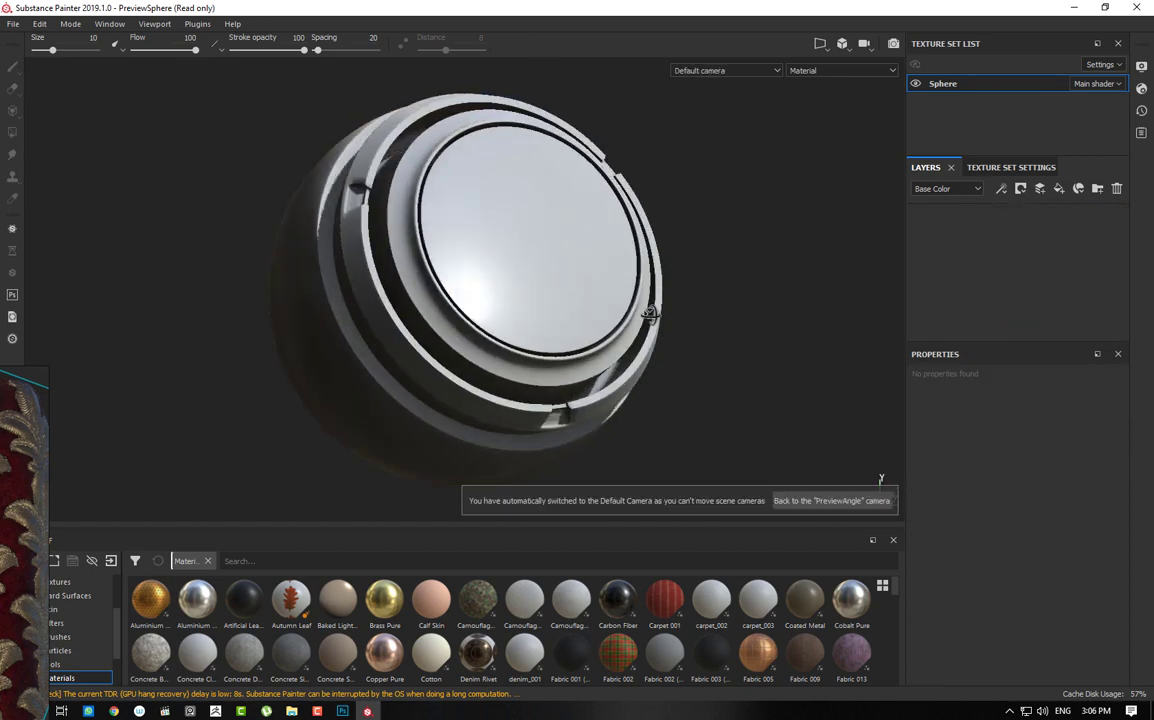
left_click(1059, 188)
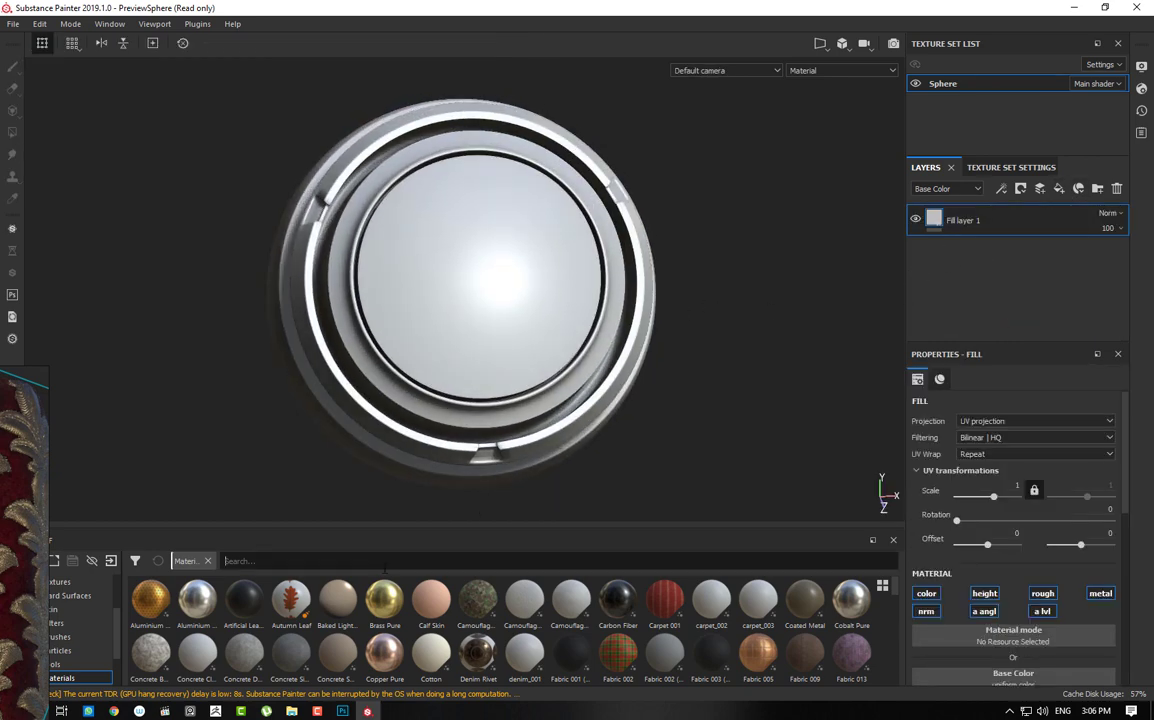
left_click(240, 560)
type("silk")
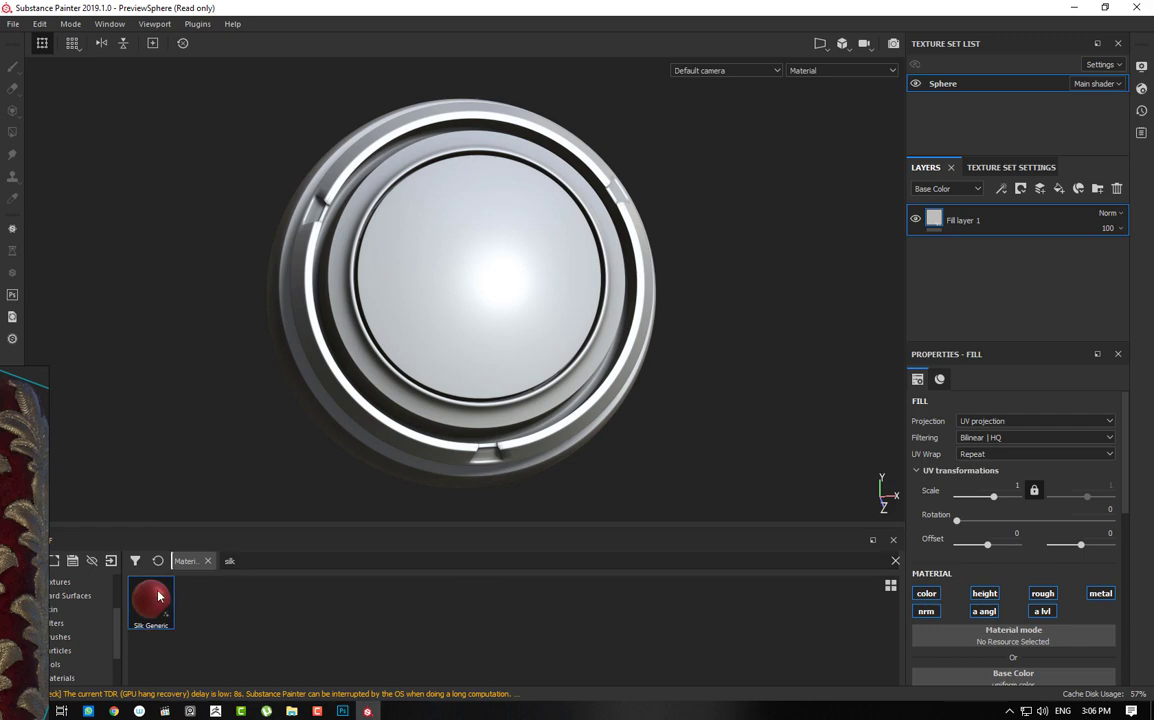
left_click_drag(150, 600, 700, 300)
scroll(790, 315, "up", 2)
scroll(775, 324, "up", 2)
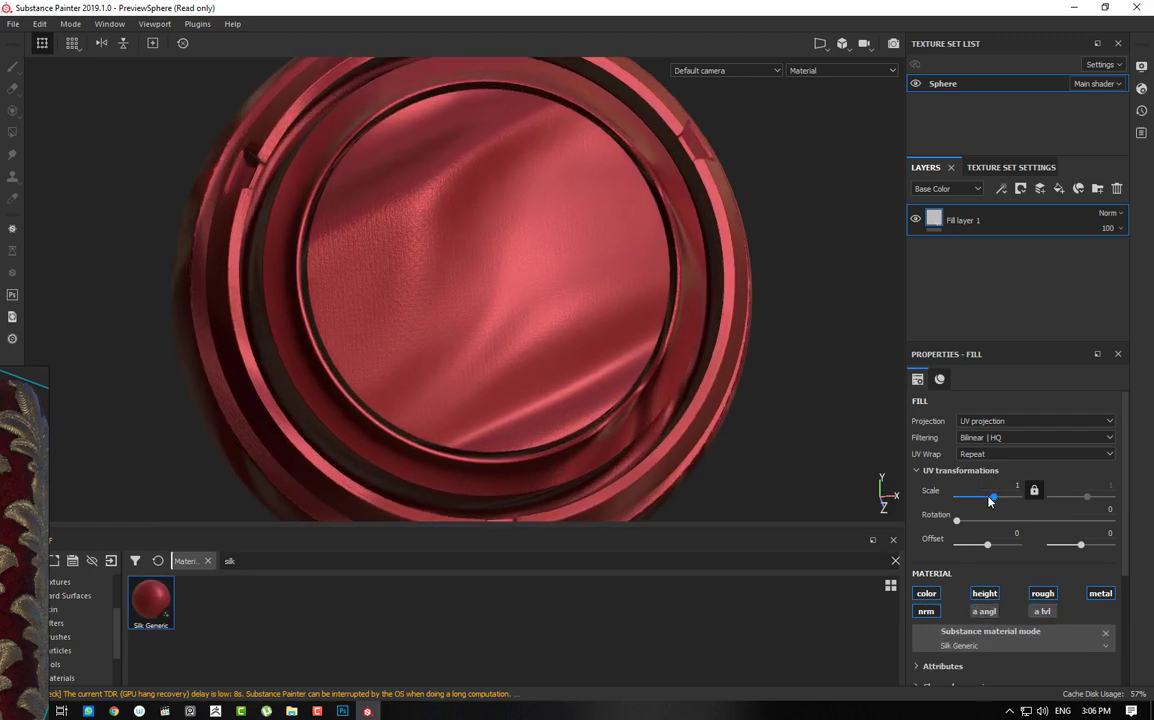
left_click_drag(990, 500, 981, 500)
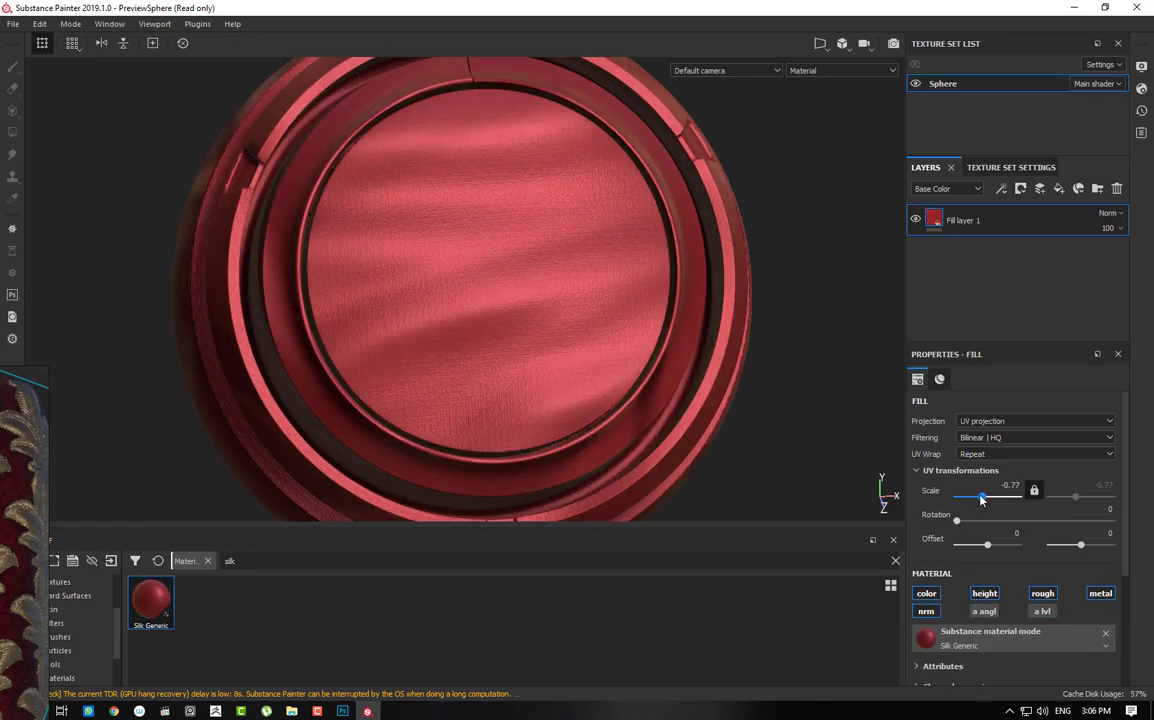
mouse_move(643, 295)
right_mouse_down("shift")
mouse_move(690, 256)
mouse_move(668, 186)
right_mouse_up("shift")
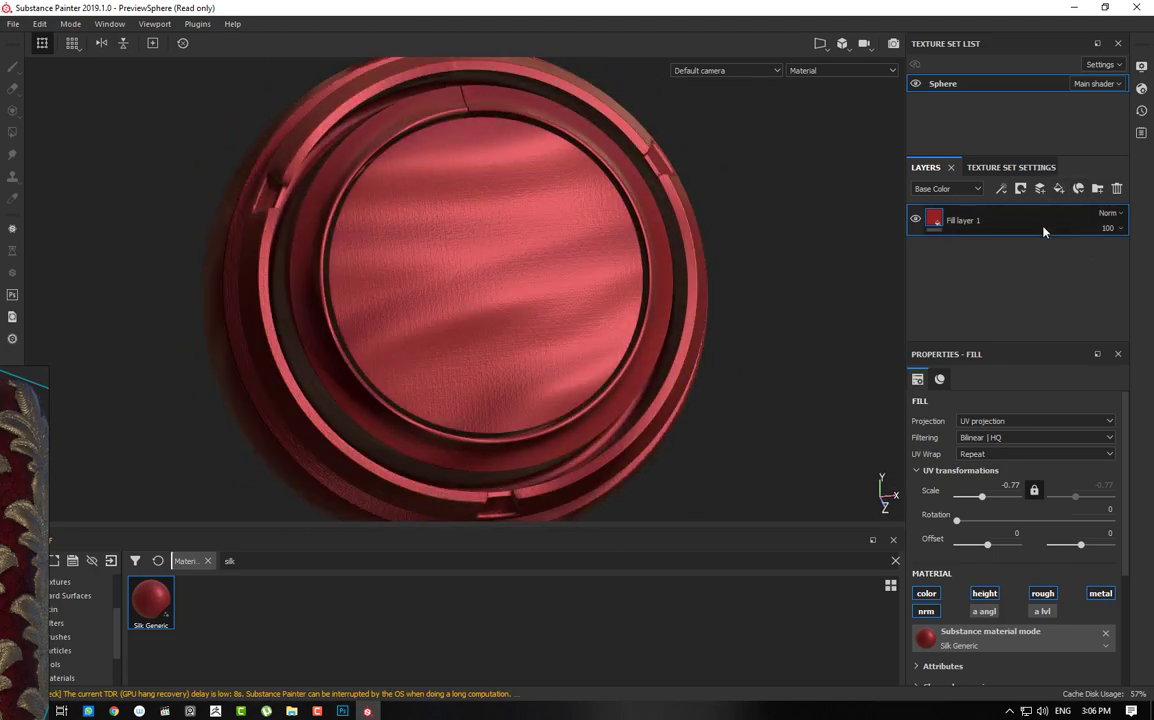
- Create a folder named 'silk material', move Fill layer 1 into it, and add another folder
left_click(1097, 189)
left_click(974, 253)
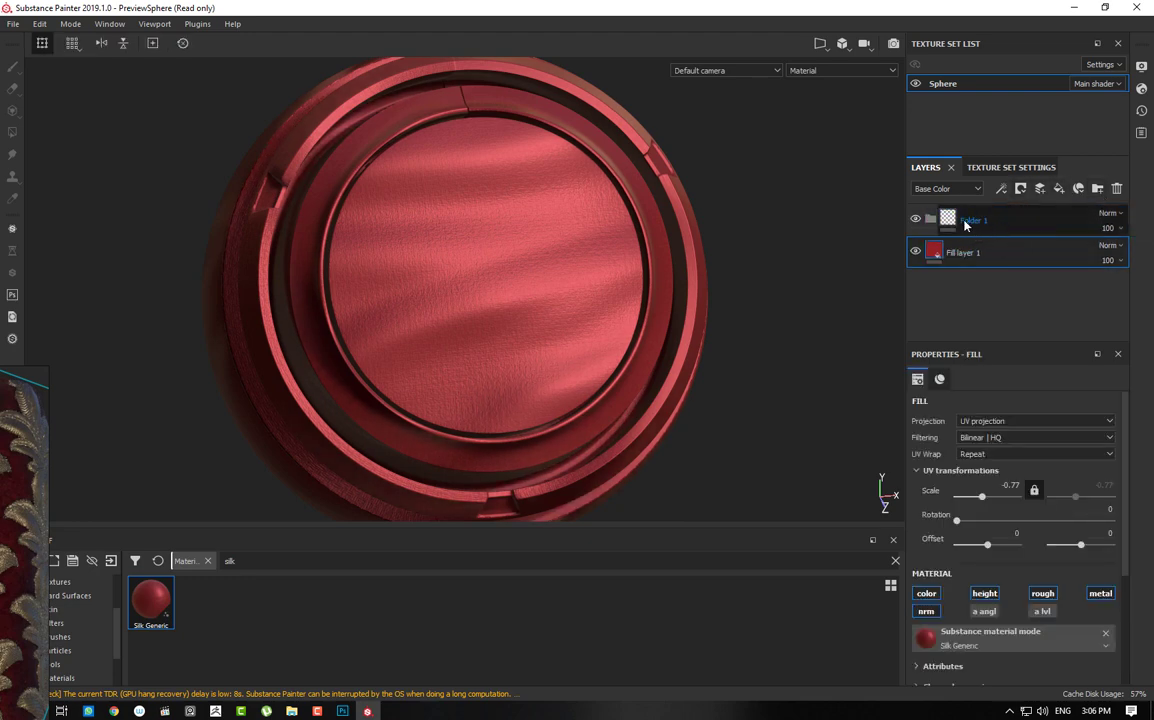
double_click(977, 220)
type("silk mat")
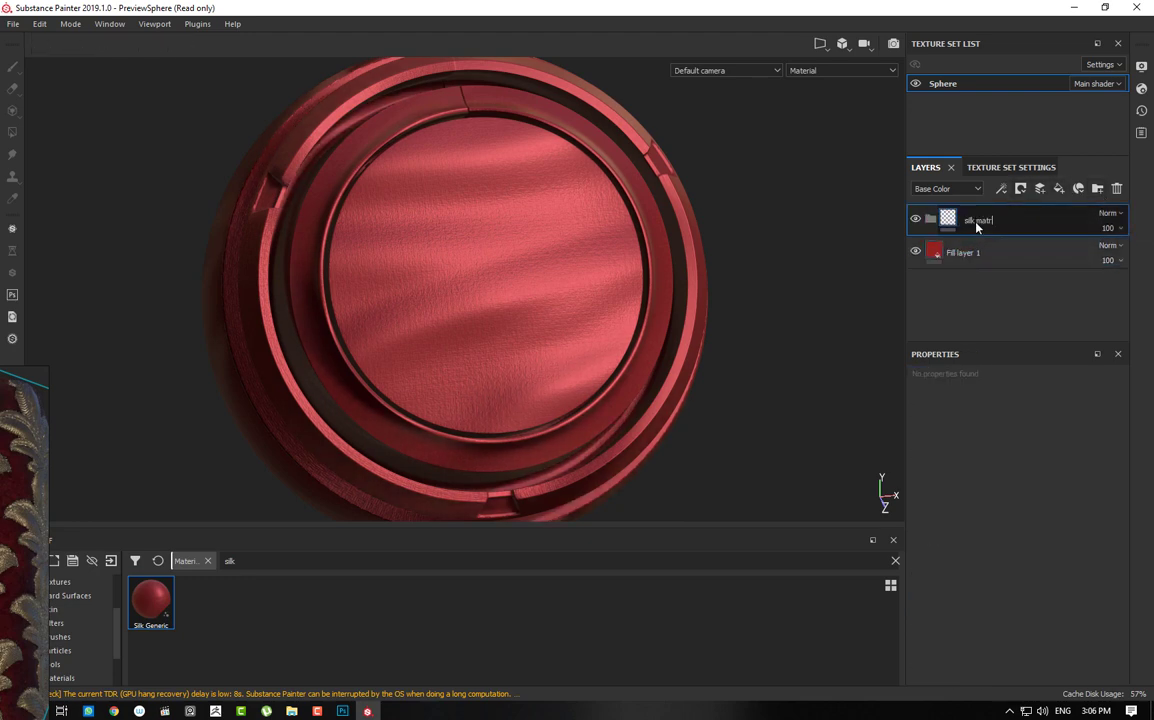
type("erial")
key("Return")
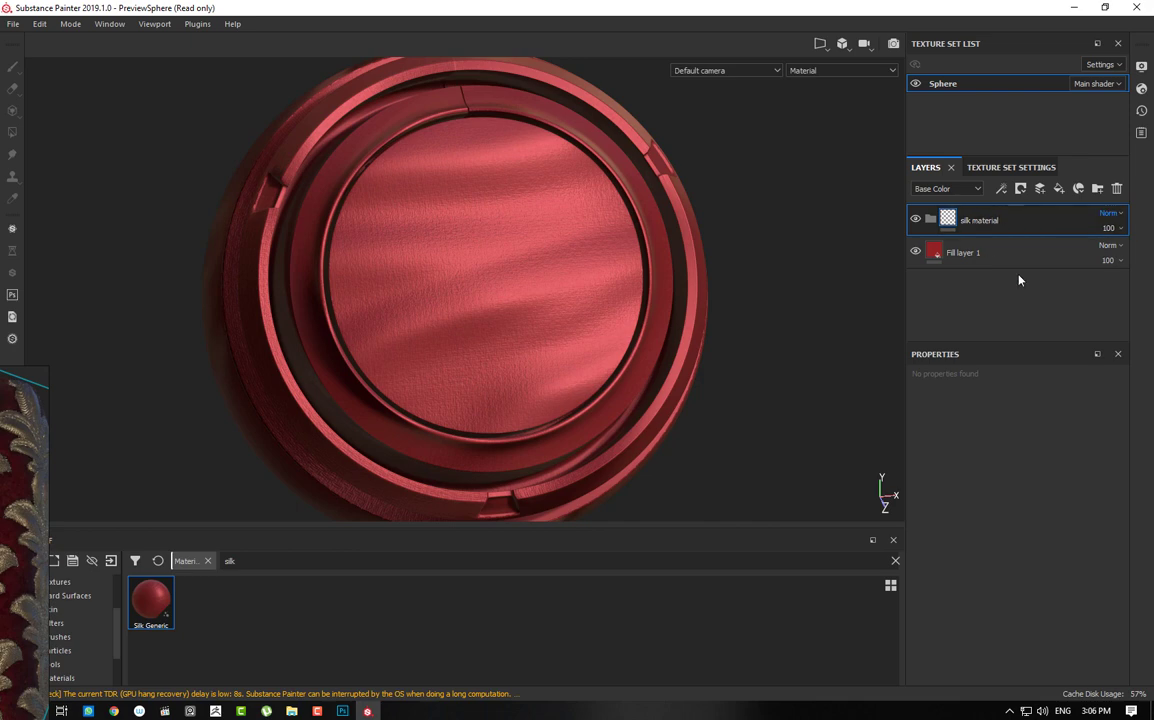
left_click_drag(943, 253, 953, 222)
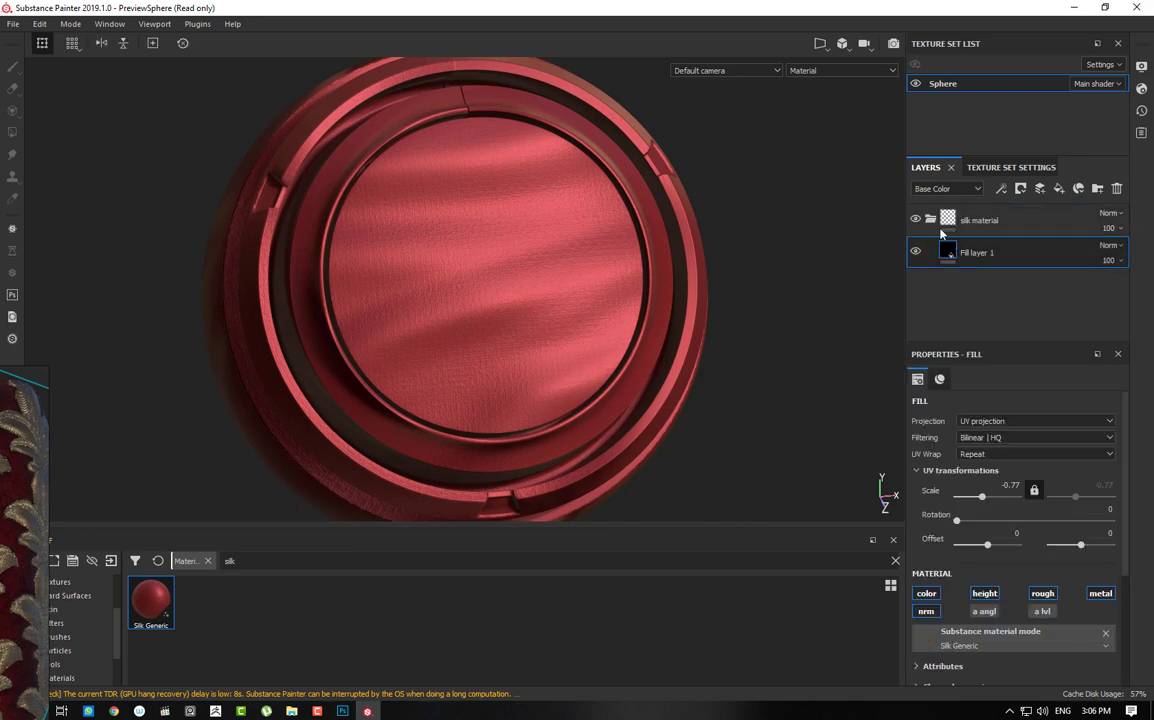
left_click(1097, 190)
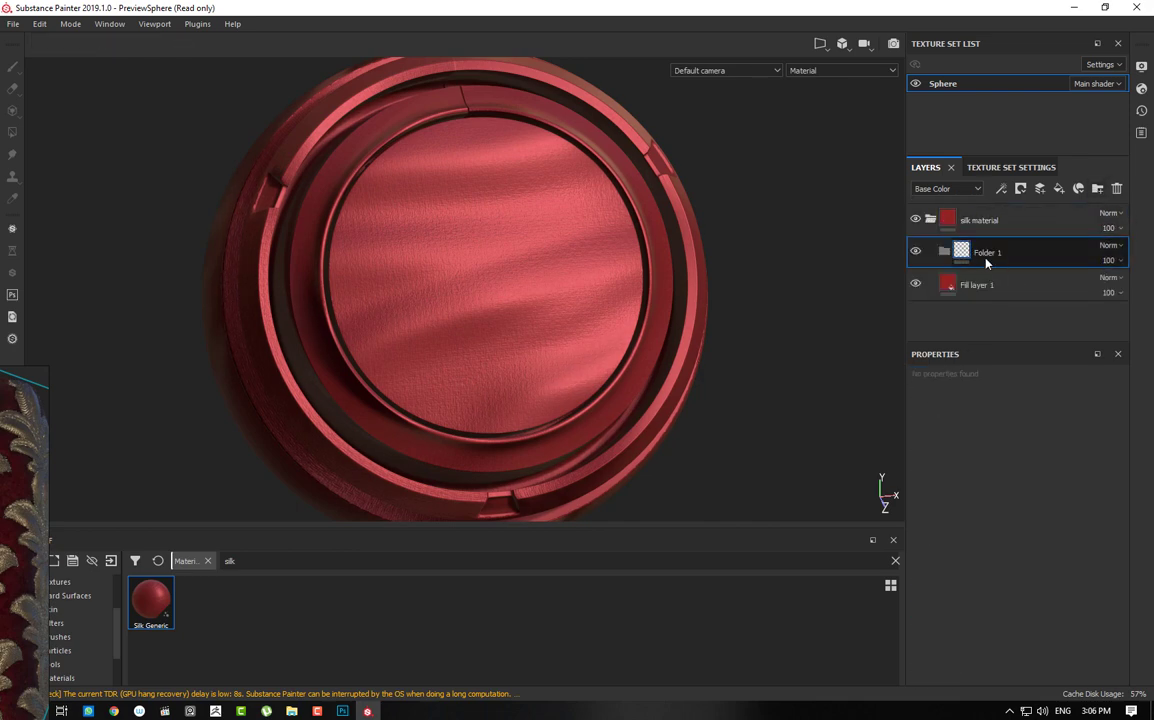
left_click_drag(986, 262, 968, 226)
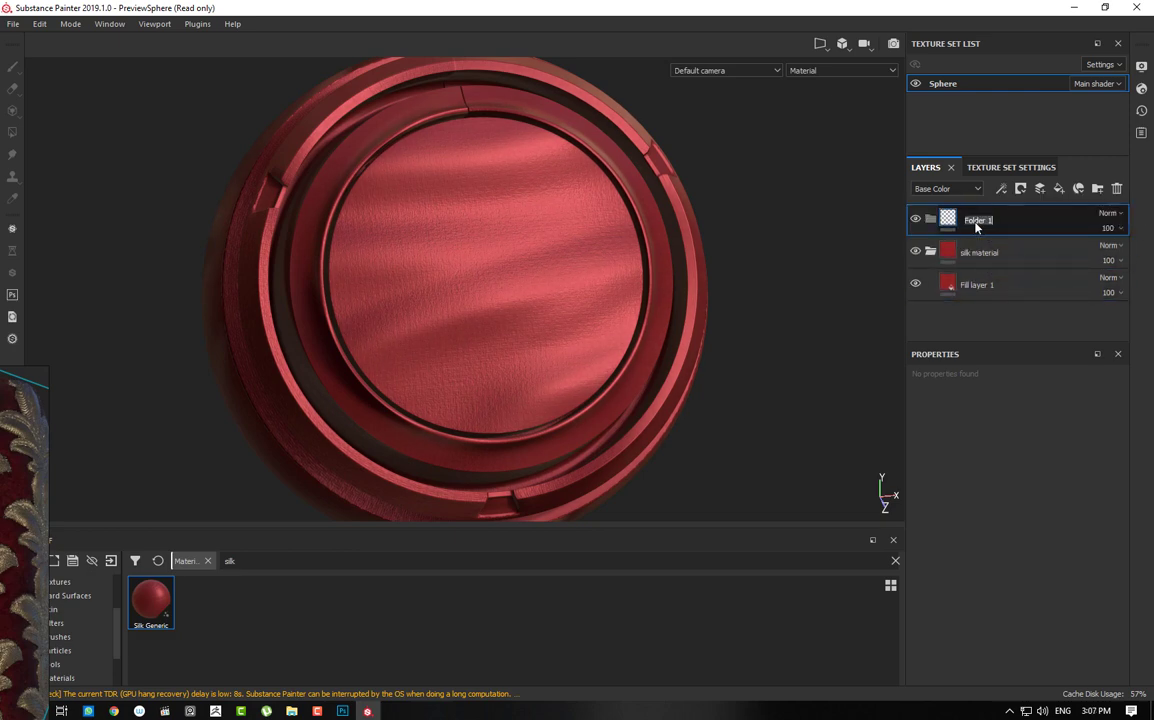
- Name the folder 'pattern material' and add a new fill layer inside it
type("patternmaterial")
key("Return")
left_click(1059, 189)
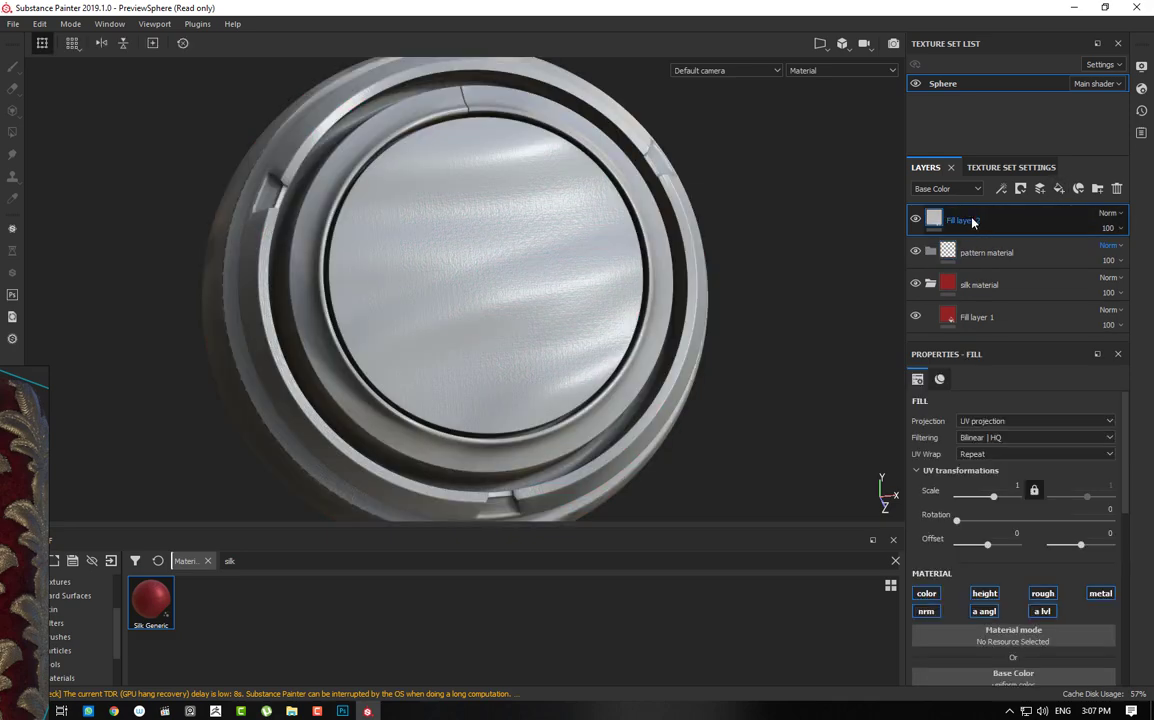
double_click(984, 254)
left_click(705, 433)
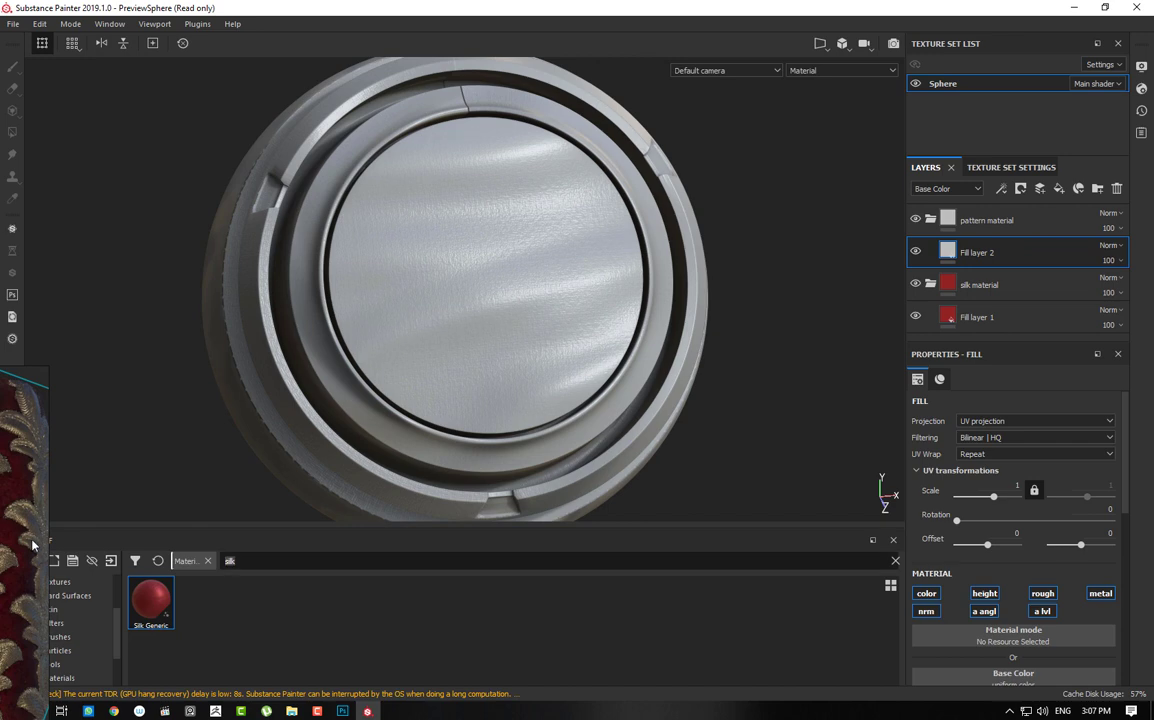
- Clear the material shelf search and apply Copper Pure to Fill layer 2
left_click(895, 560)
scroll(516, 651, "down", 5)
scroll(516, 651, "down", 5)
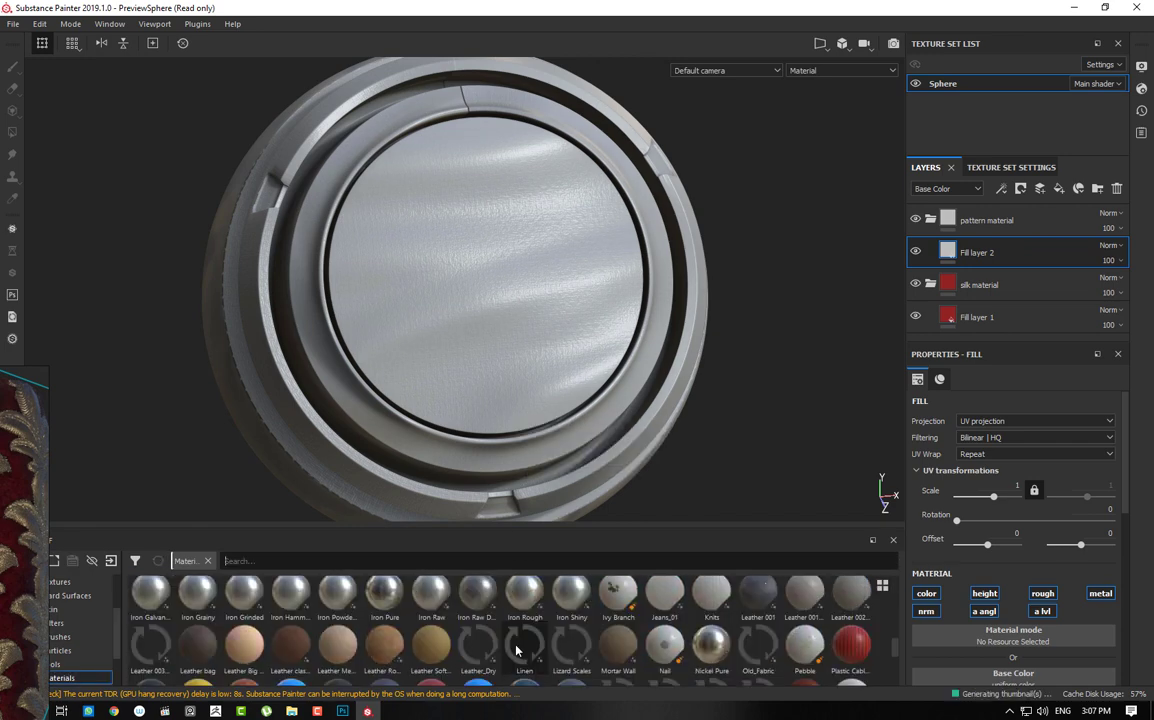
scroll(546, 598, "up", 10)
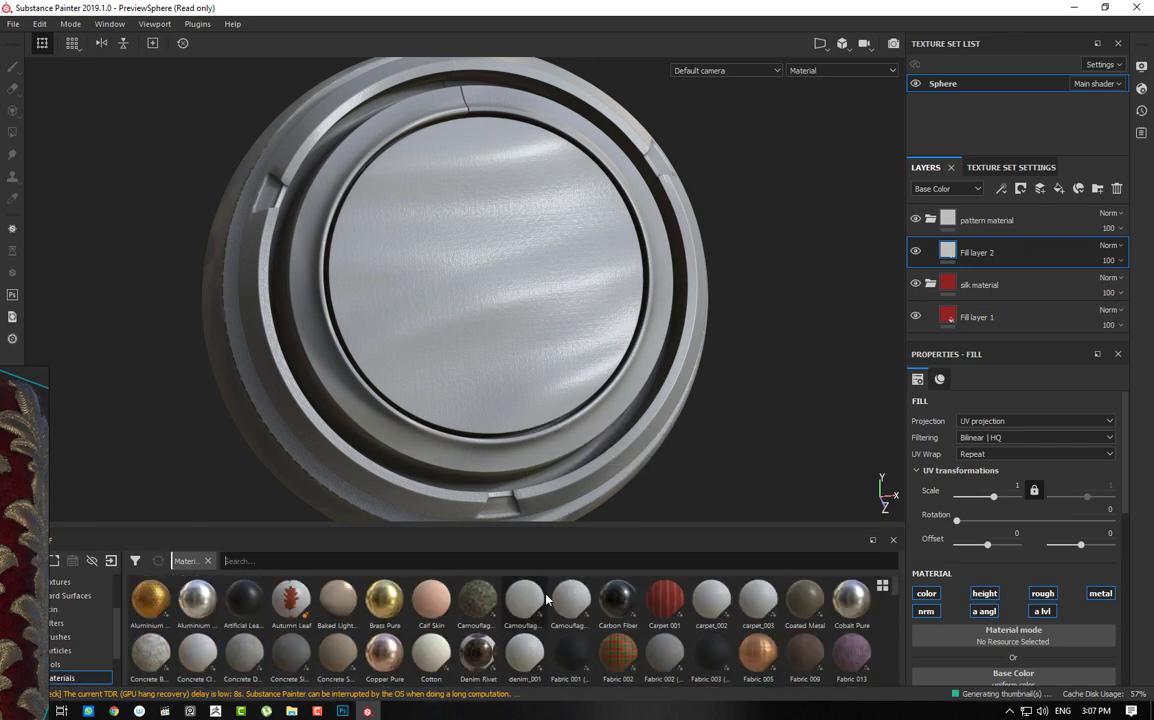
type("bro")
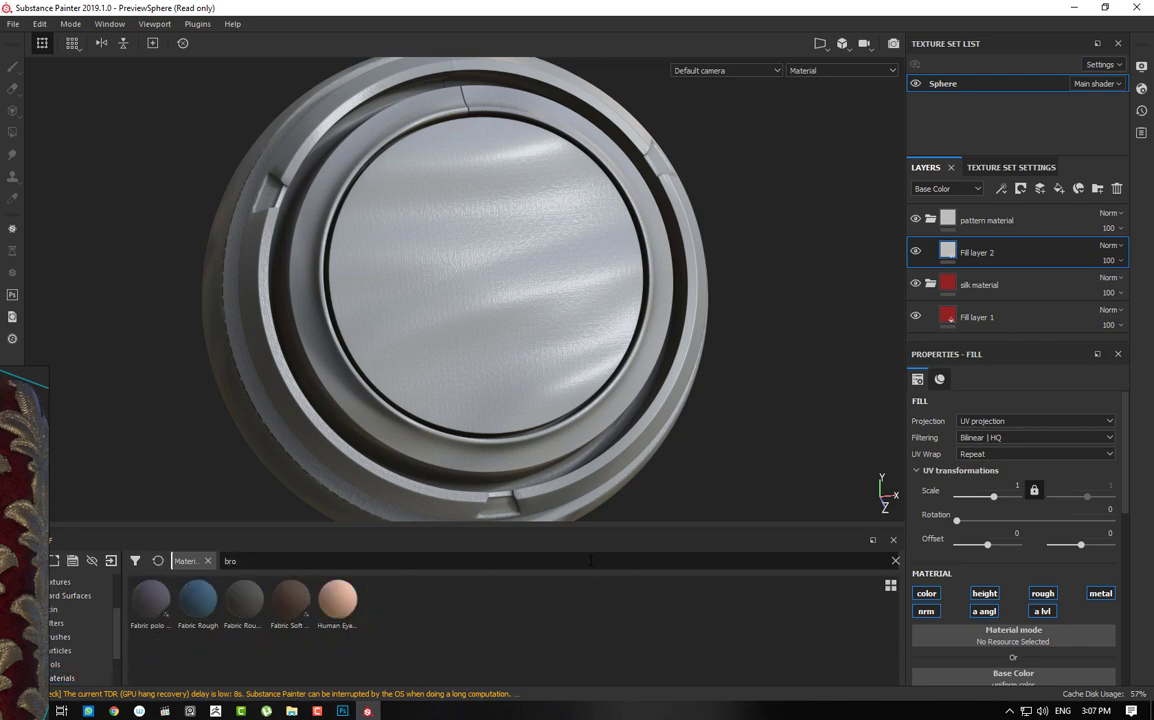
key("BackSpace")
key("BackSpace")
key("BackSpace")
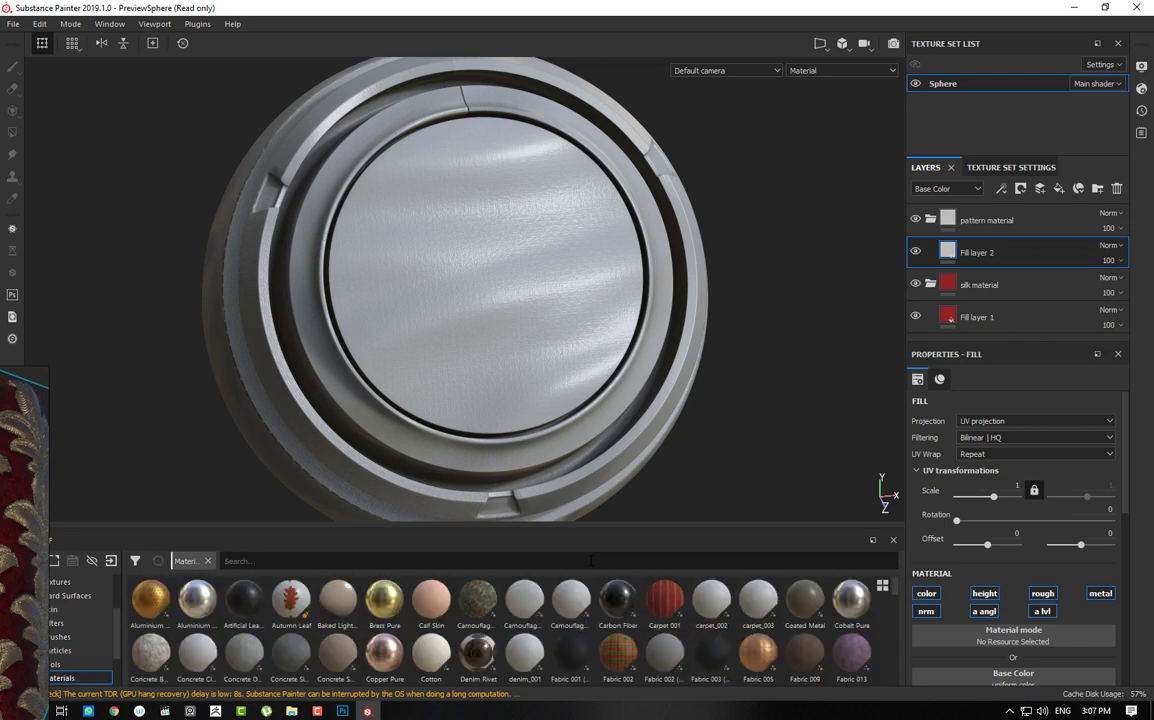
scroll(779, 647, "down", 5)
scroll(700, 630, "up", 2)
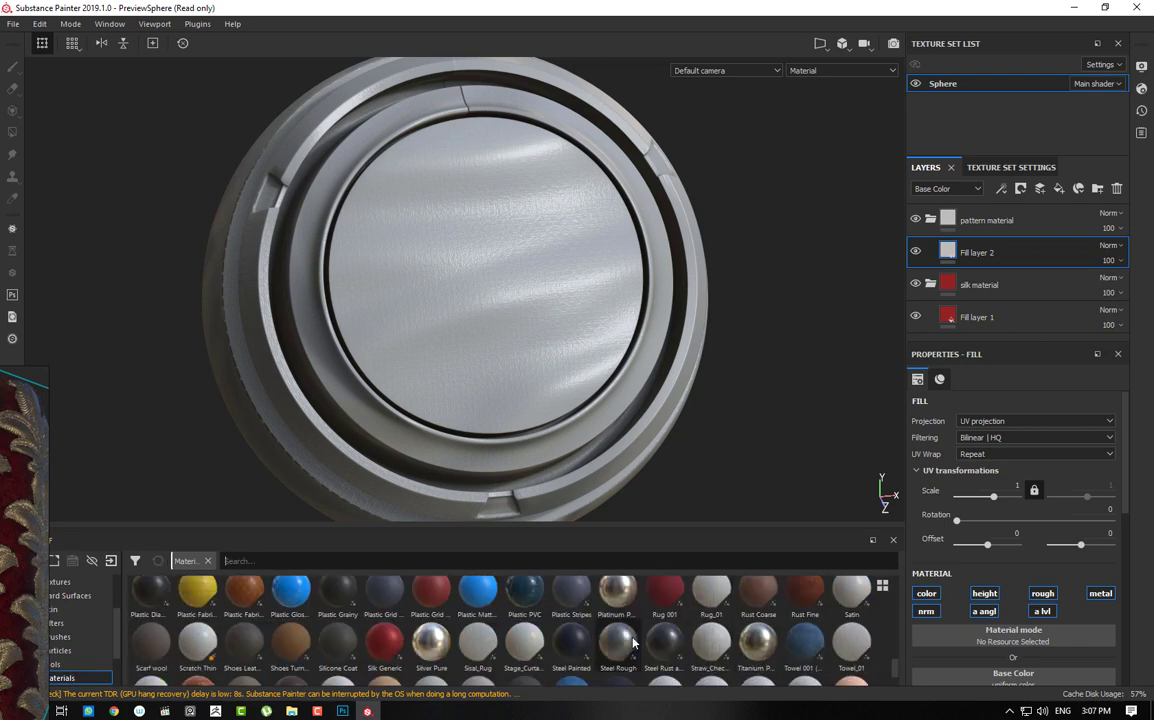
scroll(600, 620, "up", 2)
scroll(480, 610, "up", 1)
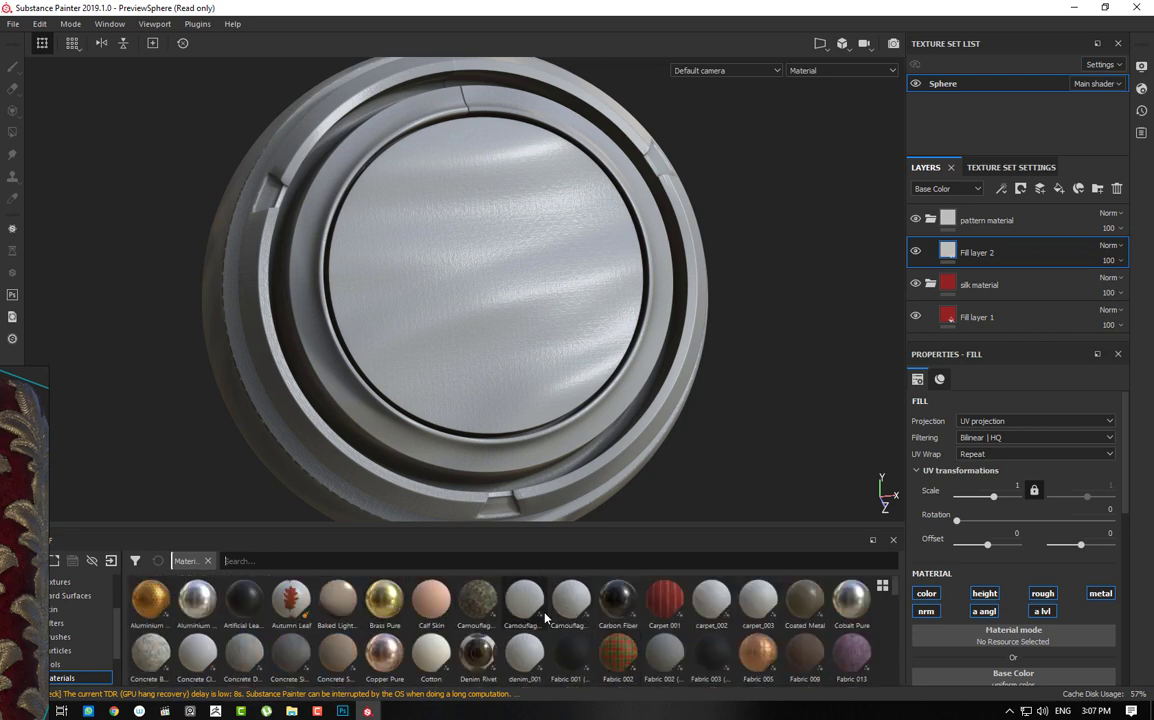
left_click(376, 672)
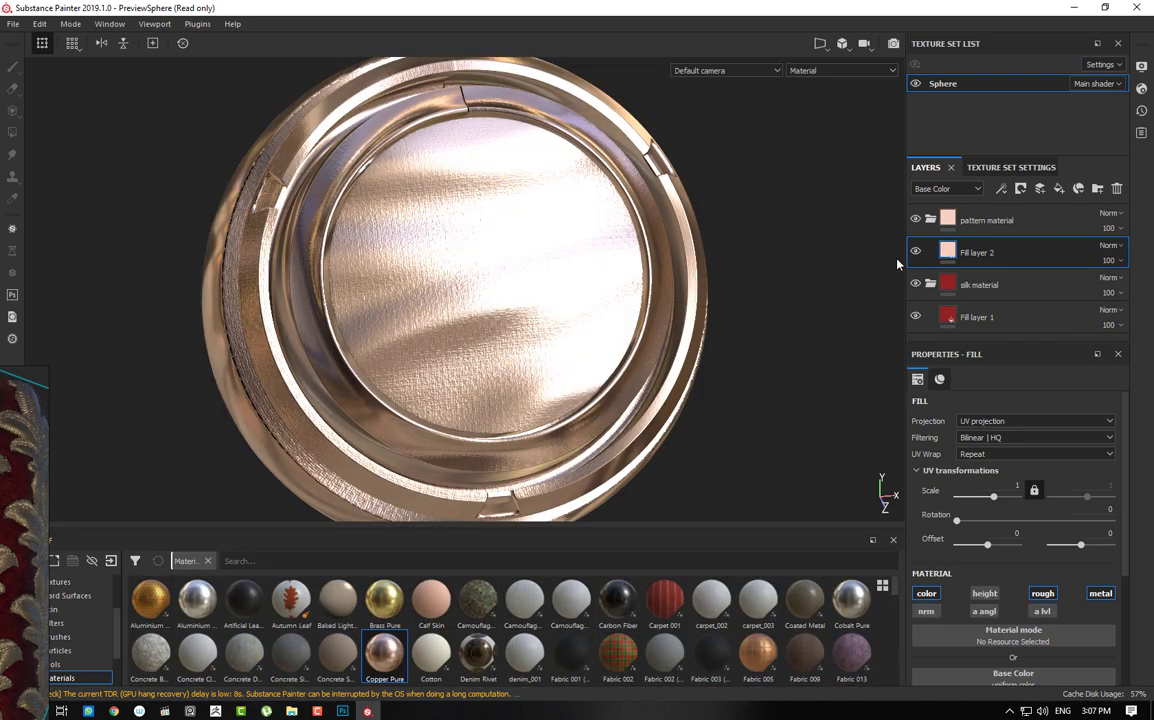
right_click(1033, 260)
- Add a black mask to Fill layer 2 and import pattern new.png as a texture
left_click(1008, 23)
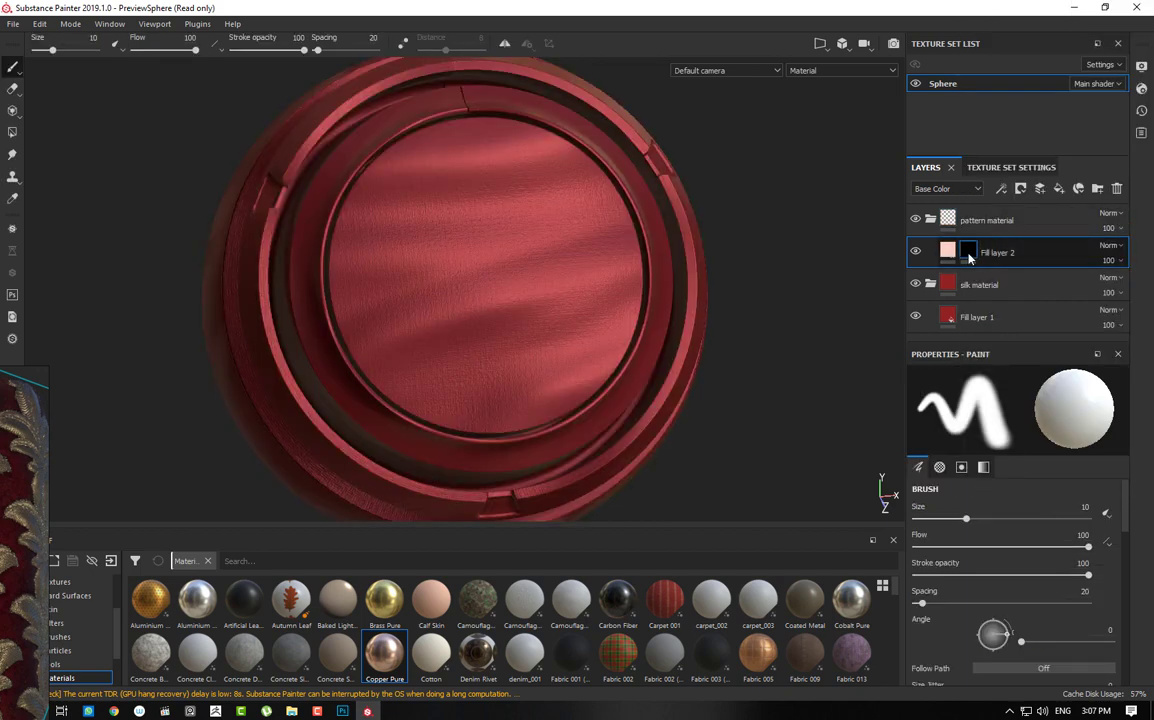
left_click(60, 581)
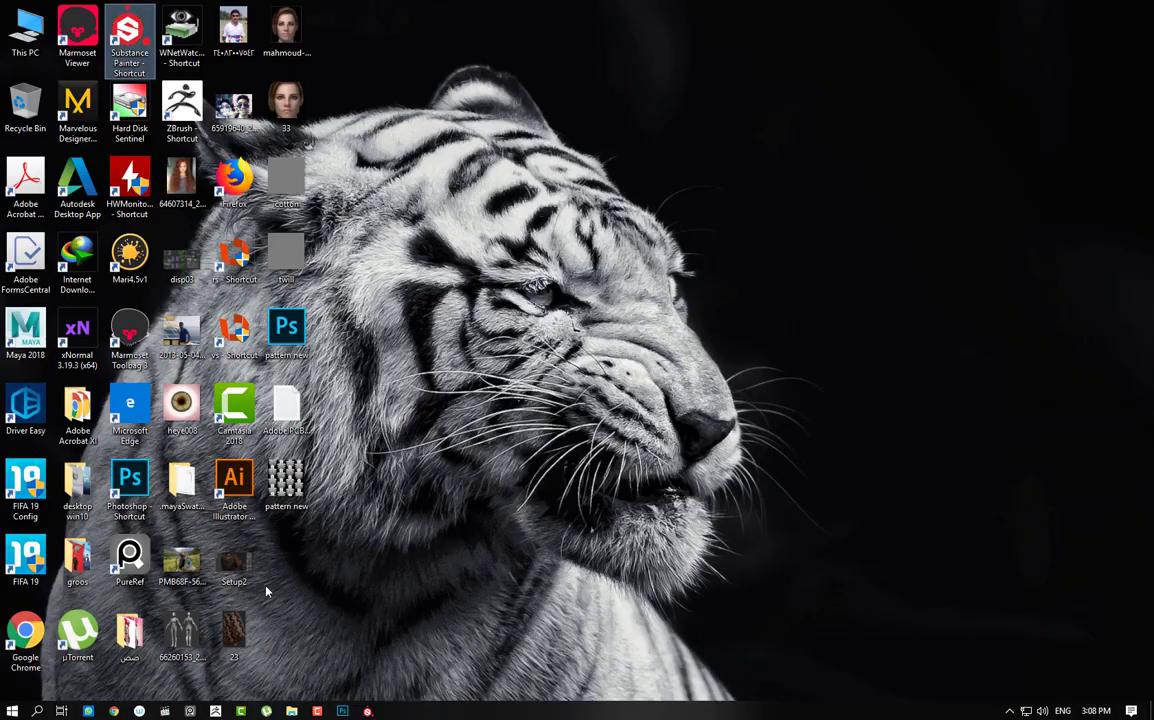
left_click_drag(283, 478, 780, 627)
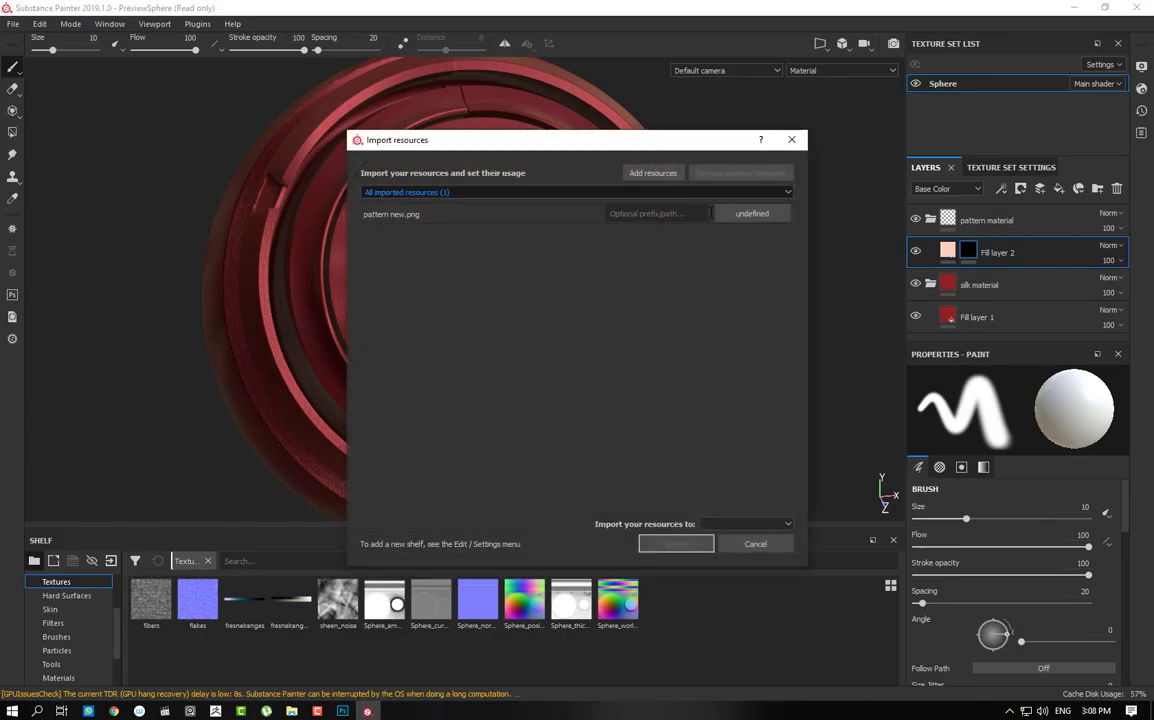
left_click(752, 213)
left_click(764, 260)
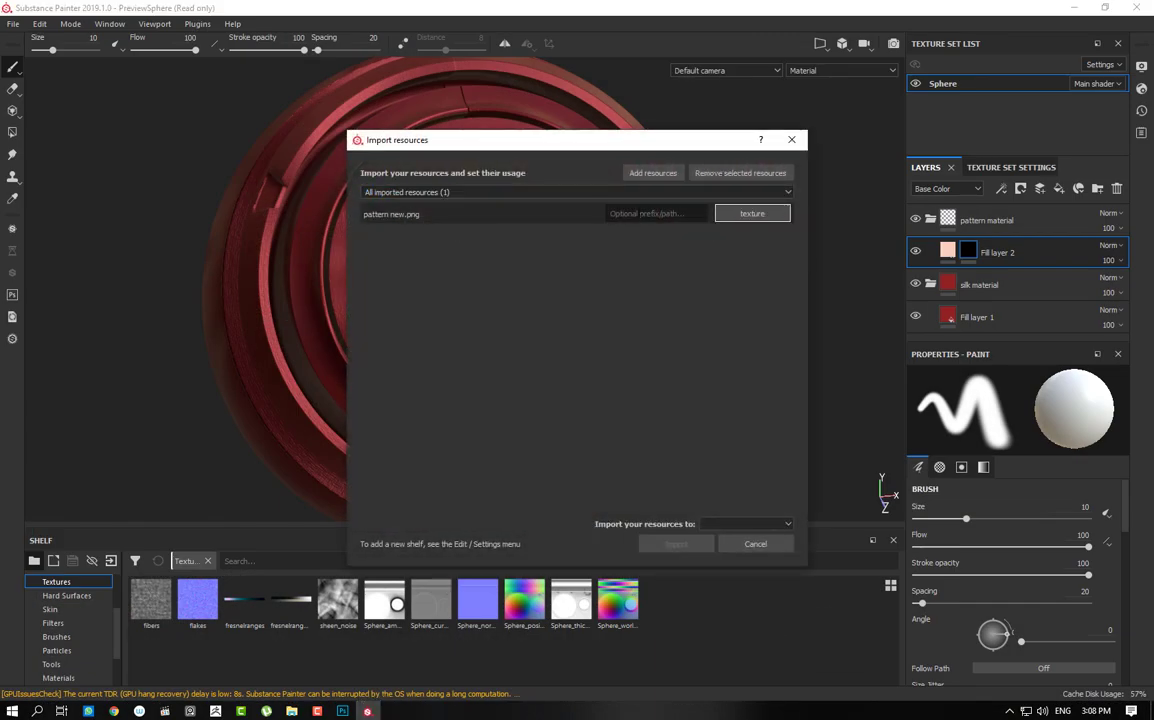
left_click(747, 523)
left_click(735, 534)
left_click(657, 544)
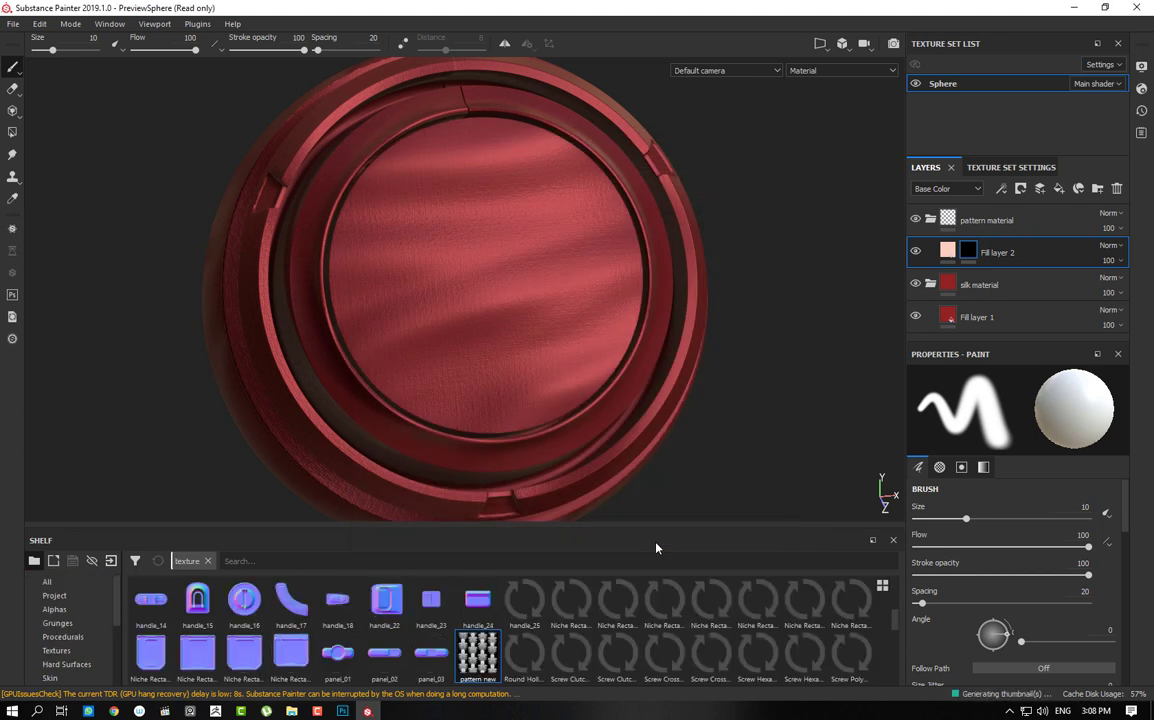
- Add a Fill effect to the mask using pattern new, tiled more densely via UV scale
right_click(970, 248)
left_click(914, 398)
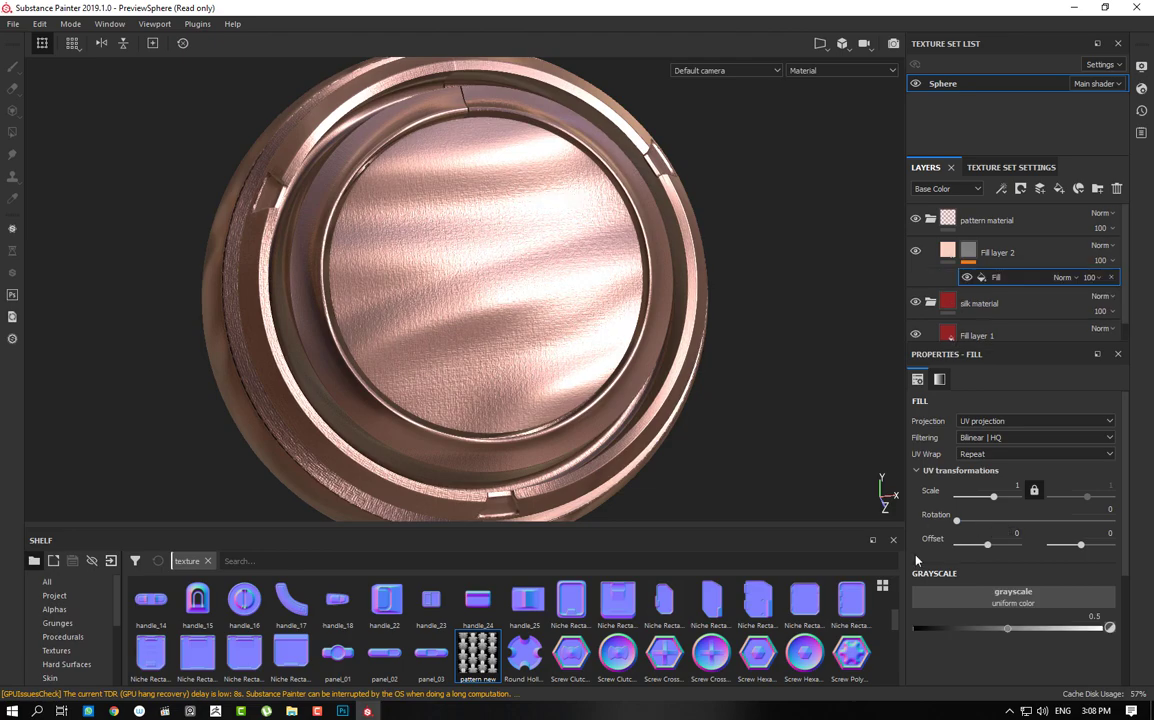
left_click_drag(477, 655, 1012, 597)
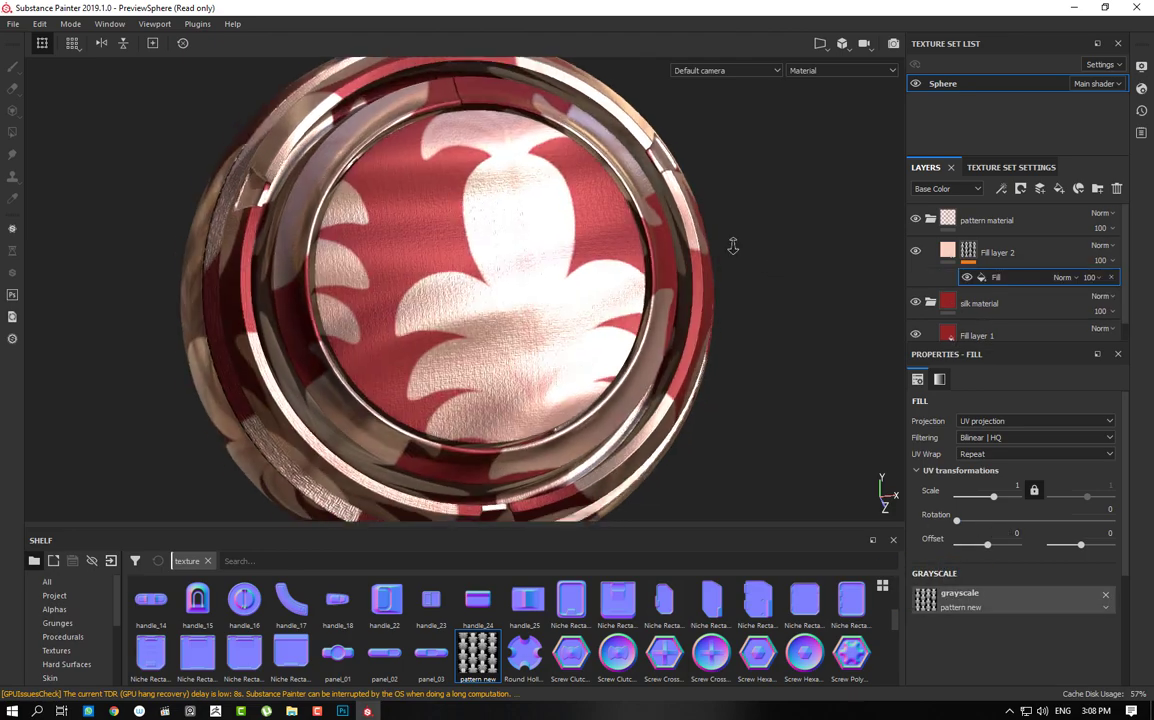
left_click_drag(993, 497, 995, 495)
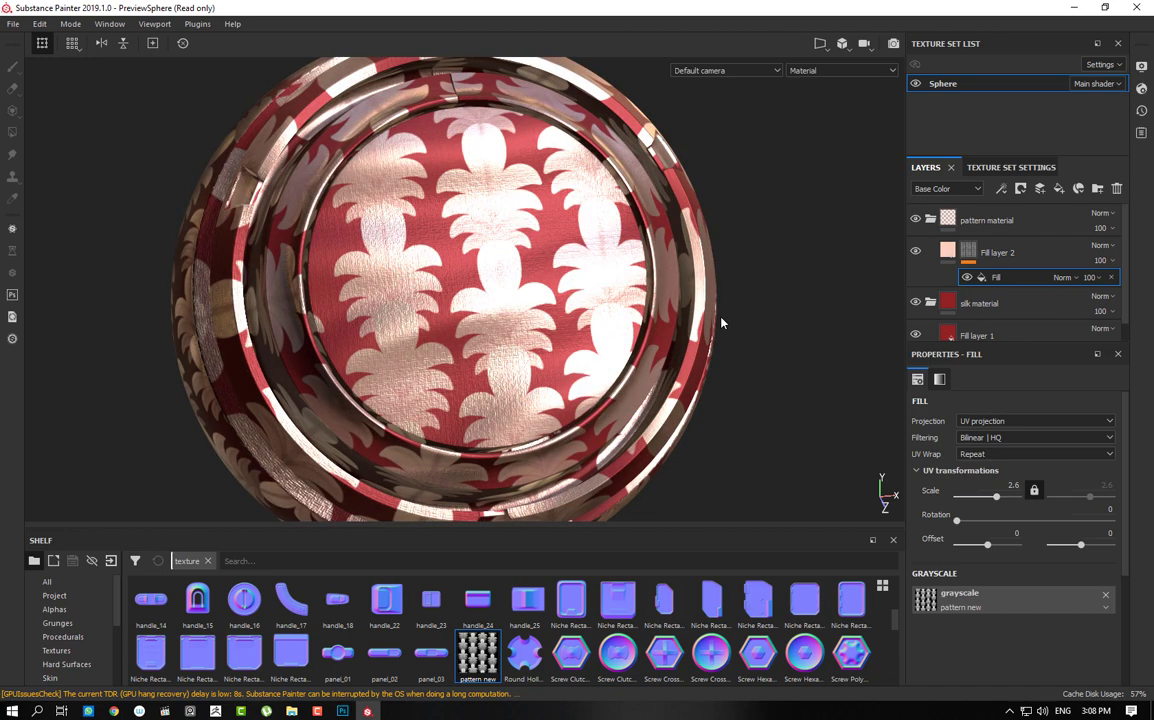
- Enable the height channel on the copper fill and set its height to 1
left_click(958, 253)
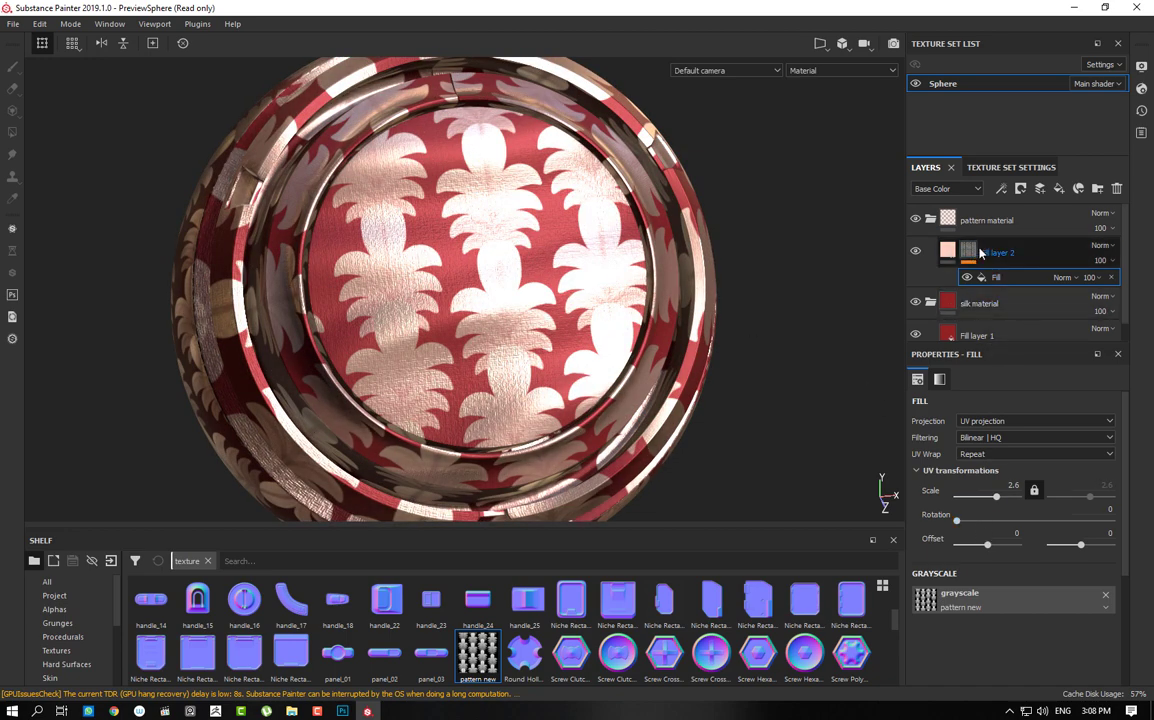
left_click(948, 251)
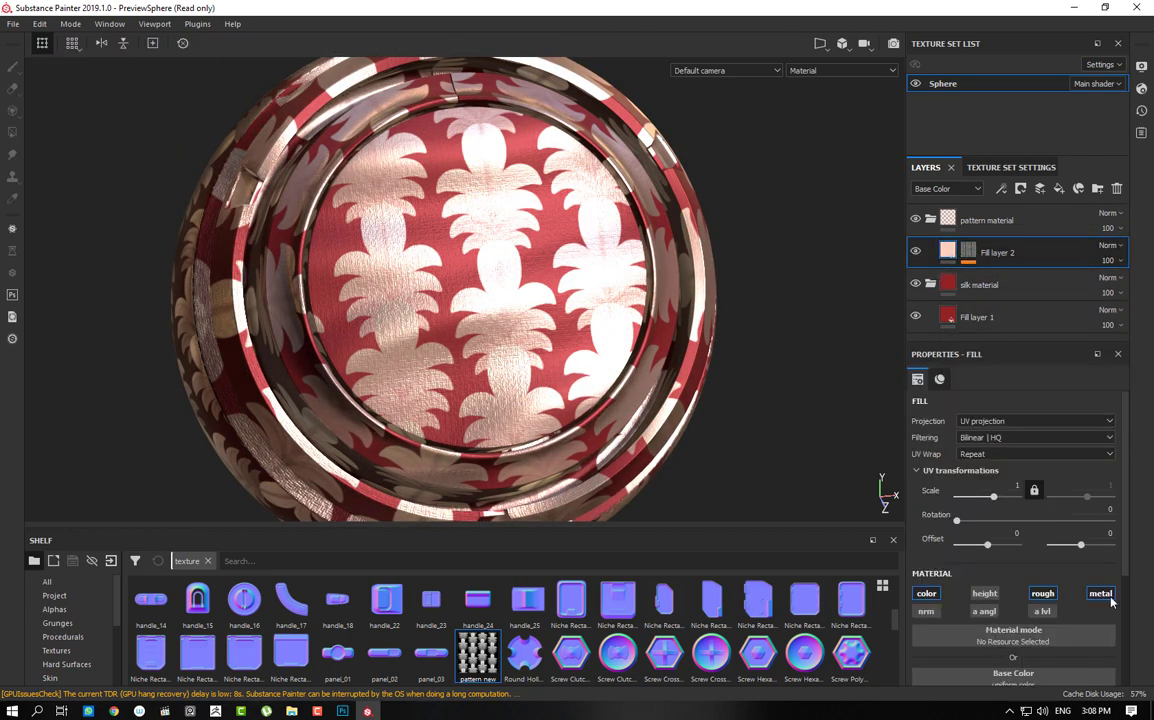
left_click(997, 598)
scroll(605, 292, "up", 2)
scroll(611, 355, "up", 2)
scroll(611, 355, "up", 2)
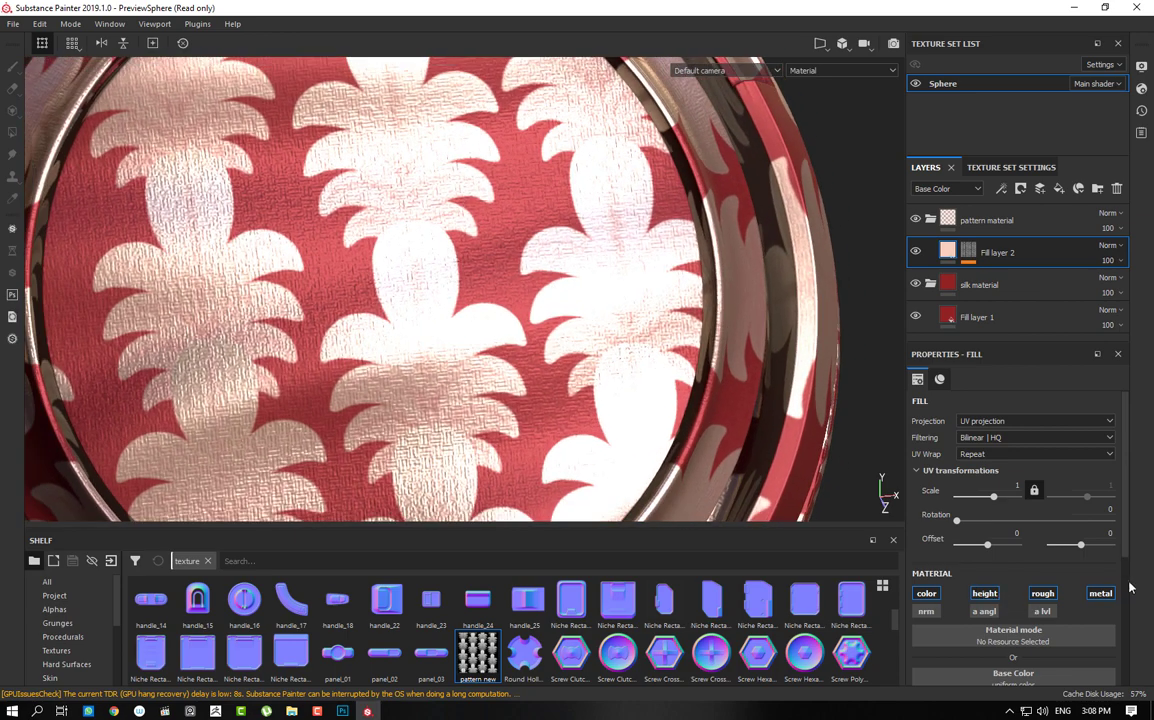
scroll(1034, 632, "down", 3)
left_click_drag(1034, 632, 1108, 637)
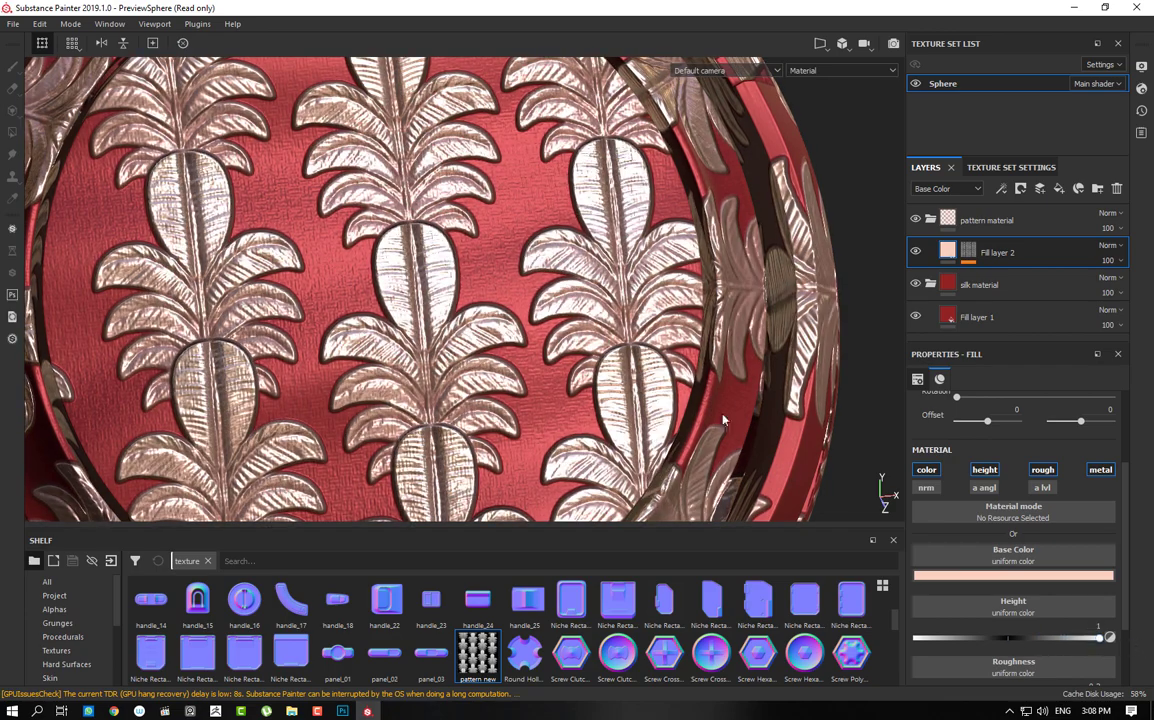
key("f")
scroll(716, 266, "up", 2)
scroll(716, 266, "up", 1)
scroll(716, 266, "up", 1)
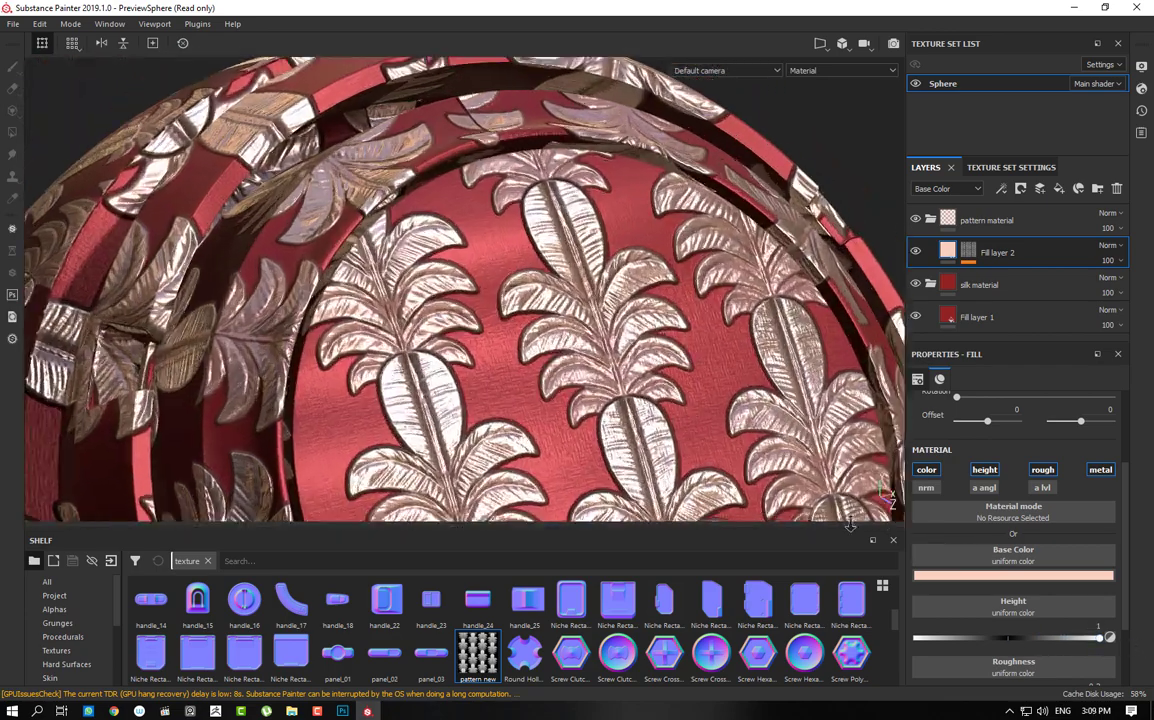
scroll(716, 266, "up", 1)
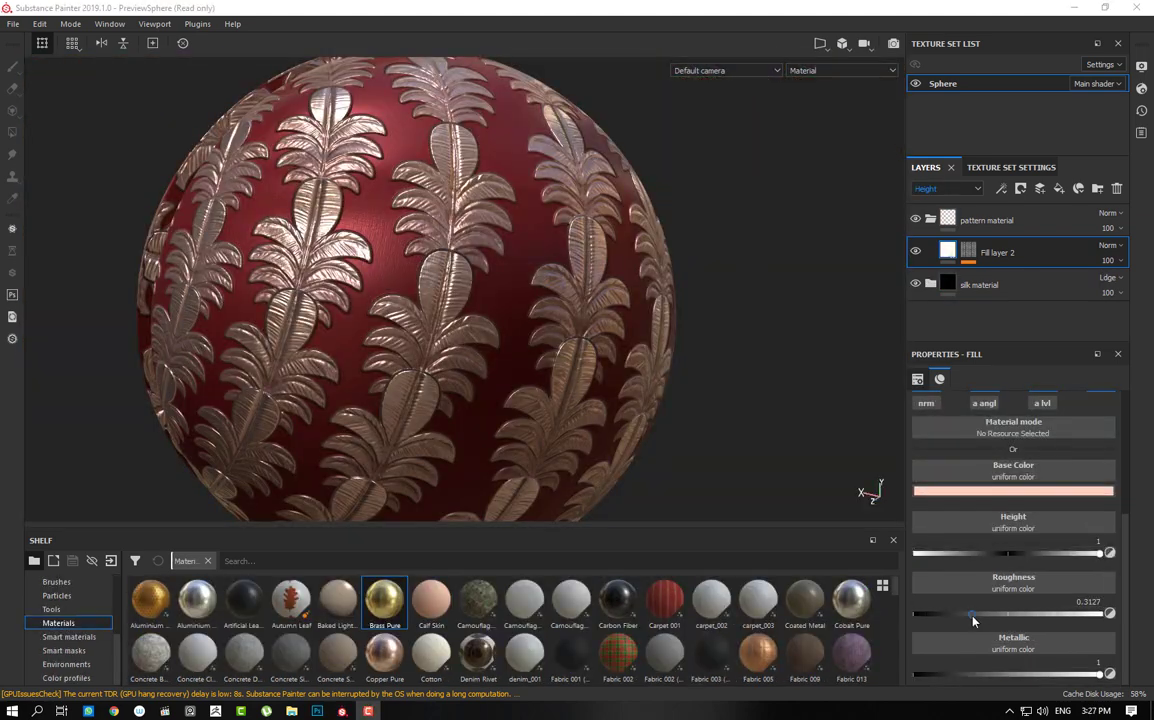
- Lower the leaf fill's roughness to 0.2327 and metallic to 0.5782, checking reflections under rotated lighting
left_click_drag(973, 620, 958, 618)
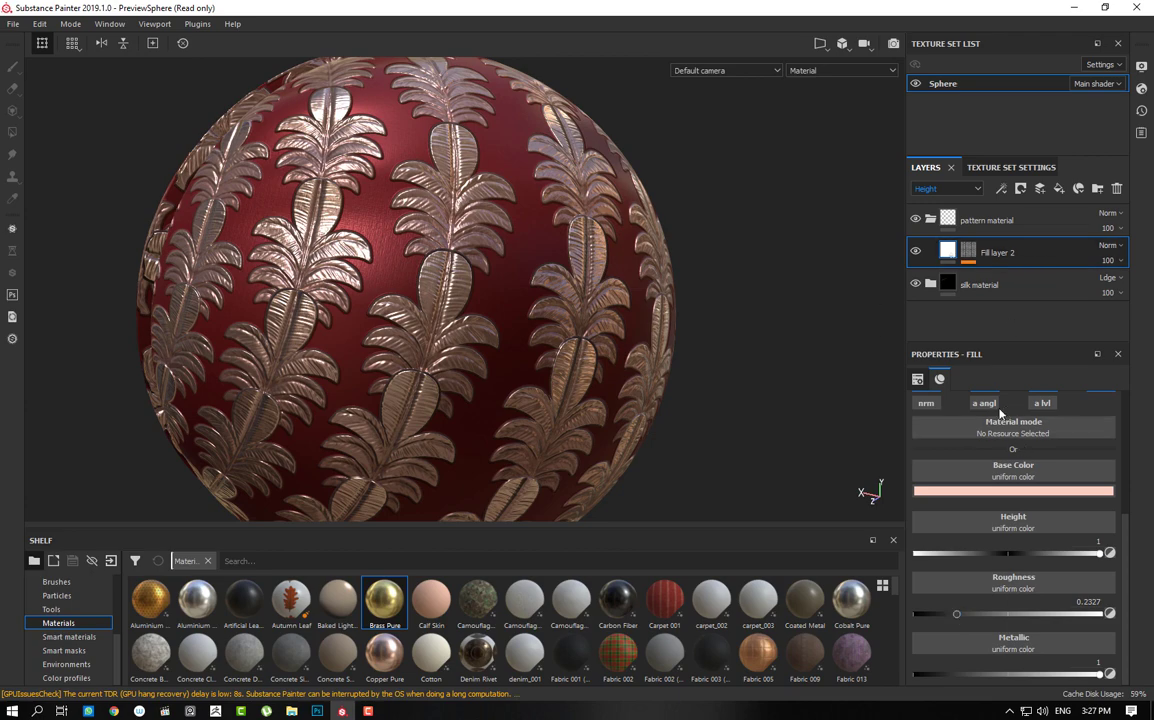
right_click_drag(798, 324, 773, 319, "shift")
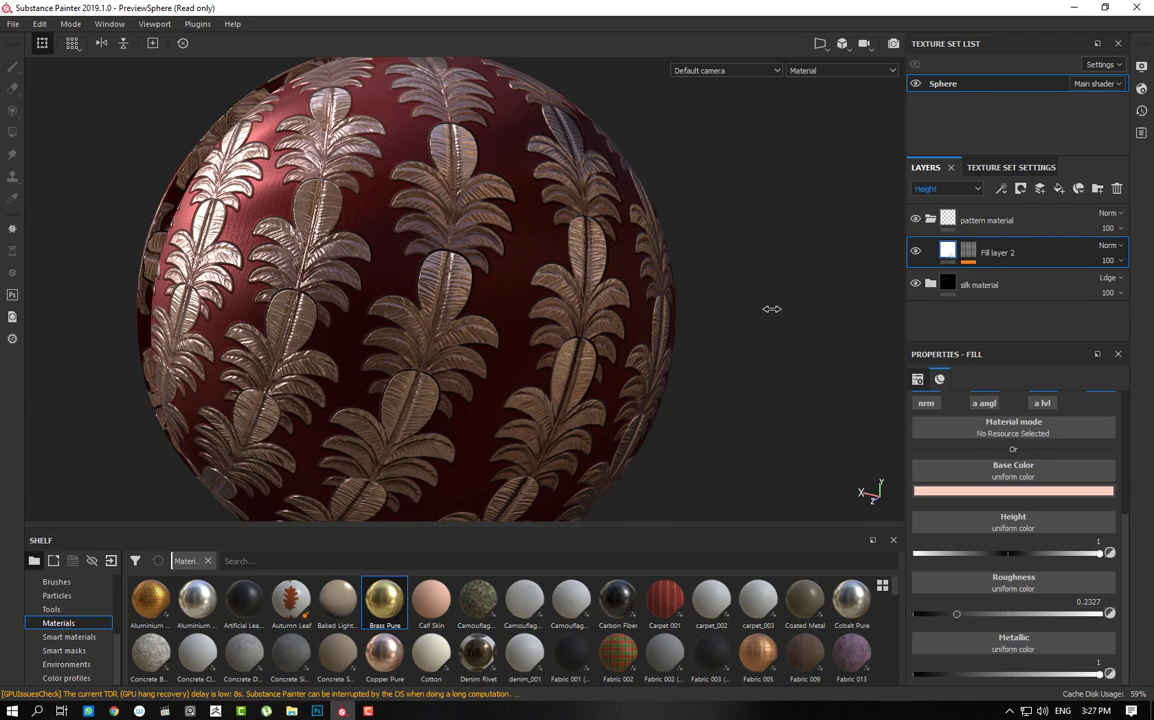
right_click_drag(797, 333, 825, 347, "shift")
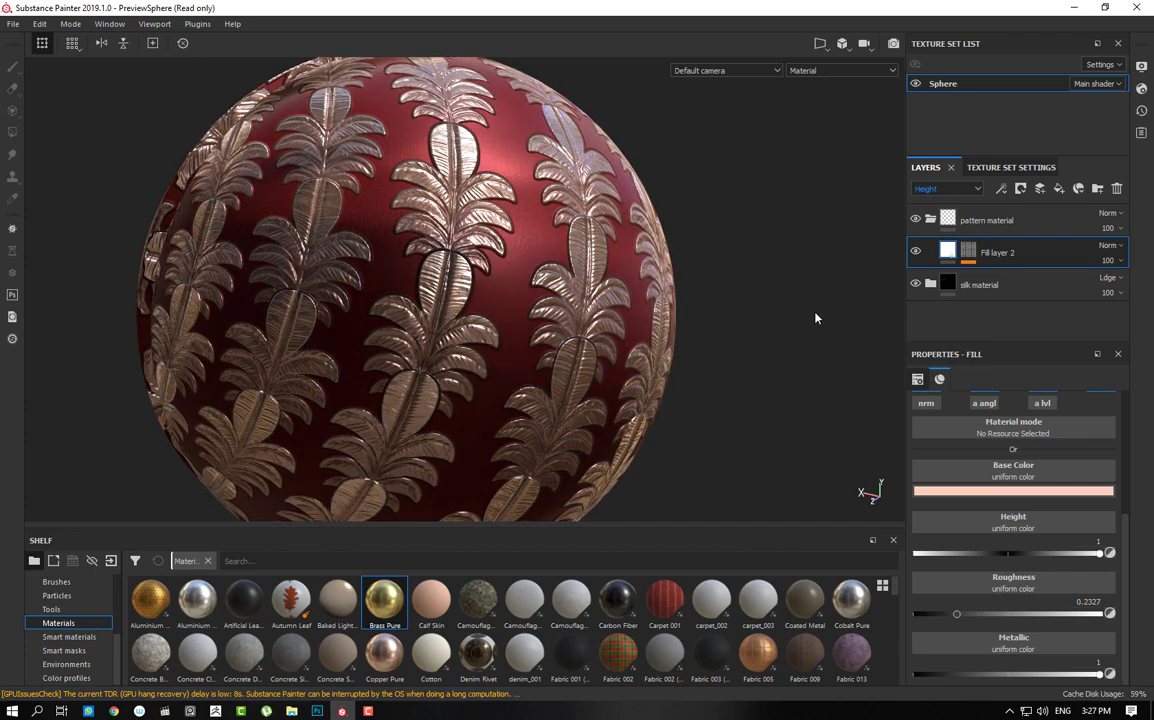
mouse_move(814, 317)
left_mouse_down("alt")
mouse_move(793, 294)
mouse_move(726, 365)
mouse_move(716, 353)
left_mouse_up("alt")
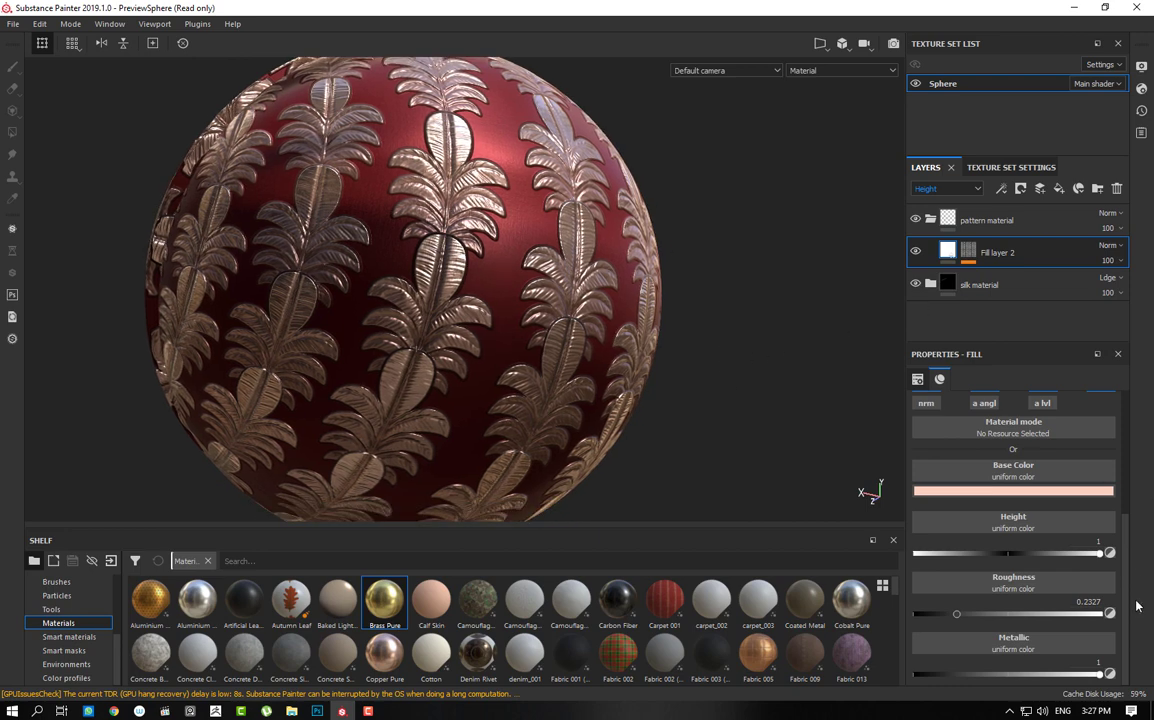
mouse_move(1108, 673)
left_mouse_down()
mouse_move(1021, 677)
mouse_move(1058, 673)
left_mouse_up()
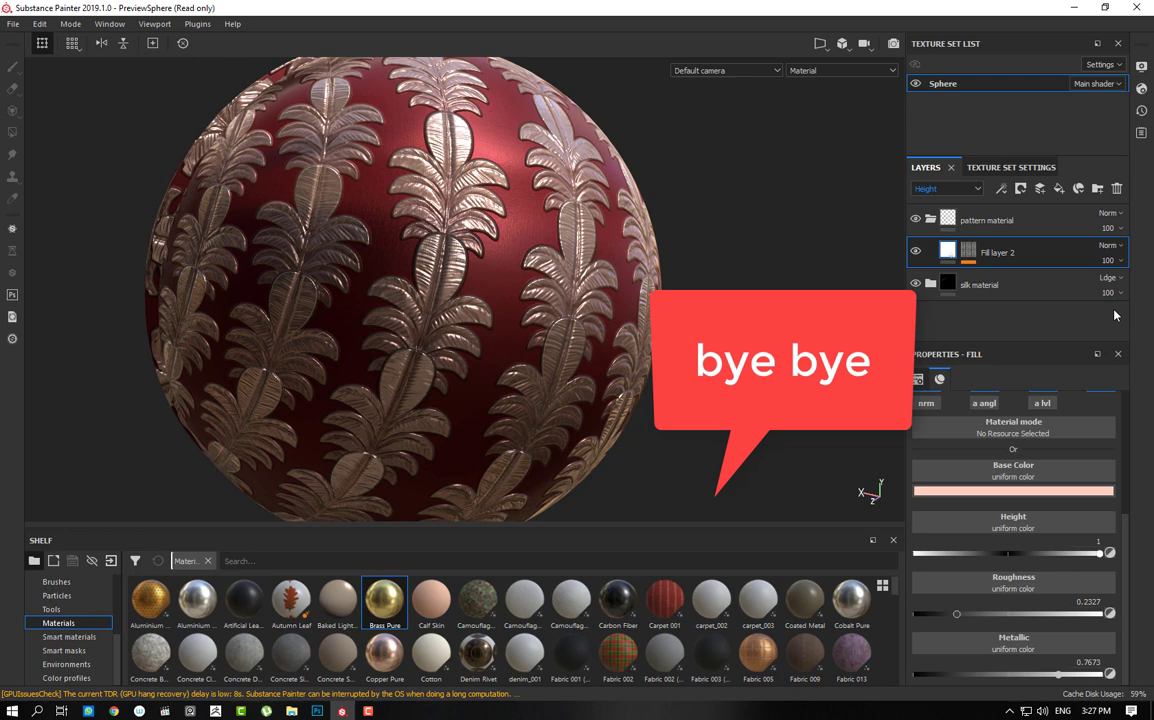
left_click_drag(1058, 674, 1022, 675)
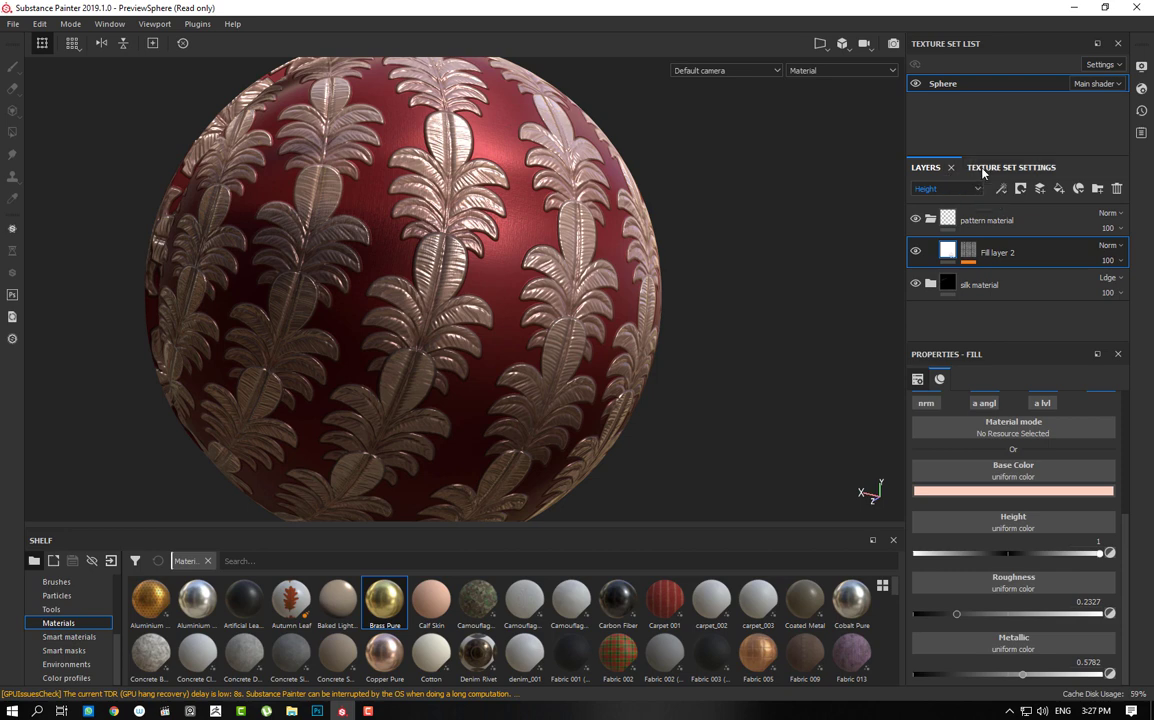
- Check the Texture Set Settings resolution, leaving it at 4096
left_click(1008, 167)
left_click(965, 191)
left_click(965, 250)
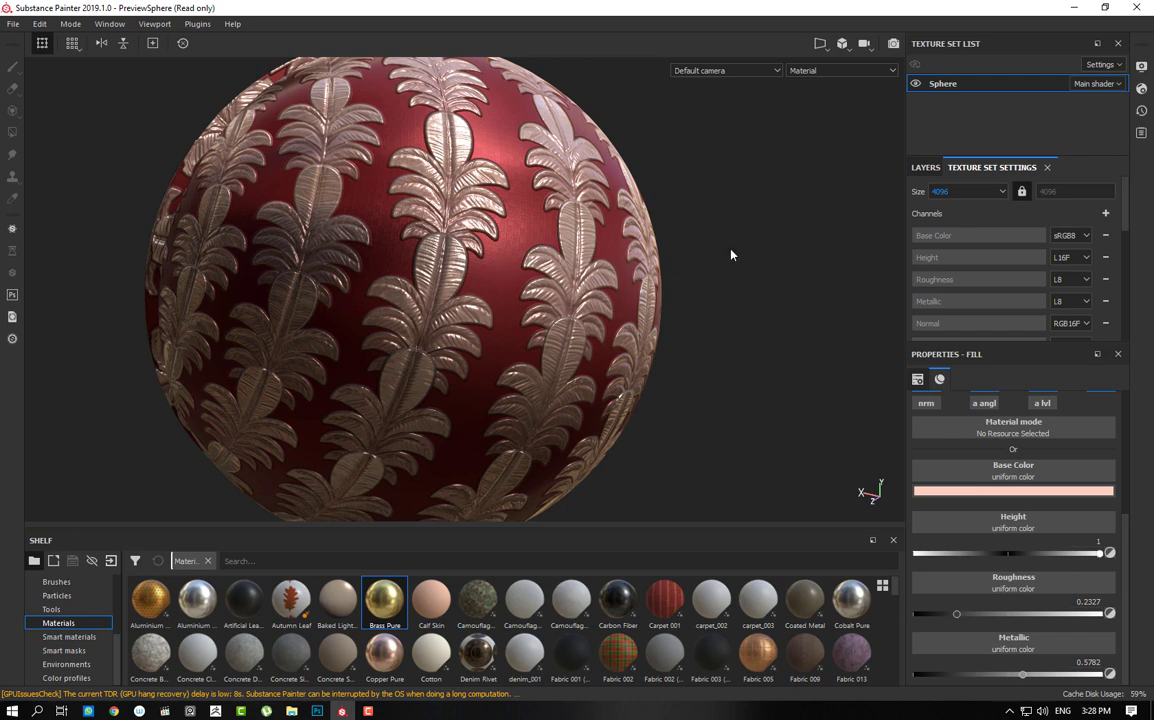
- Raise the leaf fill's metallic to 0.9382 and inspect the shiny leaves from another angle
left_click_drag(788, 288, 796, 309, "alt")
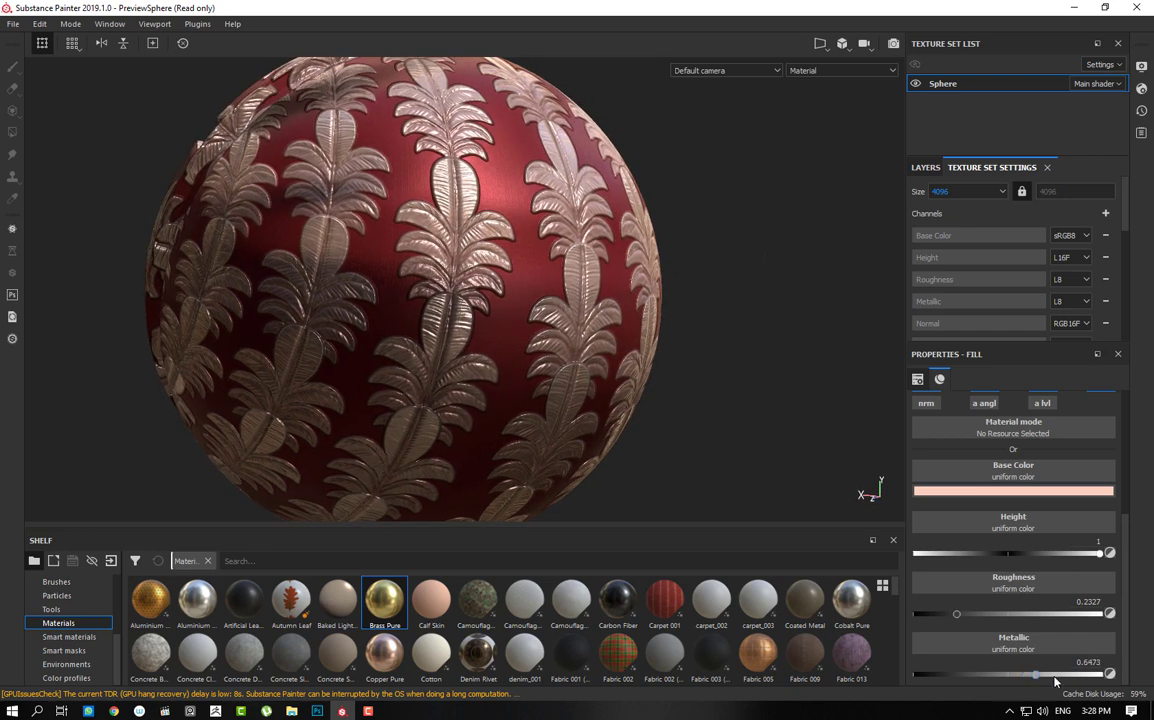
left_click_drag(1022, 674, 1086, 675)
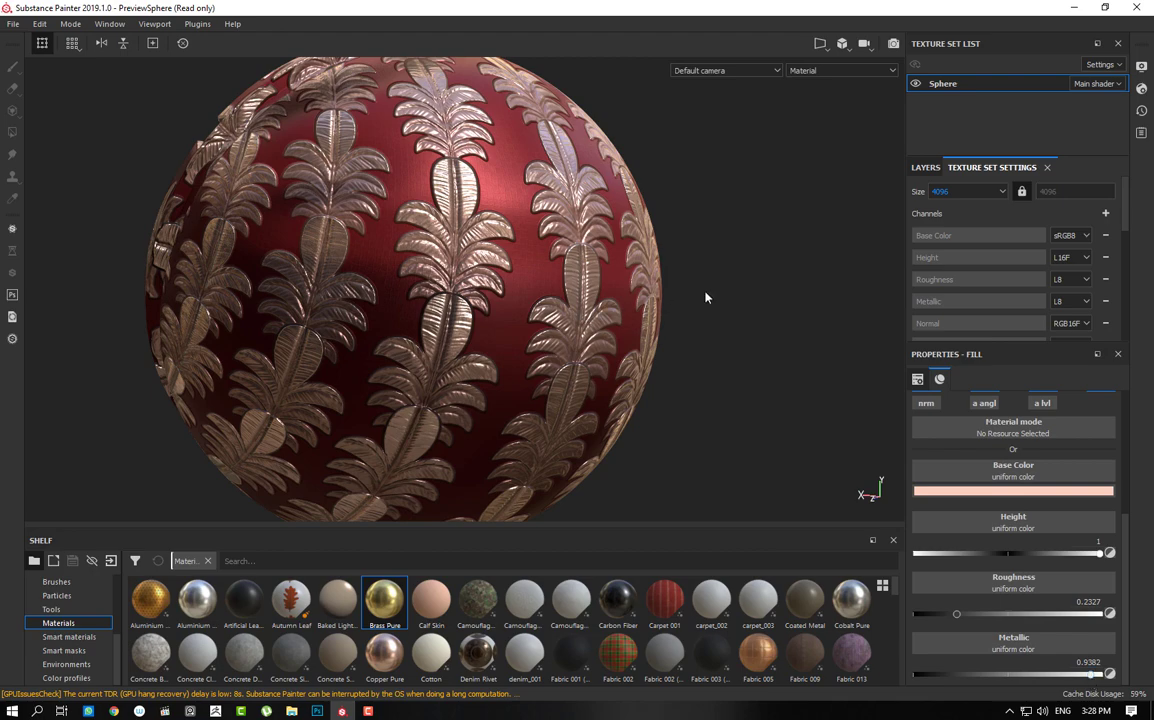
left_click_drag(706, 296, 668, 302, "alt")
right_click_drag(668, 302, 677, 305, "shift")
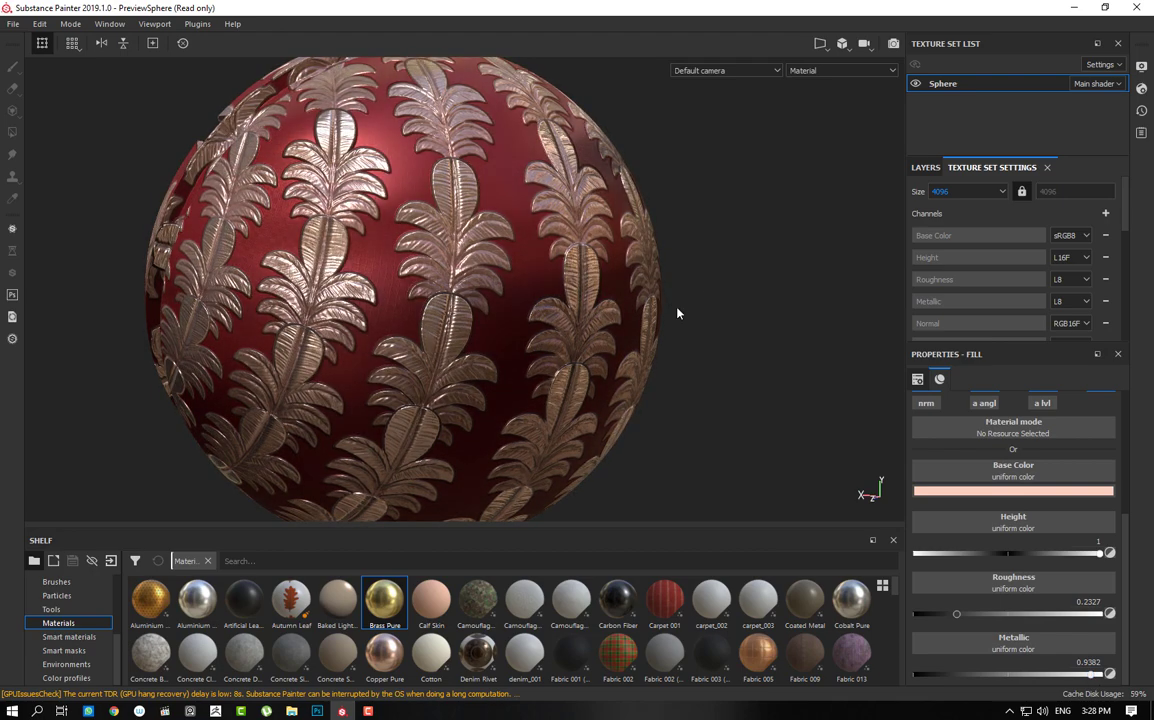